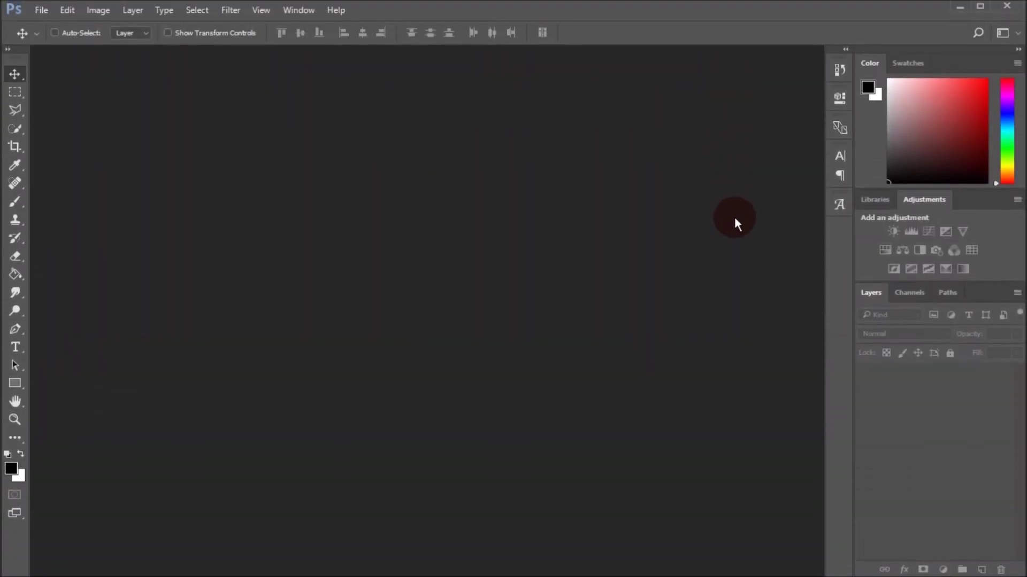
Open the grey gradient backdrop image clip_image0056-1.jpg from File > Open
{"action": "left_click", "coordinate": [43, 9]}
{"action": "left_click", "coordinate": [47, 39]}
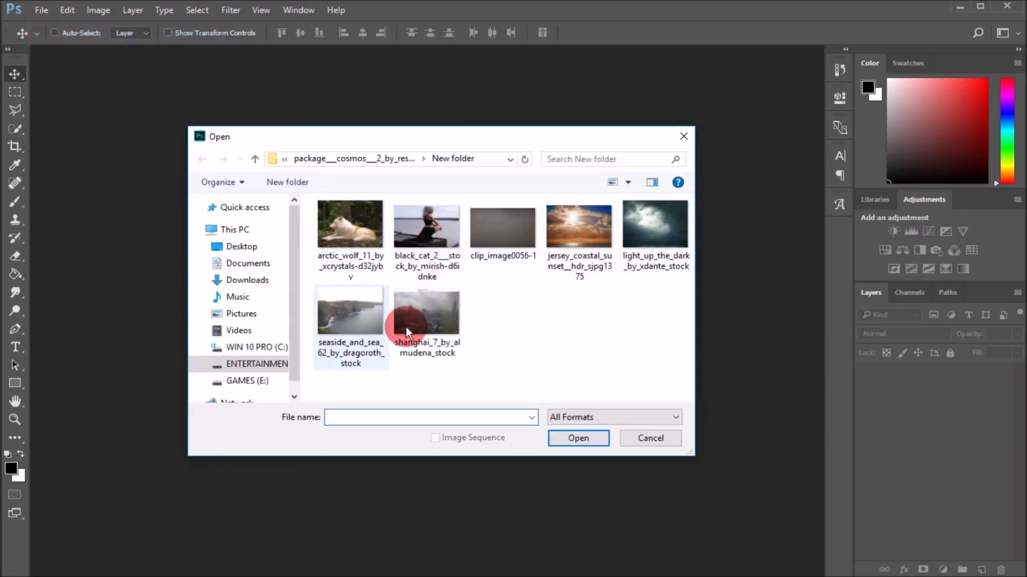
{"action": "left_click", "coordinate": [583, 444]}
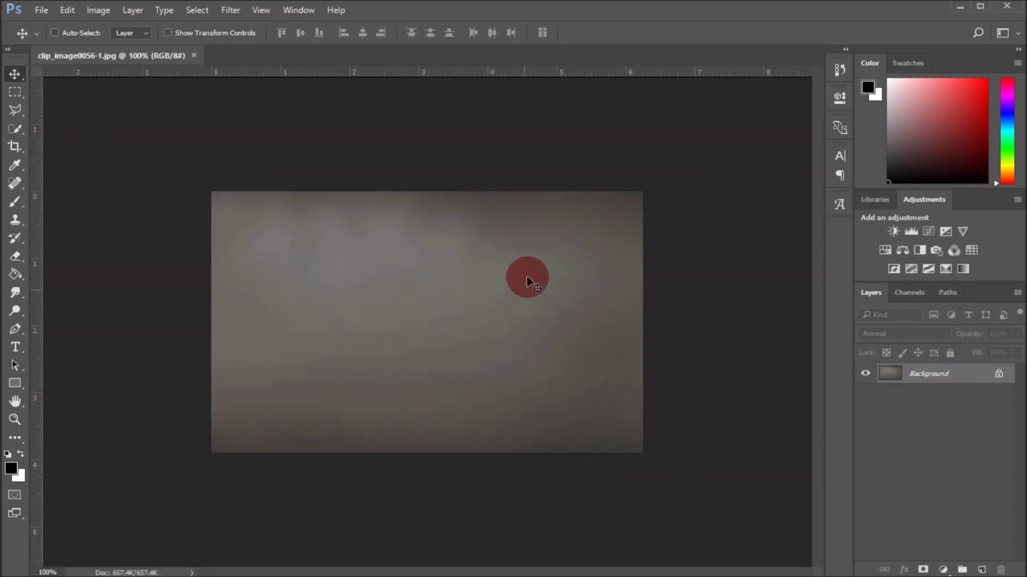
{"action": "scroll", "coordinate": [513, 276], "scroll_direction": "up", "scroll_amount": 3}
{"action": "scroll", "coordinate": [376, 249], "scroll_direction": "down", "scroll_amount": 2}
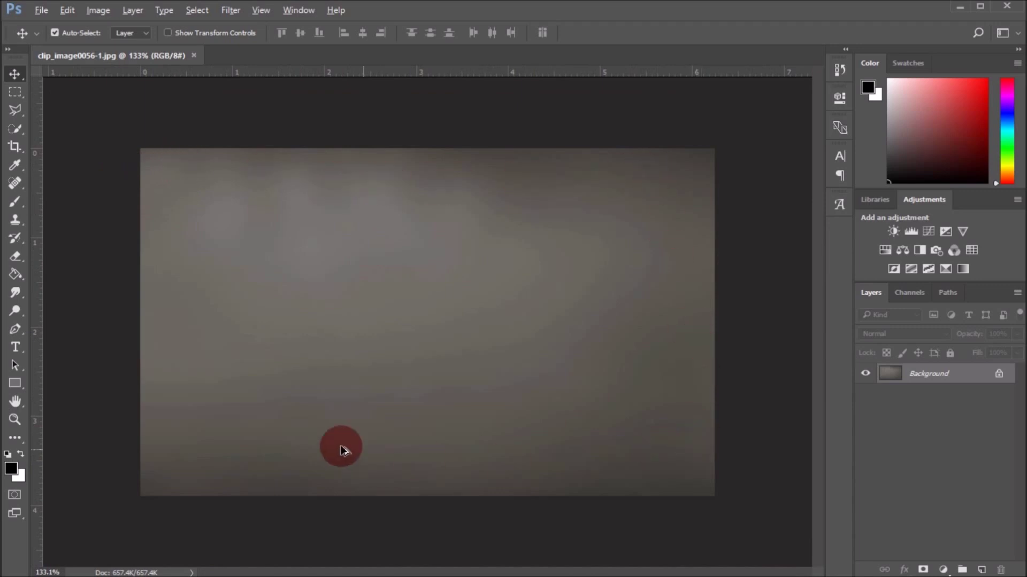
{"action": "scroll", "coordinate": [420, 426], "scroll_direction": "up", "scroll_amount": 2}
{"action": "scroll", "coordinate": [417, 426], "scroll_direction": "down", "scroll_amount": 1}
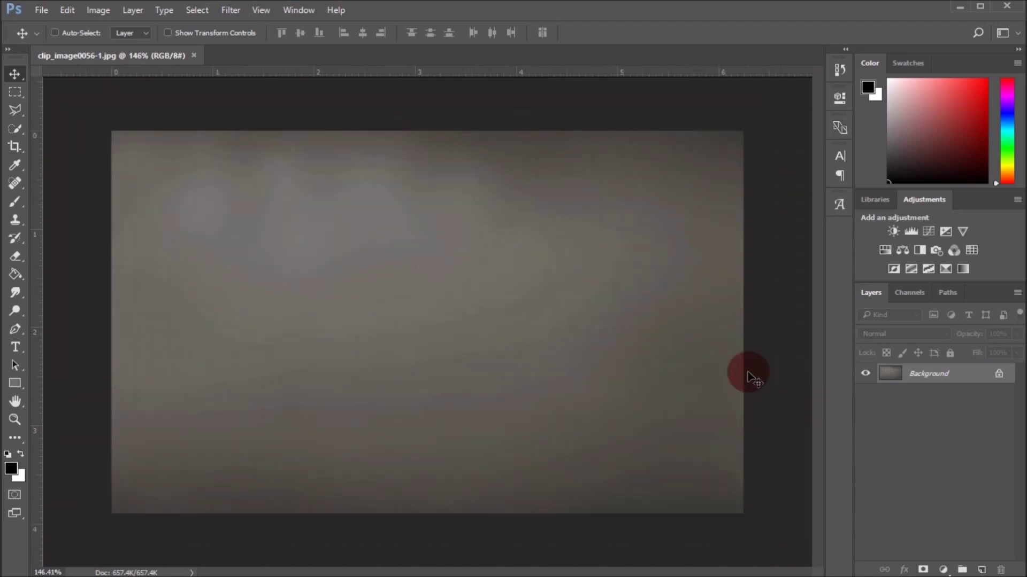
Open shanghai_7_by_almudena_stock.jpg and drag it onto the backdrop canvas as Layer 1
{"action": "left_click", "coordinate": [43, 9]}
{"action": "left_click", "coordinate": [51, 36]}
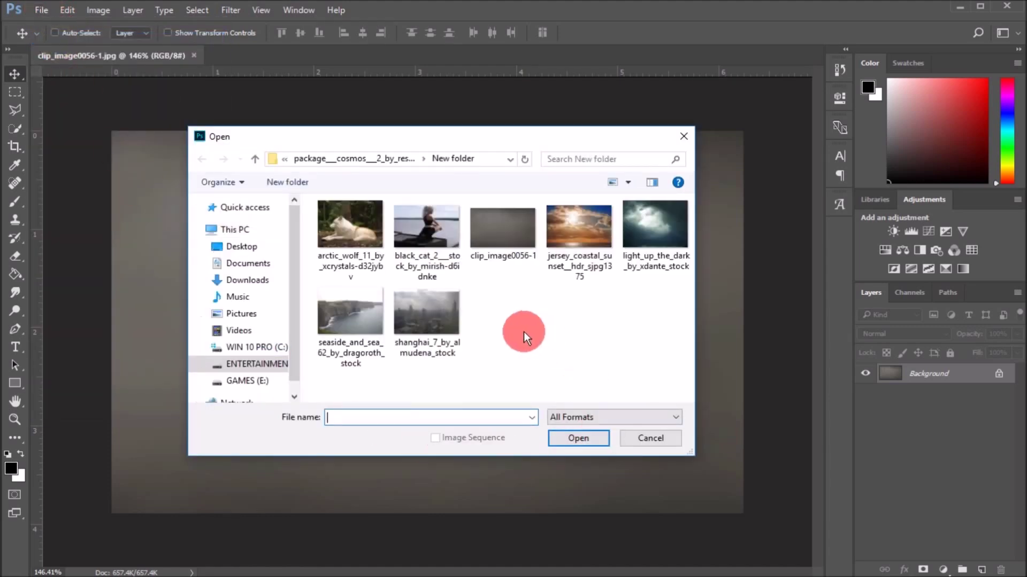
{"action": "left_click", "coordinate": [563, 446]}
{"action": "scroll", "coordinate": [455, 343], "scroll_direction": "up", "scroll_amount": 2}
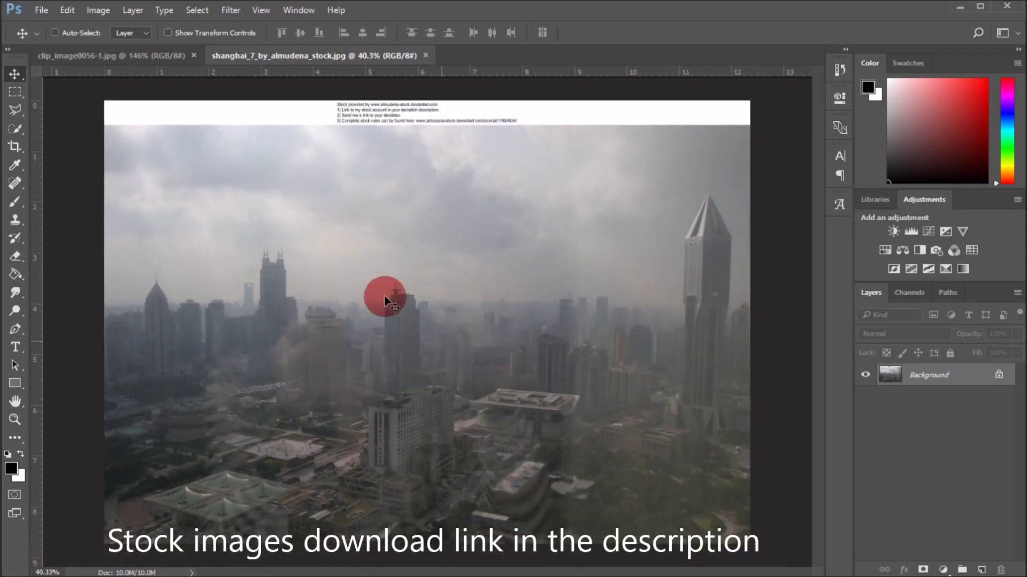
{"action": "left_click_drag", "start_coordinate": [435, 380], "coordinate": [163, 69]}
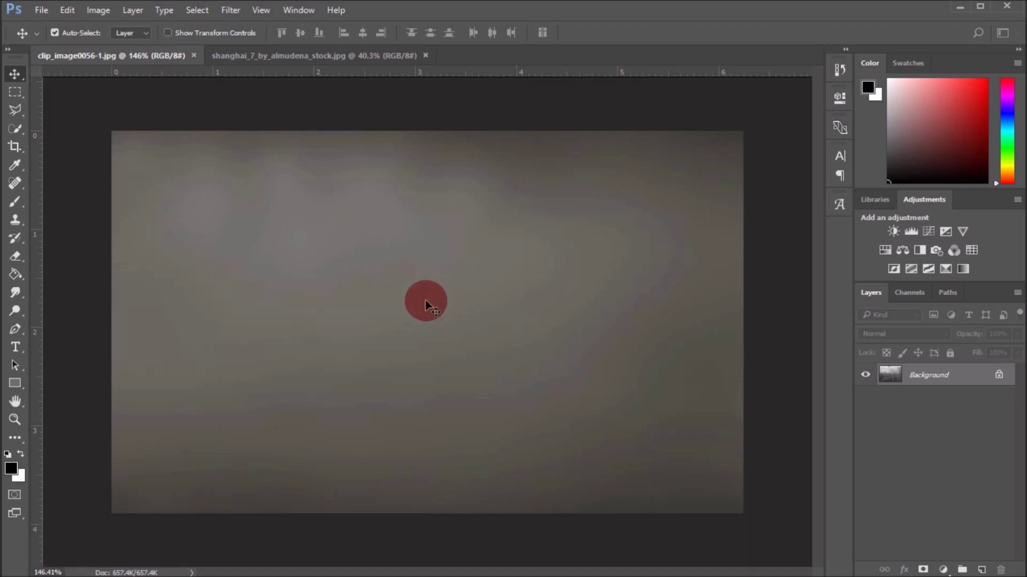
{"action": "left_click_drag", "start_coordinate": [156, 60], "coordinate": [425, 300]}
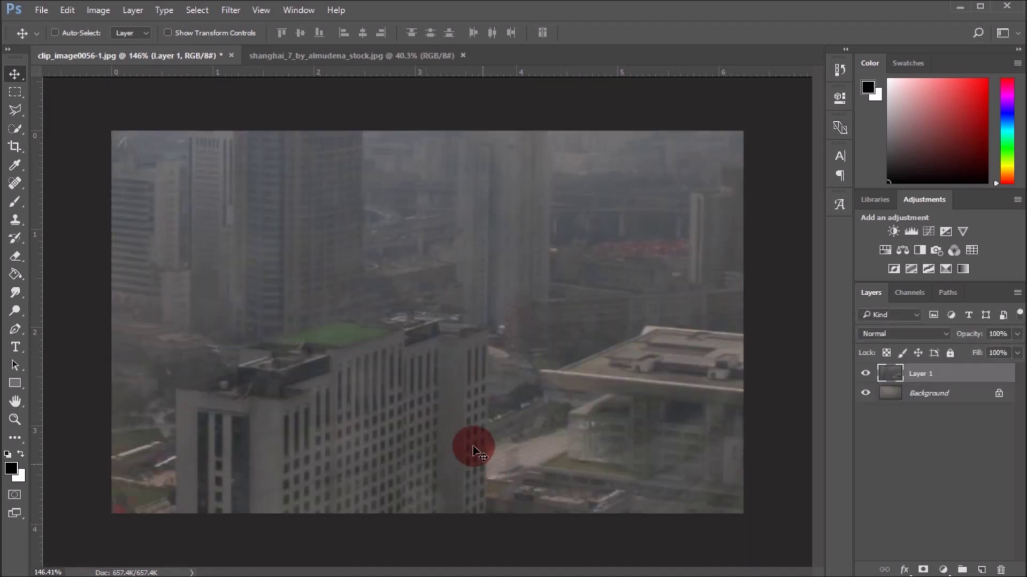
Free-transform the skyline layer down to about 36% and flip it horizontally
{"action": "key", "text": "ctrl+t"}
{"action": "scroll", "coordinate": [470, 447], "scroll_direction": "down", "scroll_amount": 3}
{"action": "scroll", "coordinate": [481, 271], "scroll_direction": "down", "scroll_amount": 2}
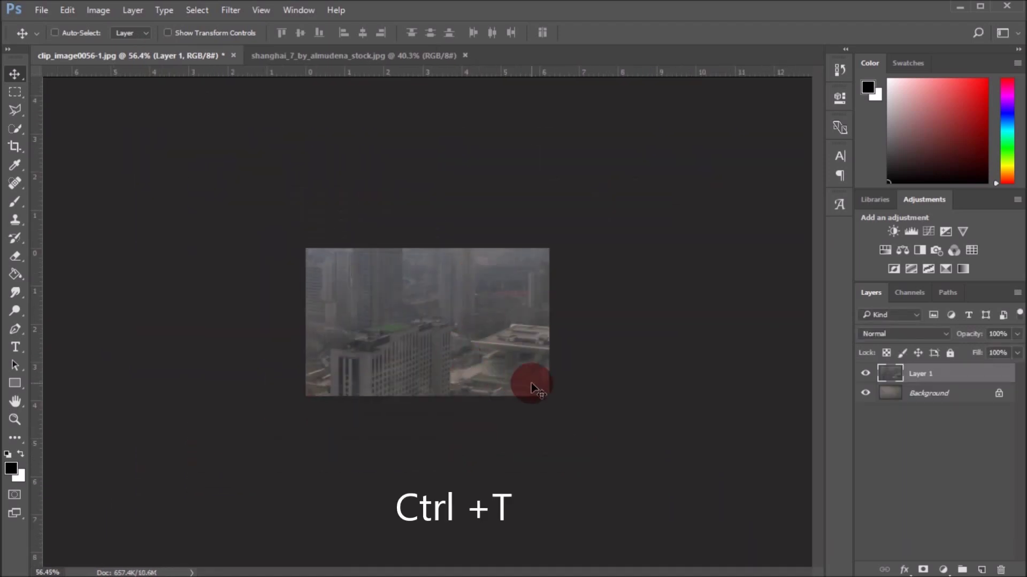
{"action": "key", "text": "ctrl+t"}
{"action": "mouse_move", "coordinate": [497, 315]}
{"action": "left_mouse_down"}
{"action": "mouse_move", "coordinate": [569, 332]}
{"action": "mouse_move", "coordinate": [599, 301]}
{"action": "left_mouse_up"}
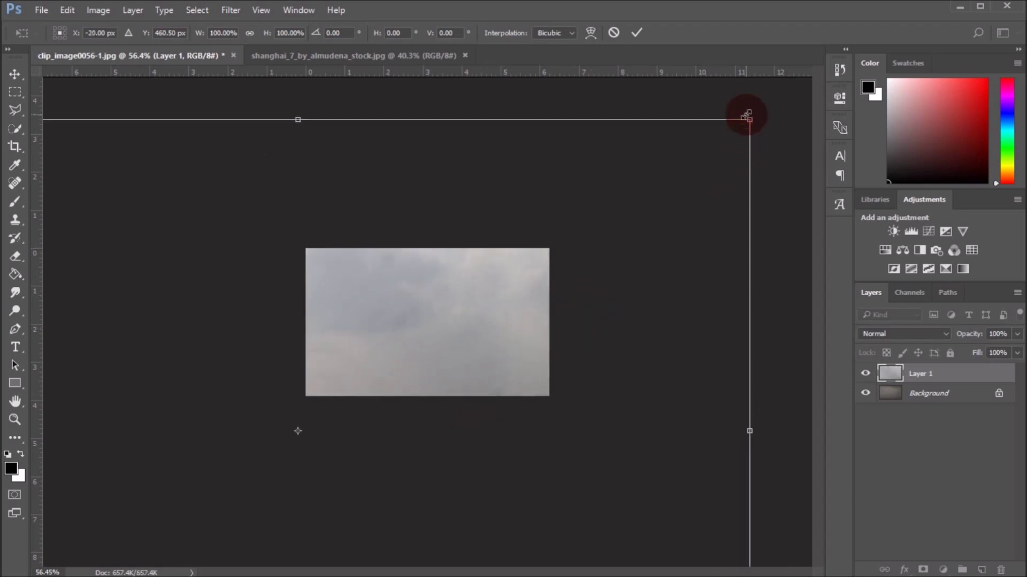
{"action": "left_click_drag", "start_coordinate": [748, 117], "coordinate": [129, 564]}
{"action": "mouse_move", "coordinate": [337, 422]}
{"action": "left_mouse_down"}
{"action": "mouse_move", "coordinate": [577, 234]}
{"action": "mouse_move", "coordinate": [546, 240]}
{"action": "left_mouse_up"}
{"action": "scroll", "coordinate": [422, 344], "scroll_direction": "up", "scroll_amount": 5}
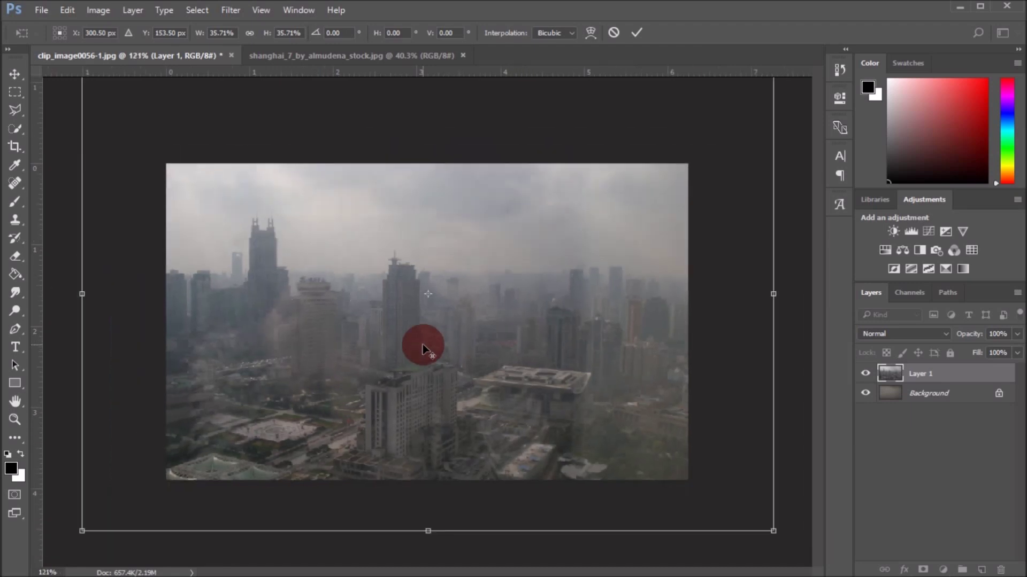
{"action": "right_click", "coordinate": [430, 217]}
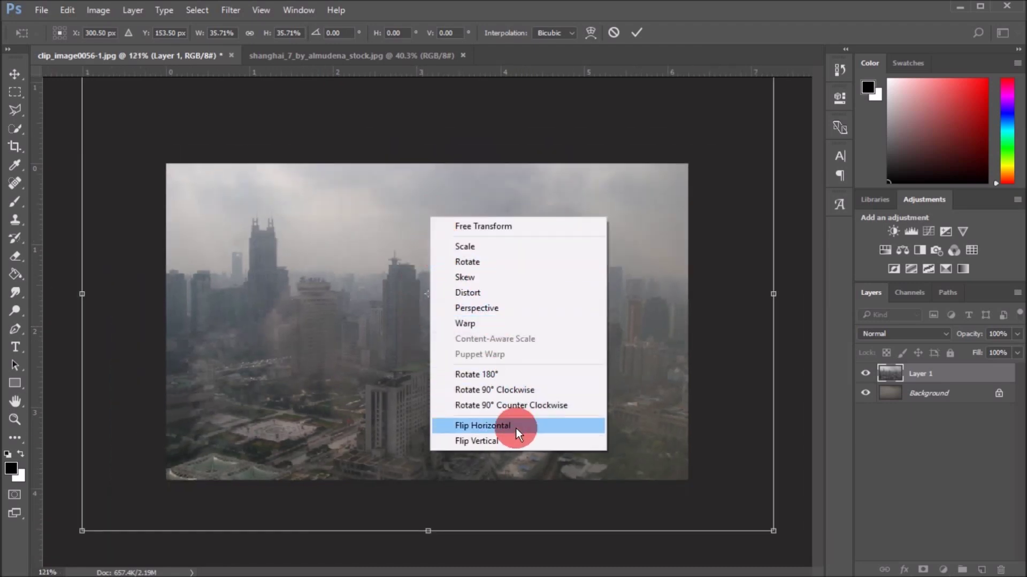
{"action": "left_click", "coordinate": [515, 428]}
Fine-tune the skyline's size and position to about 36.75% covering the canvas, and commit
{"action": "left_click_drag", "start_coordinate": [458, 247], "coordinate": [467, 272]}
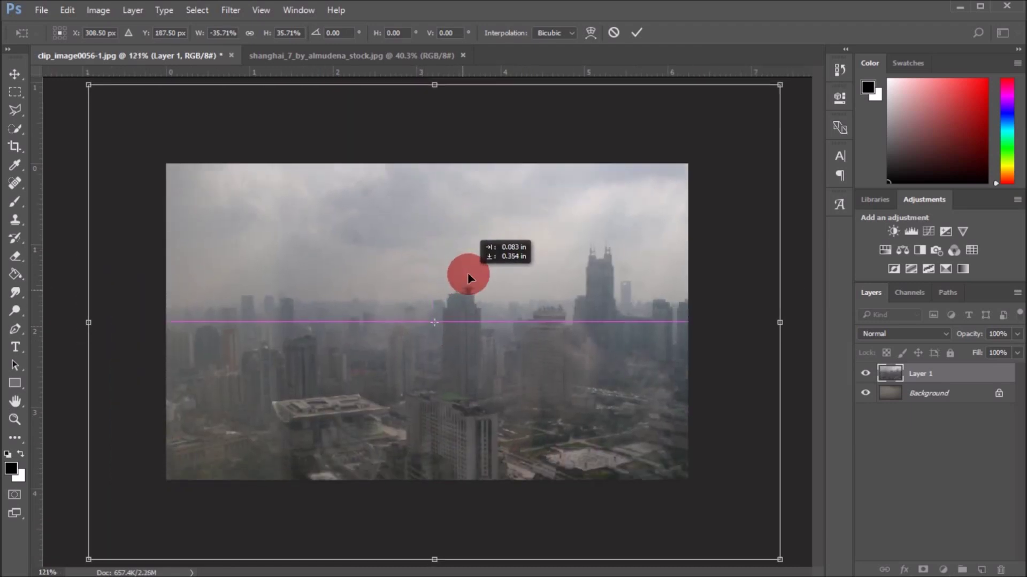
{"action": "left_click_drag", "start_coordinate": [780, 114], "coordinate": [681, 142]}
{"action": "mouse_move", "coordinate": [369, 332]}
{"action": "left_mouse_down"}
{"action": "mouse_move", "coordinate": [396, 304]}
{"action": "mouse_move", "coordinate": [367, 318]}
{"action": "left_mouse_up"}
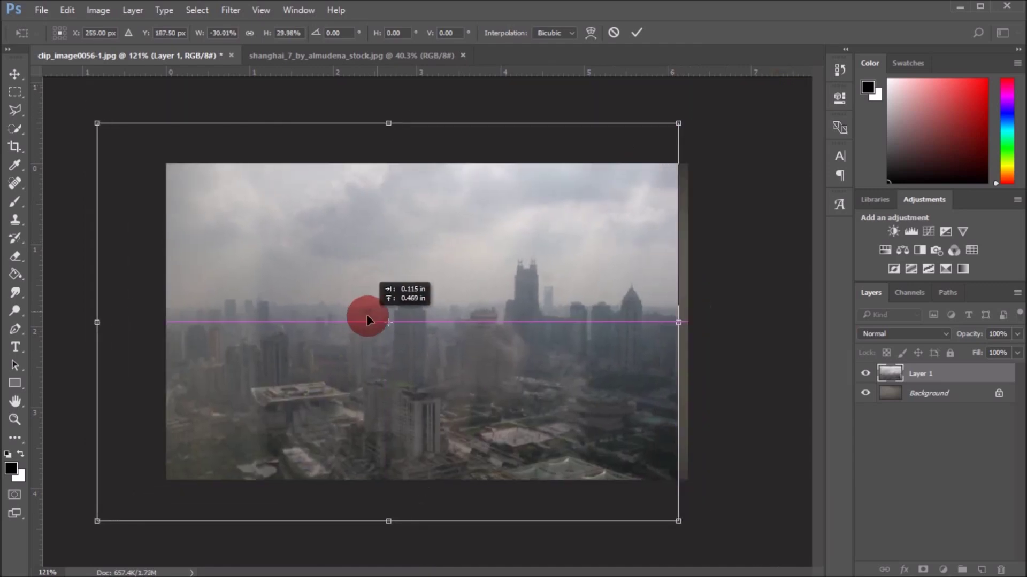
{"action": "left_click_drag", "start_coordinate": [675, 126], "coordinate": [755, 70]}
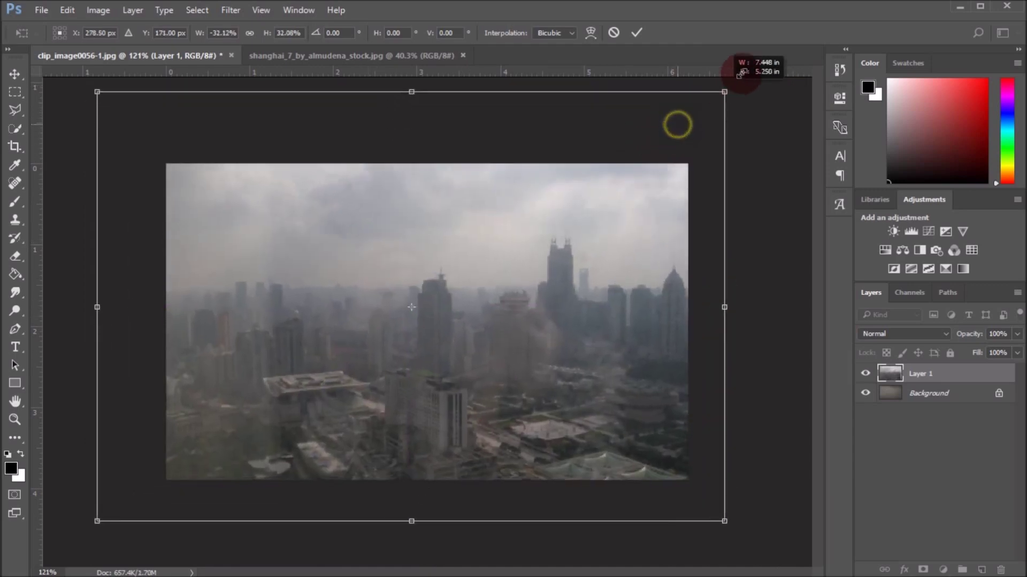
{"action": "left_click_drag", "start_coordinate": [96, 520], "coordinate": [45, 557]}
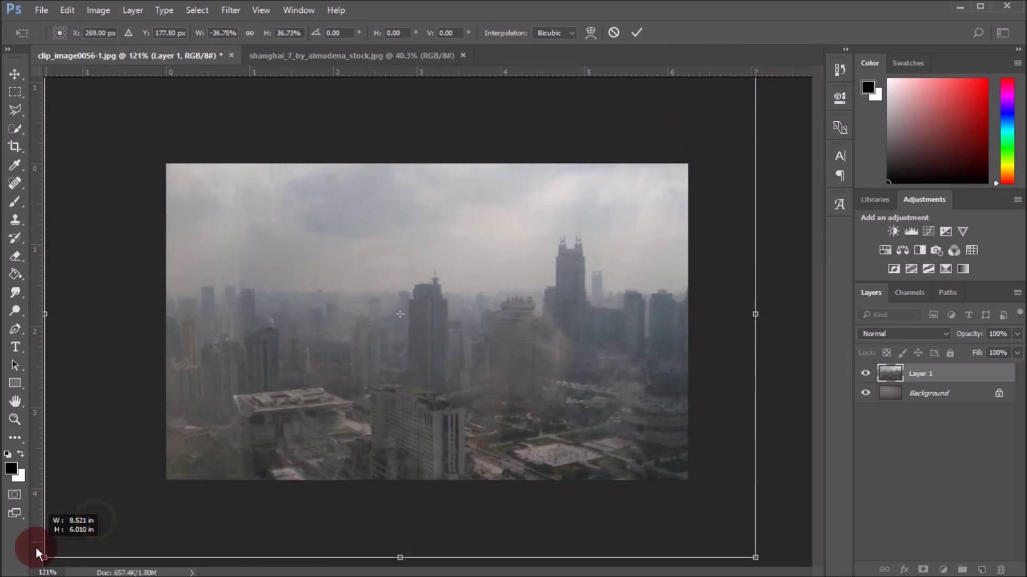
{"action": "left_click_drag", "start_coordinate": [386, 412], "coordinate": [399, 386]}
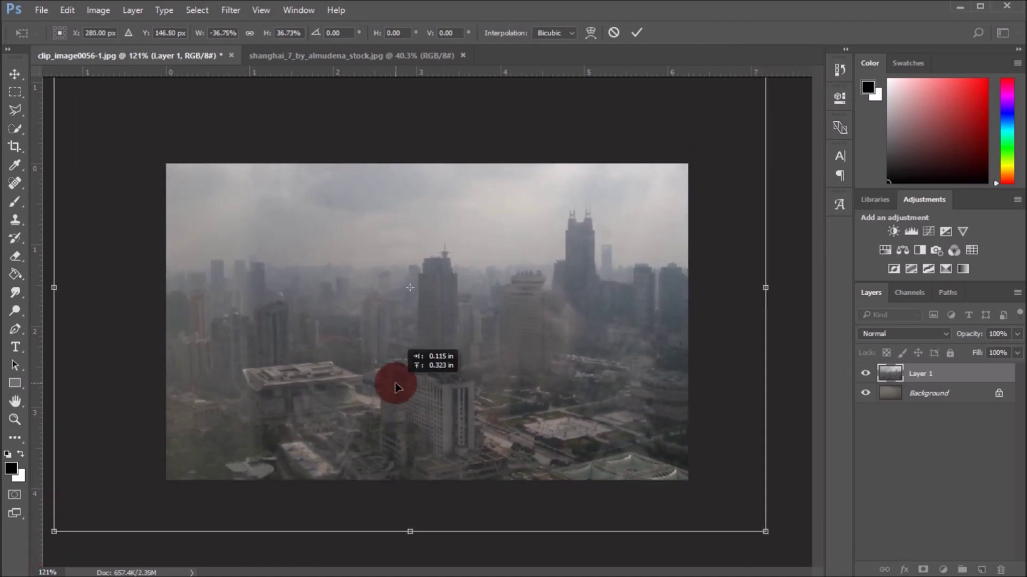
{"action": "left_click_drag", "start_coordinate": [398, 386], "coordinate": [402, 391]}
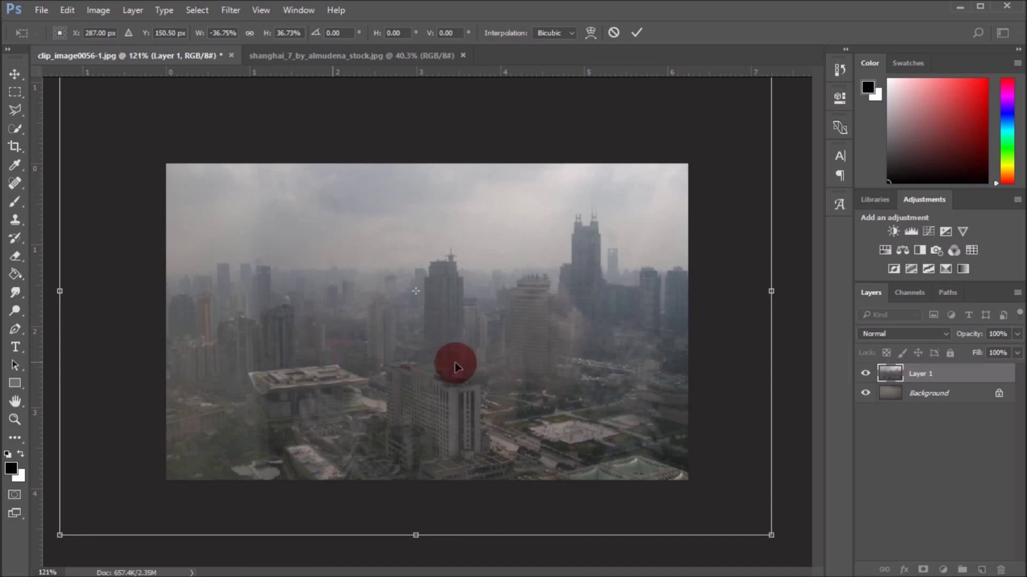
{"action": "mouse_move", "coordinate": [486, 328]}
{"action": "left_mouse_down"}
{"action": "mouse_move", "coordinate": [425, 350]}
{"action": "mouse_move", "coordinate": [451, 424]}
{"action": "mouse_move", "coordinate": [456, 293]}
{"action": "mouse_move", "coordinate": [454, 321]}
{"action": "mouse_move", "coordinate": [464, 328]}
{"action": "left_mouse_up"}
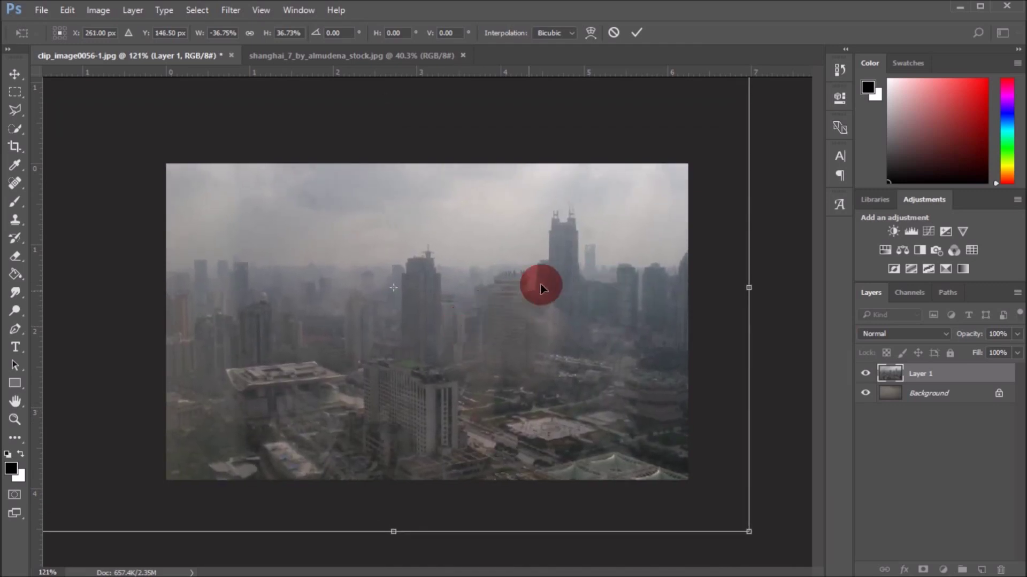
{"action": "left_click", "coordinate": [636, 33]}
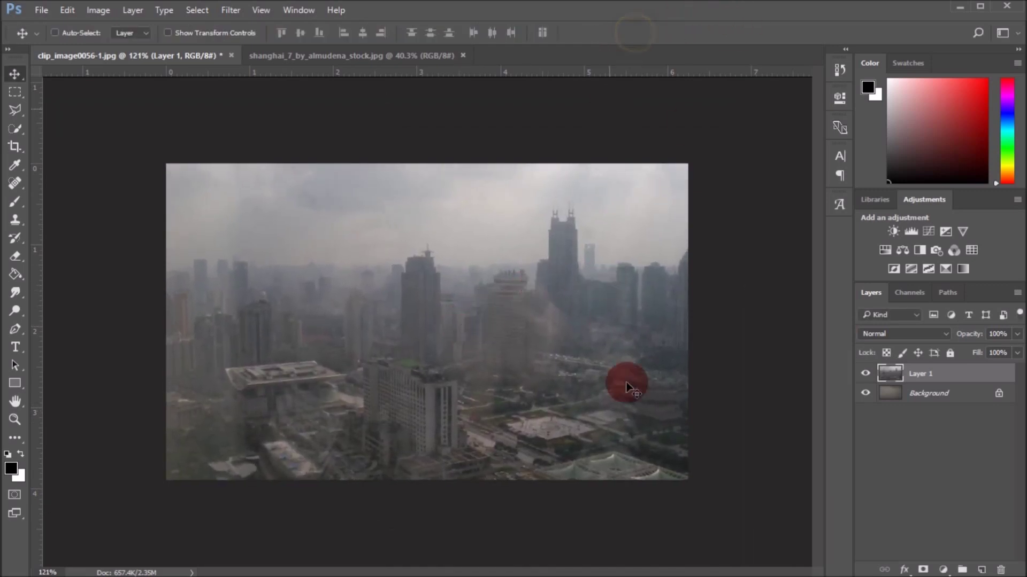
Close the Shanghai skyline photo document
{"action": "scroll", "coordinate": [752, 455], "scroll_direction": "up", "scroll_amount": 3}
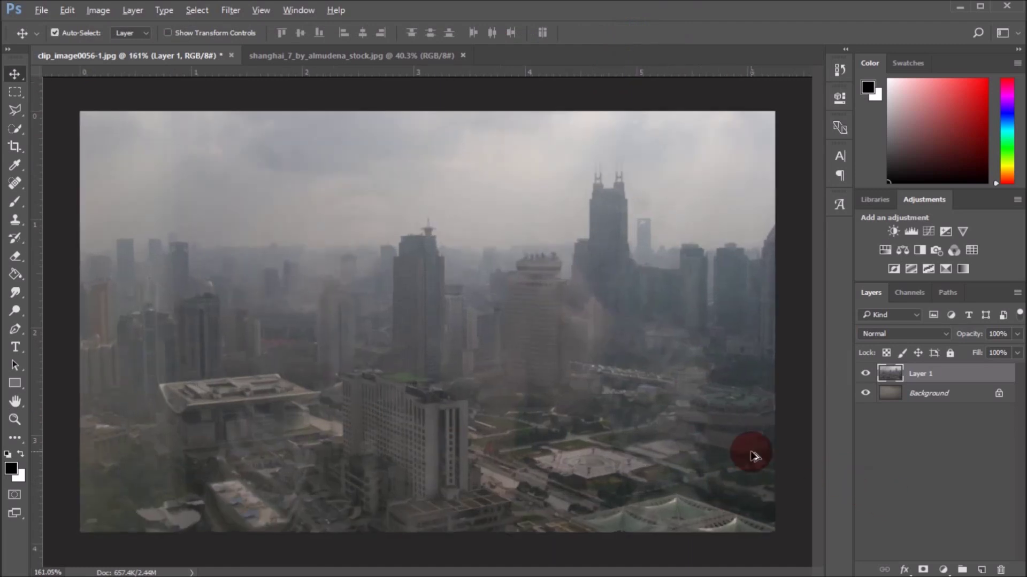
{"action": "scroll", "coordinate": [753, 455], "scroll_direction": "down", "scroll_amount": 1}
{"action": "left_click", "coordinate": [308, 56]}
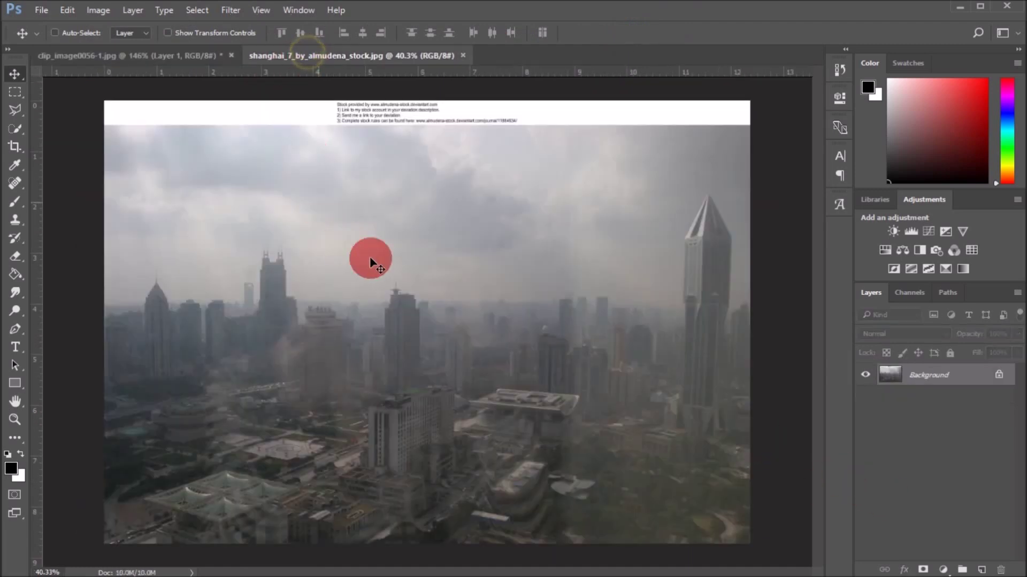
{"action": "left_click", "coordinate": [463, 56]}
Open the woman-on-the-ledge photo black_cat_2___stock_by_mirish-d6idnke
{"action": "left_click", "coordinate": [26, 10]}
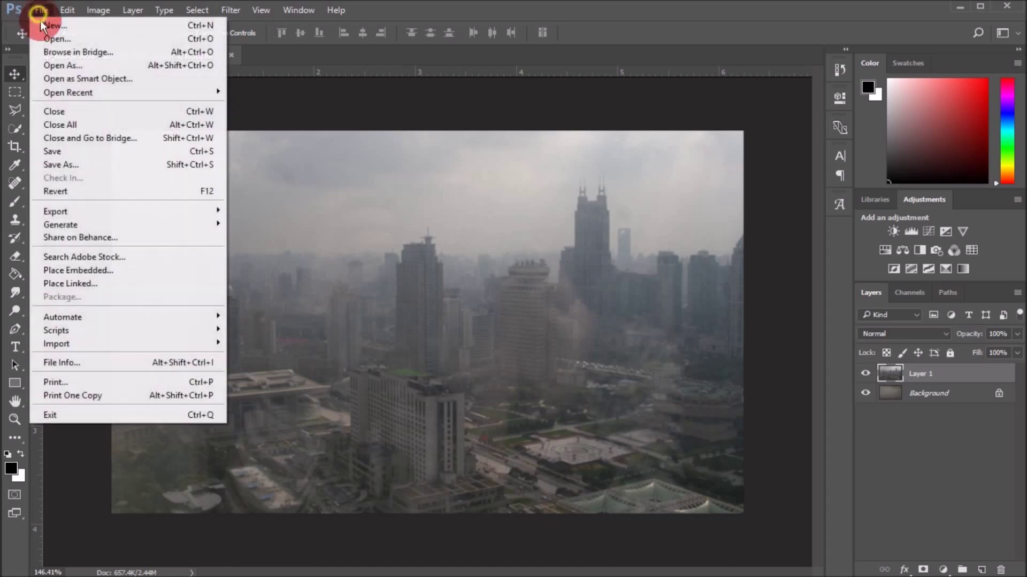
{"action": "left_click", "coordinate": [70, 37]}
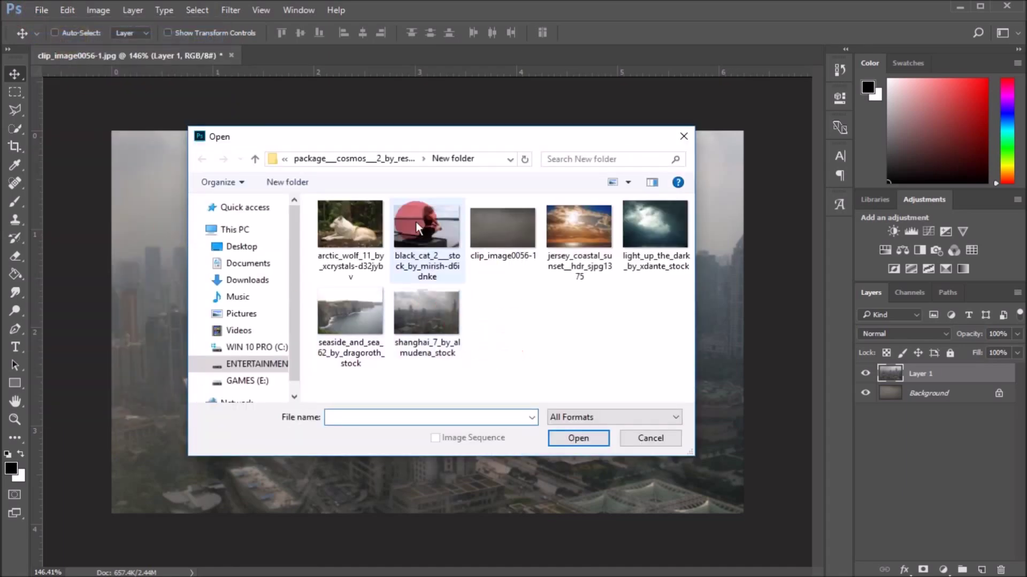
{"action": "left_click", "coordinate": [444, 268]}
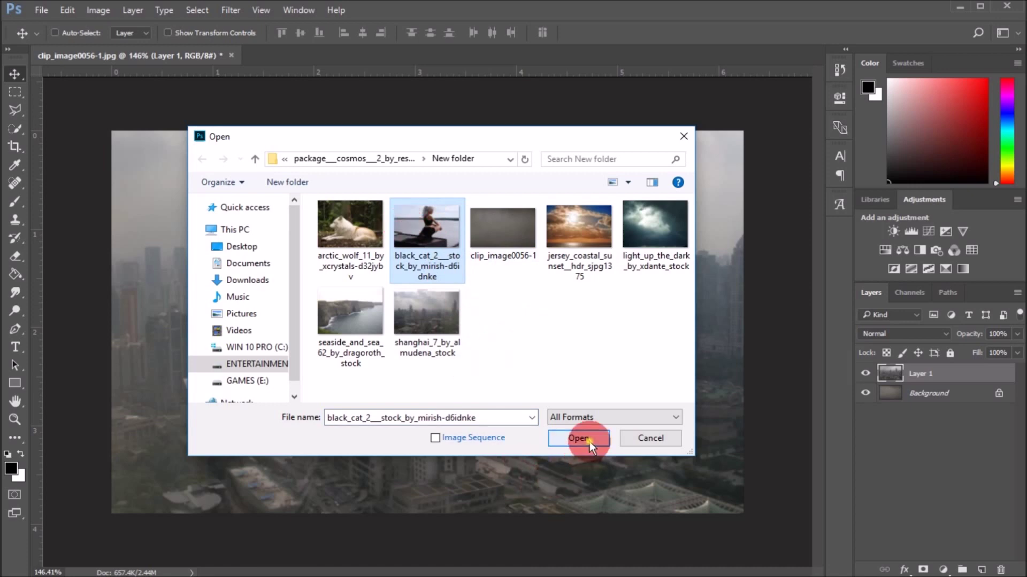
{"action": "left_click", "coordinate": [587, 439]}
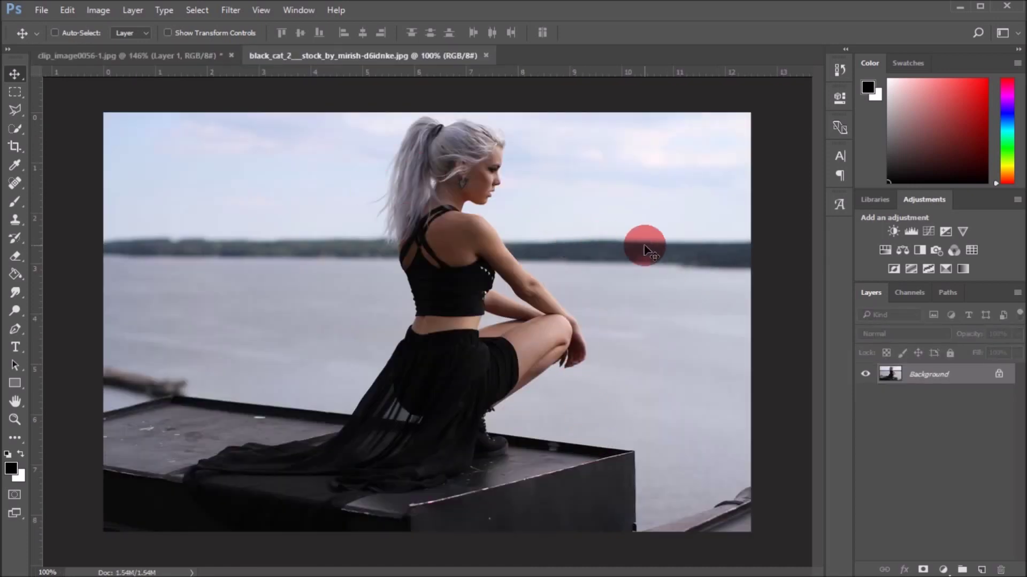
Select the woman's ponytail and top of hair with the Quick Selection Tool in Add mode
{"action": "left_click", "coordinate": [15, 129]}
{"action": "left_click", "coordinate": [85, 33]}
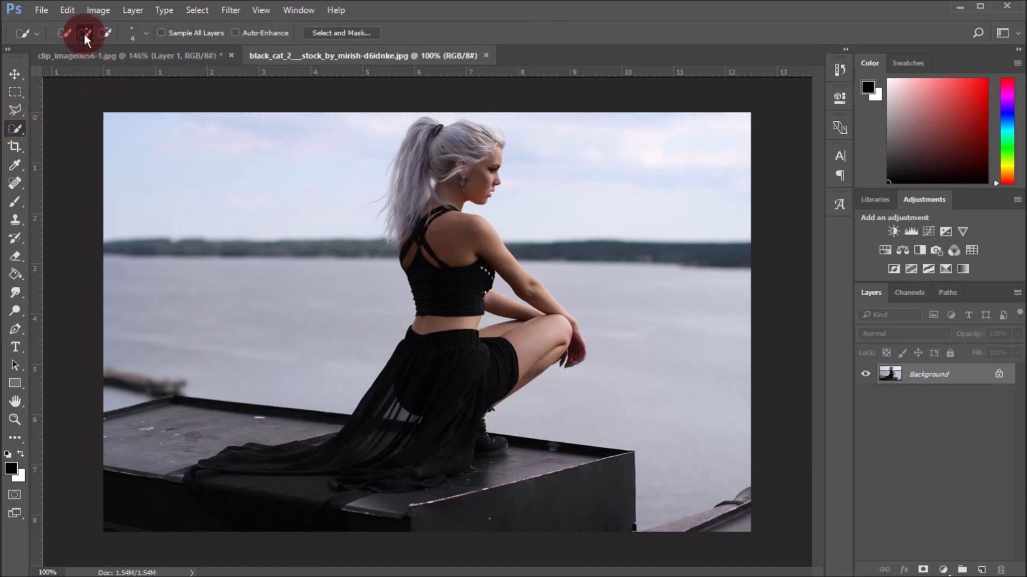
{"action": "scroll", "coordinate": [440, 163], "scroll_direction": "up", "scroll_amount": 5}
{"action": "scroll", "coordinate": [460, 142], "scroll_direction": "up", "scroll_amount": 3}
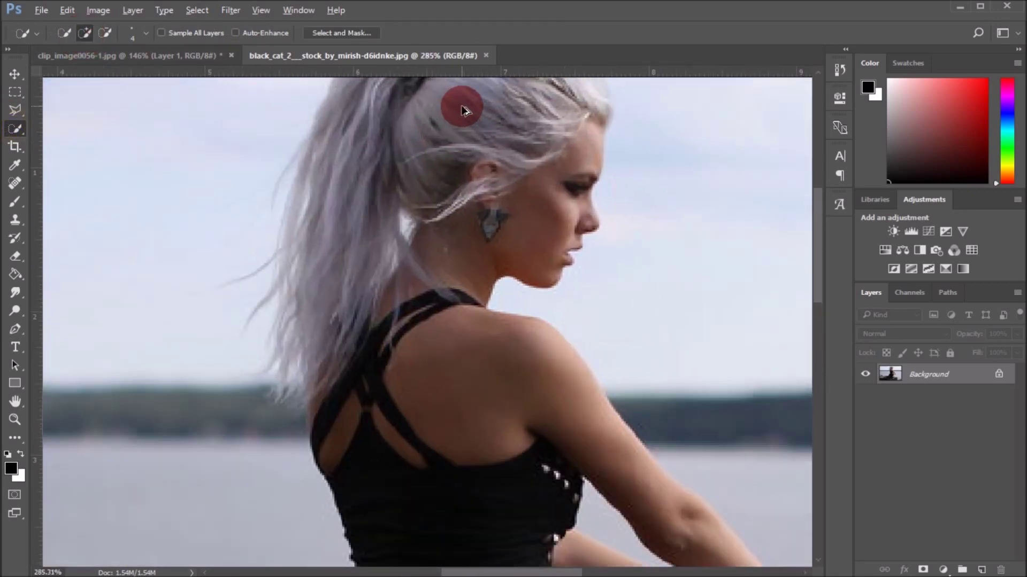
{"action": "scroll", "coordinate": [457, 104], "scroll_direction": "up", "scroll_amount": 3}
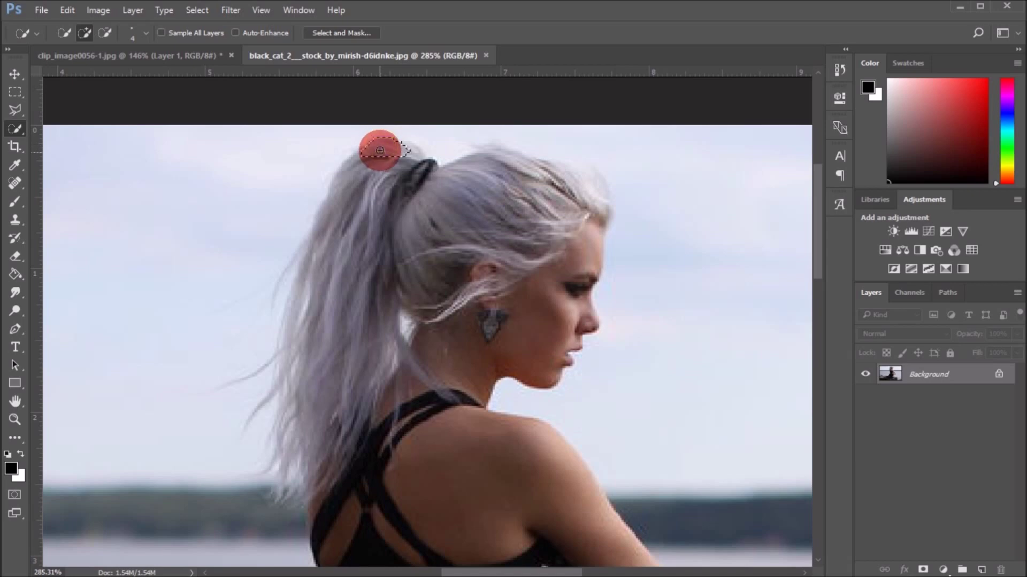
{"action": "mouse_move", "coordinate": [352, 184]}
{"action": "left_mouse_down"}
{"action": "mouse_move", "coordinate": [314, 335]}
{"action": "mouse_move", "coordinate": [360, 232]}
{"action": "mouse_move", "coordinate": [458, 179]}
{"action": "left_mouse_up"}
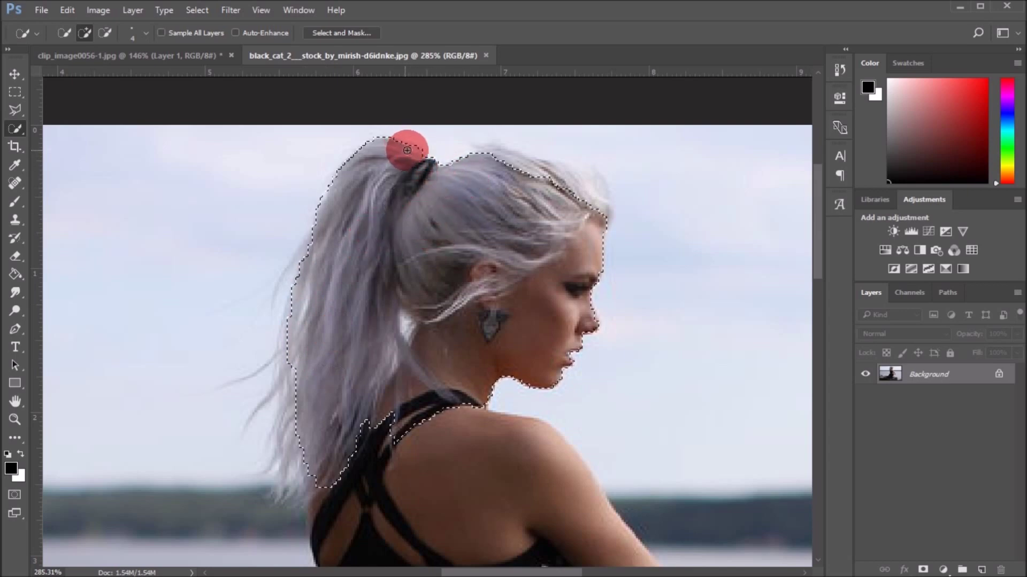
{"action": "left_click_drag", "start_coordinate": [499, 152], "coordinate": [565, 170]}
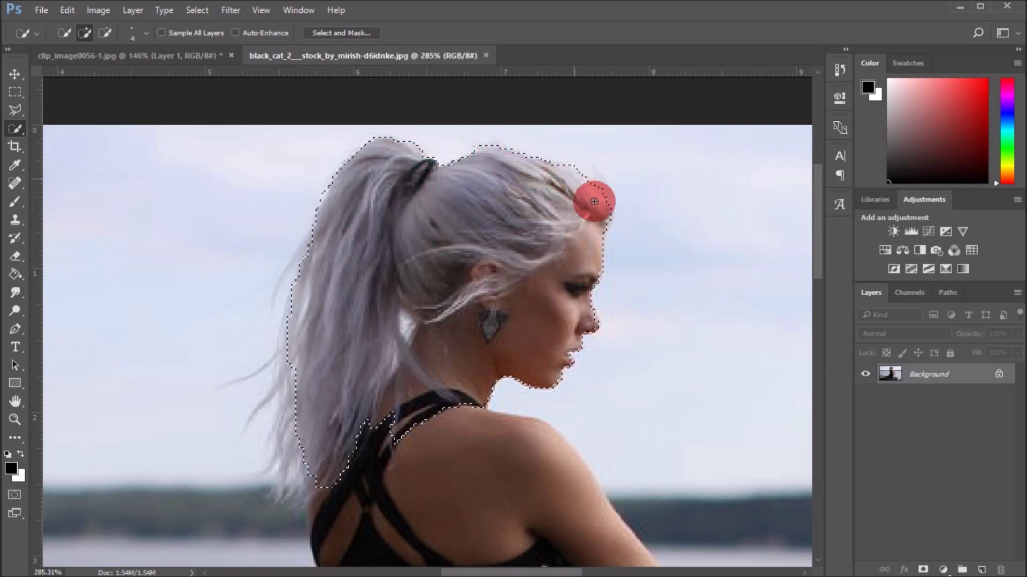
{"action": "scroll", "coordinate": [573, 230], "scroll_direction": "down", "scroll_amount": 3}
Add the shoulder, back, arm, hand and lower leg to the selection
{"action": "left_click_drag", "start_coordinate": [394, 300], "coordinate": [419, 402]}
{"action": "scroll", "coordinate": [455, 352], "scroll_direction": "down", "scroll_amount": 5}
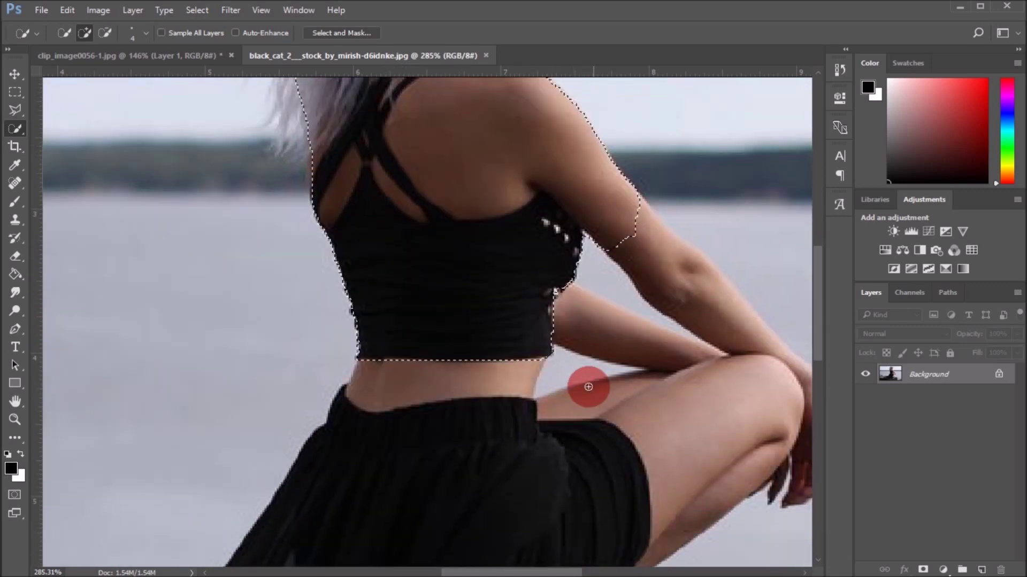
{"action": "mouse_move", "coordinate": [595, 339]}
{"action": "left_mouse_down"}
{"action": "mouse_move", "coordinate": [679, 321]}
{"action": "mouse_move", "coordinate": [676, 271]}
{"action": "mouse_move", "coordinate": [717, 298]}
{"action": "left_mouse_up"}
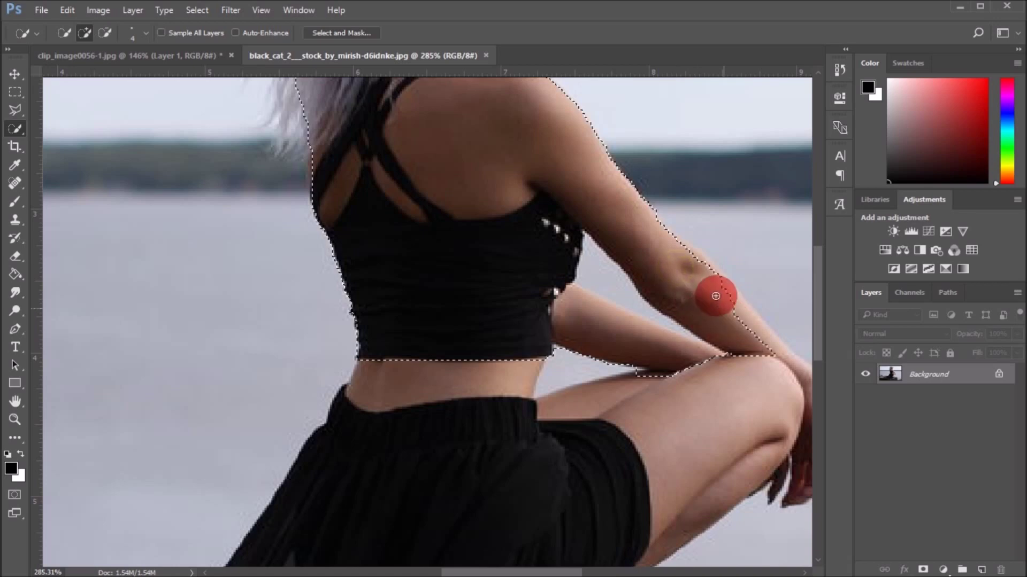
{"action": "left_click_drag", "start_coordinate": [685, 251], "coordinate": [740, 314]}
{"action": "scroll", "coordinate": [740, 314], "scroll_direction": "down", "scroll_amount": 1}
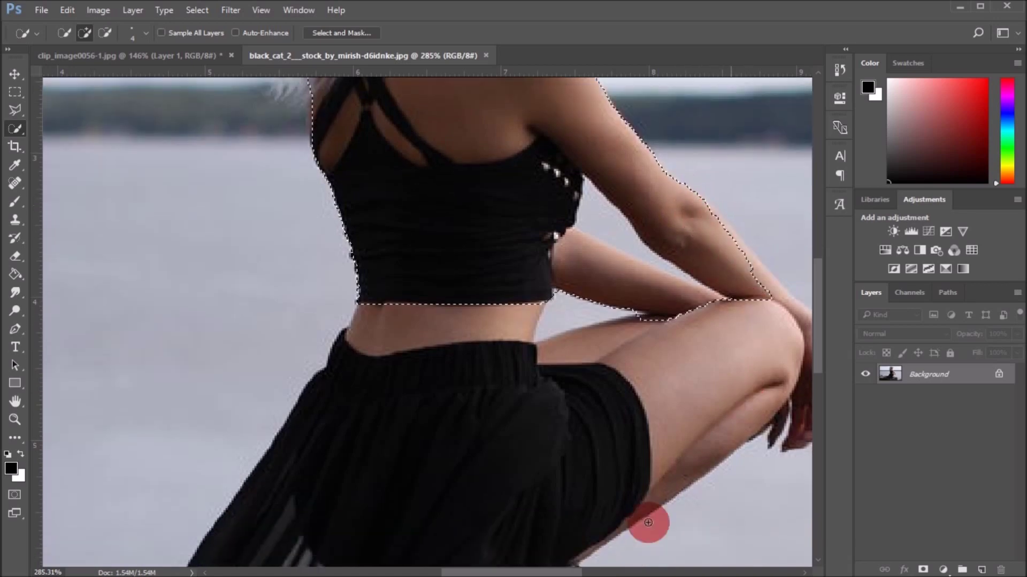
{"action": "left_click_drag", "start_coordinate": [448, 573], "coordinate": [496, 573]}
{"action": "mouse_move", "coordinate": [531, 396]}
{"action": "left_mouse_down"}
{"action": "mouse_move", "coordinate": [575, 292]}
{"action": "mouse_move", "coordinate": [587, 304]}
{"action": "left_mouse_up"}
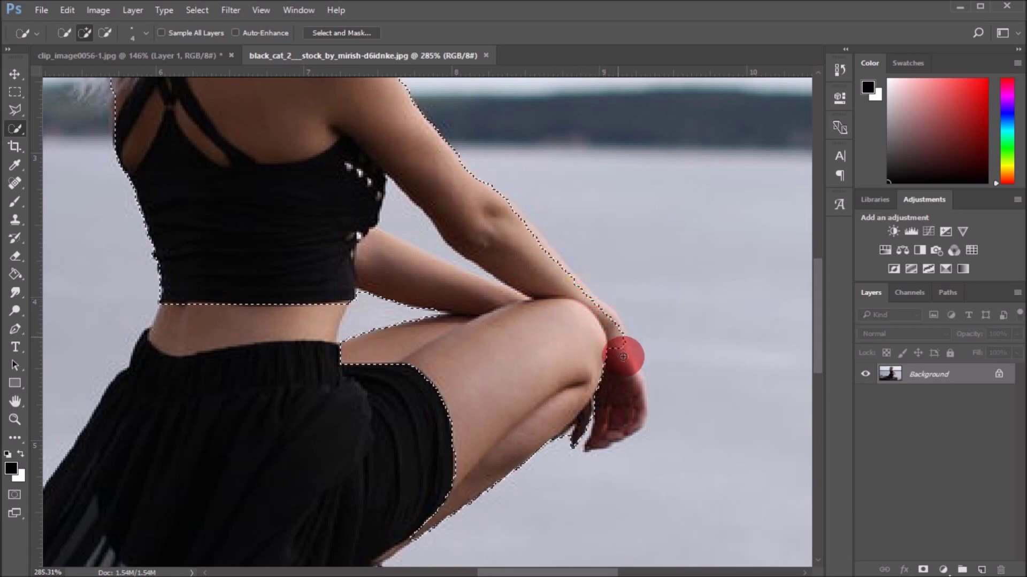
{"action": "mouse_move", "coordinate": [630, 405]}
{"action": "left_mouse_down"}
{"action": "mouse_move", "coordinate": [641, 379]}
{"action": "mouse_move", "coordinate": [623, 337]}
{"action": "left_mouse_up"}
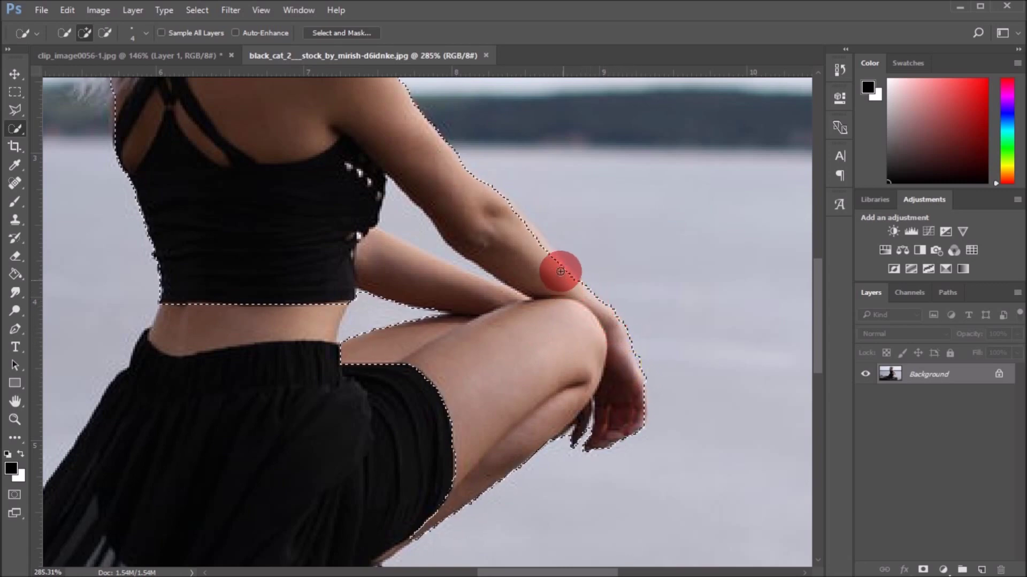
{"action": "left_click_drag", "start_coordinate": [513, 213], "coordinate": [515, 217]}
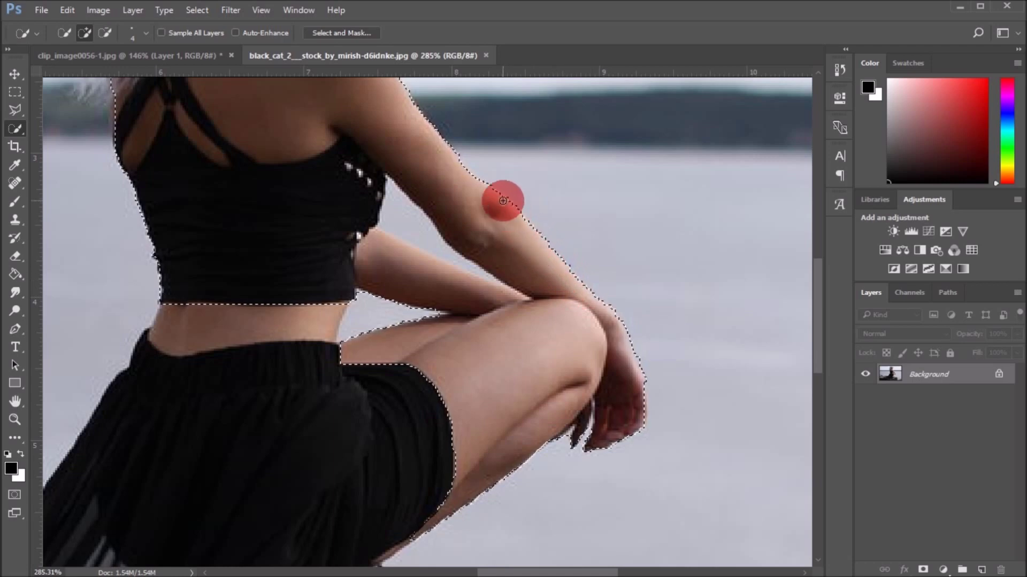
{"action": "scroll", "coordinate": [517, 321], "scroll_direction": "down", "scroll_amount": 3}
{"action": "left_click_drag", "start_coordinate": [542, 366], "coordinate": [390, 210]}
{"action": "scroll", "coordinate": [379, 344], "scroll_direction": "down", "scroll_amount": 2}
Add the dark shorts and the box's top and edges to the selection
{"action": "left_click", "coordinate": [415, 300]}
{"action": "scroll", "coordinate": [180, 340], "scroll_direction": "down", "scroll_amount": 7}
{"action": "left_click", "coordinate": [268, 358]}
{"action": "left_click_drag", "start_coordinate": [508, 518], "coordinate": [530, 518]}
{"action": "scroll", "coordinate": [530, 517], "scroll_direction": "down", "scroll_amount": 2}
{"action": "scroll", "coordinate": [549, 424], "scroll_direction": "down", "scroll_amount": 3}
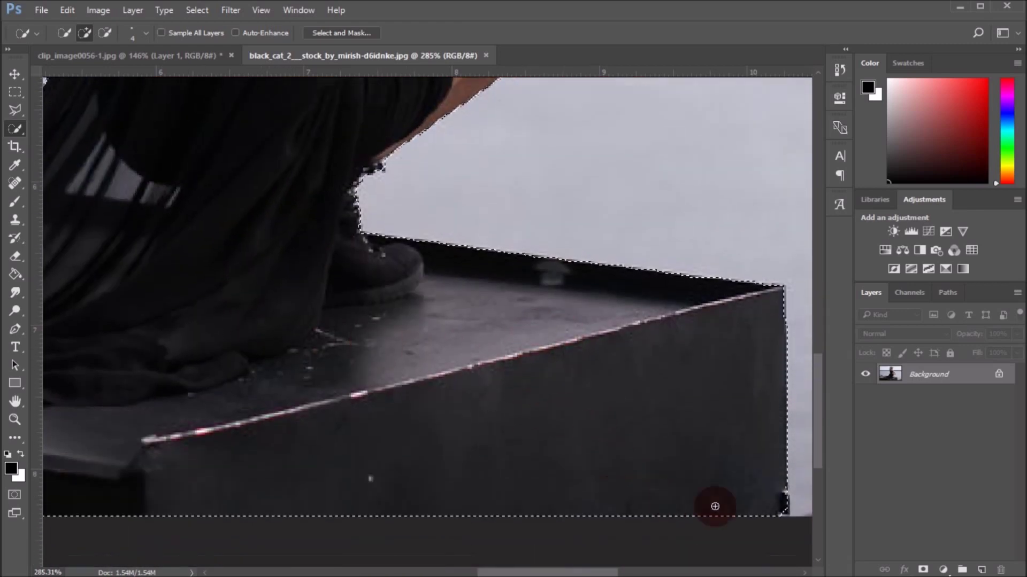
{"action": "left_click_drag", "start_coordinate": [785, 508], "coordinate": [785, 526]}
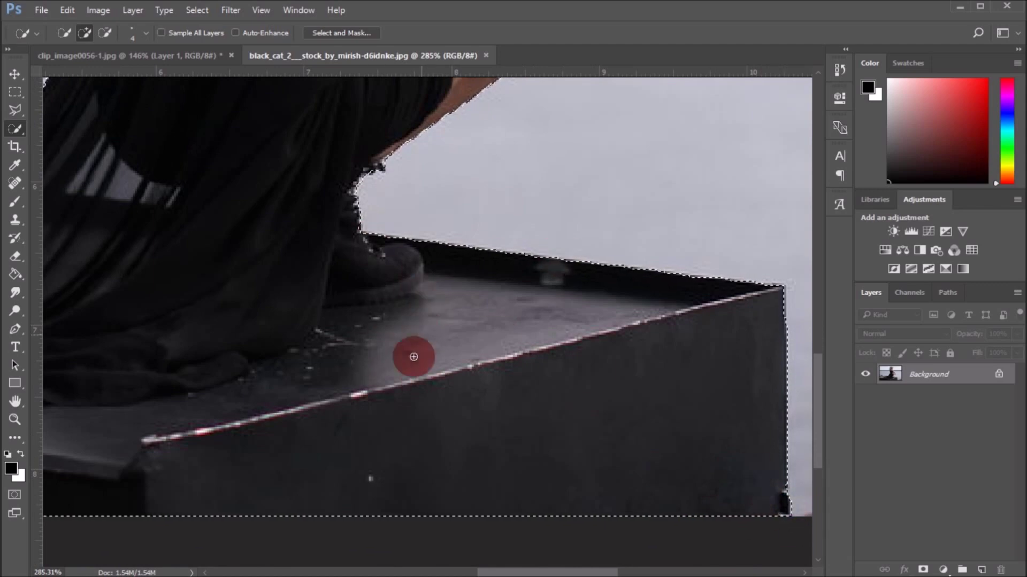
{"action": "mouse_move", "coordinate": [506, 570]}
{"action": "left_mouse_down"}
{"action": "mouse_move", "coordinate": [403, 556]}
{"action": "mouse_move", "coordinate": [325, 530]}
{"action": "left_mouse_up"}
{"action": "left_click", "coordinate": [396, 259]}
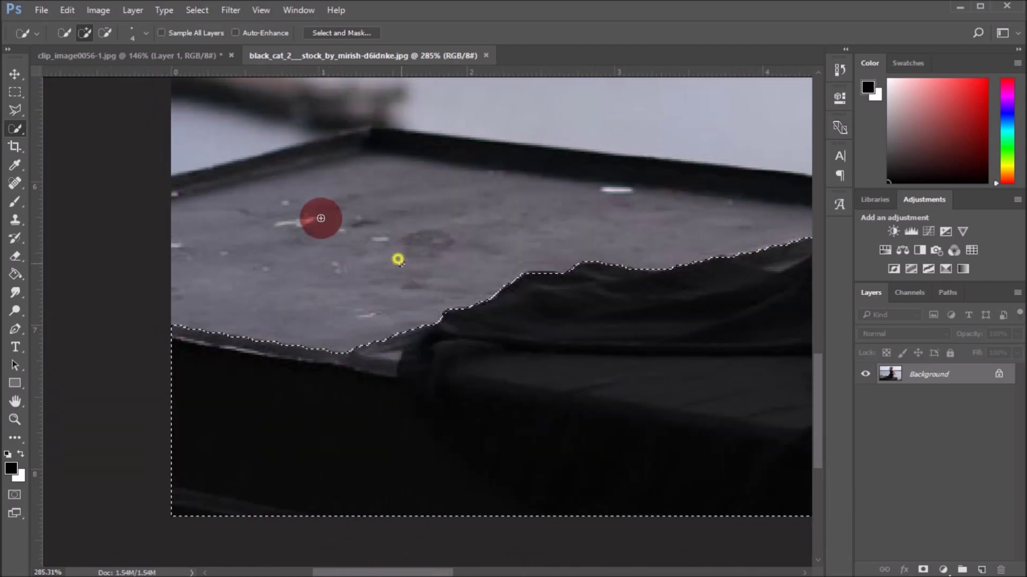
{"action": "scroll", "coordinate": [436, 315], "scroll_direction": "up", "scroll_amount": 4}
Fit the photo in the window and add the loose hair strands to the selection
{"action": "key", "text": "ctrl+0"}
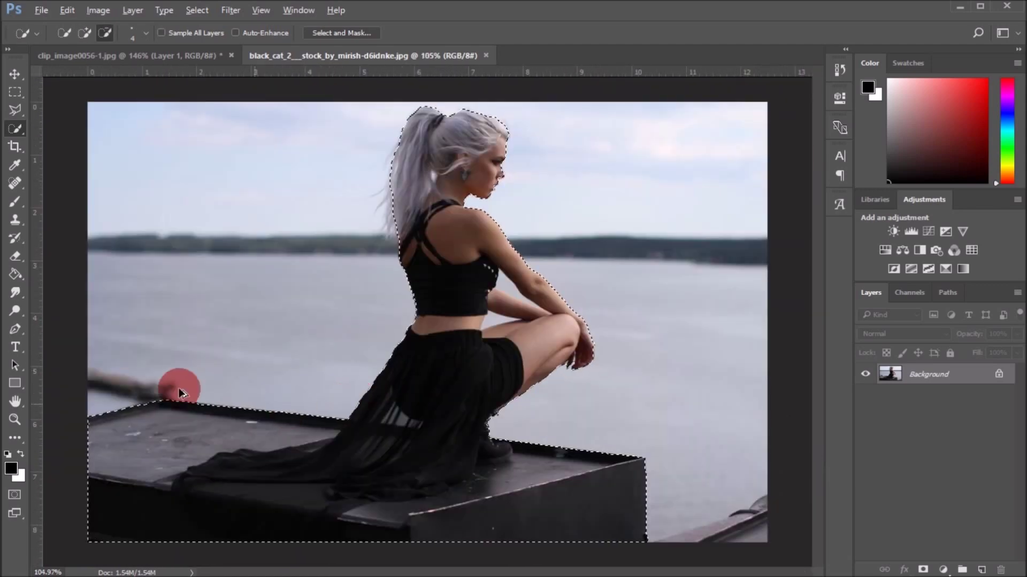
{"action": "scroll", "coordinate": [390, 222], "scroll_direction": "up", "scroll_amount": 3}
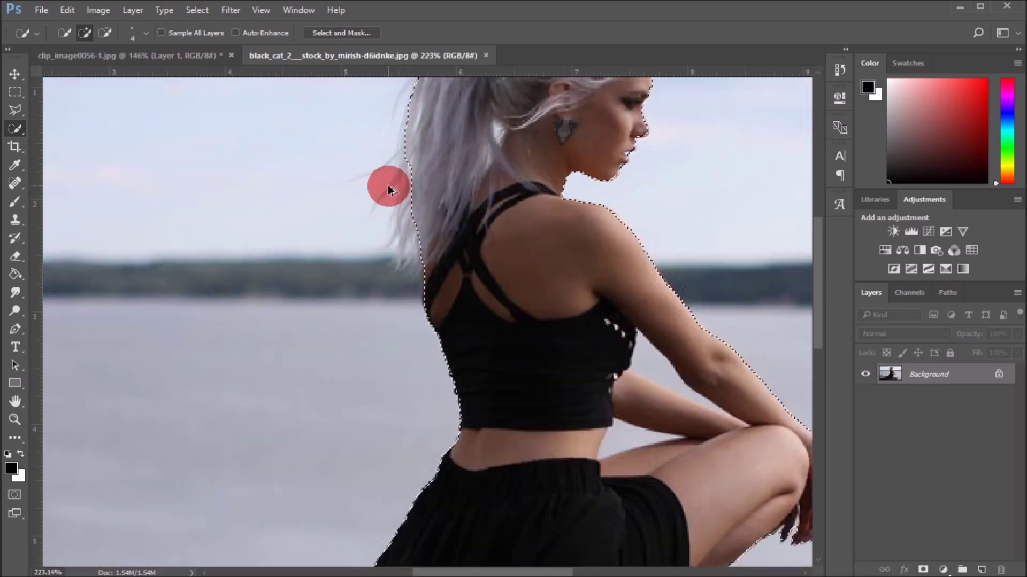
{"action": "scroll", "coordinate": [390, 183], "scroll_direction": "up", "scroll_amount": 2}
{"action": "mouse_move", "coordinate": [423, 186]}
{"action": "left_mouse_down"}
{"action": "mouse_move", "coordinate": [417, 280]}
{"action": "mouse_move", "coordinate": [417, 125]}
{"action": "mouse_move", "coordinate": [410, 131]}
{"action": "mouse_move", "coordinate": [422, 94]}
{"action": "mouse_move", "coordinate": [408, 284]}
{"action": "left_mouse_up"}
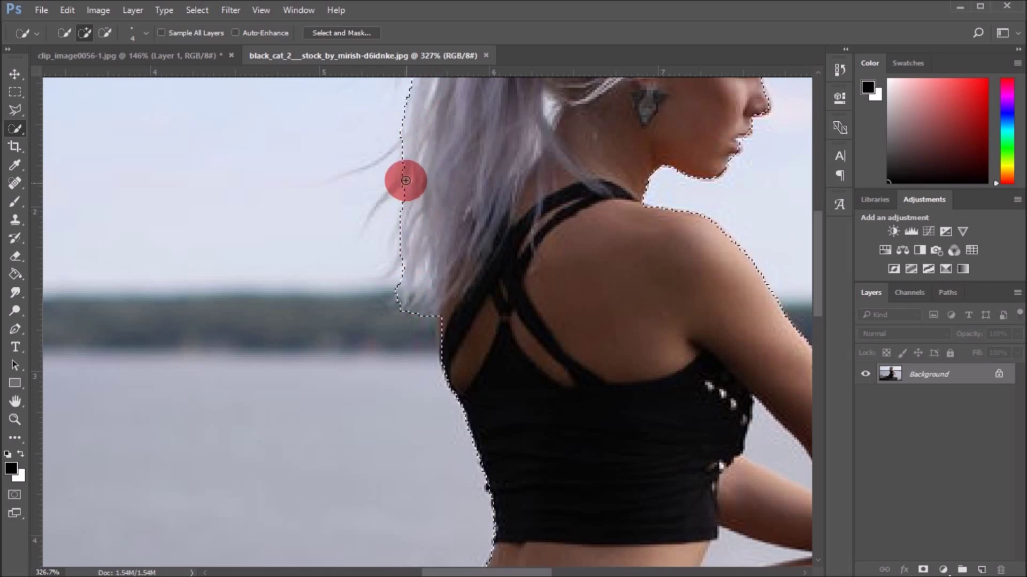
{"action": "scroll", "coordinate": [447, 222], "scroll_direction": "down", "scroll_amount": 2}
{"action": "scroll", "coordinate": [626, 256], "scroll_direction": "down", "scroll_amount": 3}
{"action": "scroll", "coordinate": [630, 255], "scroll_direction": "down", "scroll_amount": 1}
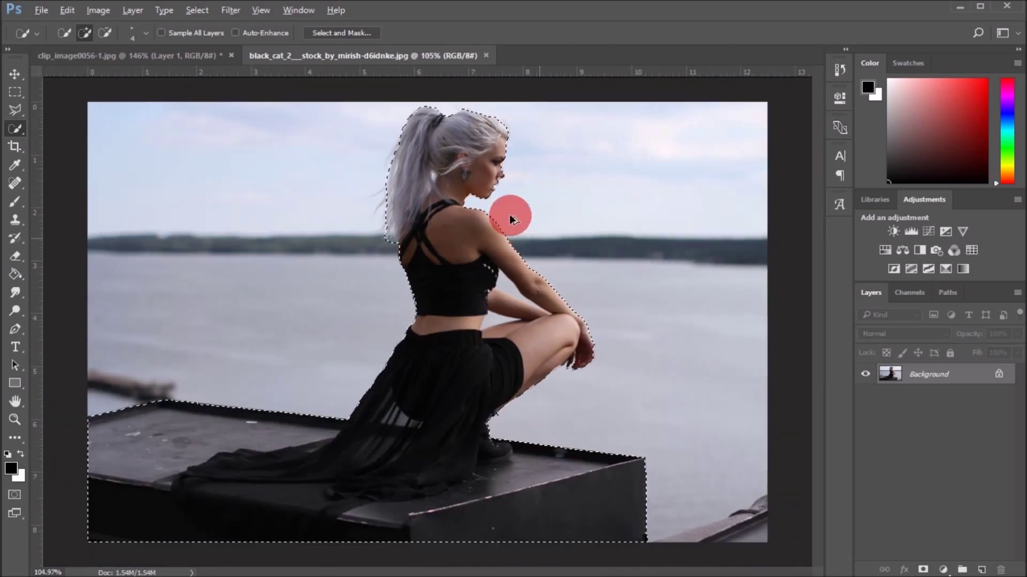
{"action": "scroll", "coordinate": [509, 214], "scroll_direction": "up", "scroll_amount": 3}
{"action": "scroll", "coordinate": [426, 175], "scroll_direction": "up", "scroll_amount": 3}
{"action": "scroll", "coordinate": [470, 160], "scroll_direction": "up", "scroll_amount": 3}
{"action": "scroll", "coordinate": [561, 177], "scroll_direction": "up", "scroll_amount": 1}
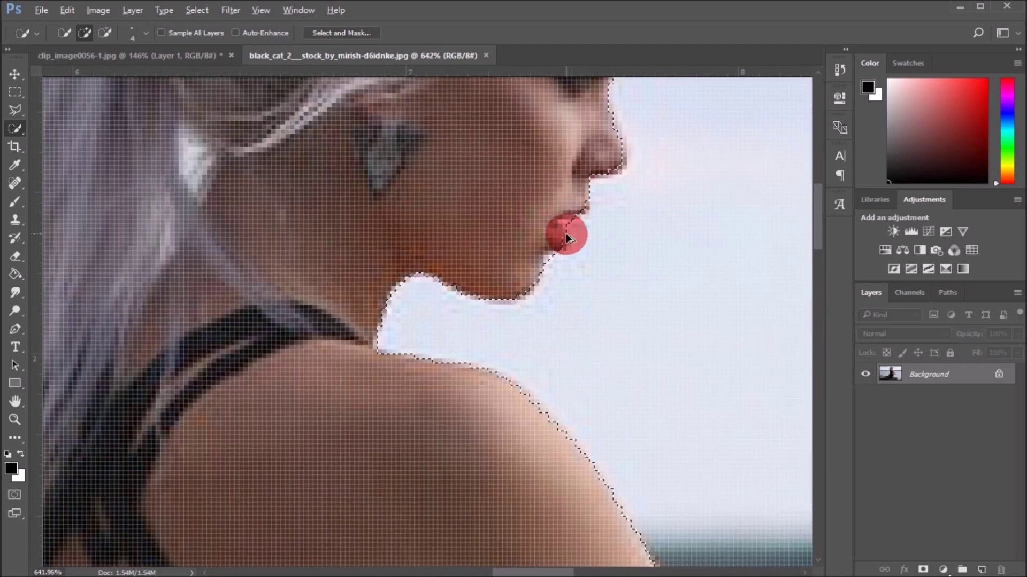
{"action": "scroll", "coordinate": [559, 225], "scroll_direction": "up", "scroll_amount": 1}
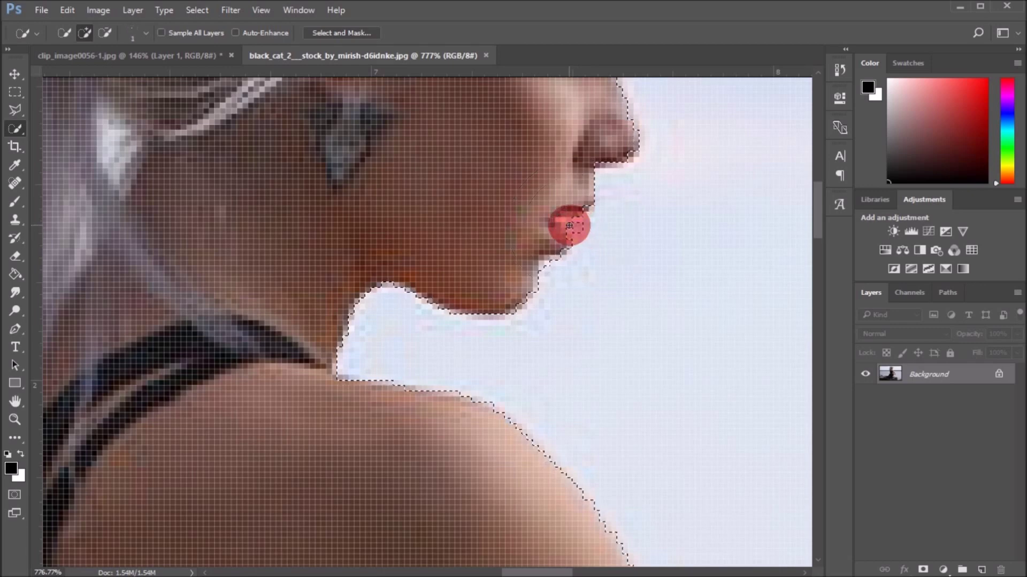
In Subtract mode with a smaller brush, trim the selection around lips, nose and shoulder
{"action": "left_click", "coordinate": [105, 32]}
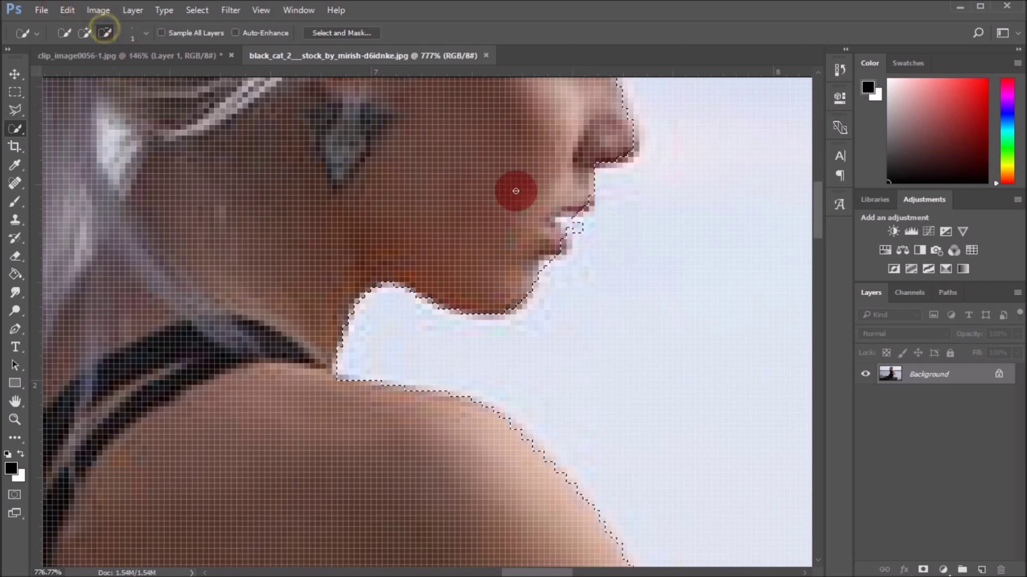
{"action": "left_click", "coordinate": [568, 221]}
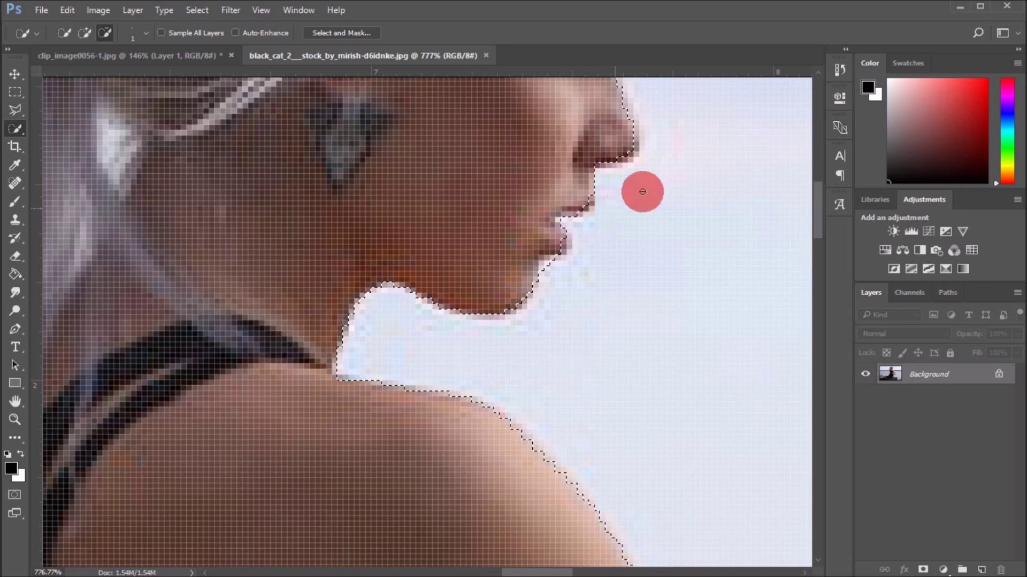
{"action": "left_click", "coordinate": [135, 41]}
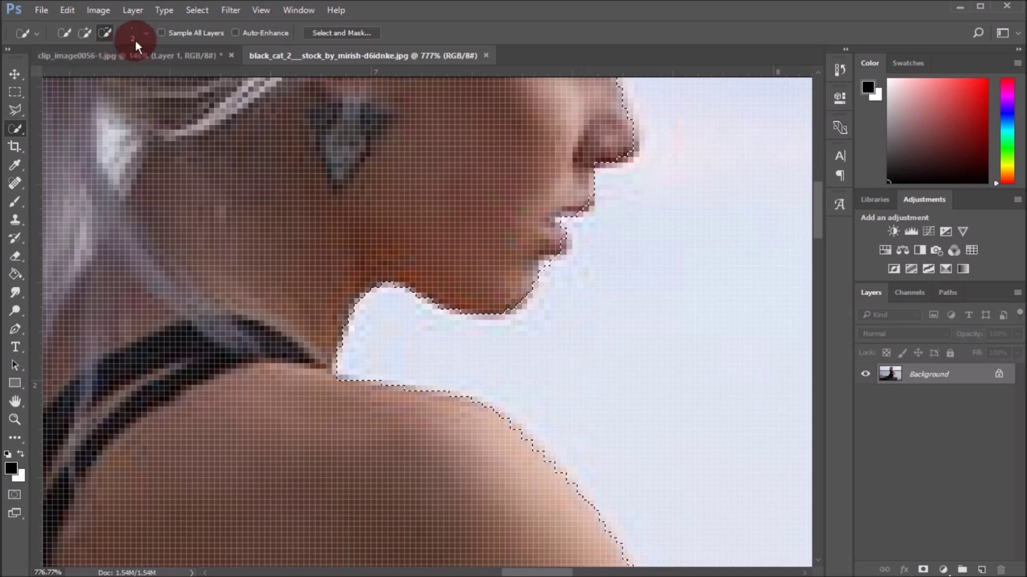
{"action": "left_click_drag", "start_coordinate": [549, 133], "coordinate": [618, 154]}
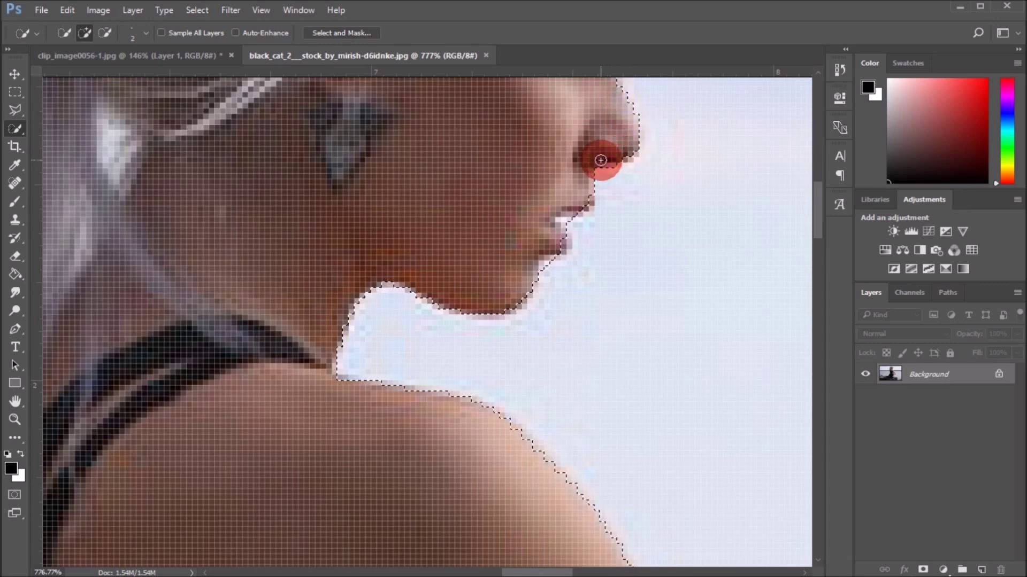
{"action": "left_click_drag", "start_coordinate": [420, 449], "coordinate": [481, 409]}
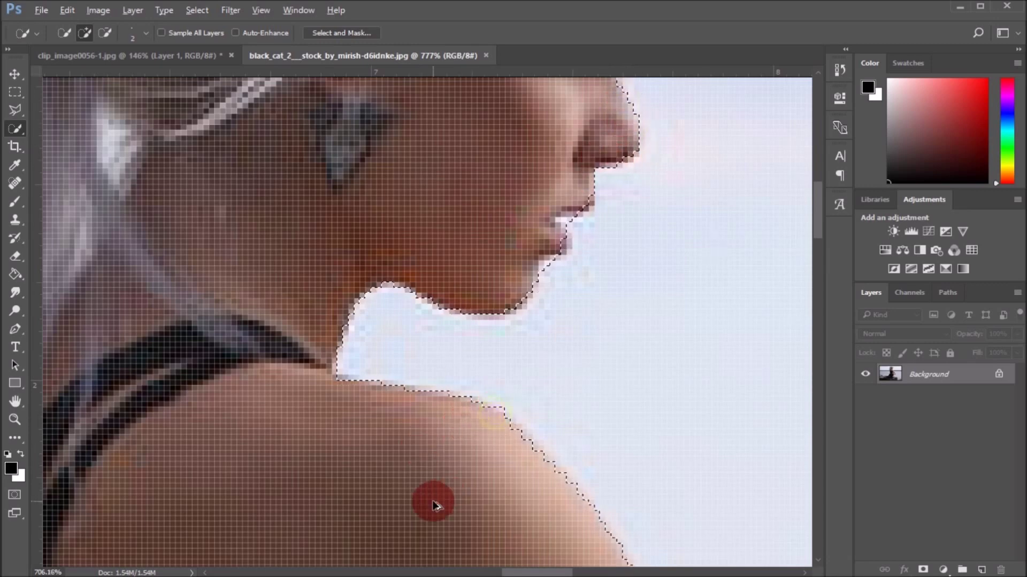
{"action": "scroll", "coordinate": [431, 495], "scroll_direction": "down", "scroll_amount": 5}
{"action": "scroll", "coordinate": [425, 483], "scroll_direction": "down", "scroll_amount": 2}
{"action": "scroll", "coordinate": [436, 484], "scroll_direction": "up", "scroll_amount": 3}
{"action": "scroll", "coordinate": [454, 482], "scroll_direction": "up", "scroll_amount": 3}
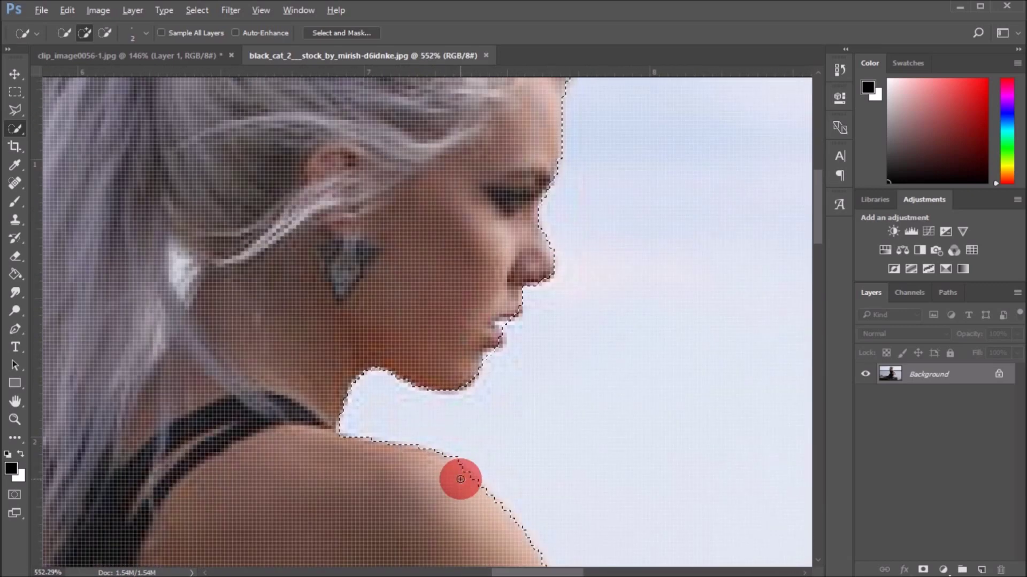
{"action": "mouse_move", "coordinate": [462, 478]}
{"action": "left_mouse_down"}
{"action": "mouse_move", "coordinate": [488, 488]}
{"action": "mouse_move", "coordinate": [503, 512]}
{"action": "left_mouse_up"}
Copy the selected woman and box with Ctrl+C
{"action": "scroll", "coordinate": [486, 524], "scroll_direction": "down", "scroll_amount": 5}
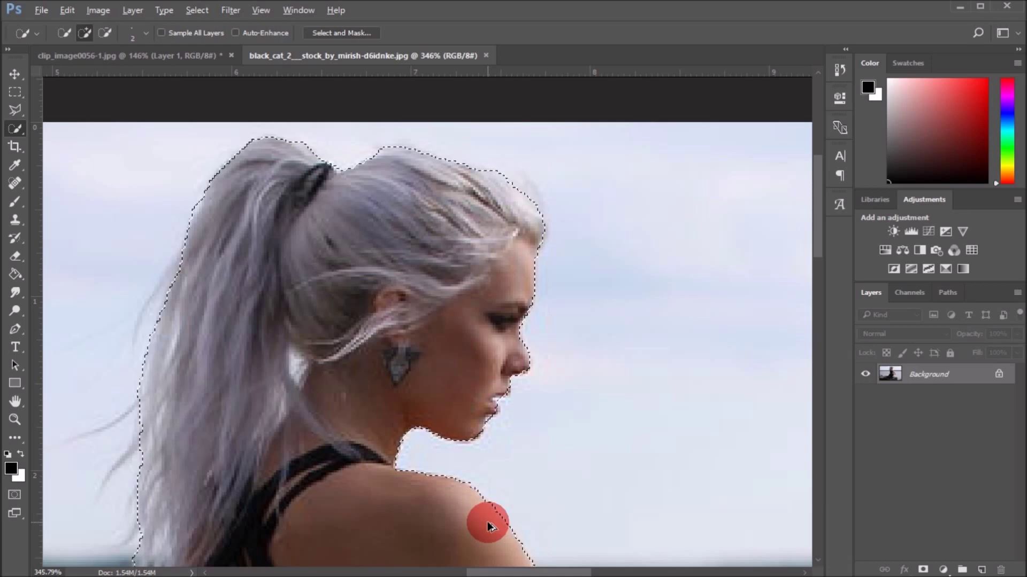
{"action": "scroll", "coordinate": [522, 224], "scroll_direction": "up", "scroll_amount": 4}
{"action": "scroll", "coordinate": [576, 229], "scroll_direction": "up", "scroll_amount": 2}
{"action": "scroll", "coordinate": [575, 230], "scroll_direction": "down", "scroll_amount": 3}
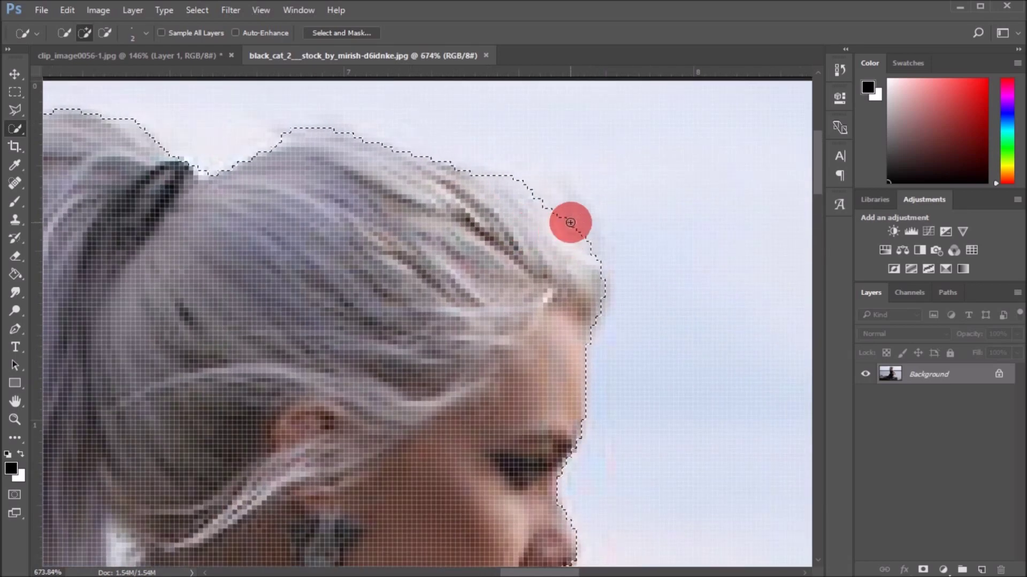
{"action": "scroll", "coordinate": [553, 288], "scroll_direction": "down", "scroll_amount": 2}
{"action": "scroll", "coordinate": [511, 516], "scroll_direction": "down", "scroll_amount": 2}
{"action": "scroll", "coordinate": [511, 516], "scroll_direction": "down", "scroll_amount": 1}
{"action": "key", "text": "ctrl+c"}
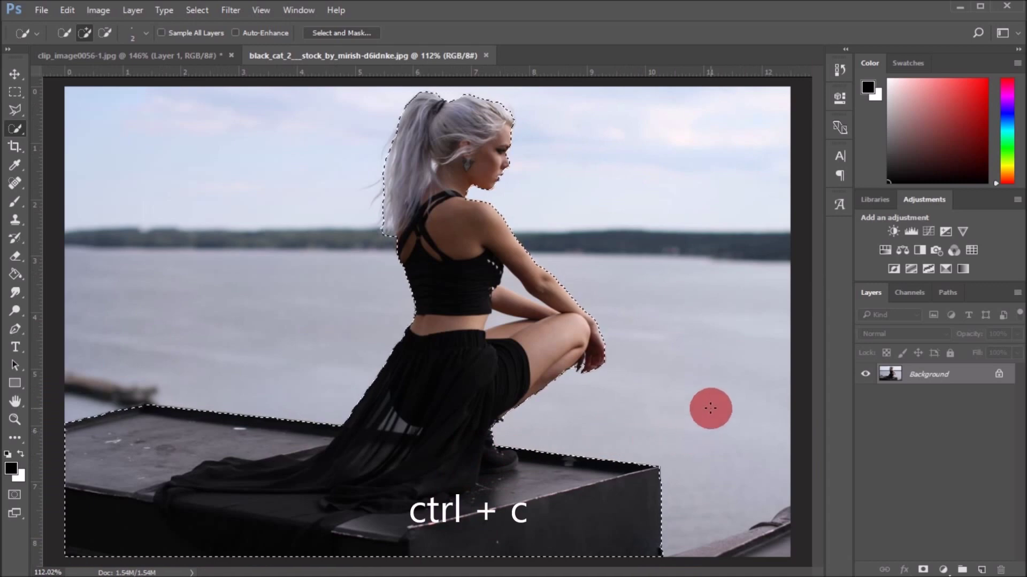
Paste the woman into the skyline composite and move her left
{"action": "left_click", "coordinate": [121, 56]}
{"action": "key", "text": "ctrl+v"}
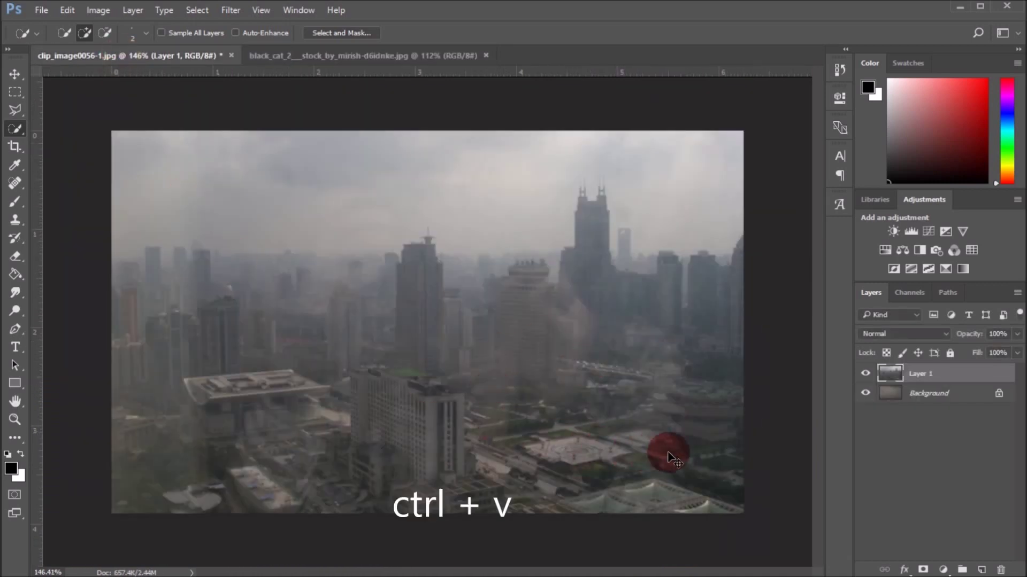
{"action": "left_click_drag", "start_coordinate": [640, 362], "coordinate": [422, 352]}
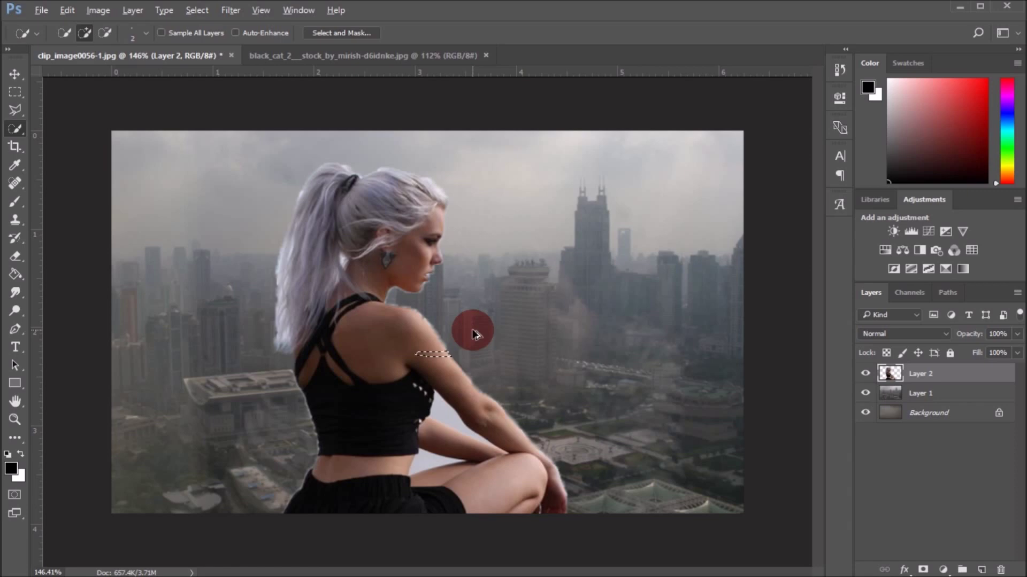
Scale the woman layer to about 59% on the left ledge and commit the transform
{"action": "key", "text": "ctrl+t"}
{"action": "left_click_drag", "start_coordinate": [467, 343], "coordinate": [518, 315]}
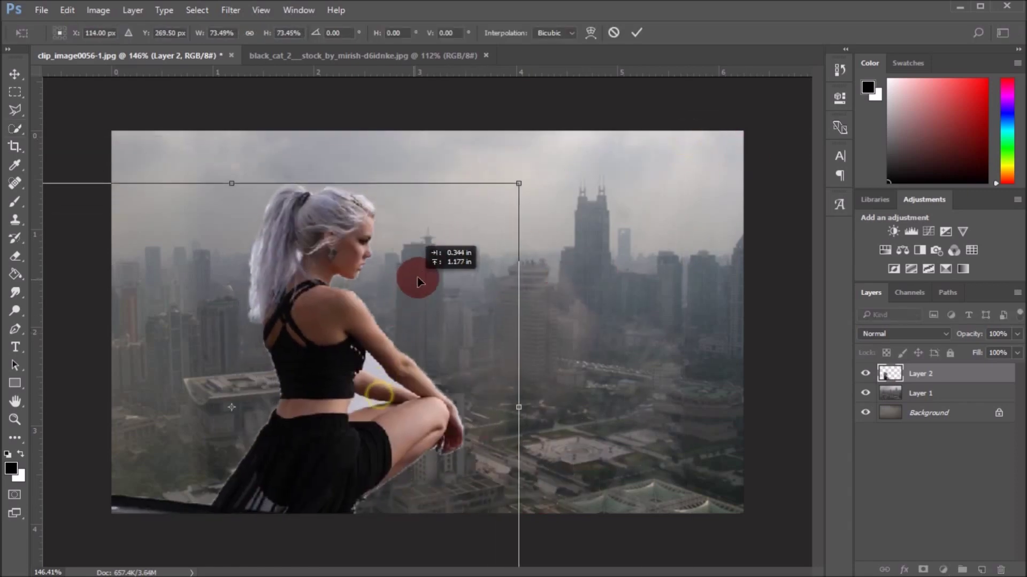
{"action": "mouse_move", "coordinate": [689, 139]}
{"action": "left_mouse_down"}
{"action": "mouse_move", "coordinate": [659, 176]}
{"action": "mouse_move", "coordinate": [540, 246]}
{"action": "left_mouse_up"}
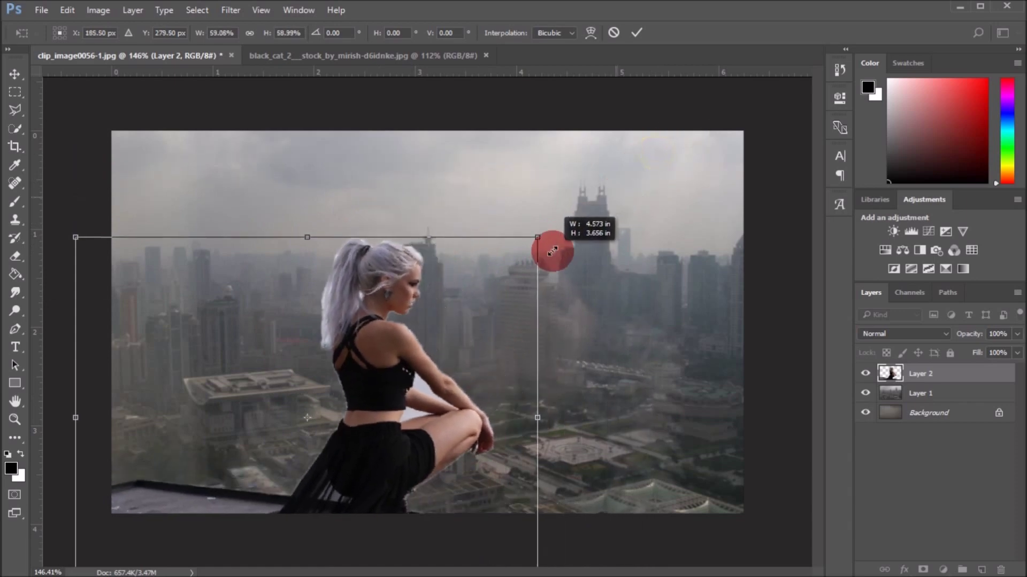
{"action": "left_click_drag", "start_coordinate": [455, 380], "coordinate": [424, 328]}
{"action": "left_click_drag", "start_coordinate": [417, 332], "coordinate": [400, 330]}
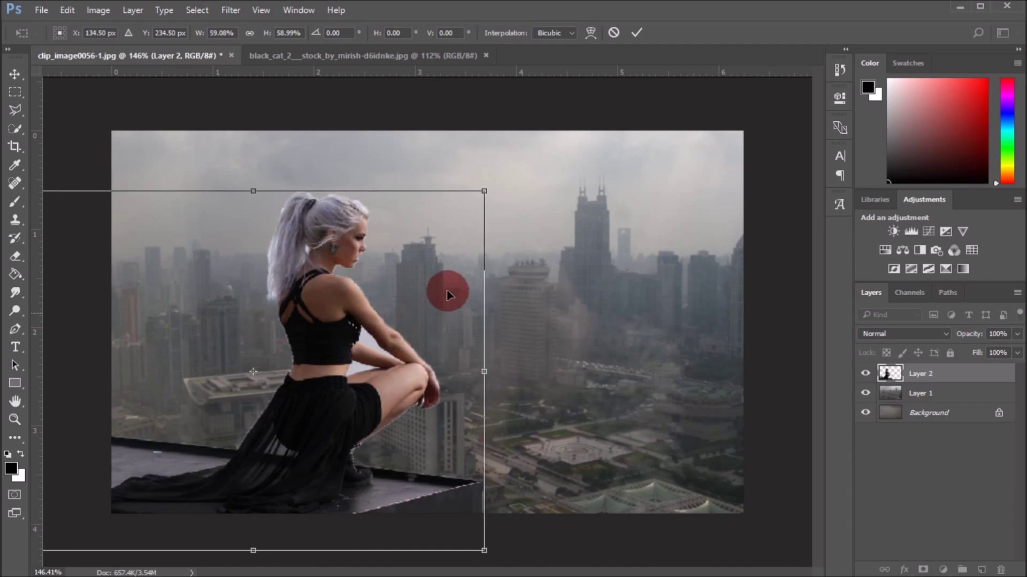
{"action": "left_click", "coordinate": [641, 38]}
{"action": "key", "text": "w"}
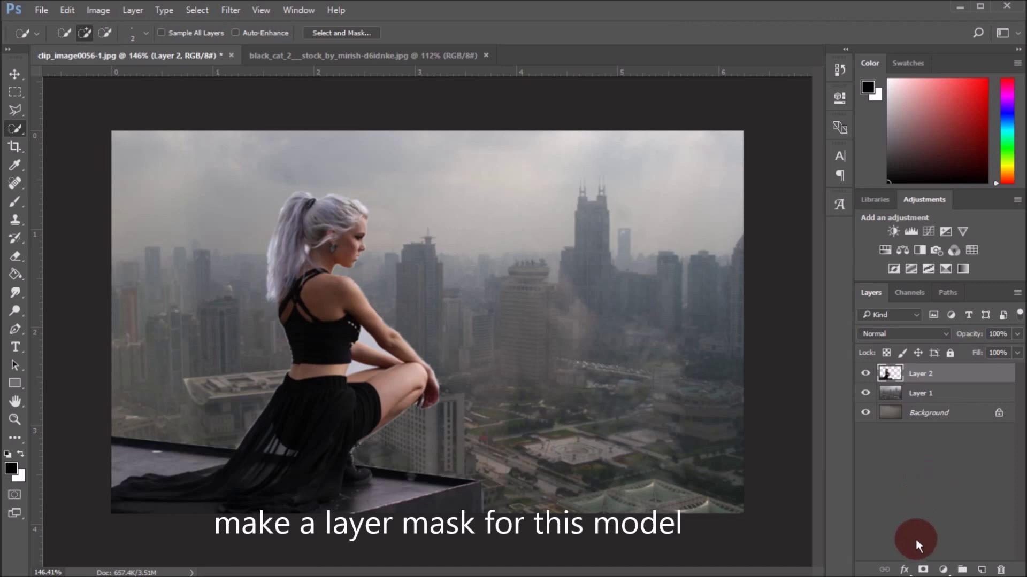
Add a layer mask to the woman's layer and switch to a much smaller brush
{"action": "left_click", "coordinate": [923, 569]}
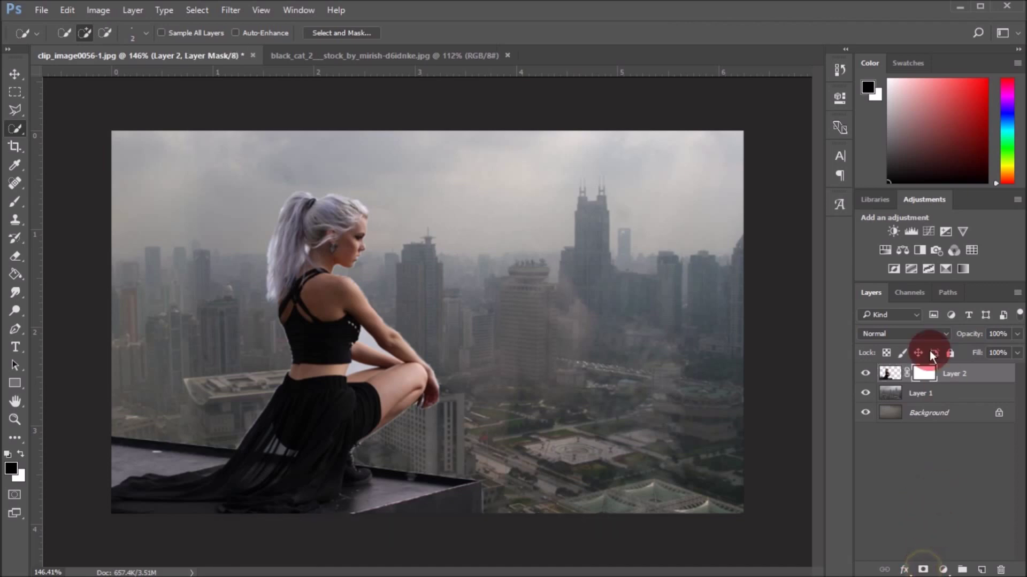
{"action": "left_click", "coordinate": [16, 203]}
{"action": "scroll", "coordinate": [402, 397], "scroll_direction": "up", "scroll_amount": 2}
{"action": "scroll", "coordinate": [401, 374], "scroll_direction": "up", "scroll_amount": 3}
{"action": "scroll", "coordinate": [401, 348], "scroll_direction": "up", "scroll_amount": 3}
{"action": "scroll", "coordinate": [373, 350], "scroll_direction": "up", "scroll_amount": 2}
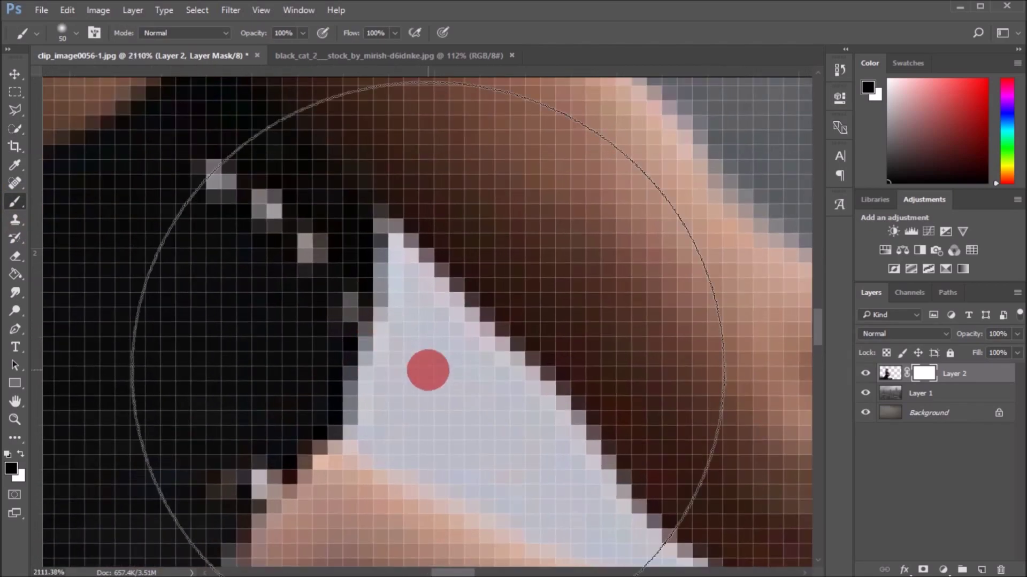
{"action": "key", "text": "bracketleft"}
{"action": "key", "text": "bracketleft"}
Paint black on the mask over the light triangle between her arm and body
{"action": "key", "text": "bracketleft"}
{"action": "key", "text": "bracketleft"}
{"action": "mouse_move", "coordinate": [428, 371]}
{"action": "left_mouse_down"}
{"action": "mouse_move", "coordinate": [447, 436]}
{"action": "mouse_move", "coordinate": [477, 417]}
{"action": "left_mouse_up"}
{"action": "key", "text": "bracketleft"}
{"action": "left_click_drag", "start_coordinate": [449, 358], "coordinate": [417, 299]}
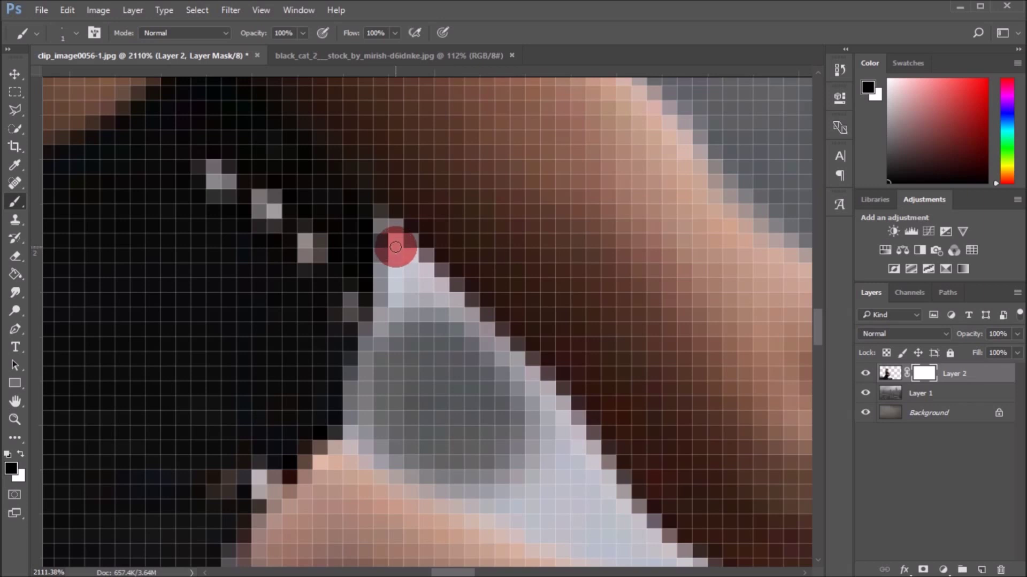
{"action": "mouse_move", "coordinate": [395, 243]}
{"action": "left_mouse_down"}
{"action": "mouse_move", "coordinate": [394, 328]}
{"action": "mouse_move", "coordinate": [383, 334]}
{"action": "mouse_move", "coordinate": [412, 266]}
{"action": "left_mouse_up"}
{"action": "mouse_move", "coordinate": [390, 226]}
{"action": "left_mouse_down"}
{"action": "mouse_move", "coordinate": [469, 322]}
{"action": "mouse_move", "coordinate": [408, 328]}
{"action": "mouse_move", "coordinate": [374, 373]}
{"action": "mouse_move", "coordinate": [362, 428]}
{"action": "mouse_move", "coordinate": [384, 463]}
{"action": "mouse_move", "coordinate": [401, 428]}
{"action": "mouse_move", "coordinate": [535, 407]}
{"action": "left_mouse_up"}
{"action": "left_click_drag", "start_coordinate": [515, 367], "coordinate": [527, 387]}
Mask another bright patch of backdrop, zooming in and out to check the result
{"action": "scroll", "coordinate": [585, 475], "scroll_direction": "down", "scroll_amount": 2}
{"action": "scroll", "coordinate": [551, 471], "scroll_direction": "down", "scroll_amount": 2}
{"action": "scroll", "coordinate": [559, 468], "scroll_direction": "down", "scroll_amount": 2}
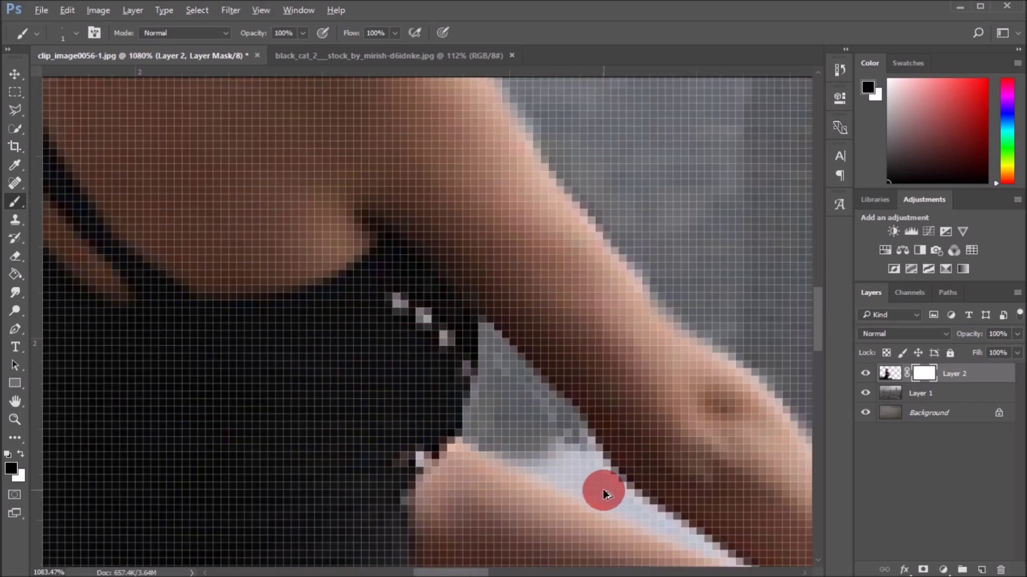
{"action": "scroll", "coordinate": [604, 493], "scroll_direction": "down", "scroll_amount": 2}
{"action": "scroll", "coordinate": [675, 527], "scroll_direction": "down", "scroll_amount": 2}
{"action": "scroll", "coordinate": [669, 527], "scroll_direction": "down", "scroll_amount": 2}
{"action": "scroll", "coordinate": [373, 393], "scroll_direction": "up", "scroll_amount": 2}
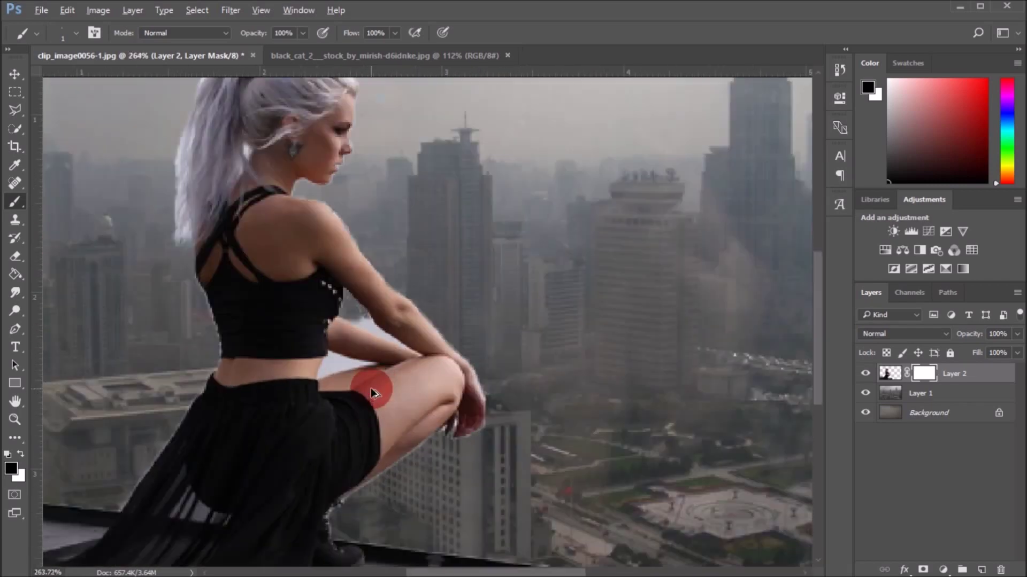
{"action": "scroll", "coordinate": [373, 393], "scroll_direction": "up", "scroll_amount": 5}
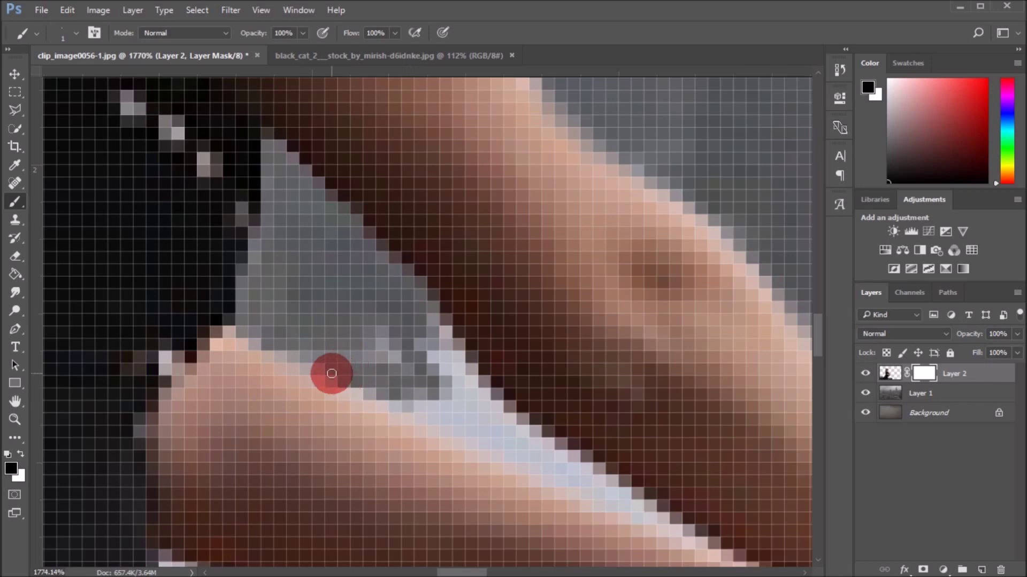
{"action": "scroll", "coordinate": [332, 373], "scroll_direction": "down", "scroll_amount": 2}
{"action": "mouse_move", "coordinate": [577, 420]}
{"action": "left_mouse_down"}
{"action": "mouse_move", "coordinate": [443, 291]}
{"action": "mouse_move", "coordinate": [471, 344]}
{"action": "mouse_move", "coordinate": [443, 276]}
{"action": "mouse_move", "coordinate": [348, 291]}
{"action": "mouse_move", "coordinate": [468, 339]}
{"action": "mouse_move", "coordinate": [454, 298]}
{"action": "mouse_move", "coordinate": [615, 441]}
{"action": "left_mouse_up"}
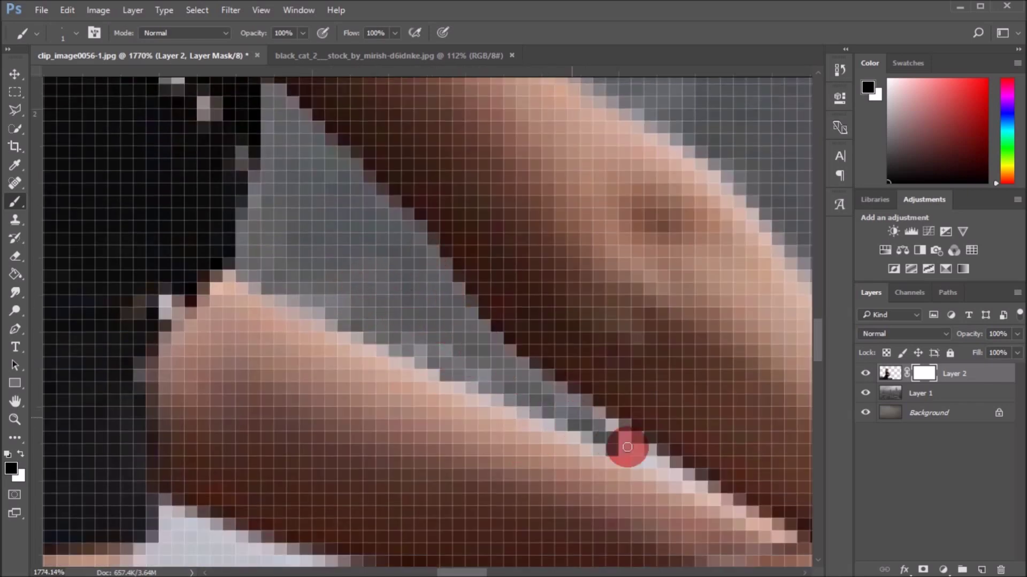
{"action": "scroll", "coordinate": [382, 399], "scroll_direction": "down", "scroll_amount": 5}
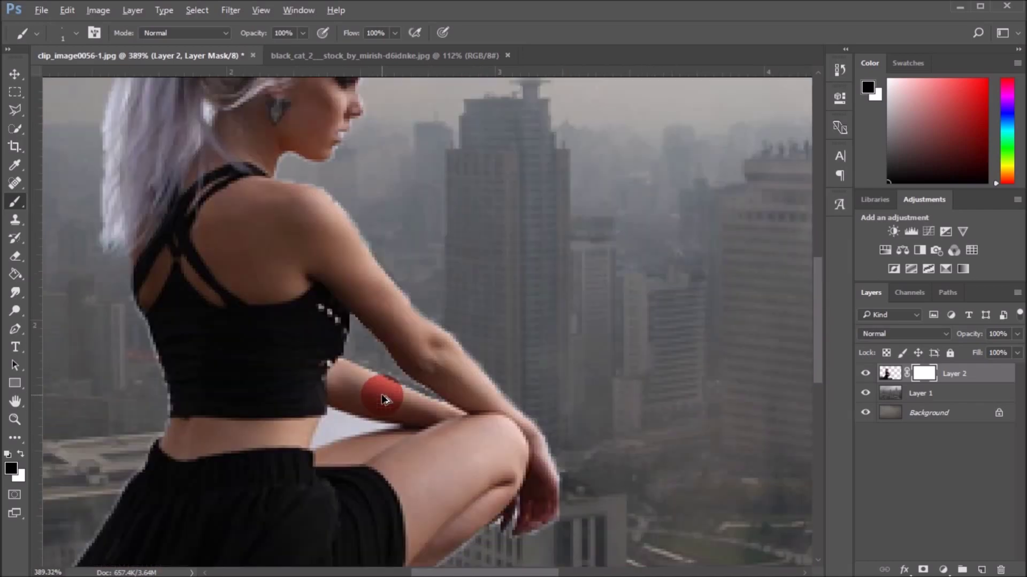
{"action": "scroll", "coordinate": [383, 398], "scroll_direction": "up", "scroll_amount": 5}
{"action": "scroll", "coordinate": [473, 384], "scroll_direction": "down", "scroll_amount": 5}
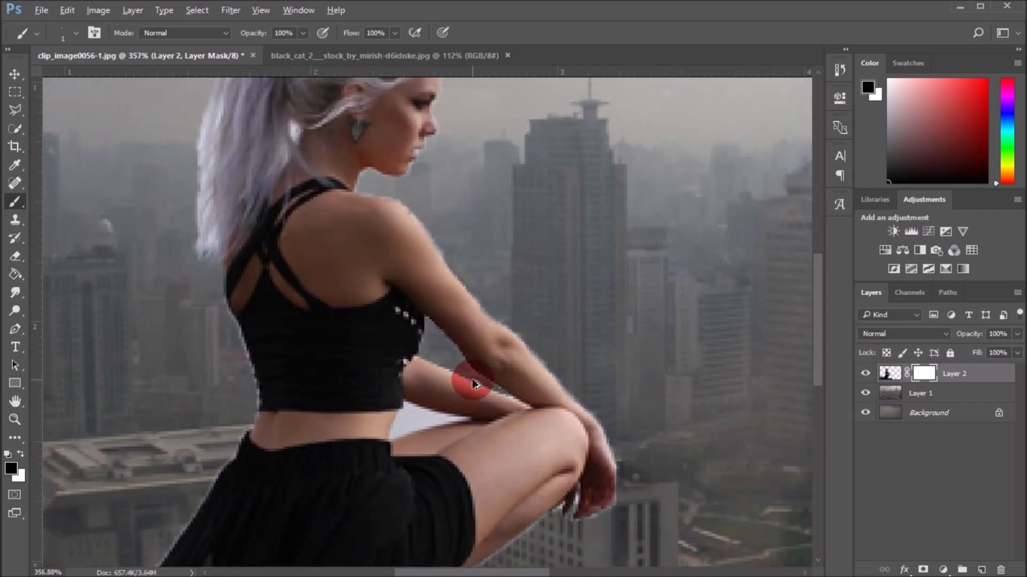
{"action": "scroll", "coordinate": [473, 384], "scroll_direction": "down", "scroll_amount": 4}
{"action": "scroll", "coordinate": [374, 321], "scroll_direction": "up", "scroll_amount": 4}
{"action": "scroll", "coordinate": [438, 321], "scroll_direction": "up", "scroll_amount": 3}
{"action": "scroll", "coordinate": [653, 545], "scroll_direction": "down", "scroll_amount": 2}
{"action": "scroll", "coordinate": [618, 522], "scroll_direction": "down", "scroll_amount": 4}
{"action": "scroll", "coordinate": [344, 373], "scroll_direction": "up", "scroll_amount": 3}
{"action": "scroll", "coordinate": [447, 325], "scroll_direction": "up", "scroll_amount": 2}
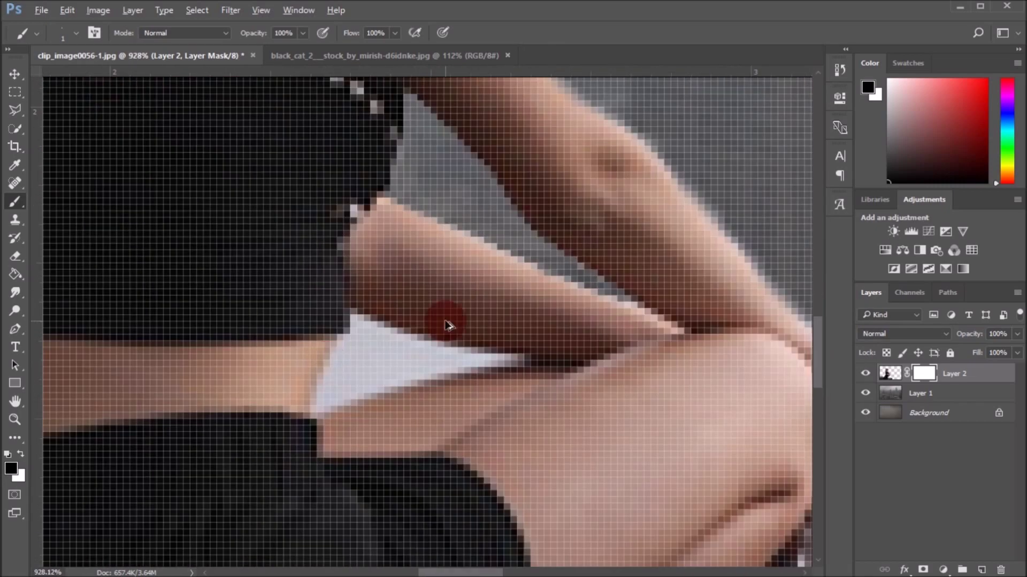
Paint out the bright gap below the forearm, including its light edge pixels
{"action": "scroll", "coordinate": [447, 324], "scroll_direction": "up", "scroll_amount": 2}
{"action": "left_click", "coordinate": [302, 304]}
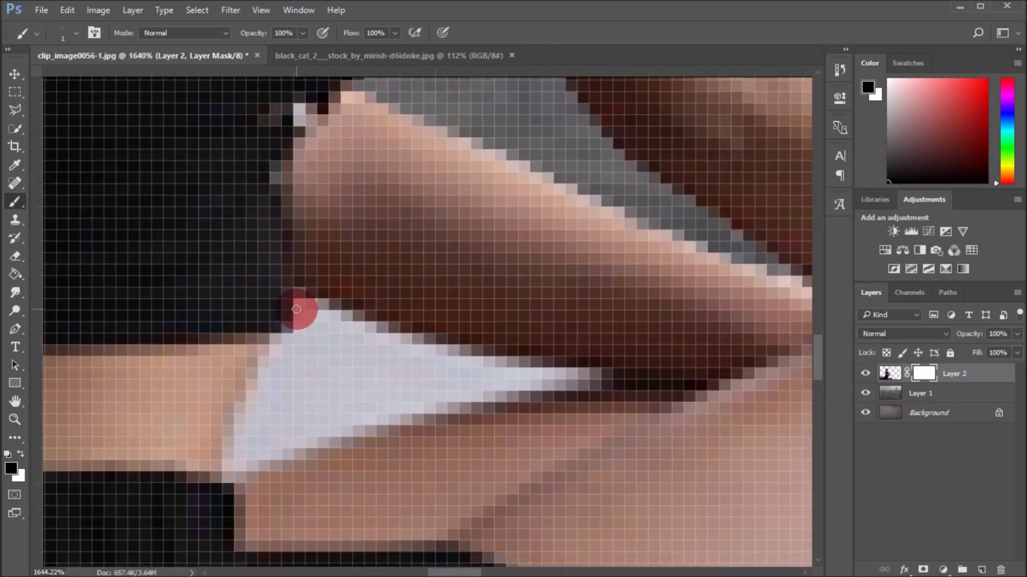
{"action": "left_click", "coordinate": [300, 442], "text": "shift"}
{"action": "mouse_move", "coordinate": [262, 442]}
{"action": "left_mouse_down"}
{"action": "mouse_move", "coordinate": [367, 401]}
{"action": "mouse_move", "coordinate": [263, 459]}
{"action": "mouse_move", "coordinate": [458, 394]}
{"action": "mouse_move", "coordinate": [585, 374]}
{"action": "mouse_move", "coordinate": [488, 388]}
{"action": "mouse_move", "coordinate": [412, 344]}
{"action": "mouse_move", "coordinate": [289, 346]}
{"action": "mouse_move", "coordinate": [245, 419]}
{"action": "mouse_move", "coordinate": [294, 369]}
{"action": "mouse_move", "coordinate": [287, 431]}
{"action": "mouse_move", "coordinate": [297, 394]}
{"action": "mouse_move", "coordinate": [367, 343]}
{"action": "mouse_move", "coordinate": [403, 380]}
{"action": "mouse_move", "coordinate": [332, 418]}
{"action": "mouse_move", "coordinate": [495, 358]}
{"action": "mouse_move", "coordinate": [431, 374]}
{"action": "left_mouse_up"}
{"action": "scroll", "coordinate": [431, 373], "scroll_direction": "down", "scroll_amount": 5}
{"action": "scroll", "coordinate": [431, 374], "scroll_direction": "up", "scroll_amount": 5}
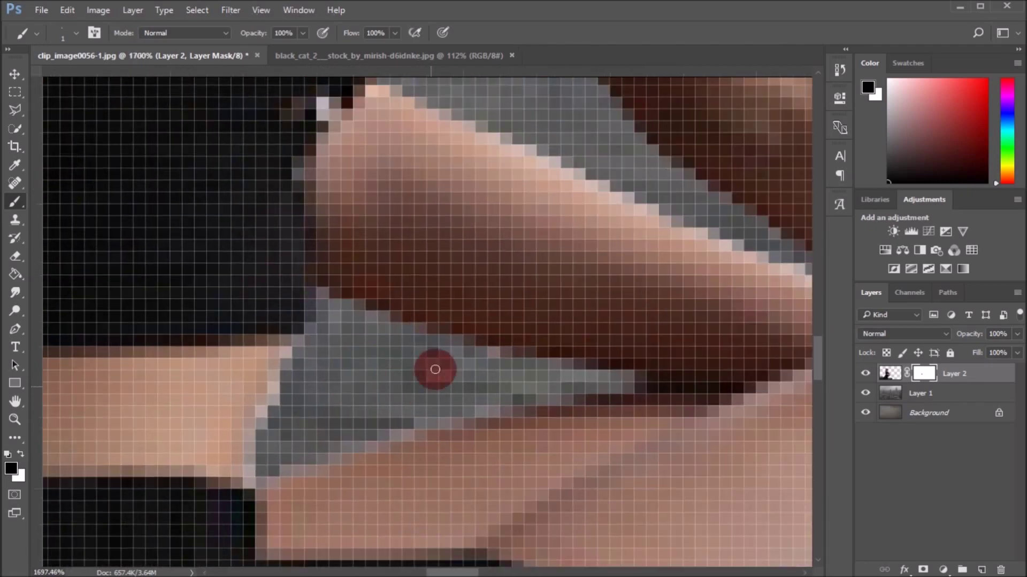
{"action": "left_click_drag", "start_coordinate": [255, 474], "coordinate": [295, 355]}
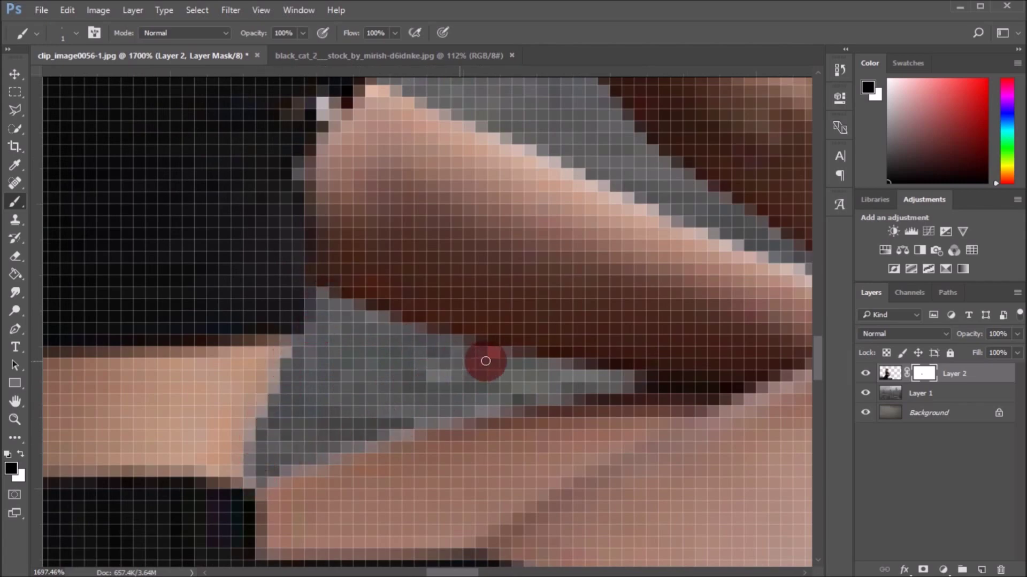
Touch up the mask along the shoulder edge
{"action": "scroll", "coordinate": [458, 428], "scroll_direction": "down", "scroll_amount": 5}
{"action": "scroll", "coordinate": [458, 429], "scroll_direction": "up", "scroll_amount": 4}
{"action": "scroll", "coordinate": [472, 400], "scroll_direction": "down", "scroll_amount": 5}
{"action": "scroll", "coordinate": [355, 298], "scroll_direction": "up", "scroll_amount": 4}
{"action": "scroll", "coordinate": [102, 133], "scroll_direction": "up", "scroll_amount": 1}
{"action": "scroll", "coordinate": [137, 91], "scroll_direction": "up", "scroll_amount": 1}
{"action": "left_click", "coordinate": [154, 114]}
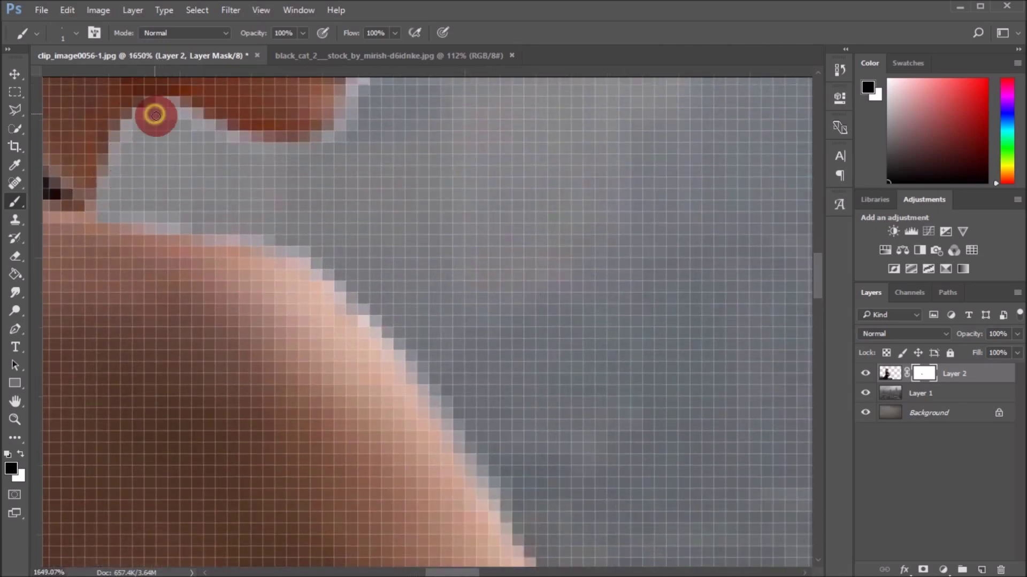
Zoom along the arm and mask out the grey fringe on its edge
{"action": "scroll", "coordinate": [385, 158], "scroll_direction": "up", "scroll_amount": 2}
{"action": "scroll", "coordinate": [358, 265], "scroll_direction": "up", "scroll_amount": 3}
{"action": "scroll", "coordinate": [394, 247], "scroll_direction": "up", "scroll_amount": 1}
{"action": "scroll", "coordinate": [393, 237], "scroll_direction": "up", "scroll_amount": 2}
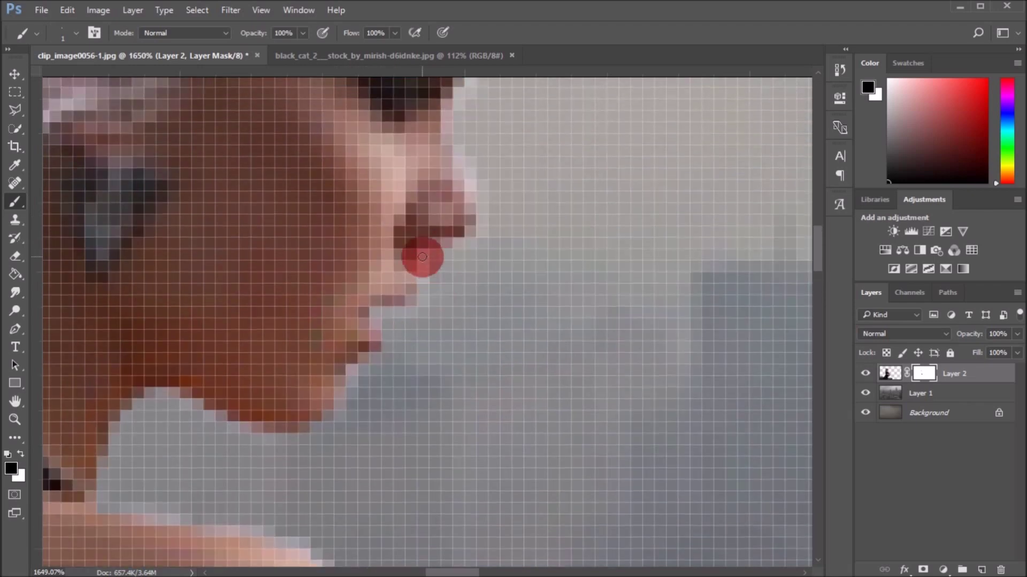
{"action": "scroll", "coordinate": [419, 217], "scroll_direction": "up", "scroll_amount": 1}
{"action": "scroll", "coordinate": [458, 213], "scroll_direction": "up", "scroll_amount": 2}
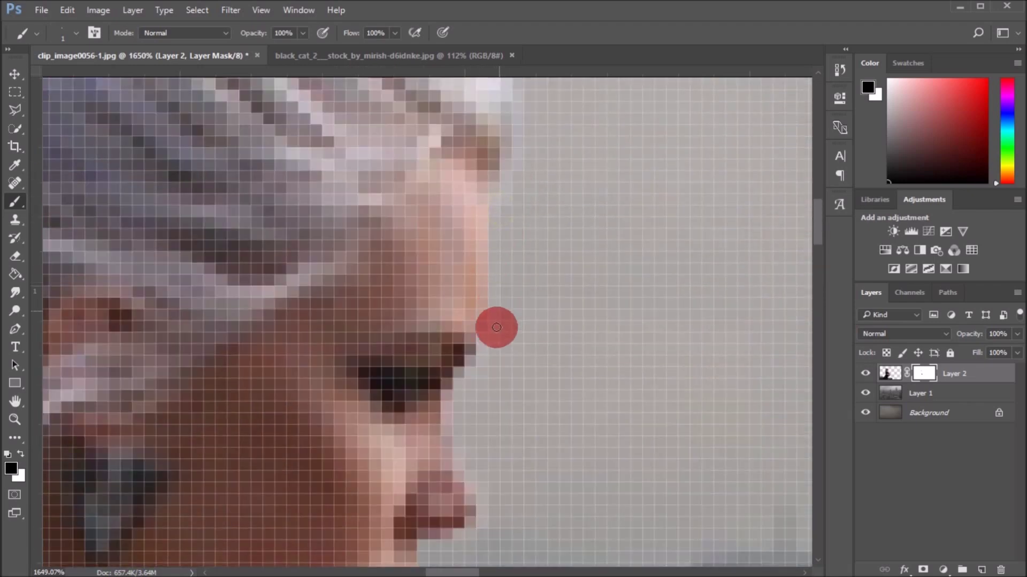
{"action": "scroll", "coordinate": [502, 331], "scroll_direction": "up", "scroll_amount": 3}
{"action": "scroll", "coordinate": [481, 170], "scroll_direction": "down", "scroll_amount": 2}
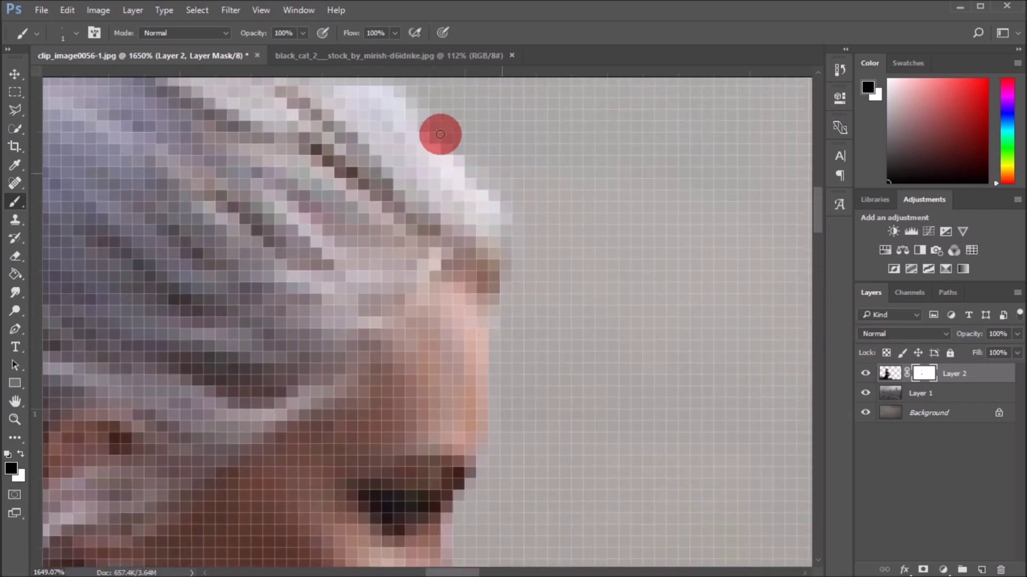
{"action": "scroll", "coordinate": [387, 172], "scroll_direction": "down", "scroll_amount": 2}
{"action": "scroll", "coordinate": [347, 300], "scroll_direction": "down", "scroll_amount": 4}
{"action": "scroll", "coordinate": [241, 455], "scroll_direction": "down", "scroll_amount": 2}
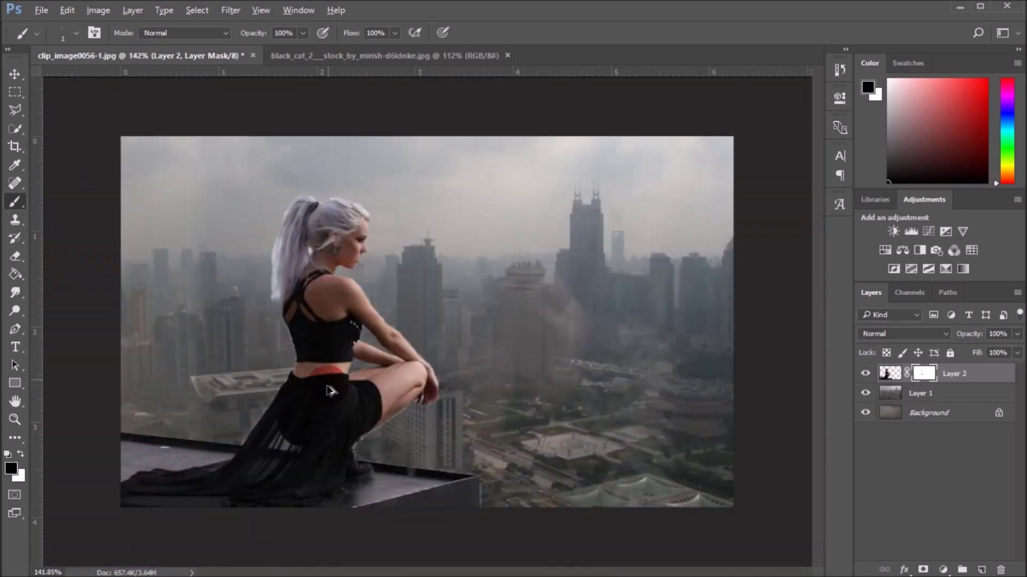
{"action": "scroll", "coordinate": [330, 390], "scroll_direction": "up", "scroll_amount": 6}
{"action": "scroll", "coordinate": [284, 256], "scroll_direction": "up", "scroll_amount": 3}
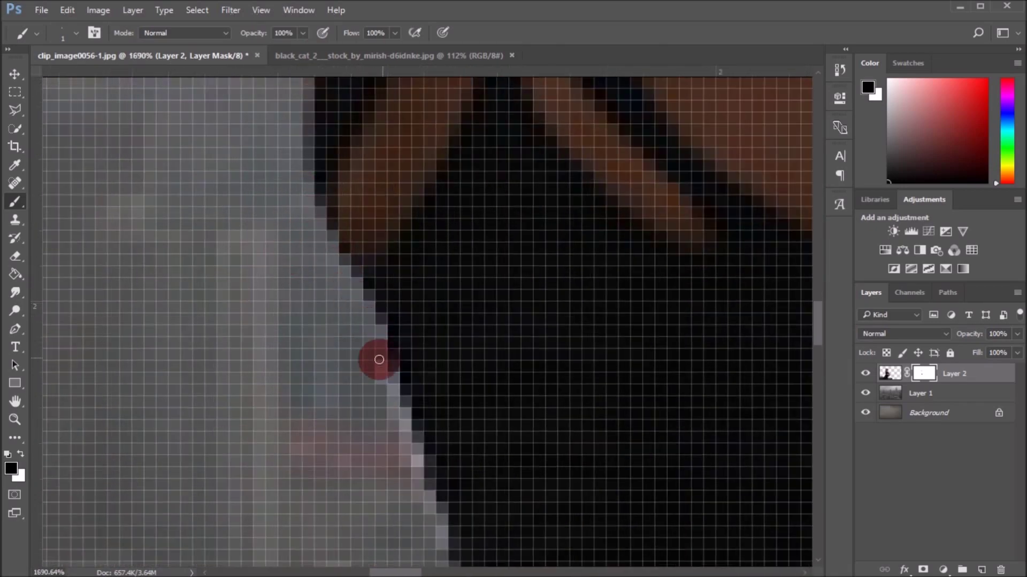
{"action": "scroll", "coordinate": [400, 401], "scroll_direction": "down", "scroll_amount": 3}
{"action": "scroll", "coordinate": [449, 465], "scroll_direction": "down", "scroll_amount": 2}
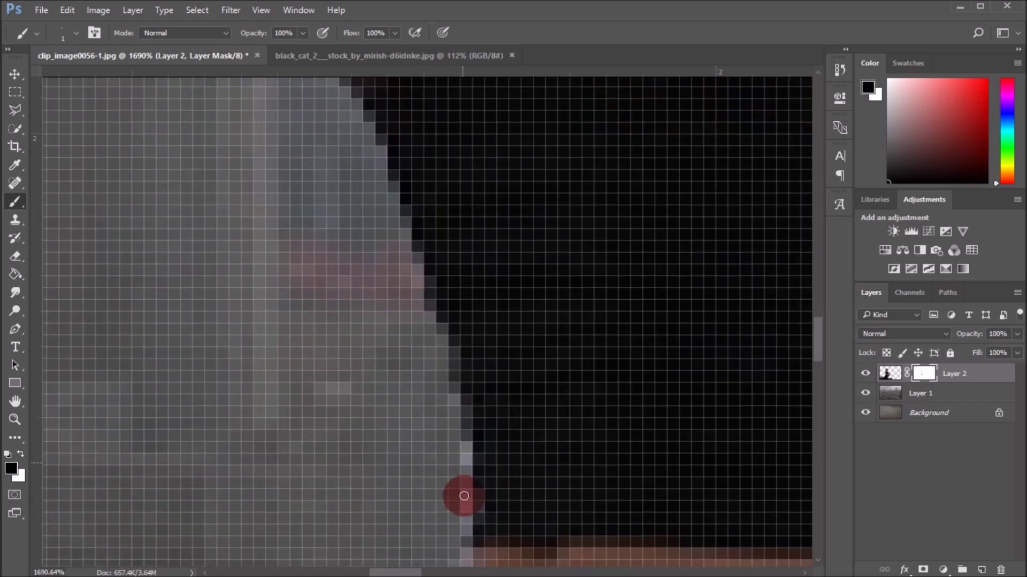
{"action": "scroll", "coordinate": [463, 470], "scroll_direction": "down", "scroll_amount": 1}
{"action": "scroll", "coordinate": [463, 406], "scroll_direction": "down", "scroll_amount": 4}
{"action": "scroll", "coordinate": [401, 455], "scroll_direction": "down", "scroll_amount": 2}
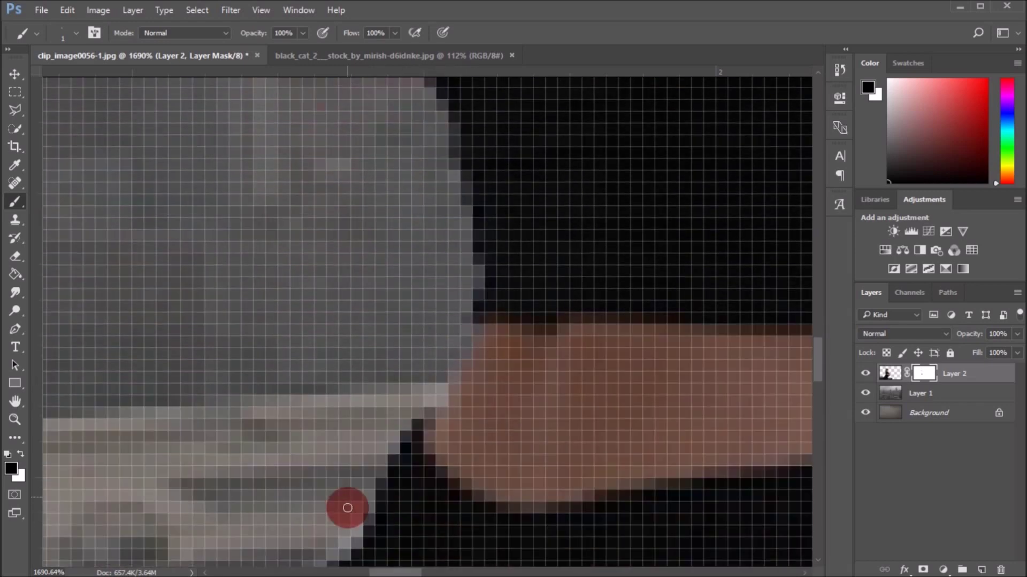
{"action": "scroll", "coordinate": [321, 511], "scroll_direction": "down", "scroll_amount": 1}
{"action": "scroll", "coordinate": [286, 455], "scroll_direction": "down", "scroll_amount": 4}
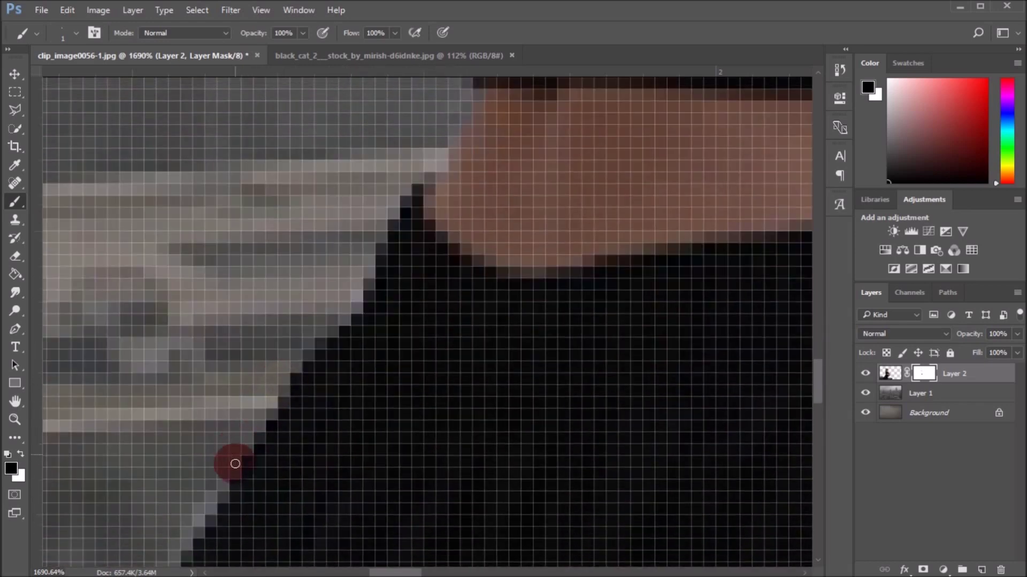
{"action": "scroll", "coordinate": [171, 447], "scroll_direction": "down", "scroll_amount": 4}
{"action": "scroll", "coordinate": [112, 427], "scroll_direction": "down", "scroll_amount": 2}
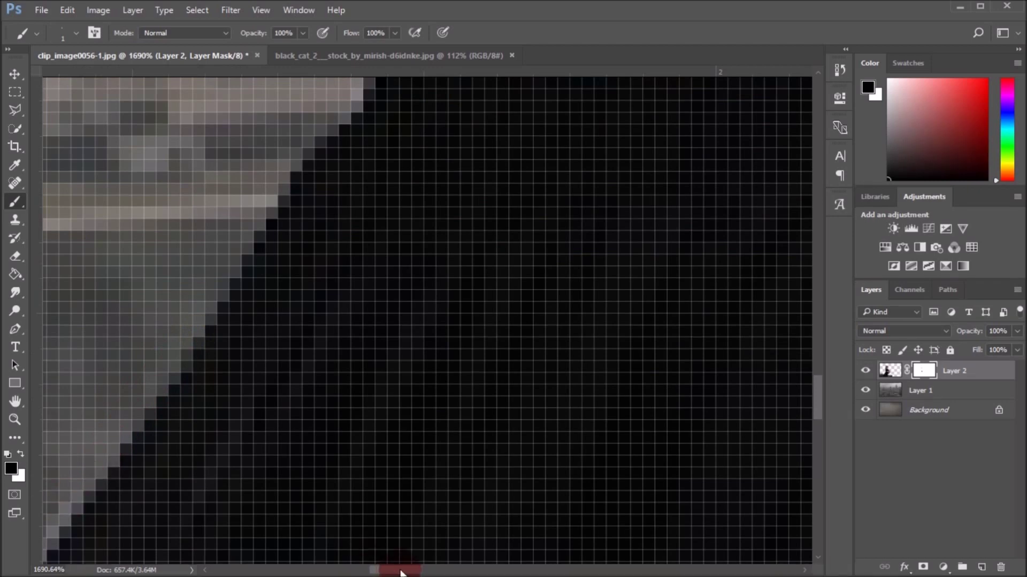
{"action": "scroll", "coordinate": [308, 505], "scroll_direction": "down", "scroll_amount": 2}
{"action": "scroll", "coordinate": [308, 505], "scroll_direction": "left", "scroll_amount": 3}
{"action": "scroll", "coordinate": [134, 498], "scroll_direction": "down", "scroll_amount": 1}
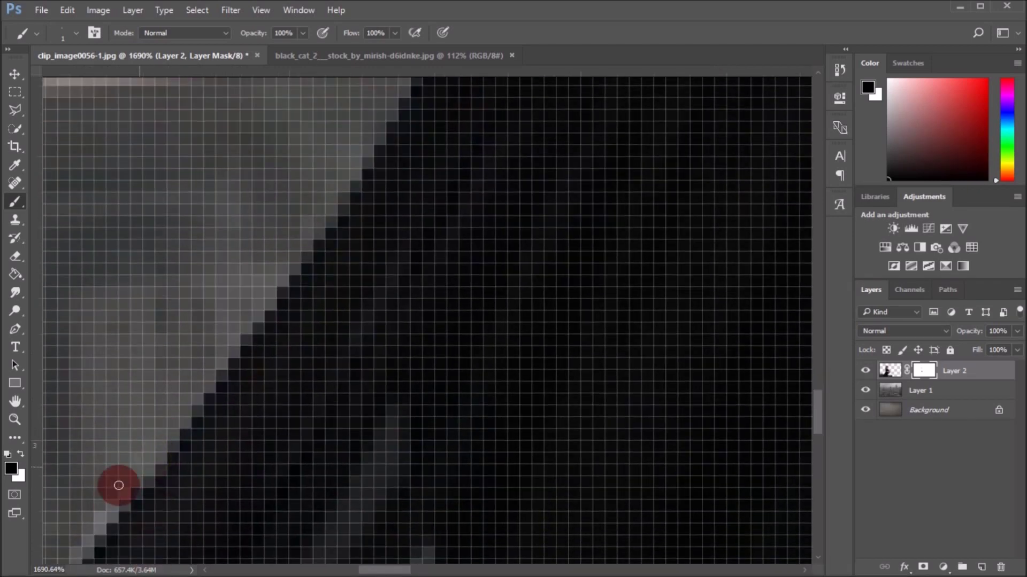
{"action": "scroll", "coordinate": [110, 427], "scroll_direction": "down", "scroll_amount": 2}
{"action": "scroll", "coordinate": [215, 491], "scroll_direction": "left", "scroll_amount": 3}
{"action": "scroll", "coordinate": [215, 490], "scroll_direction": "down", "scroll_amount": 1}
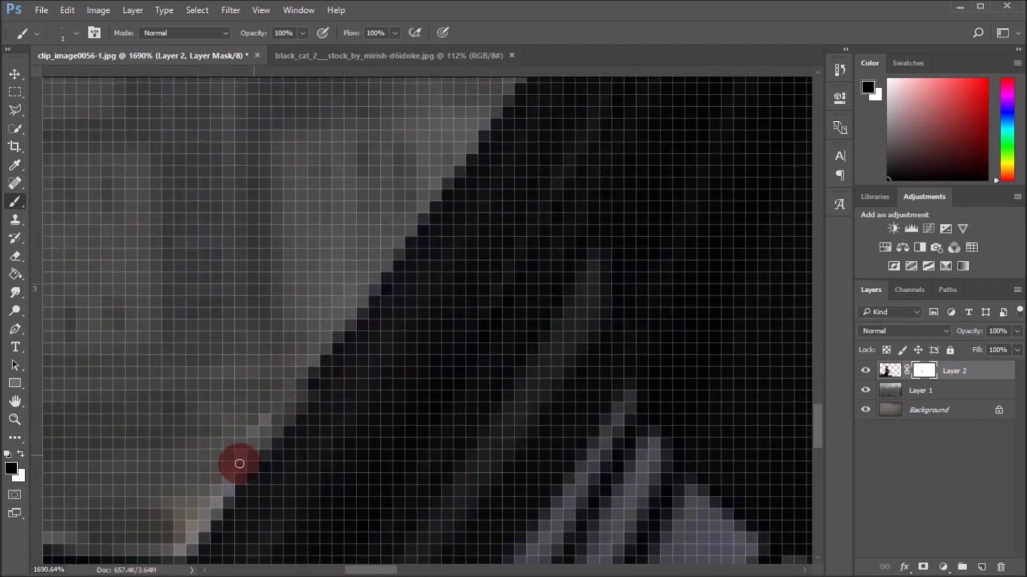
{"action": "scroll", "coordinate": [229, 531], "scroll_direction": "down", "scroll_amount": 10}
{"action": "scroll", "coordinate": [392, 348], "scroll_direction": "up", "scroll_amount": 10}
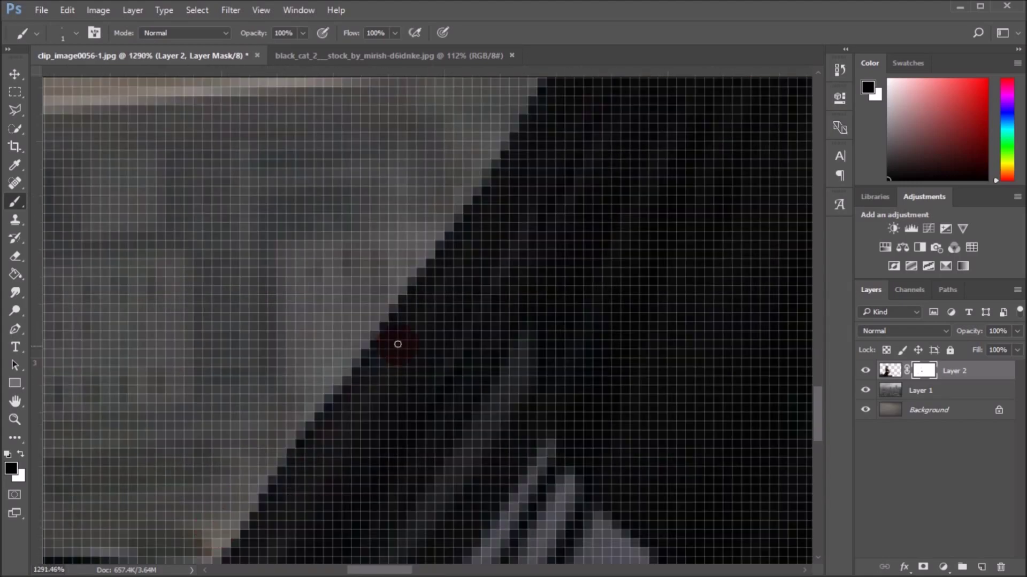
{"action": "scroll", "coordinate": [218, 542], "scroll_direction": "down", "scroll_amount": 7}
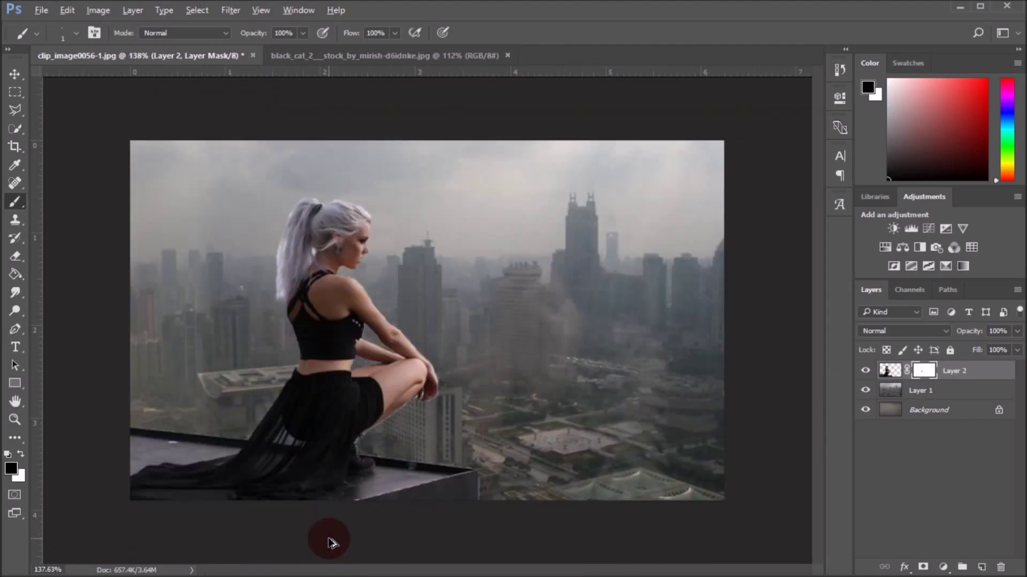
{"action": "scroll", "coordinate": [447, 431], "scroll_direction": "up", "scroll_amount": 2}
{"action": "scroll", "coordinate": [355, 442], "scroll_direction": "up", "scroll_amount": 5}
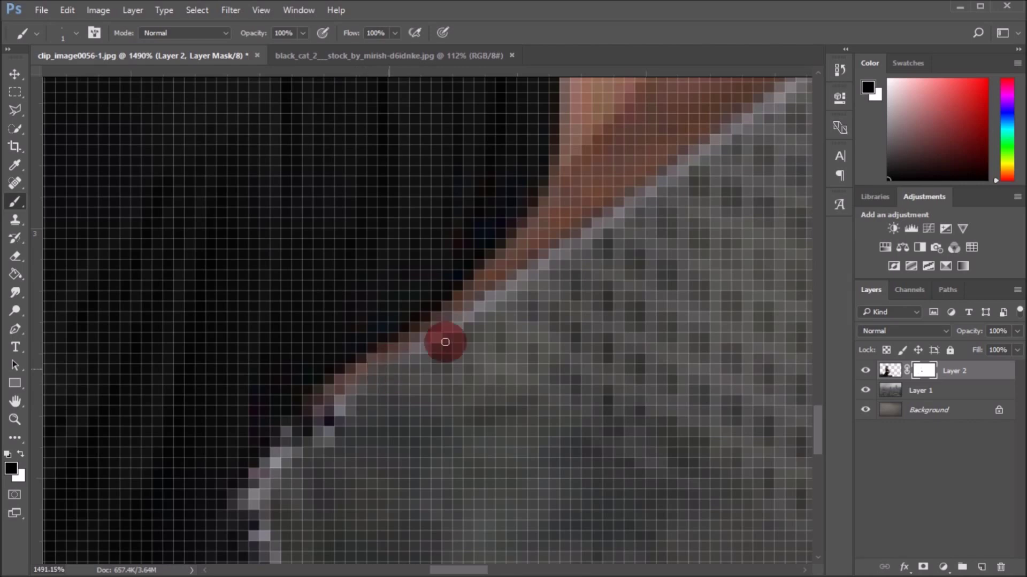
{"action": "scroll", "coordinate": [499, 307], "scroll_direction": "up", "scroll_amount": 3}
{"action": "scroll", "coordinate": [544, 182], "scroll_direction": "right", "scroll_amount": 3}
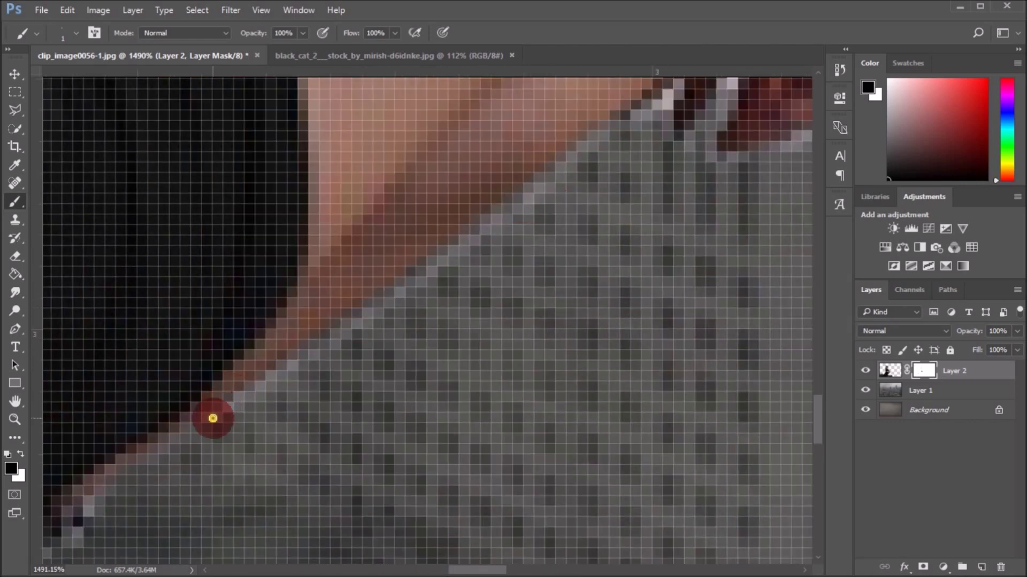
{"action": "scroll", "coordinate": [588, 206], "scroll_direction": "up", "scroll_amount": 2}
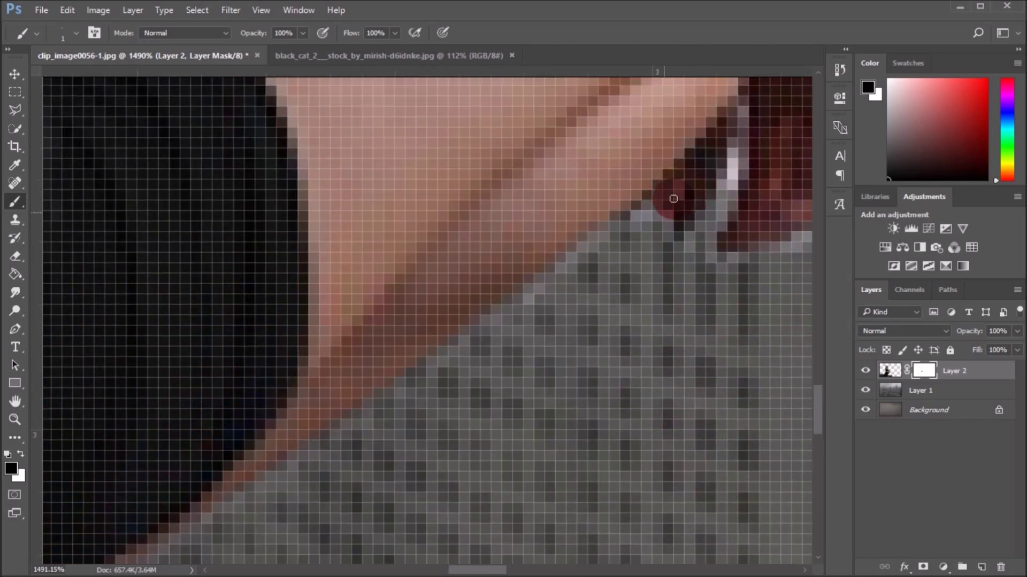
{"action": "scroll", "coordinate": [611, 304], "scroll_direction": "down", "scroll_amount": 2}
{"action": "scroll", "coordinate": [626, 321], "scroll_direction": "up", "scroll_amount": 3}
{"action": "scroll", "coordinate": [603, 307], "scroll_direction": "up", "scroll_amount": 2}
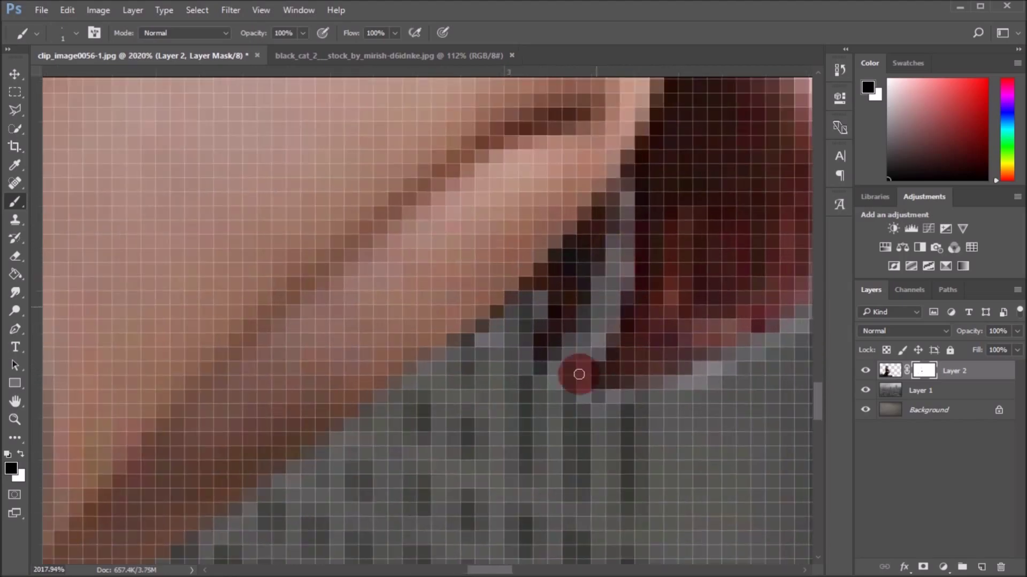
{"action": "scroll", "coordinate": [575, 450], "scroll_direction": "down", "scroll_amount": 5}
{"action": "scroll", "coordinate": [649, 449], "scroll_direction": "up", "scroll_amount": 5}
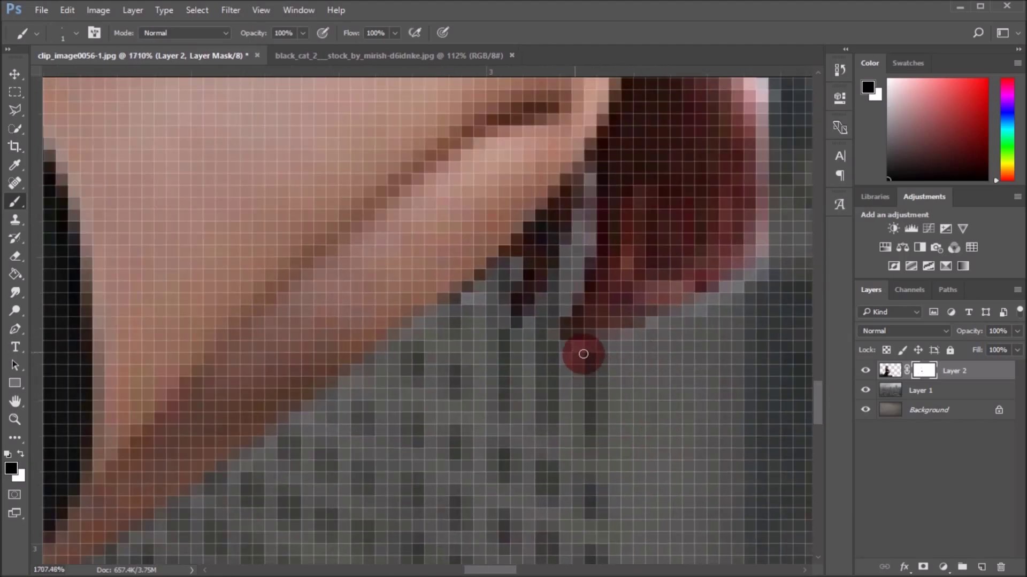
{"action": "scroll", "coordinate": [574, 353], "scroll_direction": "down", "scroll_amount": 2}
{"action": "scroll", "coordinate": [752, 291], "scroll_direction": "down", "scroll_amount": 1}
{"action": "scroll", "coordinate": [695, 208], "scroll_direction": "down", "scroll_amount": 2}
{"action": "scroll", "coordinate": [583, 321], "scroll_direction": "up", "scroll_amount": 5}
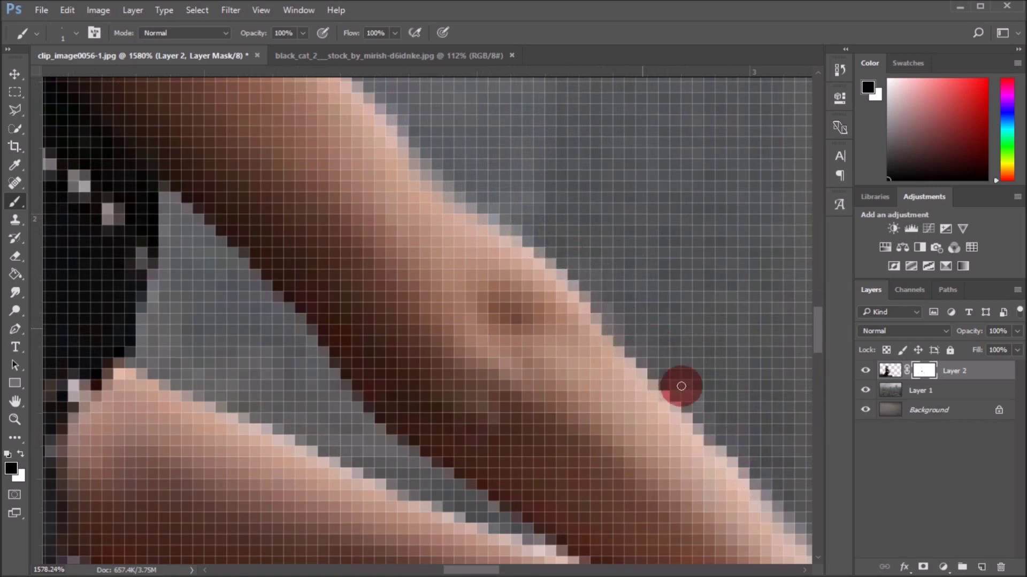
{"action": "scroll", "coordinate": [648, 346], "scroll_direction": "down", "scroll_amount": 10}
{"action": "scroll", "coordinate": [452, 346], "scroll_direction": "down", "scroll_amount": 2}
{"action": "scroll", "coordinate": [415, 337], "scroll_direction": "up", "scroll_amount": 10}
{"action": "scroll", "coordinate": [450, 350], "scroll_direction": "up", "scroll_amount": 2}
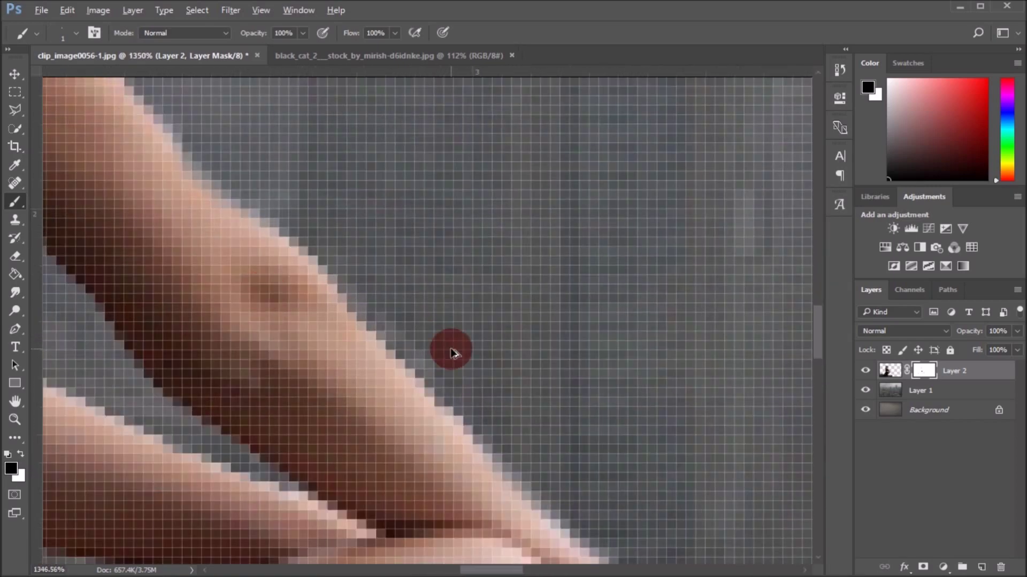
{"action": "scroll", "coordinate": [155, 155], "scroll_direction": "down", "scroll_amount": 2}
{"action": "scroll", "coordinate": [145, 160], "scroll_direction": "up", "scroll_amount": 2}
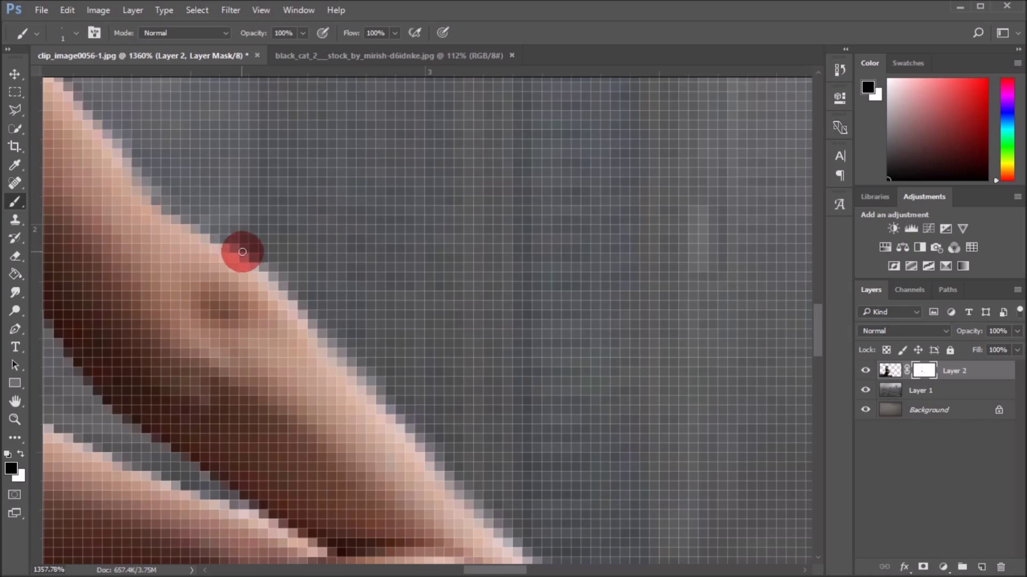
{"action": "left_click_drag", "start_coordinate": [278, 289], "coordinate": [469, 497]}
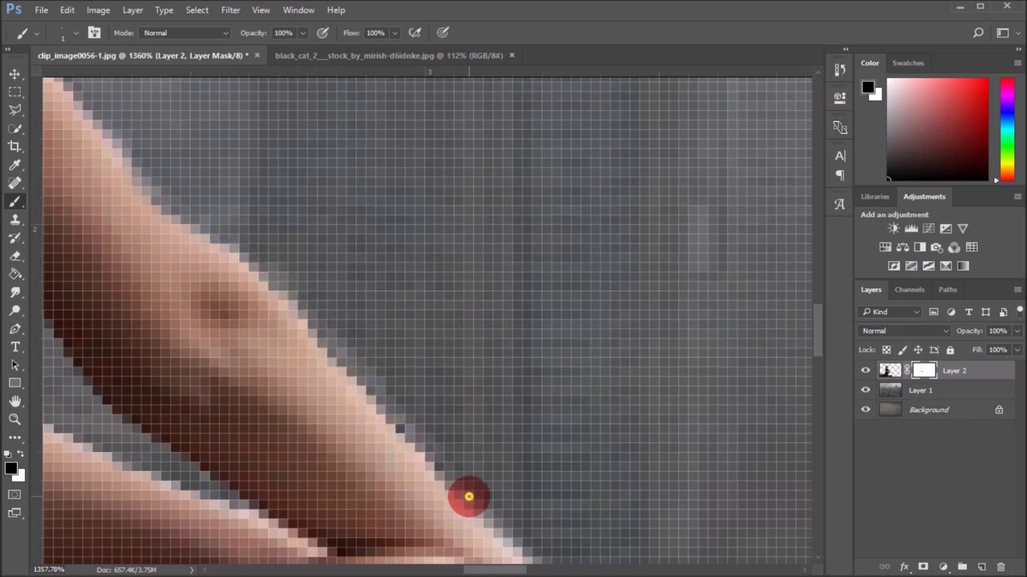
Zoom around the figure to inspect the cleaned-up mask edges
{"action": "scroll", "coordinate": [518, 548], "scroll_direction": "down", "scroll_amount": 3}
{"action": "scroll", "coordinate": [592, 470], "scroll_direction": "down", "scroll_amount": 5}
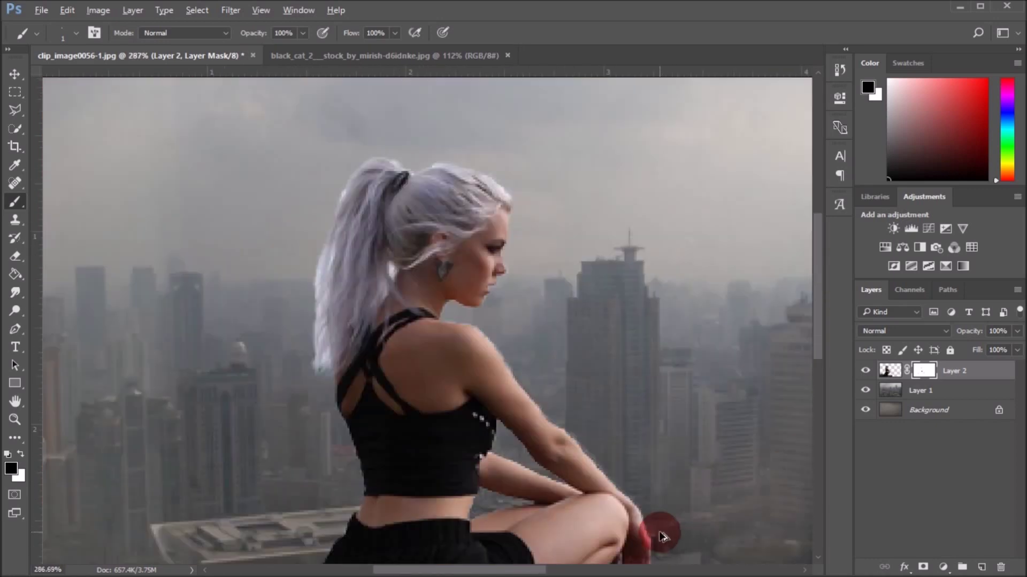
{"action": "scroll", "coordinate": [321, 275], "scroll_direction": "up", "scroll_amount": 1}
{"action": "scroll", "coordinate": [321, 275], "scroll_direction": "up", "scroll_amount": 4}
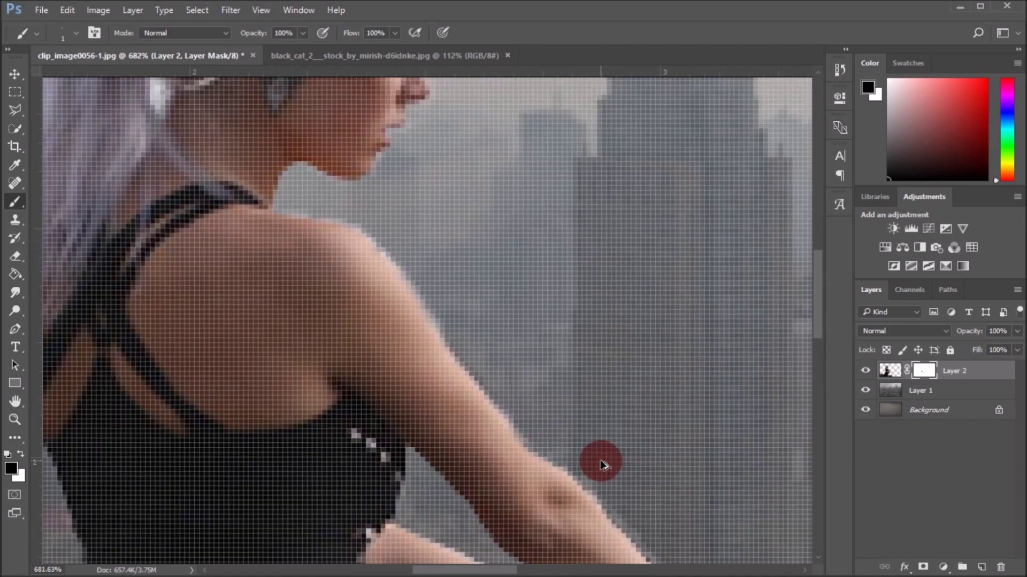
{"action": "scroll", "coordinate": [572, 484], "scroll_direction": "down", "scroll_amount": 5}
{"action": "scroll", "coordinate": [386, 322], "scroll_direction": "down", "scroll_amount": 1}
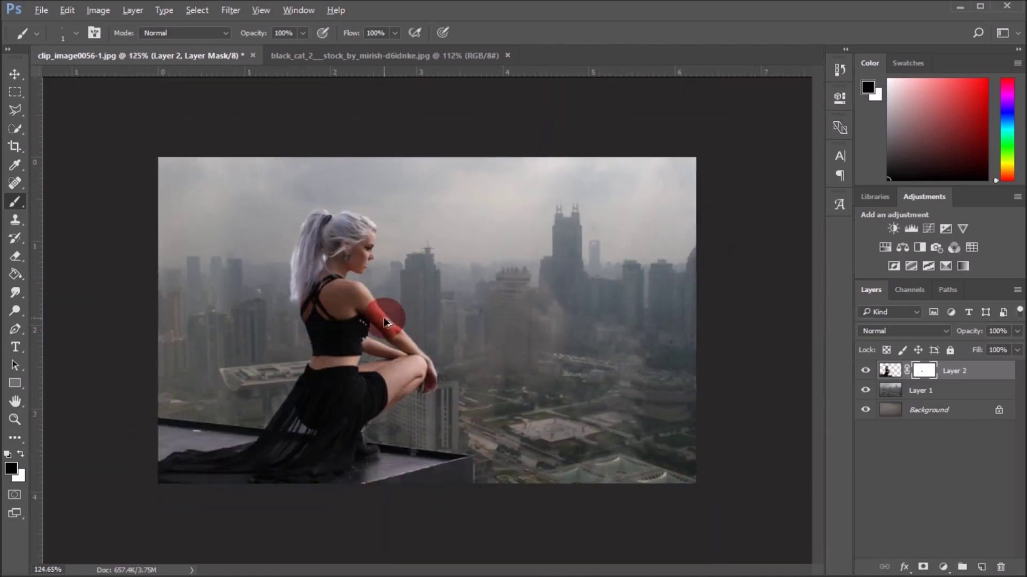
{"action": "scroll", "coordinate": [425, 431], "scroll_direction": "up", "scroll_amount": 4}
{"action": "scroll", "coordinate": [541, 263], "scroll_direction": "up", "scroll_amount": 5}
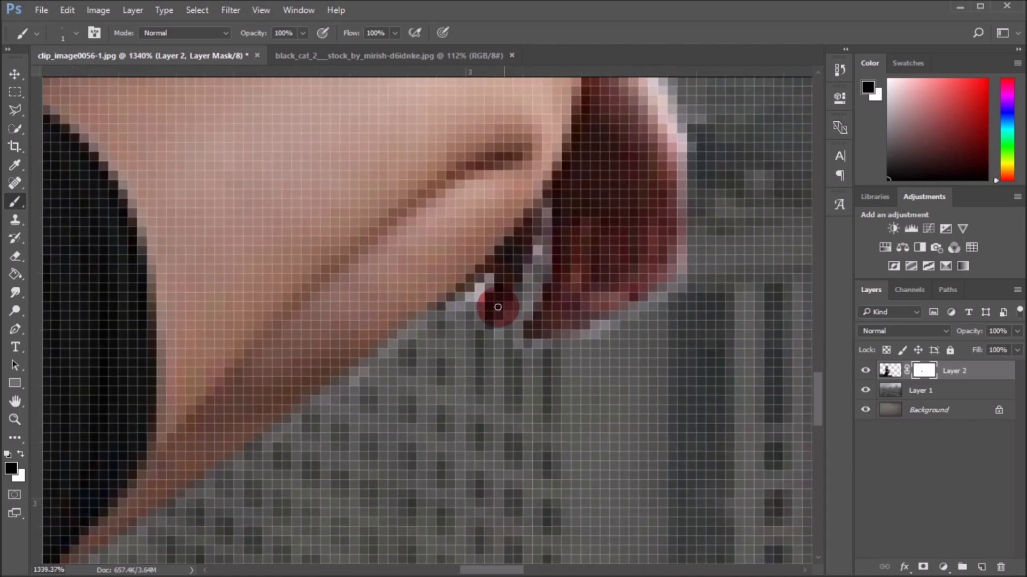
{"action": "scroll", "coordinate": [460, 308], "scroll_direction": "down", "scroll_amount": 3}
{"action": "scroll", "coordinate": [505, 394], "scroll_direction": "up", "scroll_amount": 4}
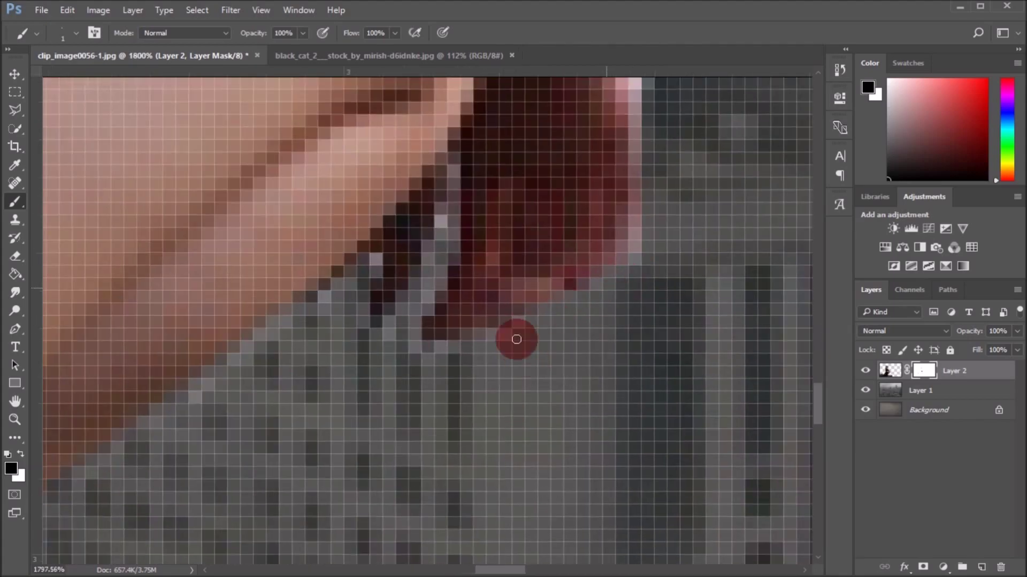
{"action": "scroll", "coordinate": [325, 313], "scroll_direction": "down", "scroll_amount": 3}
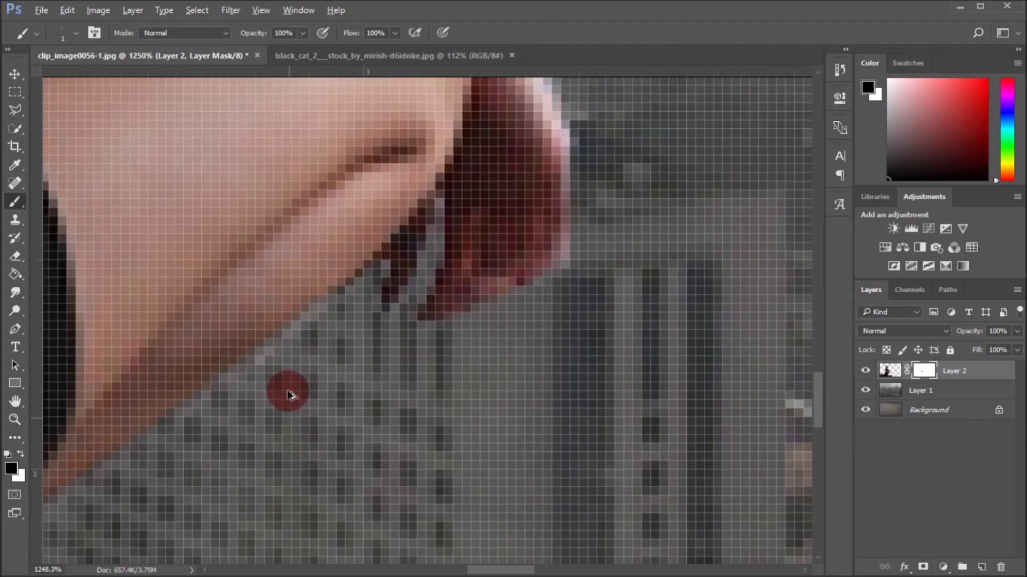
{"action": "scroll", "coordinate": [243, 401], "scroll_direction": "down", "scroll_amount": 4}
{"action": "scroll", "coordinate": [458, 488], "scroll_direction": "up", "scroll_amount": 3}
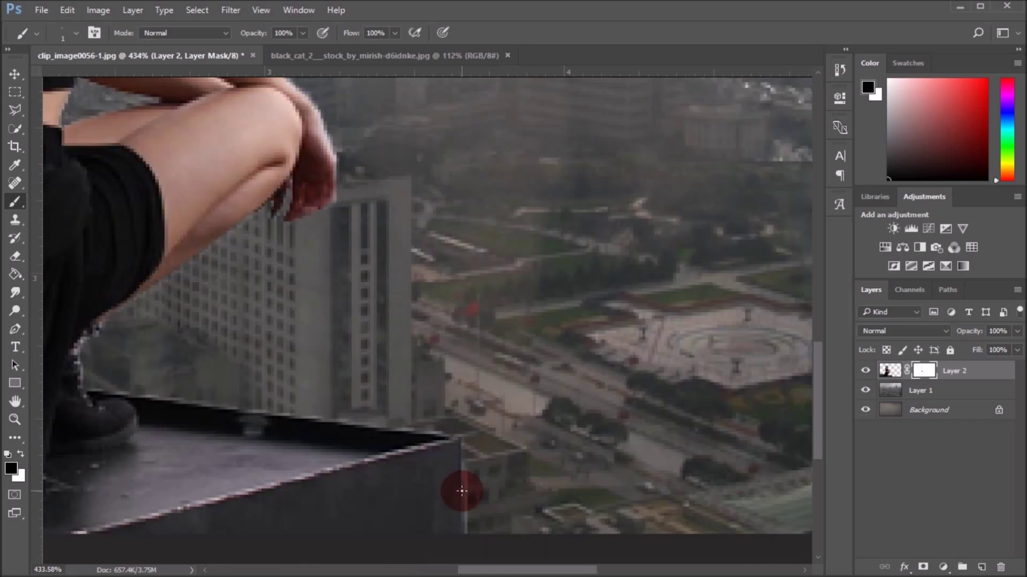
{"action": "scroll", "coordinate": [485, 218], "scroll_direction": "up", "scroll_amount": 4}
{"action": "scroll", "coordinate": [502, 245], "scroll_direction": "down", "scroll_amount": 3}
{"action": "scroll", "coordinate": [401, 465], "scroll_direction": "down", "scroll_amount": 2}
{"action": "scroll", "coordinate": [203, 409], "scroll_direction": "down", "scroll_amount": 1}
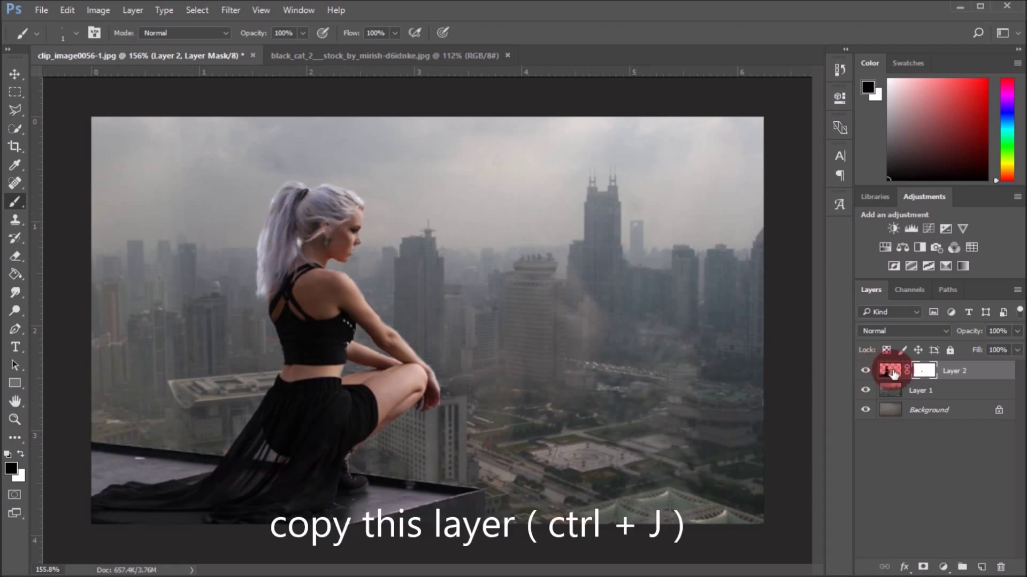
Duplicate the woman's layer as Layer 2 copy and make white the painting colour
{"action": "key", "text": "ctrl+j"}
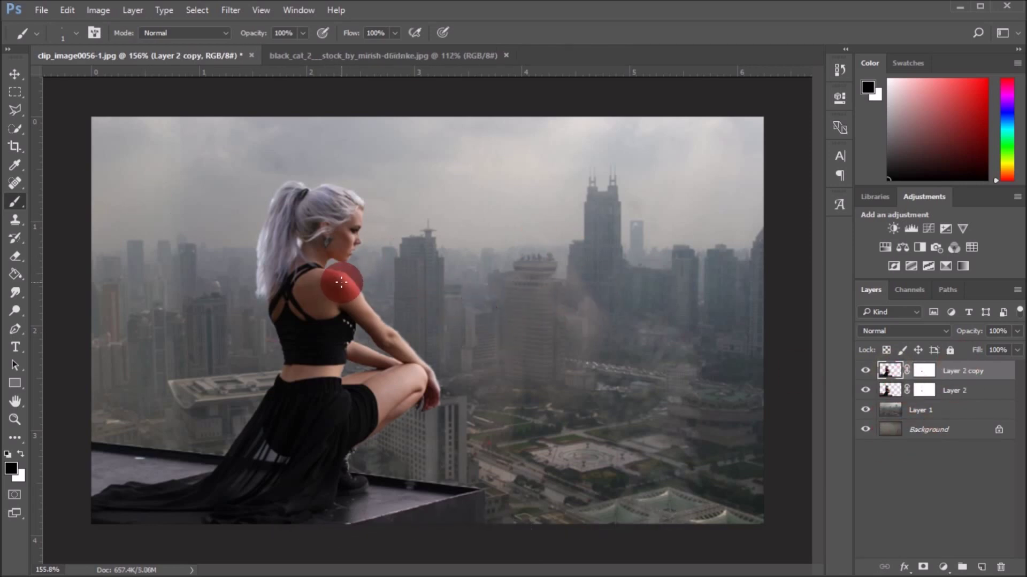
{"action": "left_click", "coordinate": [19, 453]}
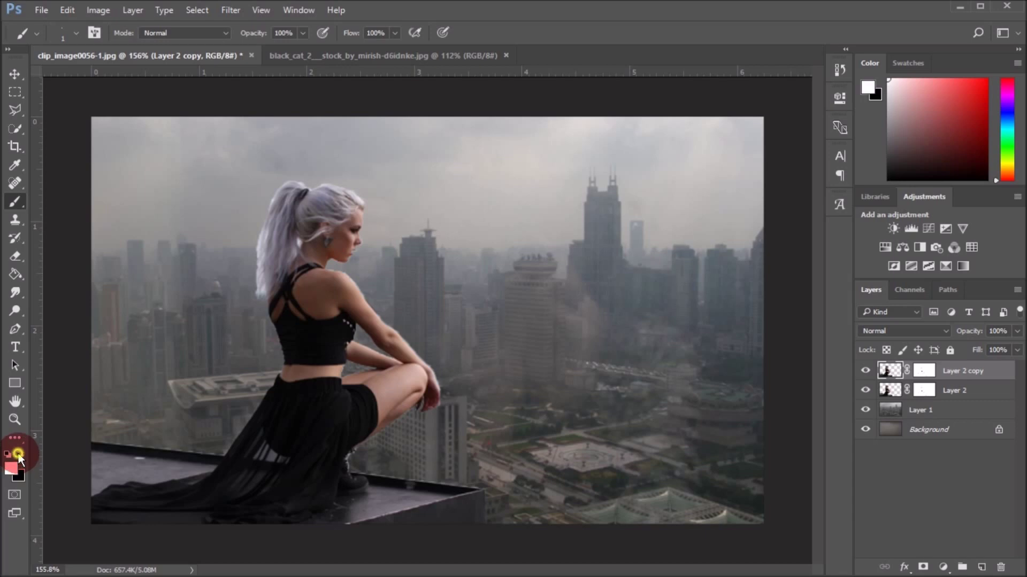
{"action": "left_click_drag", "start_coordinate": [187, 232], "coordinate": [256, 236]}
{"action": "scroll", "coordinate": [337, 221], "scroll_direction": "up", "scroll_amount": 2}
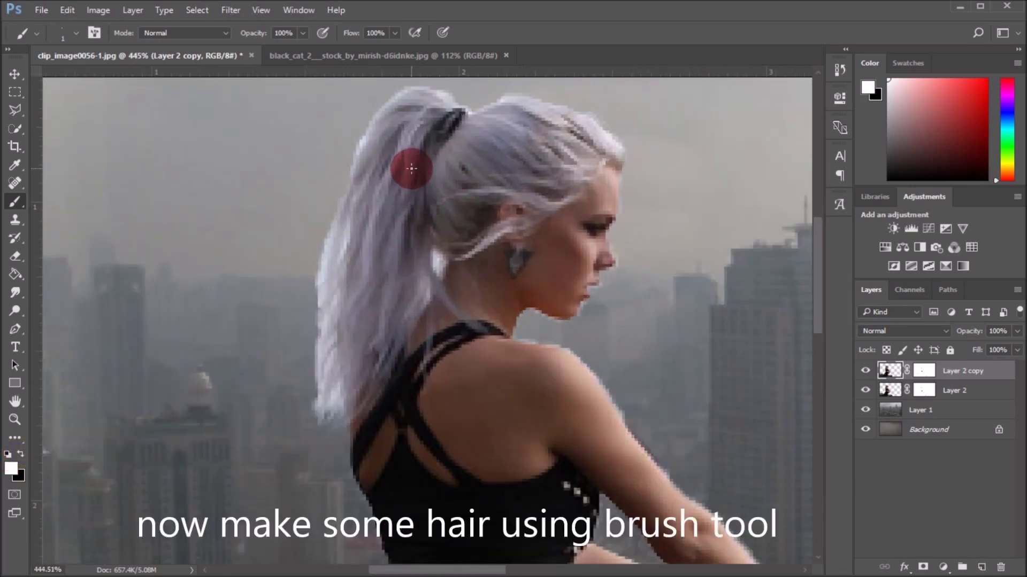
Set the brush to 1 px size and 100% hardness
{"action": "left_click", "coordinate": [77, 33]}
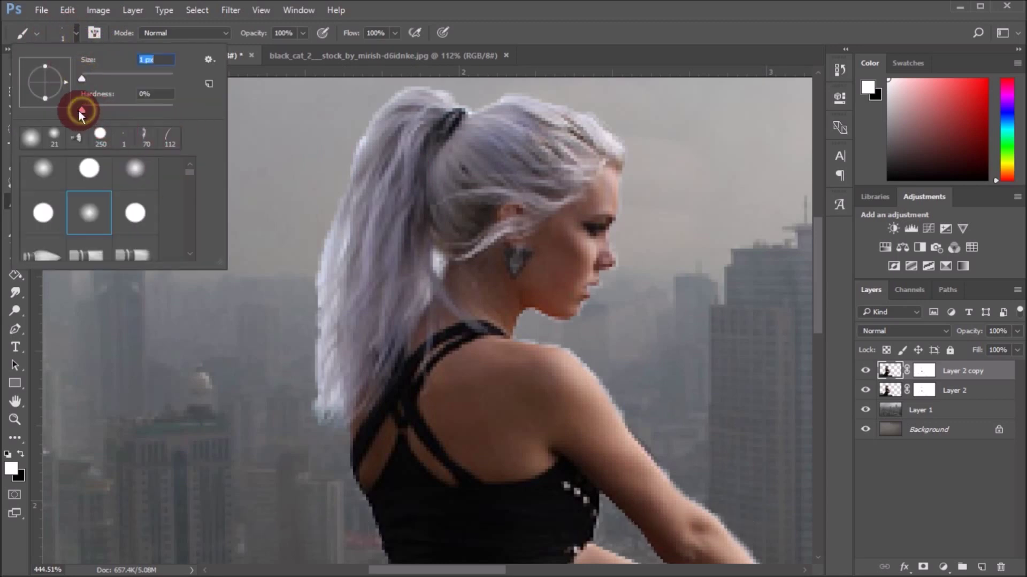
{"action": "left_click", "coordinate": [448, 42]}
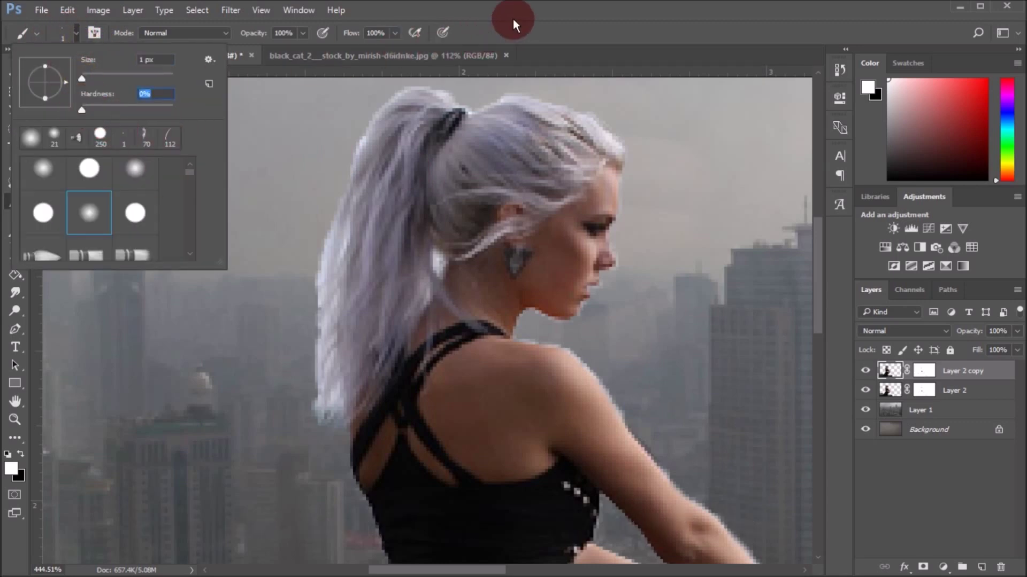
{"action": "left_click_drag", "start_coordinate": [83, 168], "coordinate": [74, 197]}
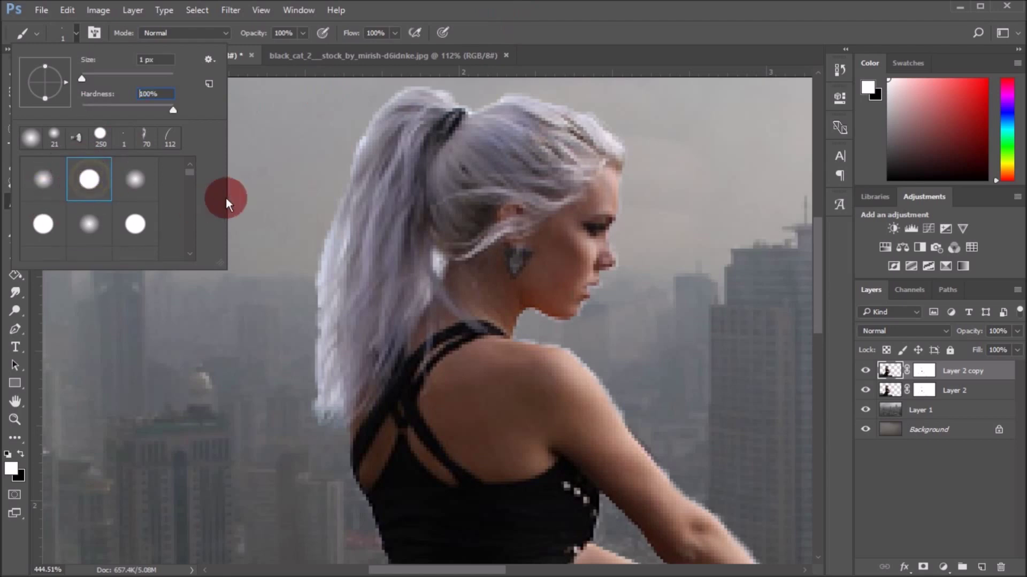
{"action": "left_click", "coordinate": [613, 22]}
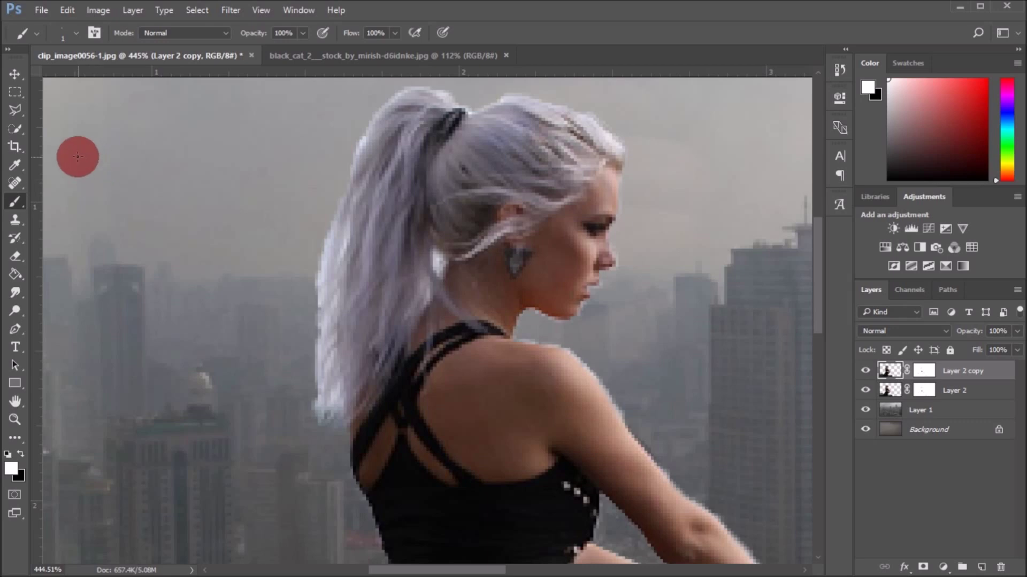
Sample the light lavender hair colour and paint two thin strands along the ponytail
{"action": "left_click", "coordinate": [21, 168]}
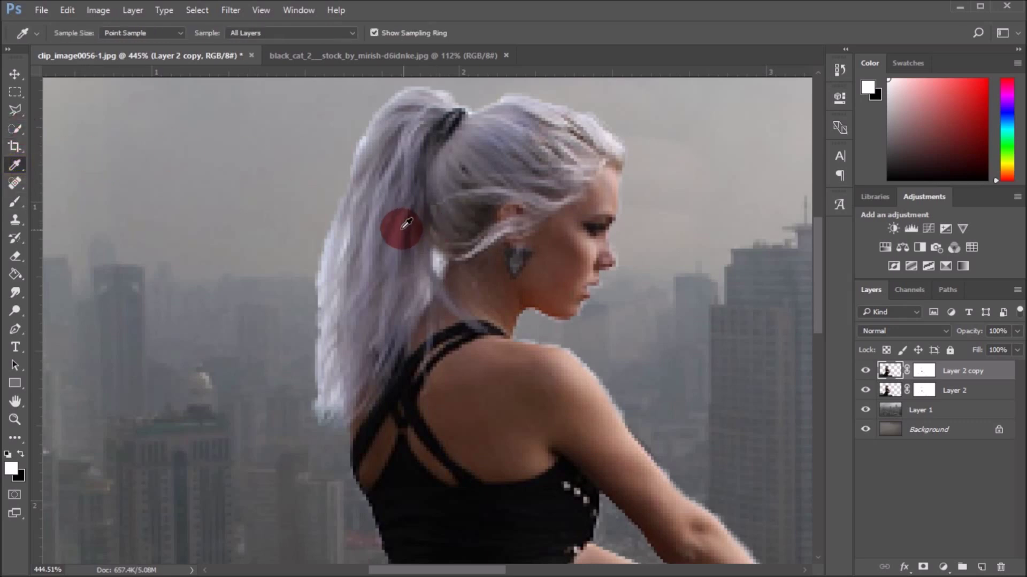
{"action": "left_click", "coordinate": [382, 204]}
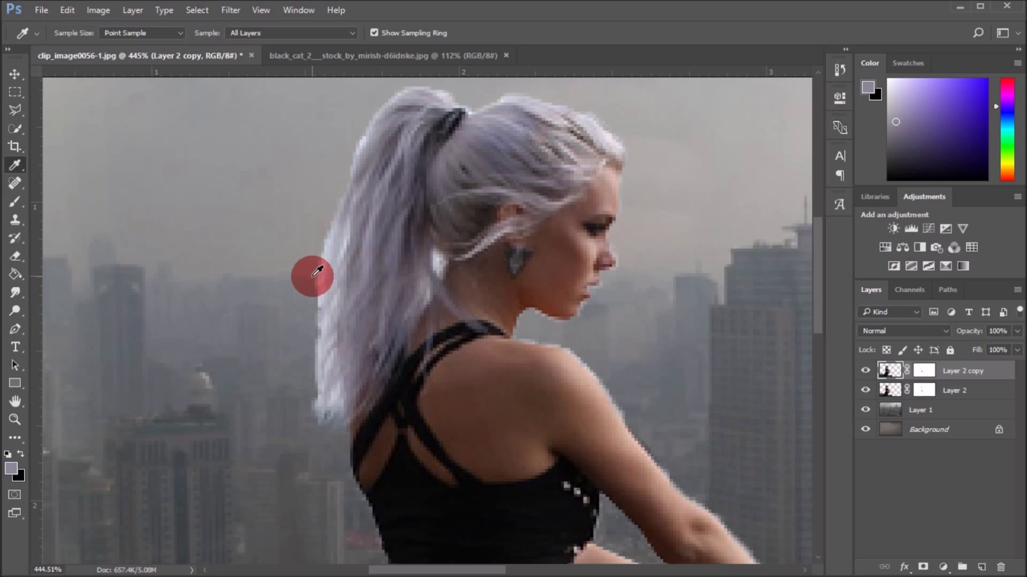
{"action": "key", "text": "b"}
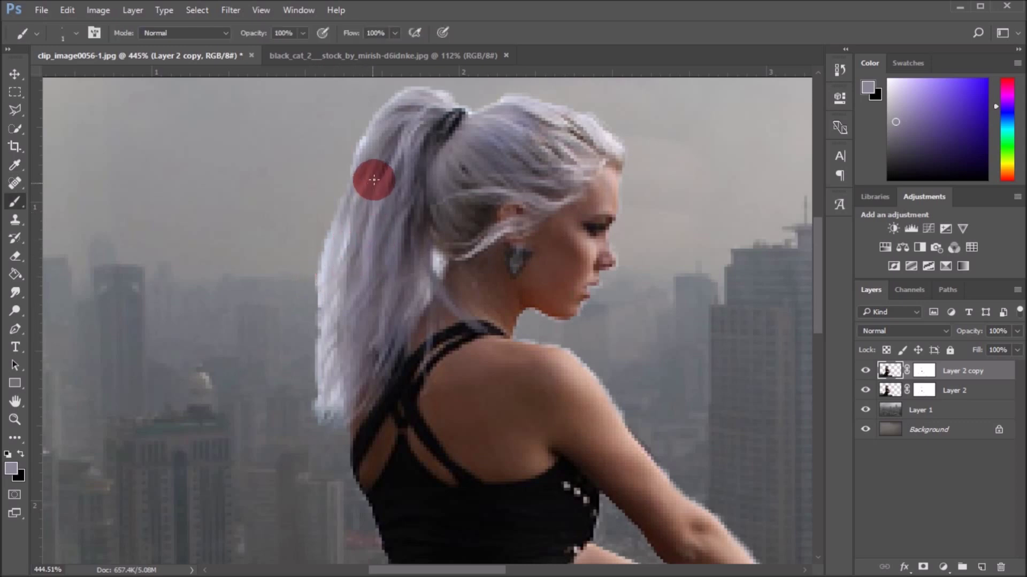
{"action": "left_click_drag", "start_coordinate": [344, 259], "coordinate": [347, 364]}
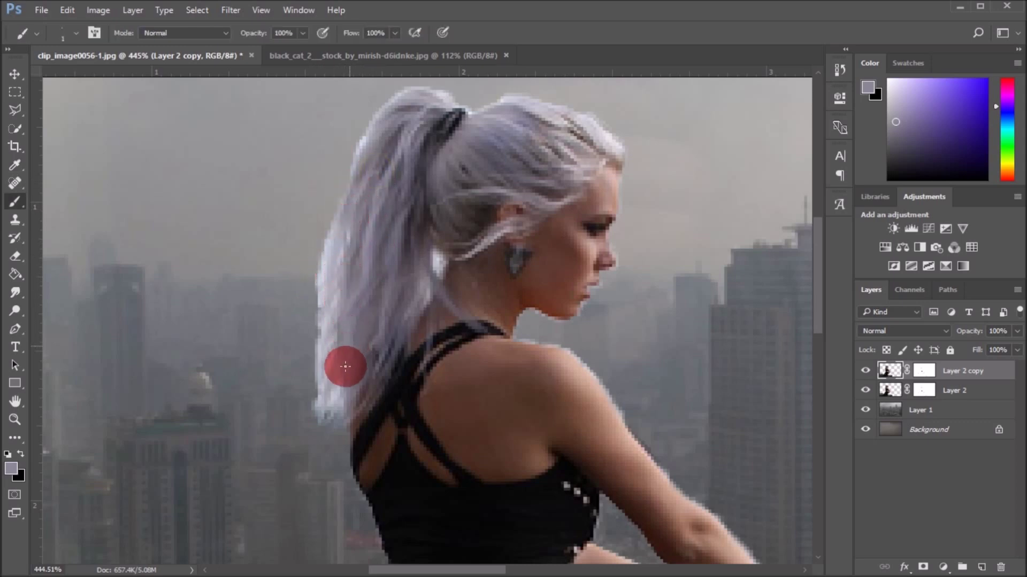
{"action": "mouse_move", "coordinate": [325, 398]}
{"action": "left_mouse_down"}
{"action": "mouse_move", "coordinate": [344, 216]}
{"action": "mouse_move", "coordinate": [300, 383]}
{"action": "left_mouse_up"}
Sample a lighter lavender from the hair and paint a strand down the ponytail edge
{"action": "key", "text": "i"}
{"action": "key", "text": "b"}
{"action": "key", "text": "i"}
{"action": "left_click", "coordinate": [370, 185]}
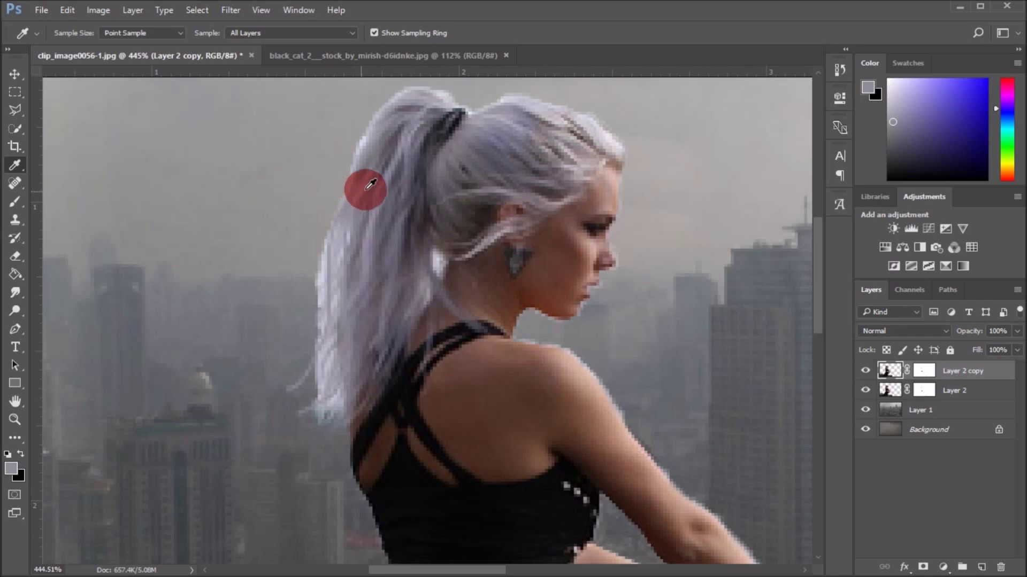
{"action": "left_click", "coordinate": [369, 139]}
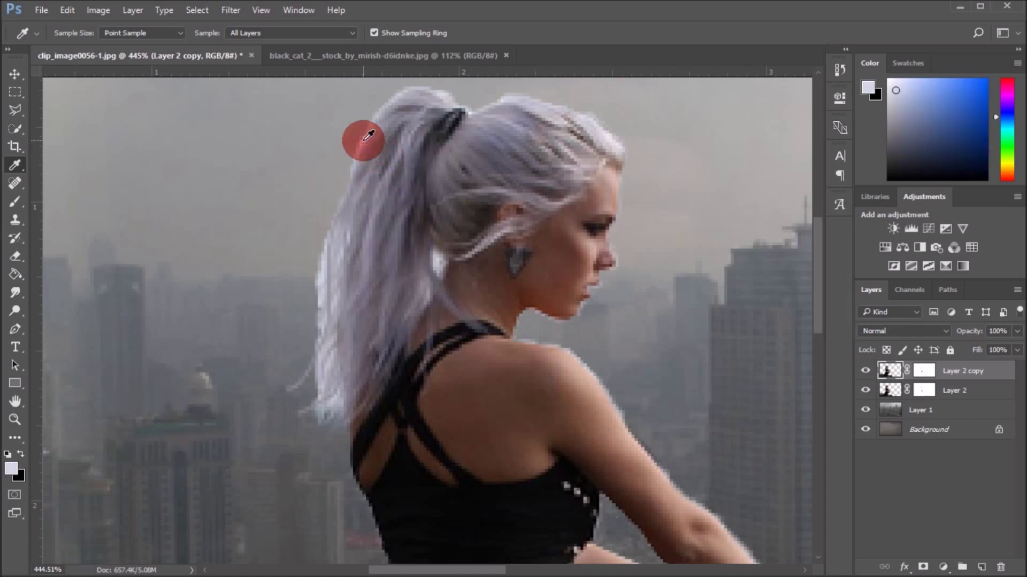
{"action": "key", "text": "b"}
{"action": "left_click_drag", "start_coordinate": [352, 143], "coordinate": [305, 386]}
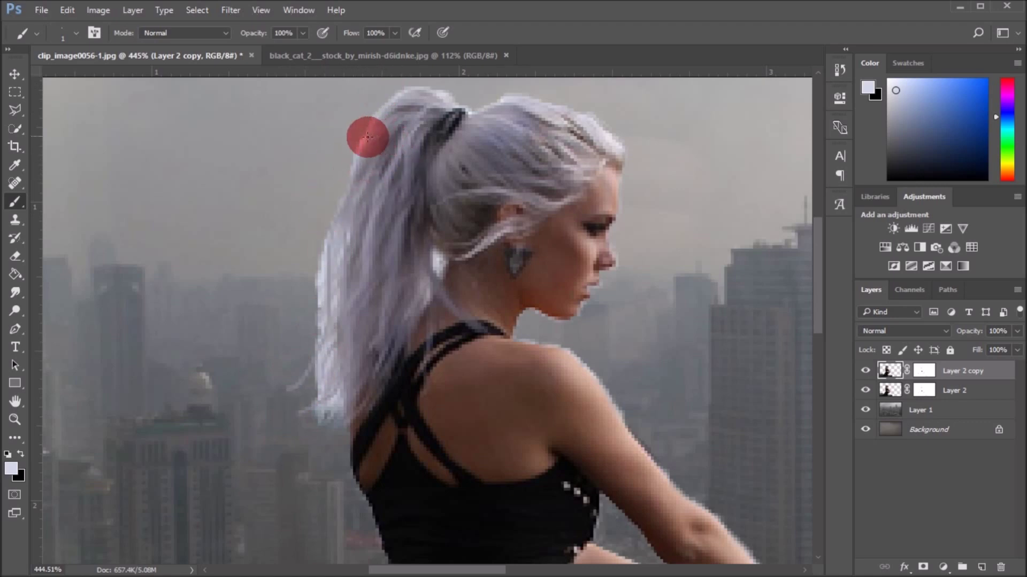
Paint three more light strands down the ponytail's left edge, then resample the grey-lavender
{"action": "left_click_drag", "start_coordinate": [364, 140], "coordinate": [323, 368]}
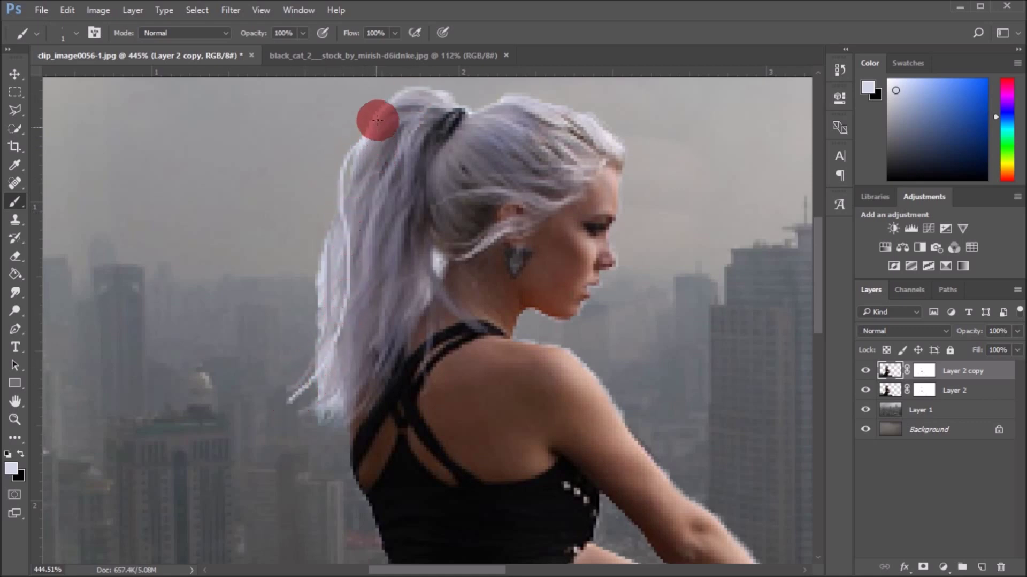
{"action": "mouse_move", "coordinate": [368, 118]}
{"action": "left_mouse_down"}
{"action": "mouse_move", "coordinate": [350, 291]}
{"action": "mouse_move", "coordinate": [319, 394]}
{"action": "left_mouse_up"}
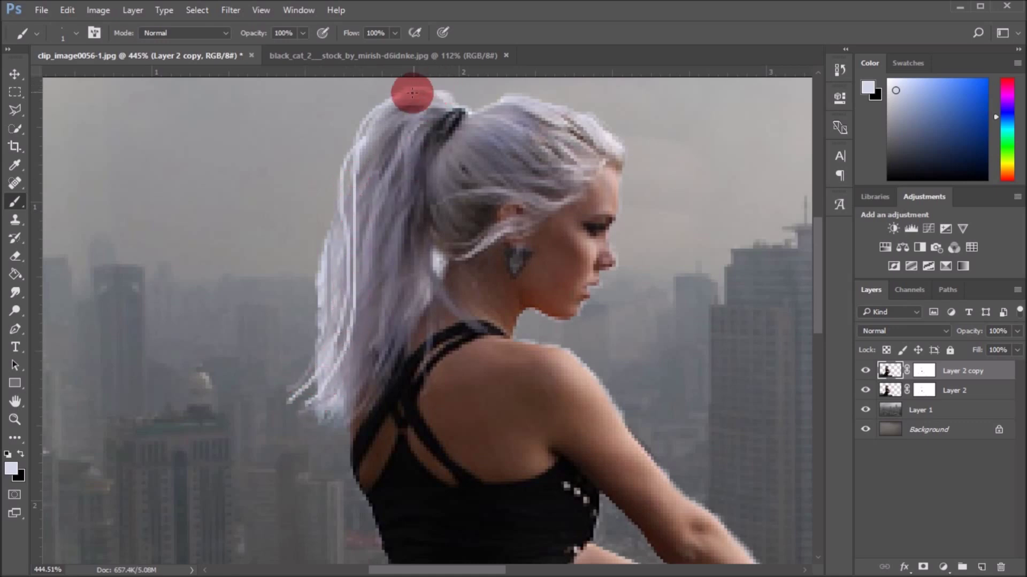
{"action": "mouse_move", "coordinate": [370, 122]}
{"action": "left_mouse_down"}
{"action": "mouse_move", "coordinate": [350, 183]}
{"action": "mouse_move", "coordinate": [360, 257]}
{"action": "mouse_move", "coordinate": [349, 330]}
{"action": "mouse_move", "coordinate": [307, 401]}
{"action": "left_mouse_up"}
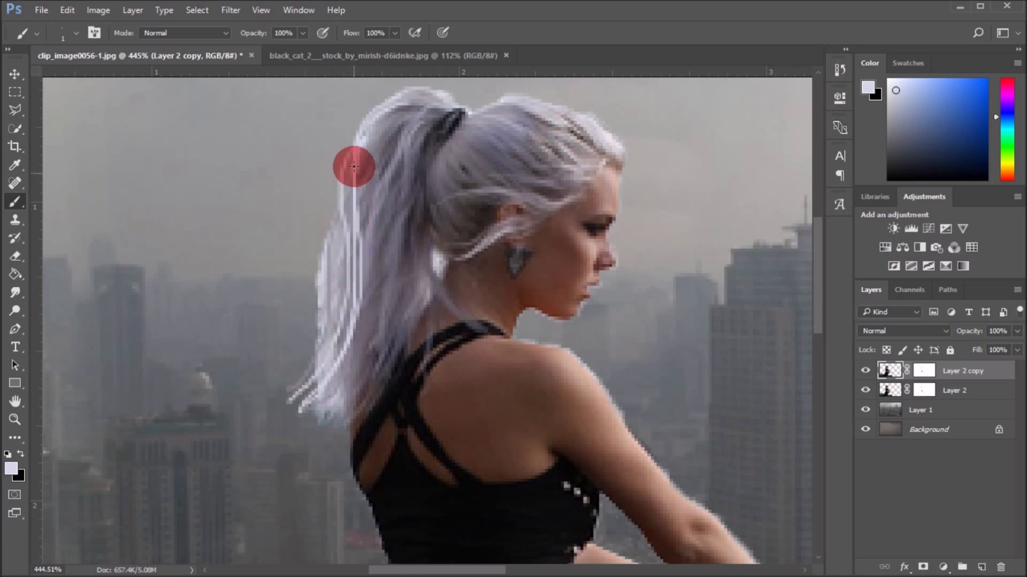
{"action": "left_click", "coordinate": [347, 195], "text": "alt"}
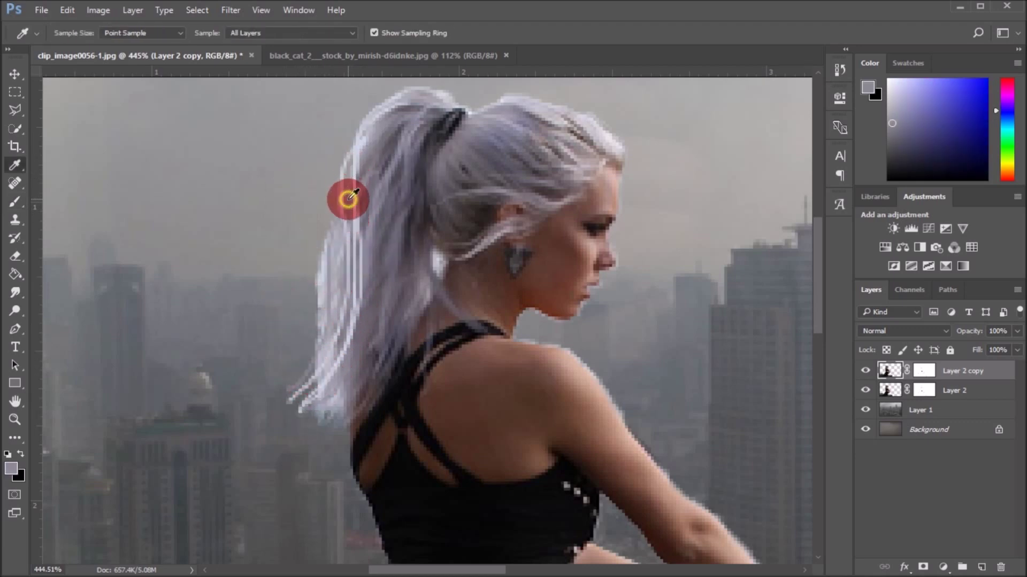
Paint lavender strands down the ponytail, resampling a lighter lavender for its left edge and tips
{"action": "mouse_move", "coordinate": [328, 274]}
{"action": "left_mouse_down"}
{"action": "mouse_move", "coordinate": [327, 355]}
{"action": "mouse_move", "coordinate": [293, 415]}
{"action": "left_mouse_up"}
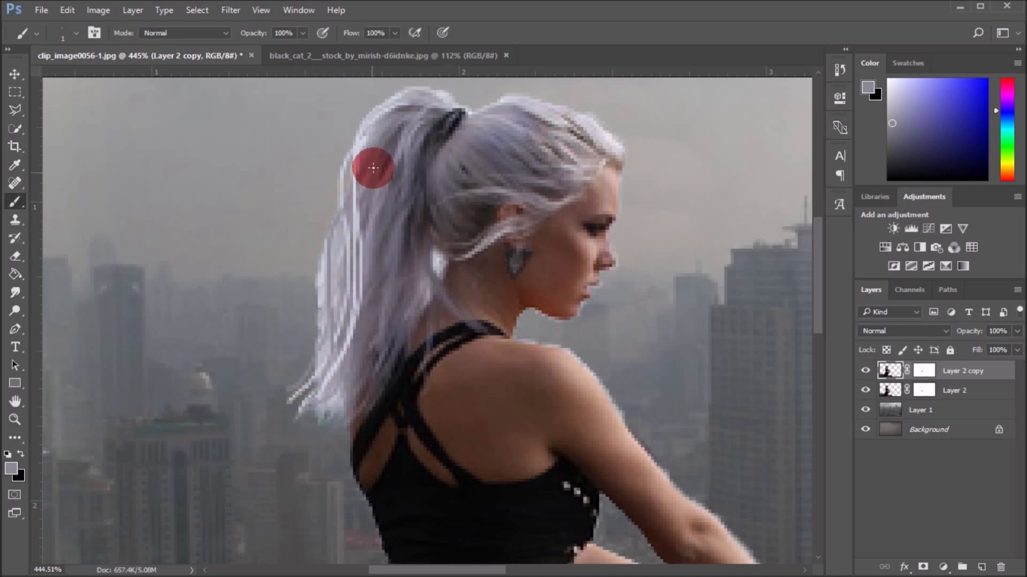
{"action": "left_click_drag", "start_coordinate": [385, 123], "coordinate": [320, 334]}
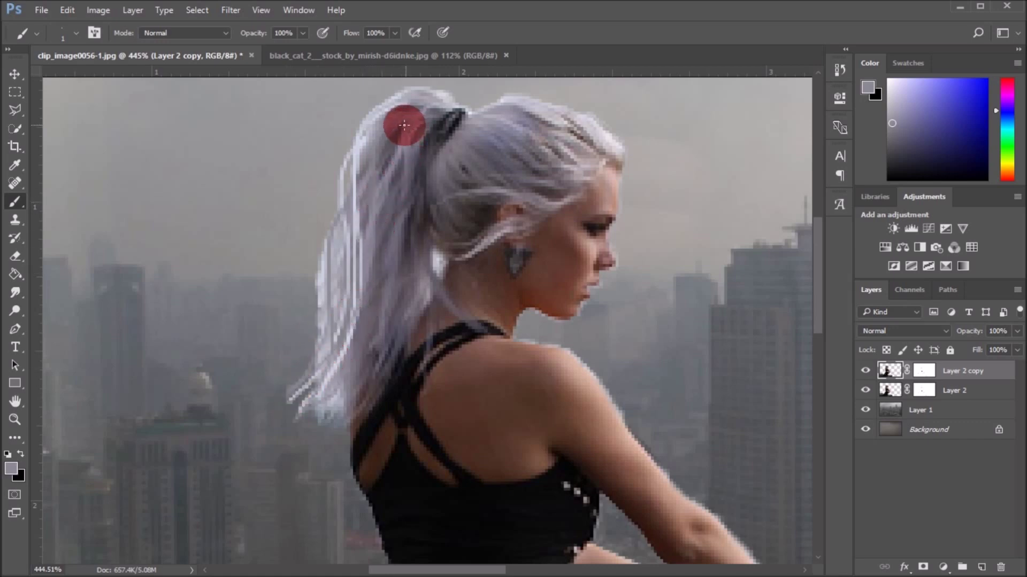
{"action": "left_click_drag", "start_coordinate": [362, 143], "coordinate": [305, 341]}
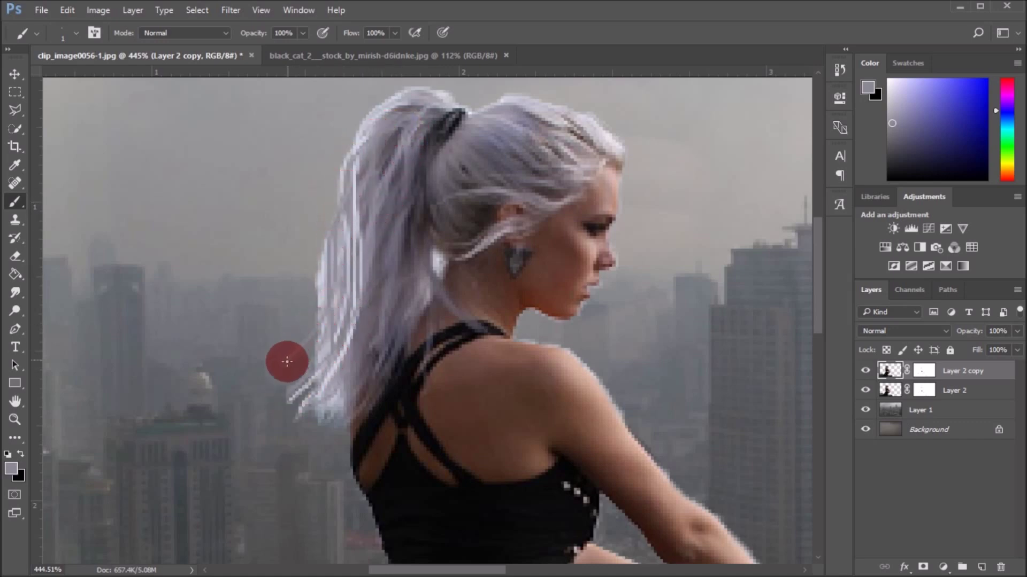
{"action": "left_click", "coordinate": [355, 178], "text": "alt"}
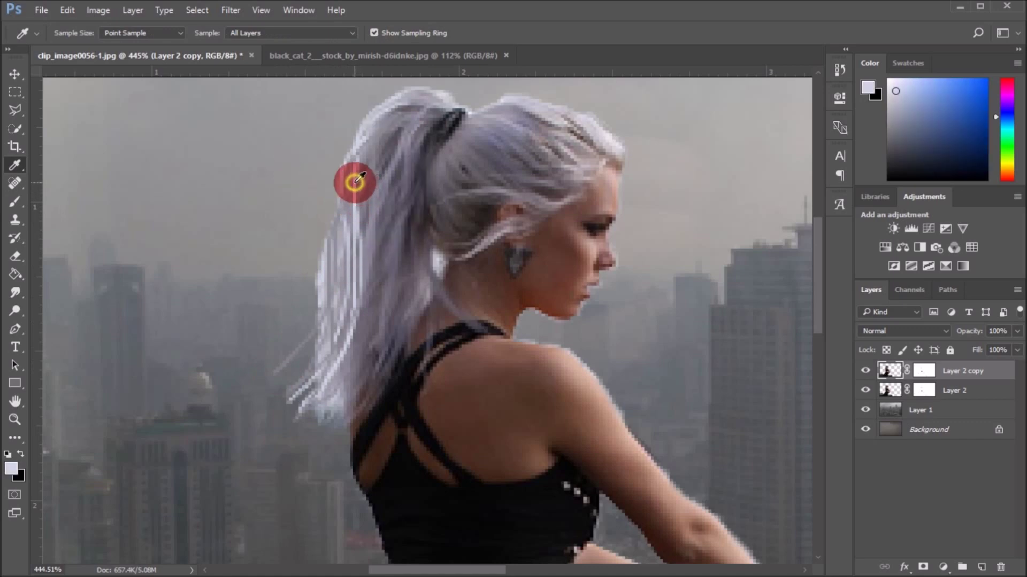
{"action": "mouse_move", "coordinate": [424, 108]}
{"action": "left_mouse_down"}
{"action": "mouse_move", "coordinate": [378, 142]}
{"action": "mouse_move", "coordinate": [341, 278]}
{"action": "mouse_move", "coordinate": [308, 346]}
{"action": "mouse_move", "coordinate": [280, 374]}
{"action": "left_mouse_up"}
{"action": "left_click", "coordinate": [398, 123]}
{"action": "mouse_move", "coordinate": [402, 124]}
{"action": "left_mouse_down"}
{"action": "mouse_move", "coordinate": [337, 219]}
{"action": "mouse_move", "coordinate": [315, 313]}
{"action": "left_mouse_up"}
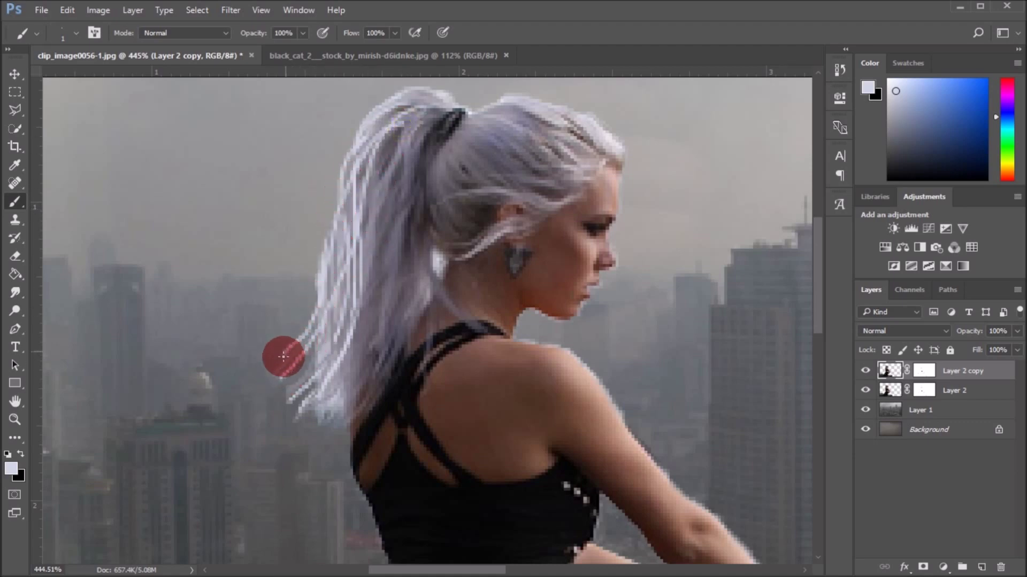
Add a dark purple-grey strand below the hair band and resample hair colours from the head
{"action": "left_click", "coordinate": [409, 167], "text": "alt"}
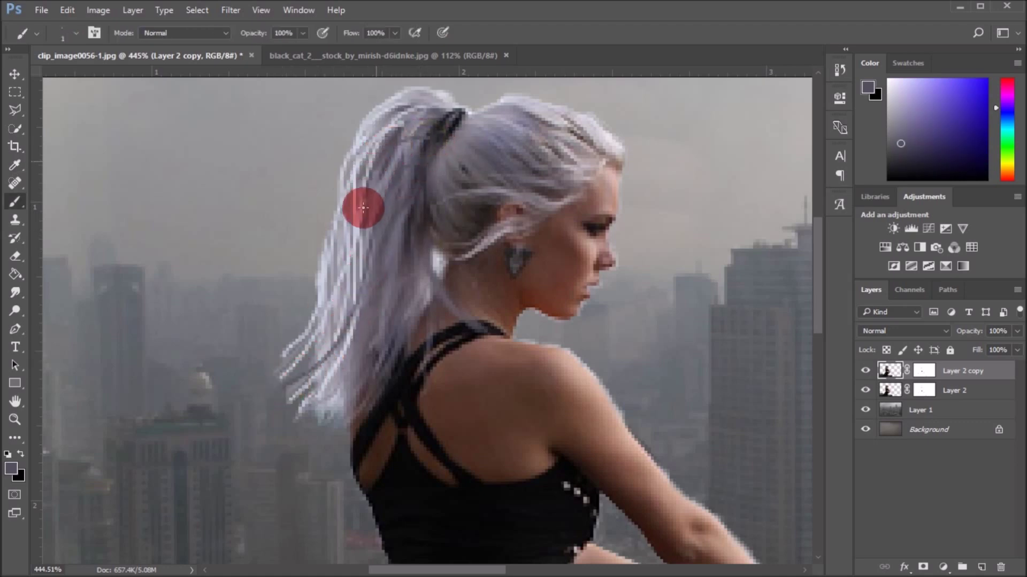
{"action": "left_click", "coordinate": [424, 227], "text": "shift"}
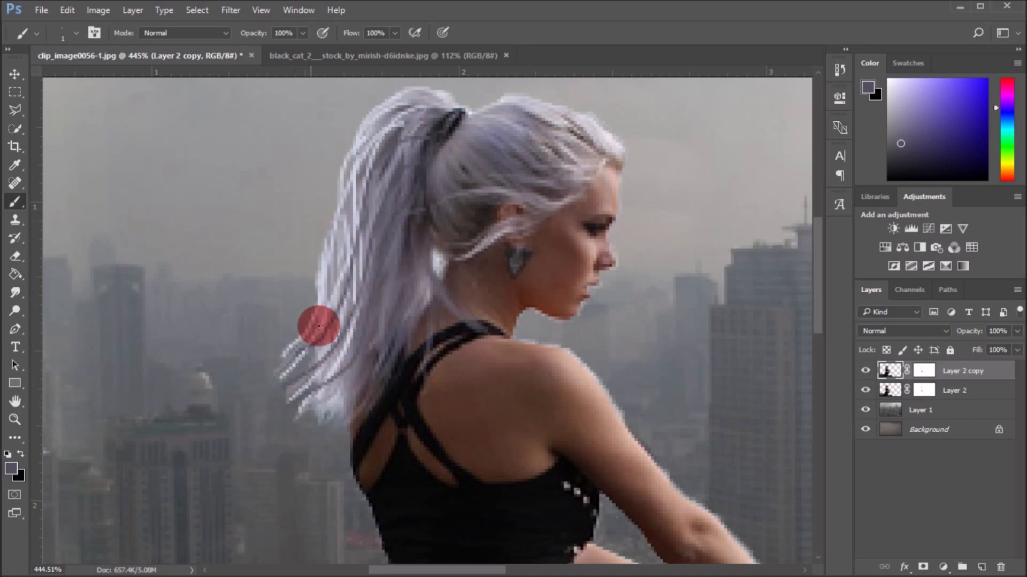
{"action": "left_click", "coordinate": [524, 146], "text": "alt"}
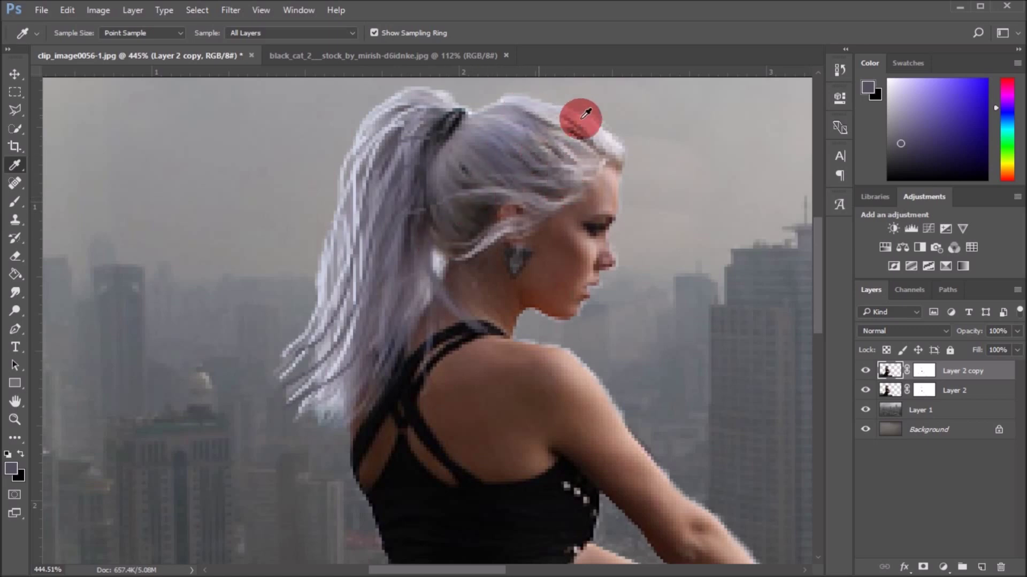
{"action": "mouse_move", "coordinate": [545, 146]}
{"action": "left_mouse_down"}
{"action": "mouse_move", "coordinate": [606, 121]}
{"action": "mouse_move", "coordinate": [481, 235]}
{"action": "left_mouse_up"}
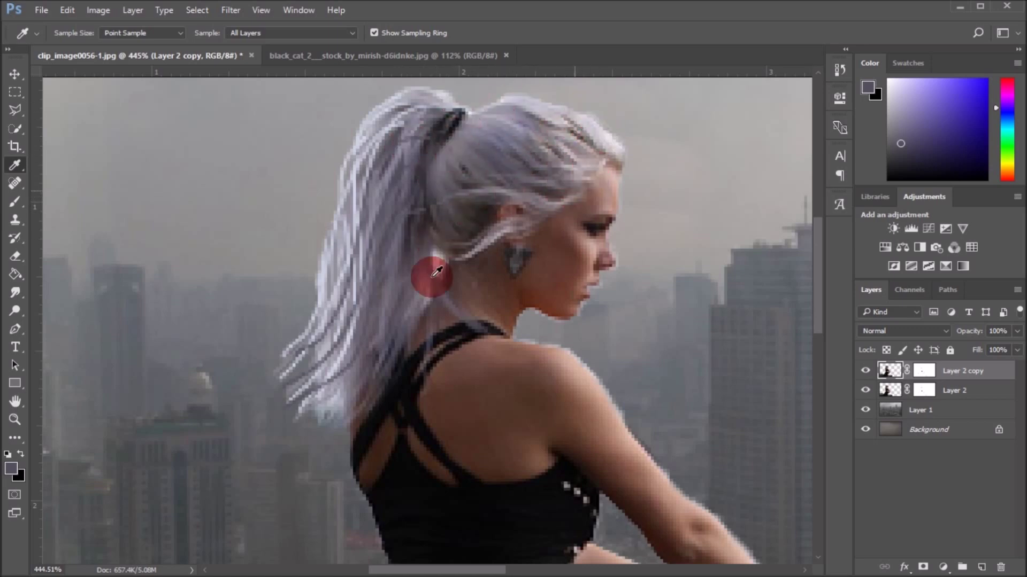
{"action": "scroll", "coordinate": [481, 235], "scroll_direction": "down", "scroll_amount": 2}
{"action": "scroll", "coordinate": [482, 235], "scroll_direction": "down", "scroll_amount": 2}
{"action": "scroll", "coordinate": [477, 252], "scroll_direction": "down", "scroll_amount": 3}
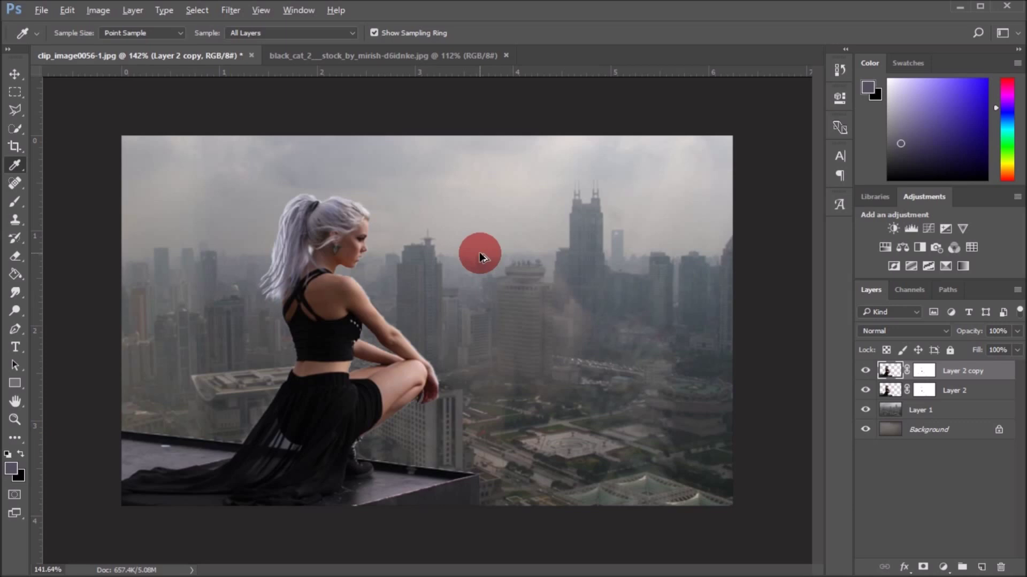
{"action": "scroll", "coordinate": [476, 252], "scroll_direction": "down", "scroll_amount": 1}
{"action": "mouse_move", "coordinate": [318, 251]}
{"action": "left_mouse_down"}
{"action": "mouse_move", "coordinate": [286, 250]}
{"action": "mouse_move", "coordinate": [274, 269]}
{"action": "mouse_move", "coordinate": [316, 177]}
{"action": "mouse_move", "coordinate": [295, 276]}
{"action": "mouse_move", "coordinate": [277, 271]}
{"action": "mouse_move", "coordinate": [300, 217]}
{"action": "mouse_move", "coordinate": [239, 222]}
{"action": "mouse_move", "coordinate": [318, 226]}
{"action": "mouse_move", "coordinate": [298, 209]}
{"action": "left_mouse_up"}
{"action": "scroll", "coordinate": [239, 222], "scroll_direction": "up", "scroll_amount": 2}
{"action": "scroll", "coordinate": [220, 216], "scroll_direction": "up", "scroll_amount": 3}
{"action": "scroll", "coordinate": [220, 215], "scroll_direction": "up", "scroll_amount": 2}
{"action": "scroll", "coordinate": [257, 213], "scroll_direction": "up", "scroll_amount": 2}
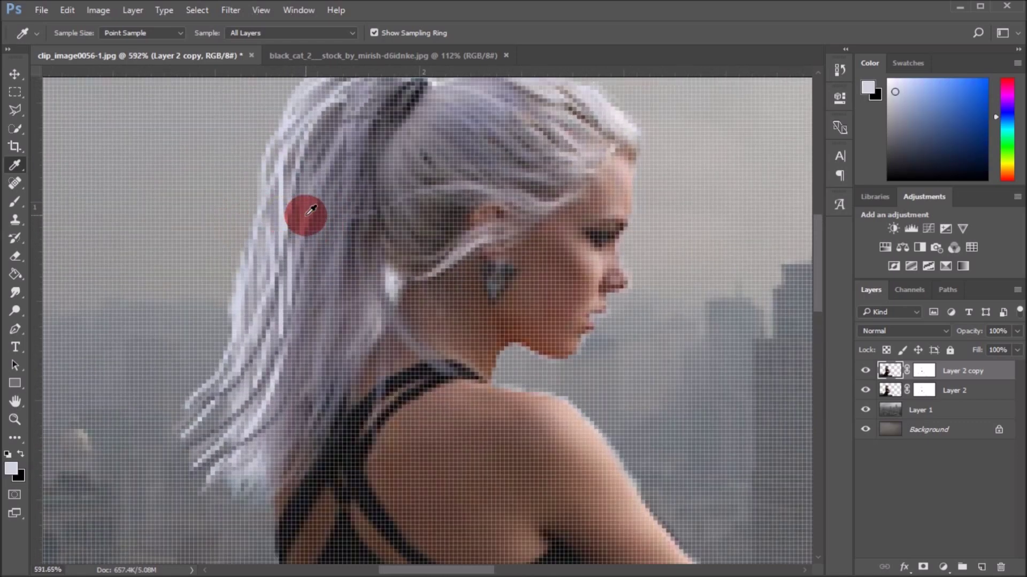
Paint a dark strand down the ponytail using a tone sampled from the hair tie
{"action": "key", "text": "b"}
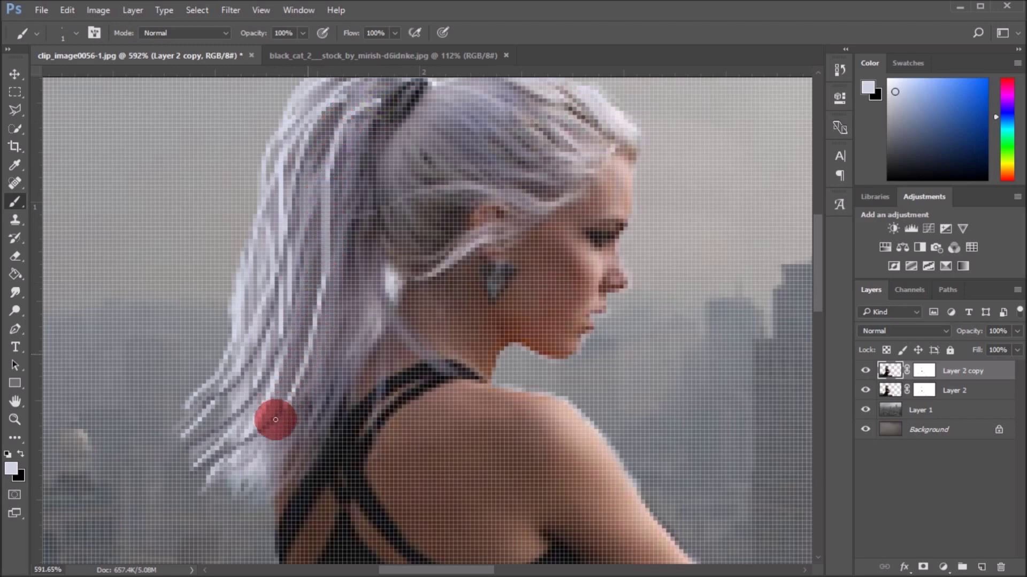
{"action": "key", "text": "i"}
{"action": "left_click", "coordinate": [373, 105]}
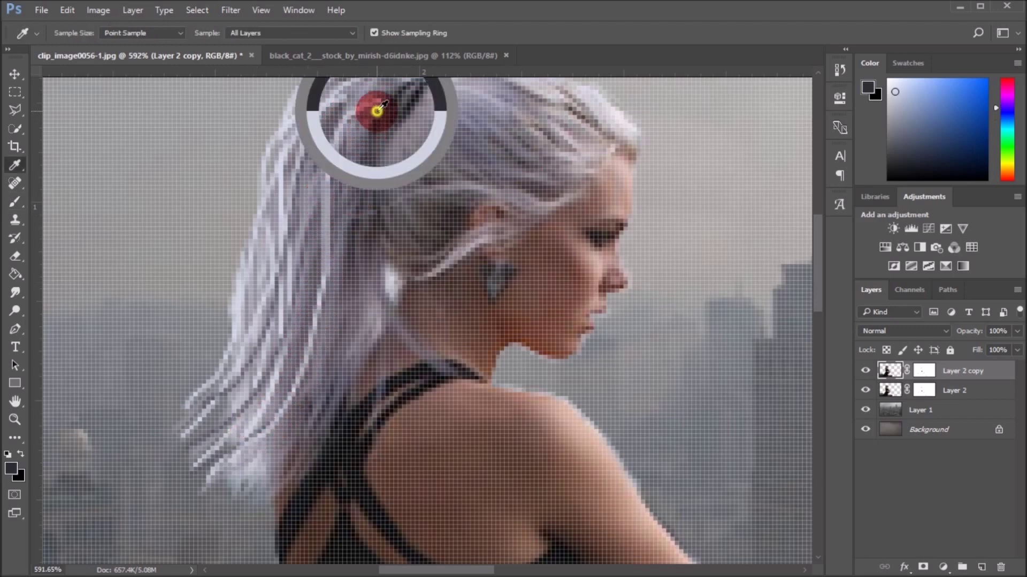
{"action": "key", "text": "b"}
{"action": "left_click_drag", "start_coordinate": [367, 104], "coordinate": [271, 445]}
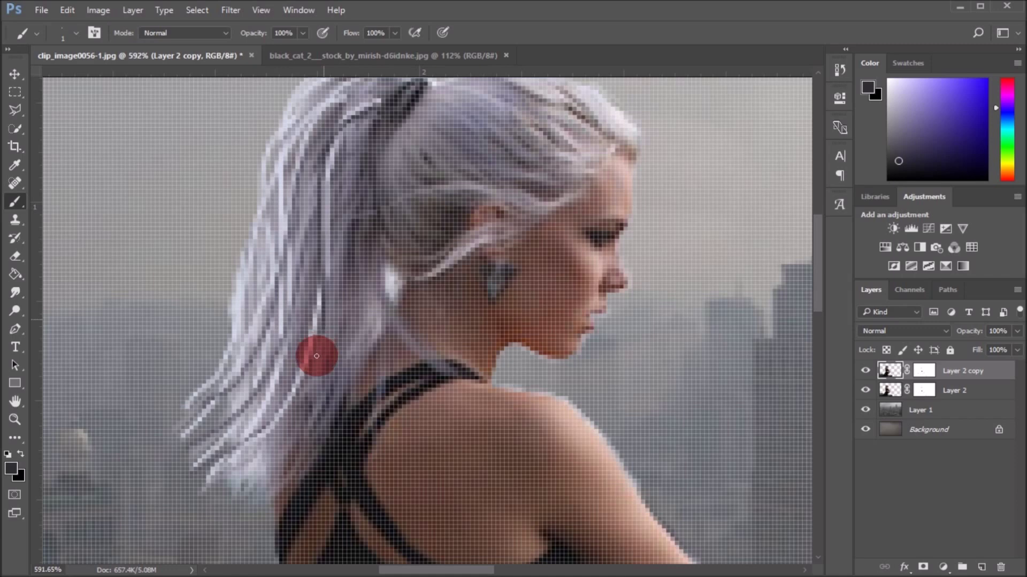
Paint light grey strands from the hair tie down the ponytail
{"action": "key", "text": "i"}
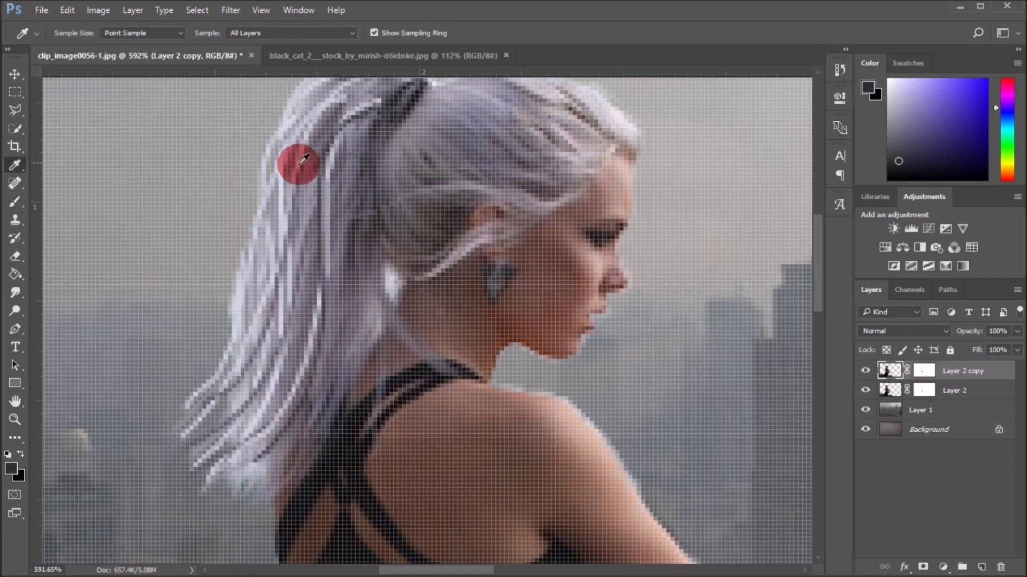
{"action": "left_click", "coordinate": [281, 167]}
{"action": "key", "text": "b"}
{"action": "left_click", "coordinate": [374, 116]}
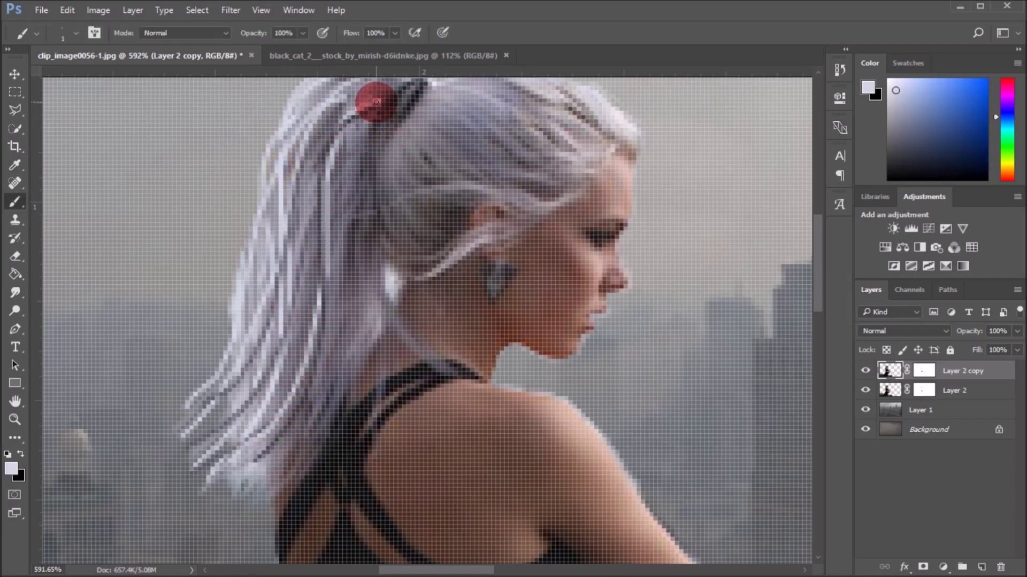
{"action": "mouse_move", "coordinate": [380, 92]}
{"action": "left_mouse_down"}
{"action": "mouse_move", "coordinate": [247, 466]}
{"action": "mouse_move", "coordinate": [373, 184]}
{"action": "mouse_move", "coordinate": [404, 160]}
{"action": "left_mouse_up"}
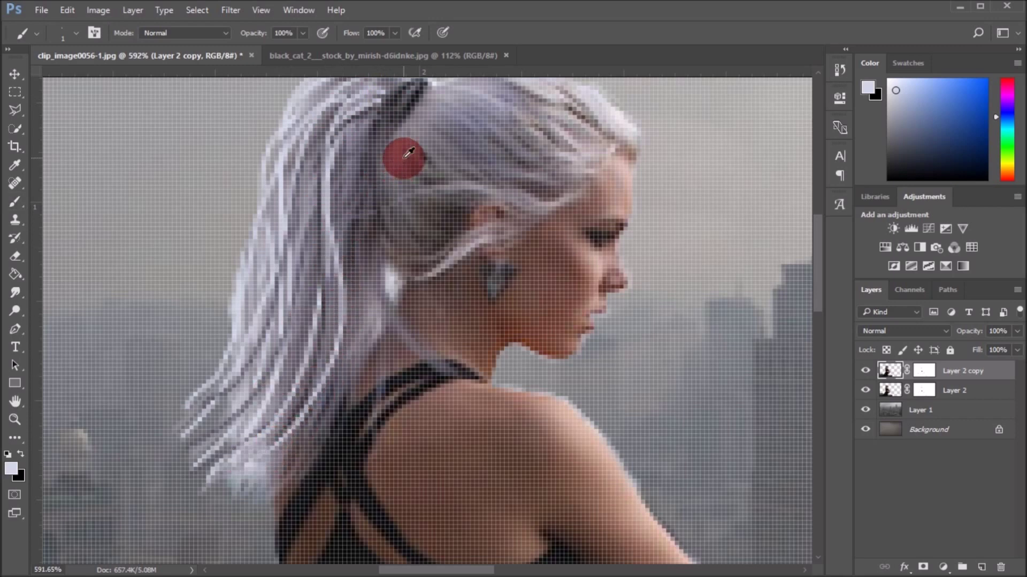
Add darker grey strands from the hair tie, then zoom out to check the ponytail
{"action": "left_click", "coordinate": [395, 152], "text": "alt"}
{"action": "mouse_move", "coordinate": [356, 137]}
{"action": "left_mouse_down"}
{"action": "mouse_move", "coordinate": [309, 252]}
{"action": "mouse_move", "coordinate": [310, 390]}
{"action": "mouse_move", "coordinate": [239, 481]}
{"action": "left_mouse_up"}
{"action": "left_click", "coordinate": [386, 137]}
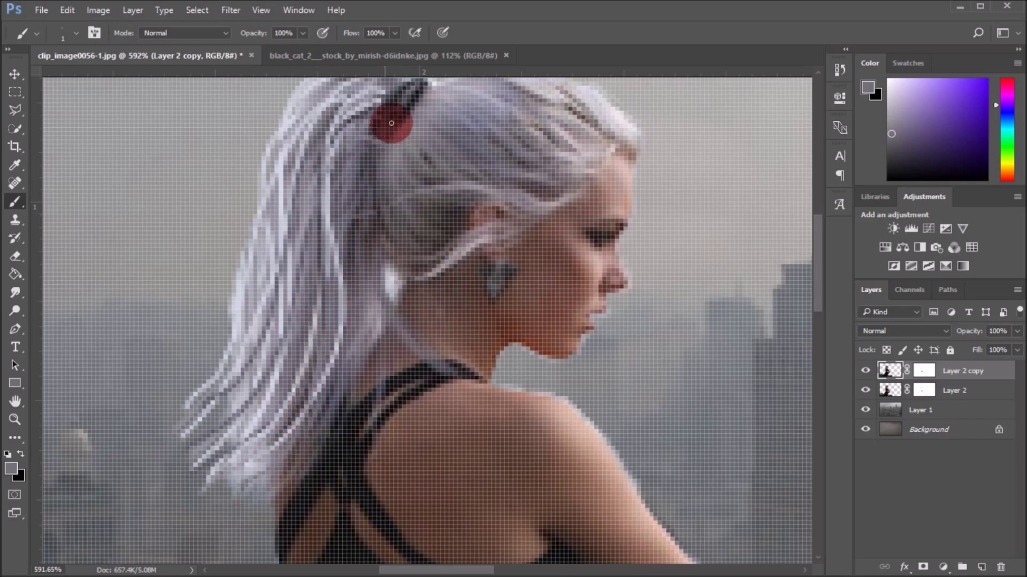
{"action": "mouse_move", "coordinate": [372, 149]}
{"action": "left_mouse_down"}
{"action": "mouse_move", "coordinate": [304, 142]}
{"action": "mouse_move", "coordinate": [270, 289]}
{"action": "mouse_move", "coordinate": [259, 456]}
{"action": "mouse_move", "coordinate": [264, 390]}
{"action": "left_mouse_up"}
{"action": "scroll", "coordinate": [298, 282], "scroll_direction": "down", "scroll_amount": 2}
{"action": "scroll", "coordinate": [389, 332], "scroll_direction": "down", "scroll_amount": 2}
{"action": "scroll", "coordinate": [394, 320], "scroll_direction": "down", "scroll_amount": 1}
{"action": "scroll", "coordinate": [397, 325], "scroll_direction": "down", "scroll_amount": 1}
{"action": "left_click", "coordinate": [338, 239]}
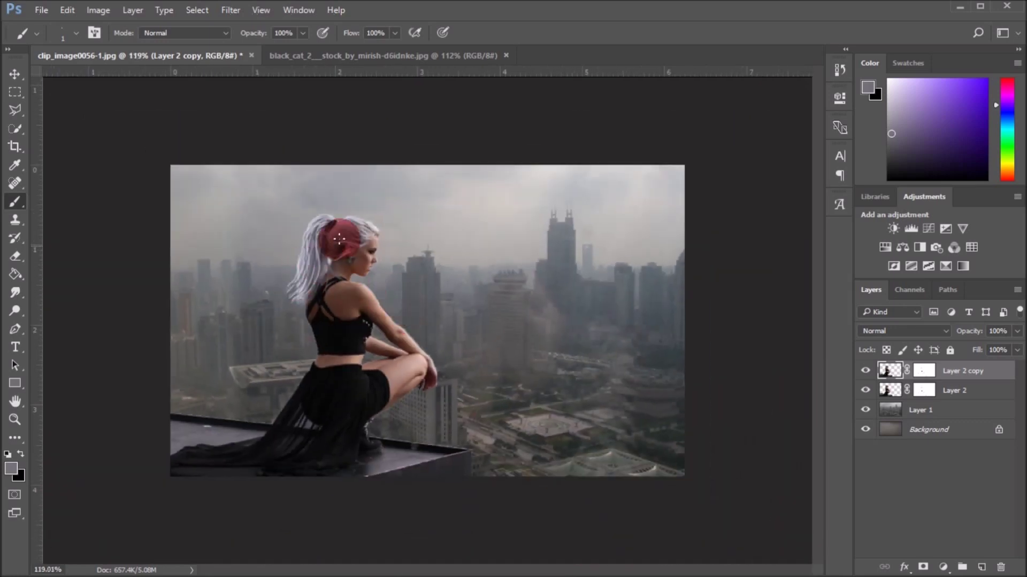
Close the black cat document and open the arctic wolf photo
{"action": "mouse_move", "coordinate": [368, 250]}
{"action": "left_mouse_down"}
{"action": "mouse_move", "coordinate": [527, 263]}
{"action": "mouse_move", "coordinate": [523, 290]}
{"action": "mouse_move", "coordinate": [333, 295]}
{"action": "mouse_move", "coordinate": [394, 264]}
{"action": "mouse_move", "coordinate": [317, 290]}
{"action": "mouse_move", "coordinate": [618, 451]}
{"action": "mouse_move", "coordinate": [514, 442]}
{"action": "left_mouse_up"}
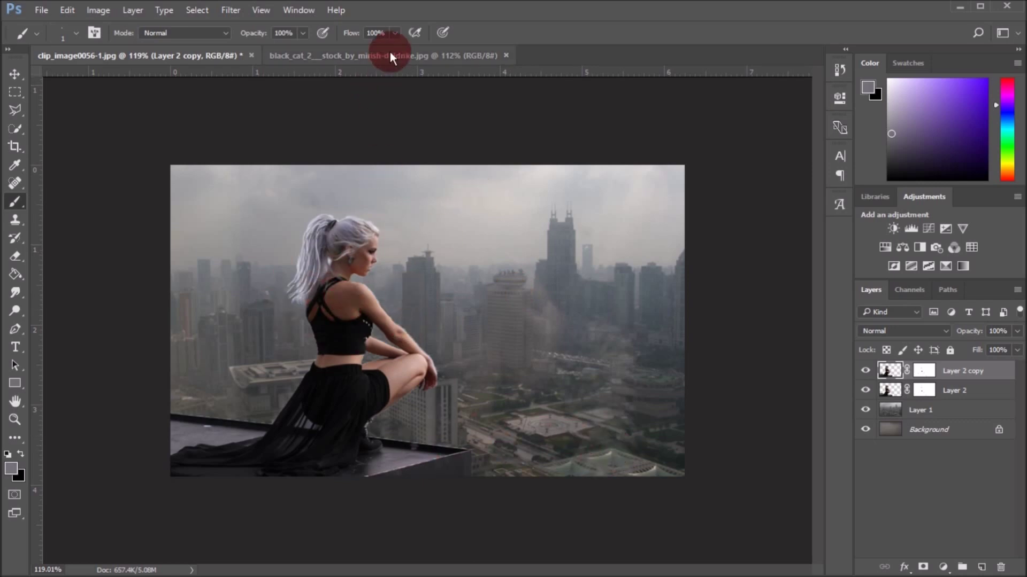
{"action": "left_click", "coordinate": [390, 53]}
{"action": "left_click", "coordinate": [505, 56]}
{"action": "left_click", "coordinate": [42, 10]}
{"action": "left_click", "coordinate": [30, 36]}
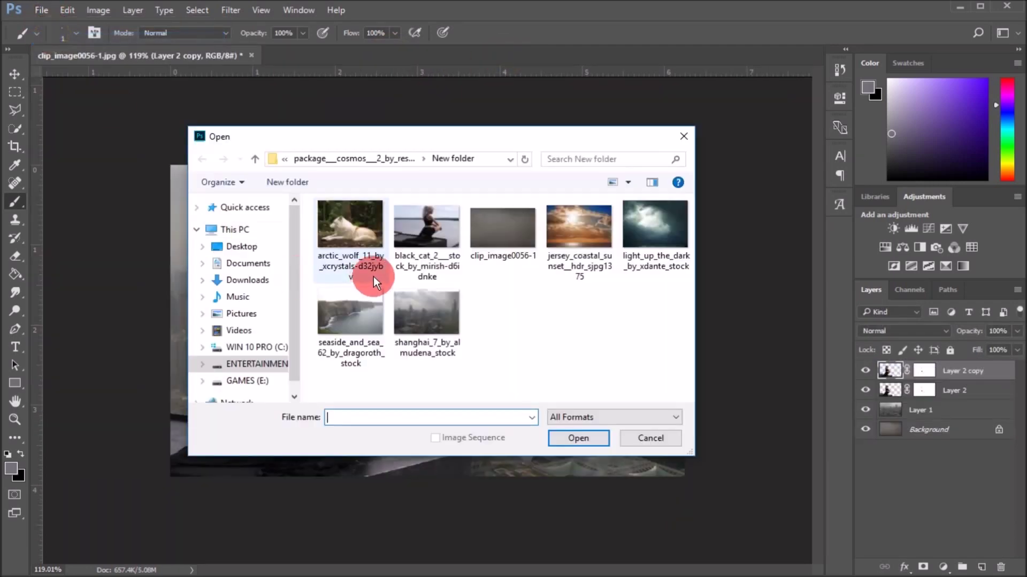
{"action": "left_click", "coordinate": [351, 229]}
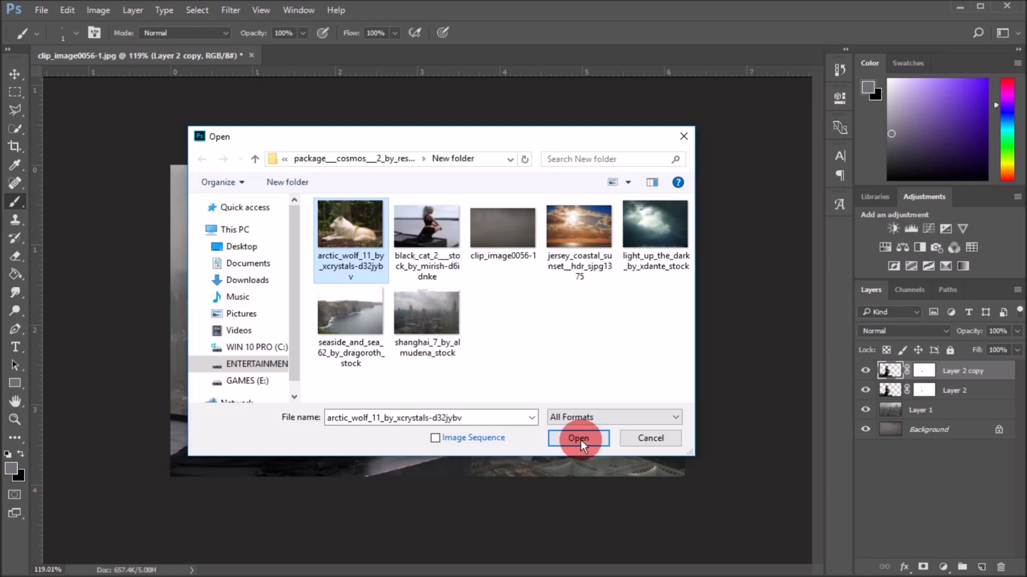
{"action": "left_click", "coordinate": [578, 438]}
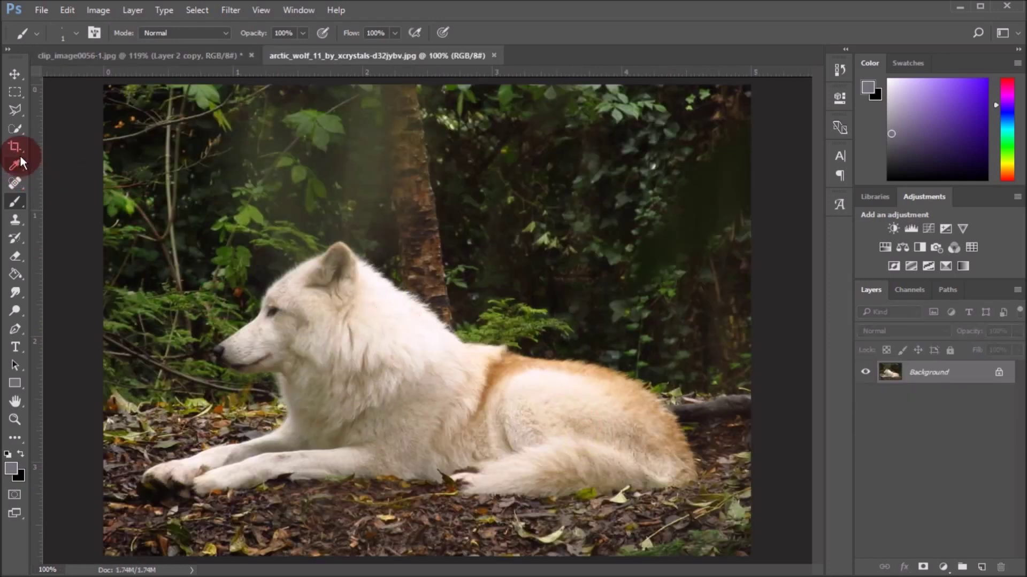
Quick-select the white wolf and drag it into the skyline composite as Layer 3
{"action": "left_click", "coordinate": [15, 128]}
{"action": "left_click_drag", "start_coordinate": [242, 289], "coordinate": [288, 289]}
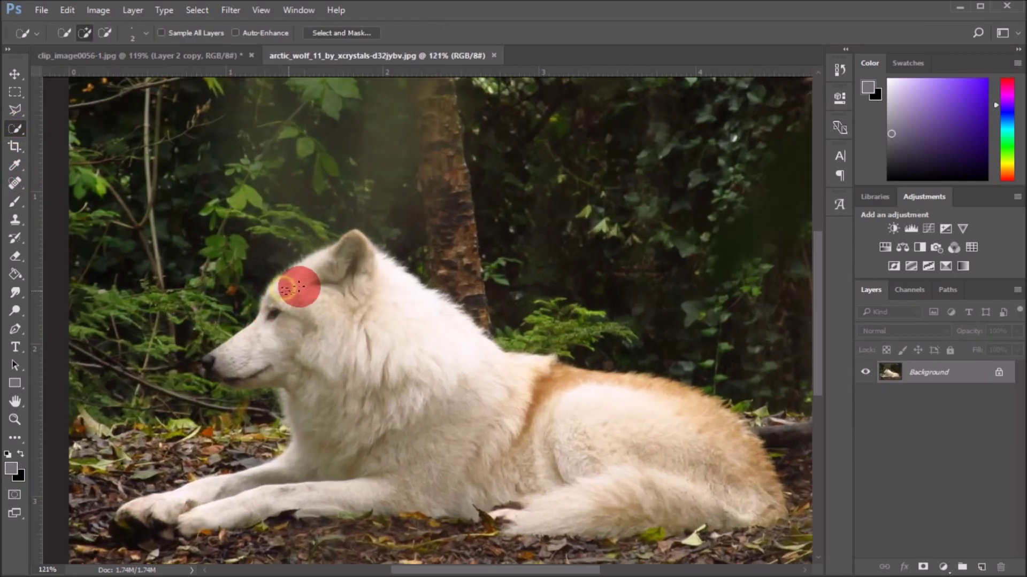
{"action": "mouse_move", "coordinate": [356, 244]}
{"action": "left_mouse_down"}
{"action": "mouse_move", "coordinate": [456, 353]}
{"action": "mouse_move", "coordinate": [548, 399]}
{"action": "mouse_move", "coordinate": [703, 435]}
{"action": "mouse_move", "coordinate": [369, 495]}
{"action": "mouse_move", "coordinate": [172, 502]}
{"action": "mouse_move", "coordinate": [355, 456]}
{"action": "mouse_move", "coordinate": [280, 350]}
{"action": "mouse_move", "coordinate": [212, 367]}
{"action": "mouse_move", "coordinate": [449, 316]}
{"action": "mouse_move", "coordinate": [440, 346]}
{"action": "mouse_move", "coordinate": [394, 378]}
{"action": "left_mouse_up"}
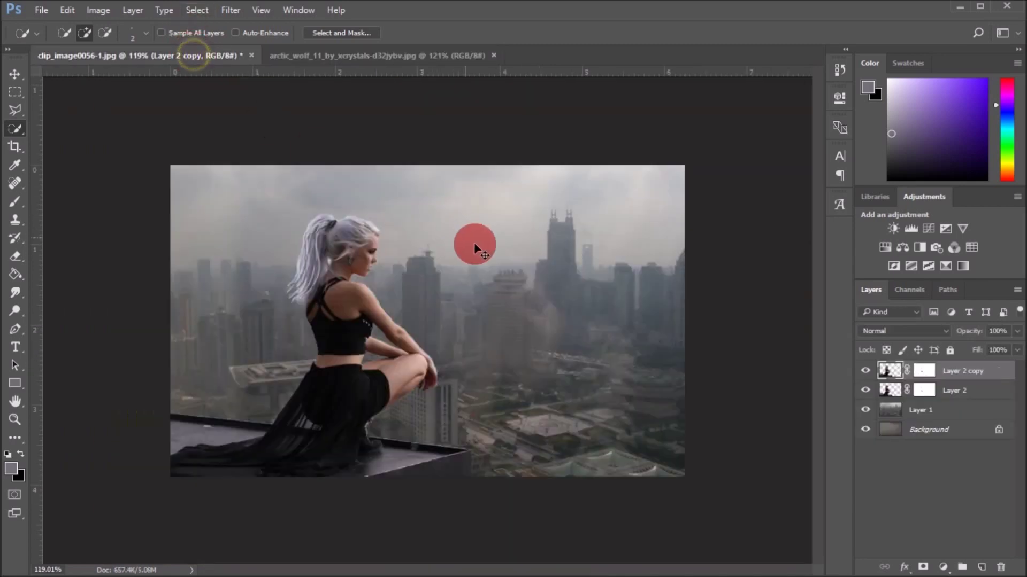
{"action": "left_click_drag", "start_coordinate": [428, 307], "coordinate": [474, 242]}
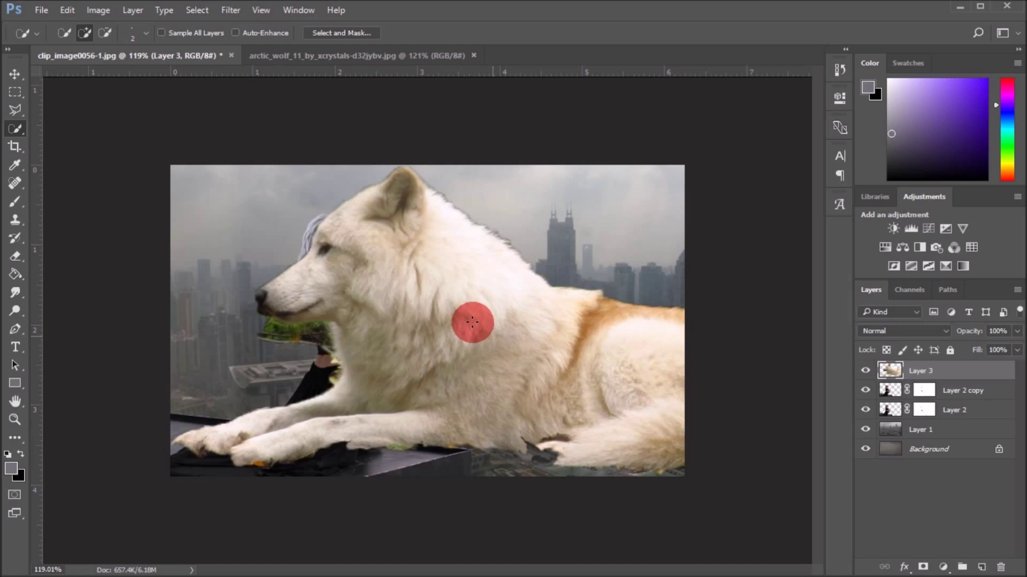
Free-transform the wolf layer, flip it horizontally and move it toward the left
{"action": "right_click", "coordinate": [426, 228]}
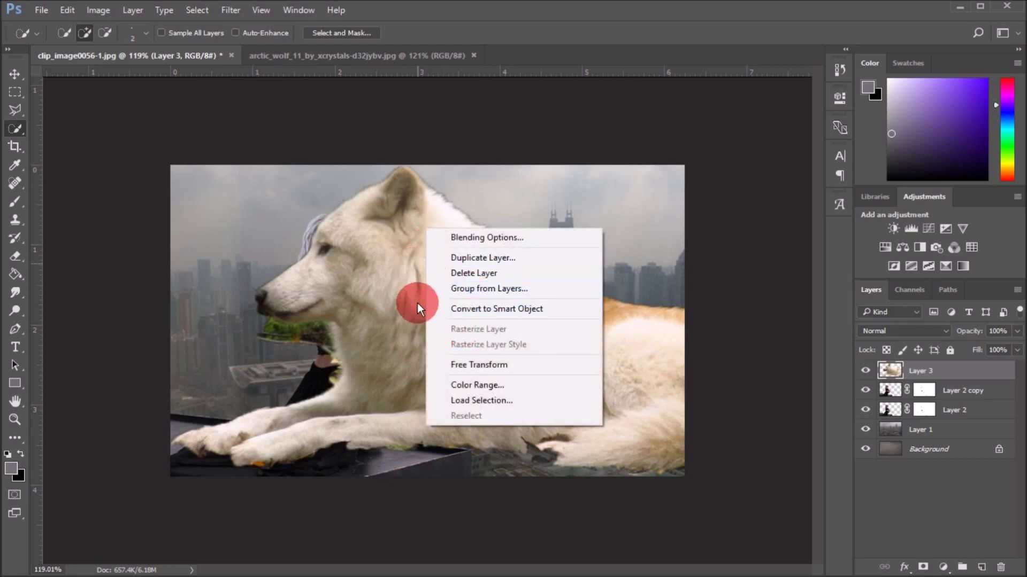
{"action": "left_click", "coordinate": [582, 20]}
{"action": "key", "text": "ctrl+t"}
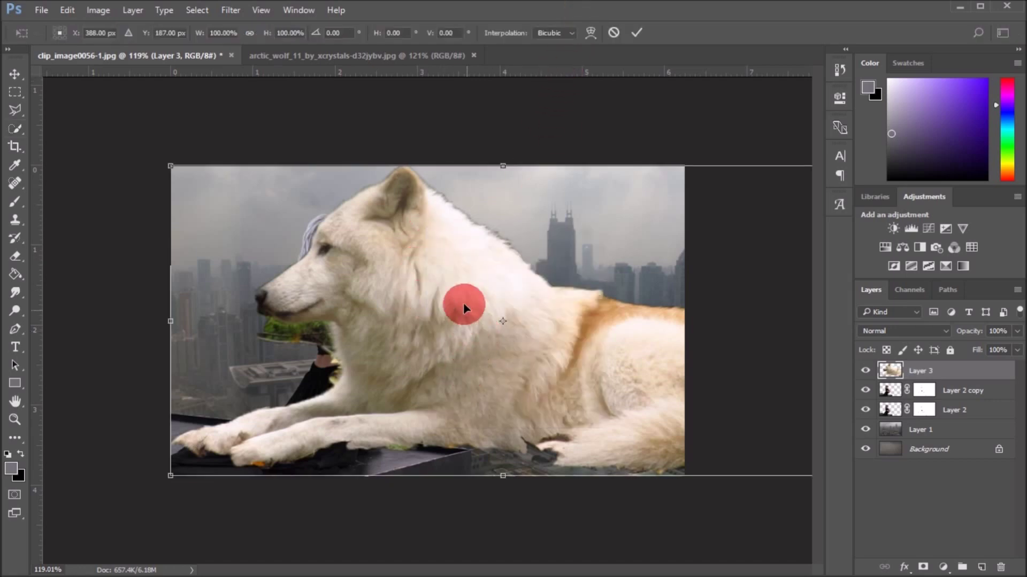
{"action": "right_click", "coordinate": [464, 303]}
{"action": "left_click", "coordinate": [538, 514]}
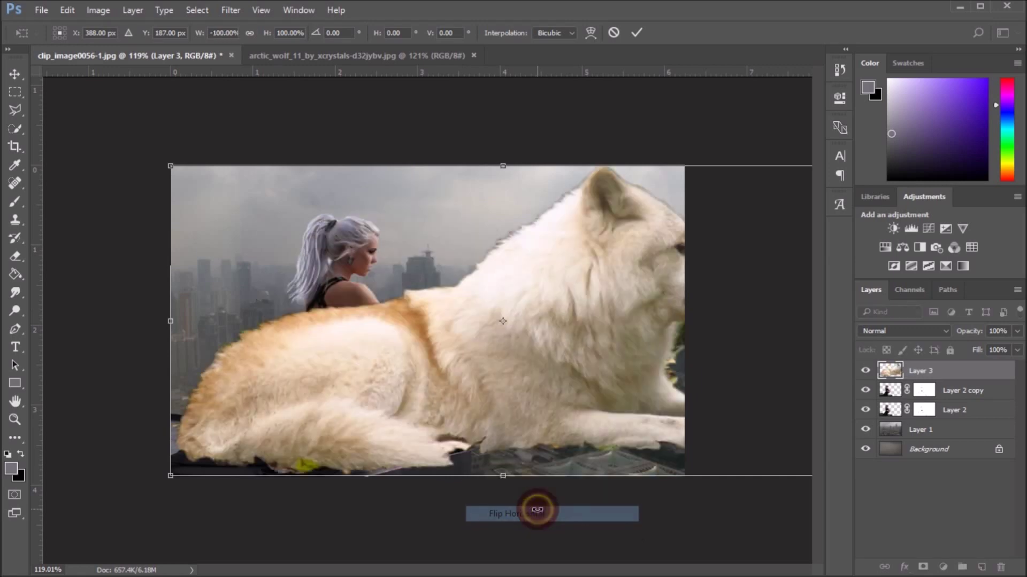
{"action": "mouse_move", "coordinate": [574, 323]}
{"action": "left_mouse_down"}
{"action": "mouse_move", "coordinate": [429, 348]}
{"action": "mouse_move", "coordinate": [280, 343]}
{"action": "left_mouse_up"}
Scale the wolf down to about 57%, position it beside the woman and commit
{"action": "mouse_move", "coordinate": [542, 189]}
{"action": "left_mouse_down"}
{"action": "mouse_move", "coordinate": [330, 377]}
{"action": "mouse_move", "coordinate": [328, 352]}
{"action": "left_mouse_up"}
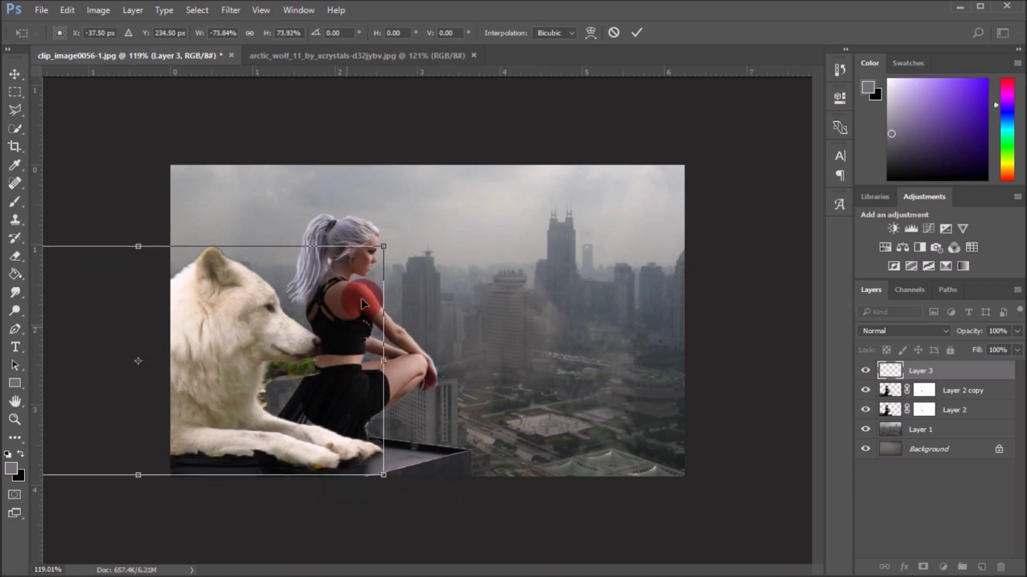
{"action": "left_click_drag", "start_coordinate": [380, 242], "coordinate": [321, 275]}
{"action": "left_click_drag", "start_coordinate": [294, 337], "coordinate": [340, 342]}
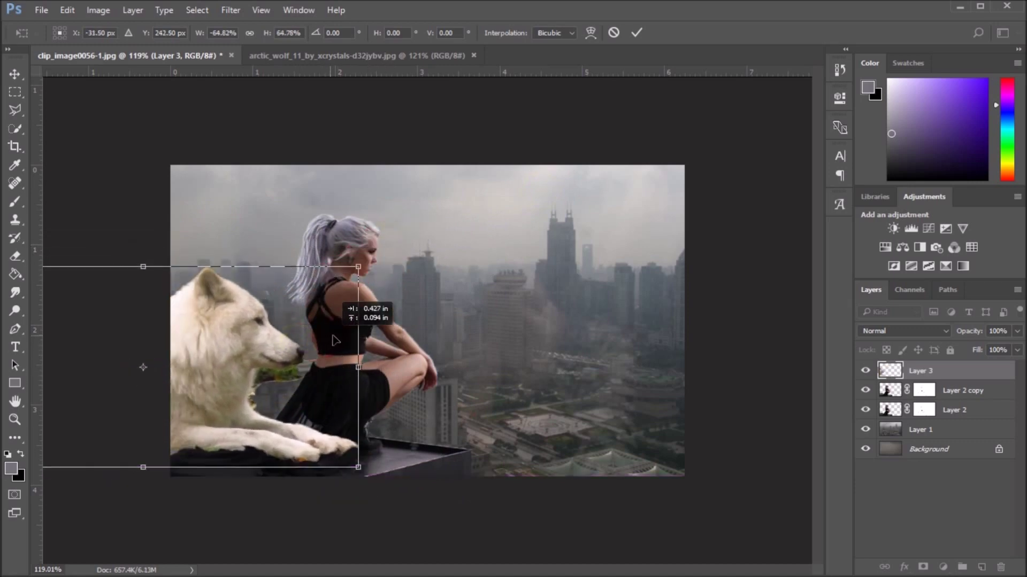
{"action": "left_click_drag", "start_coordinate": [370, 282], "coordinate": [347, 300]}
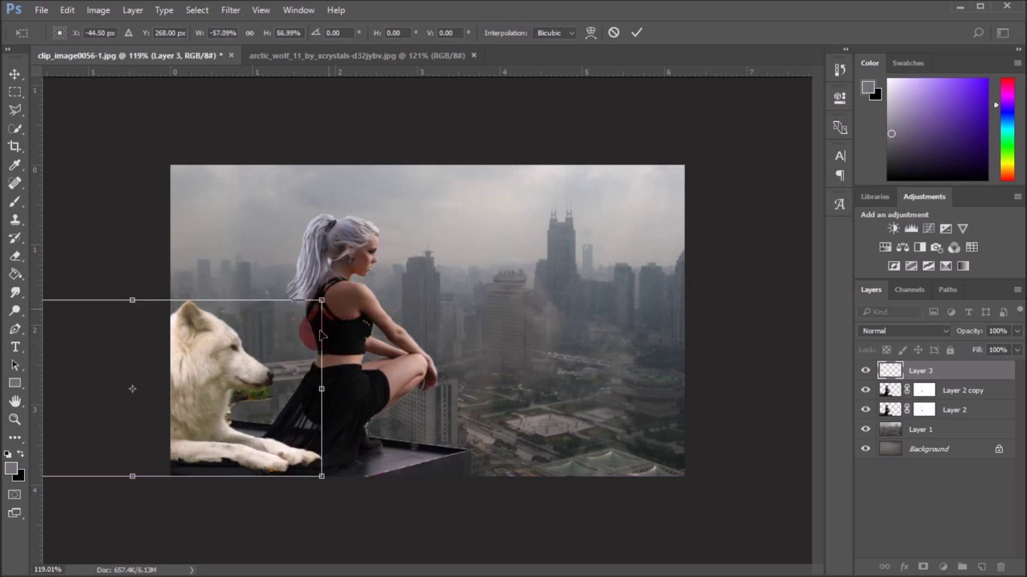
{"action": "left_click_drag", "start_coordinate": [342, 355], "coordinate": [346, 341]}
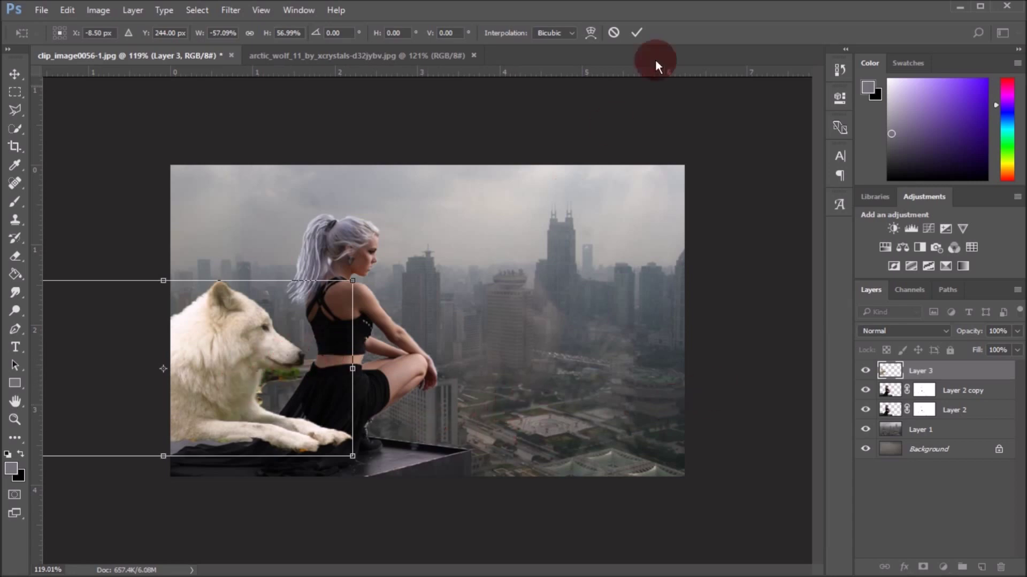
{"action": "left_click", "coordinate": [636, 32]}
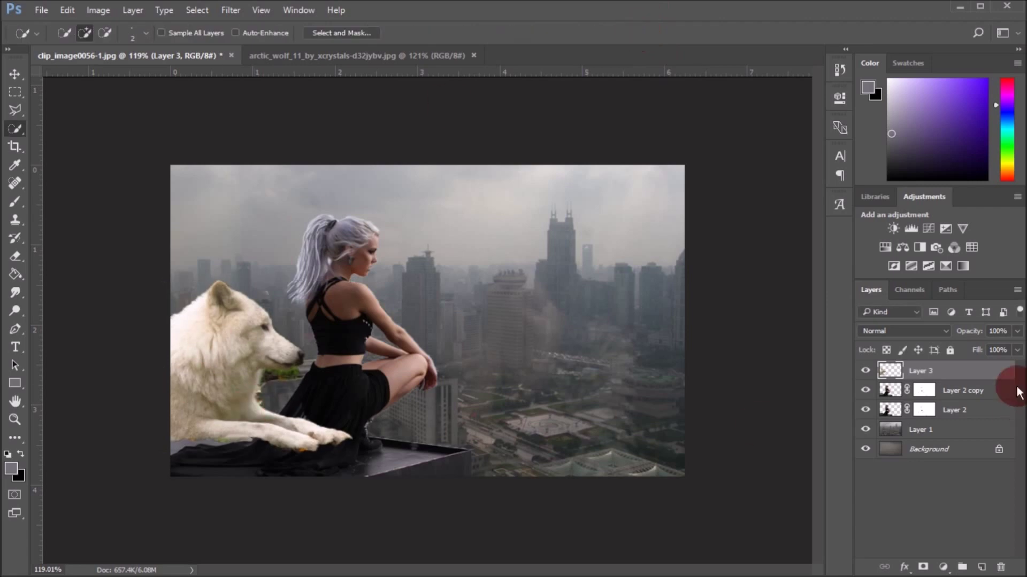
Add a layer mask to Layer 3 and brush out the green fringe along the wolf's jaw
{"action": "left_click", "coordinate": [923, 567]}
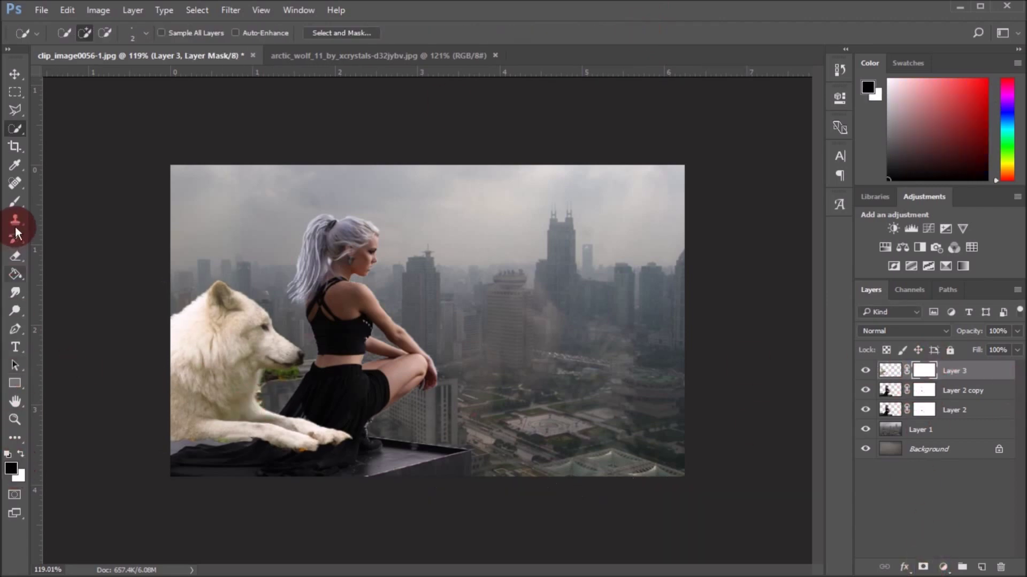
{"action": "left_click", "coordinate": [16, 202]}
{"action": "scroll", "coordinate": [271, 332], "scroll_direction": "up", "scroll_amount": 10}
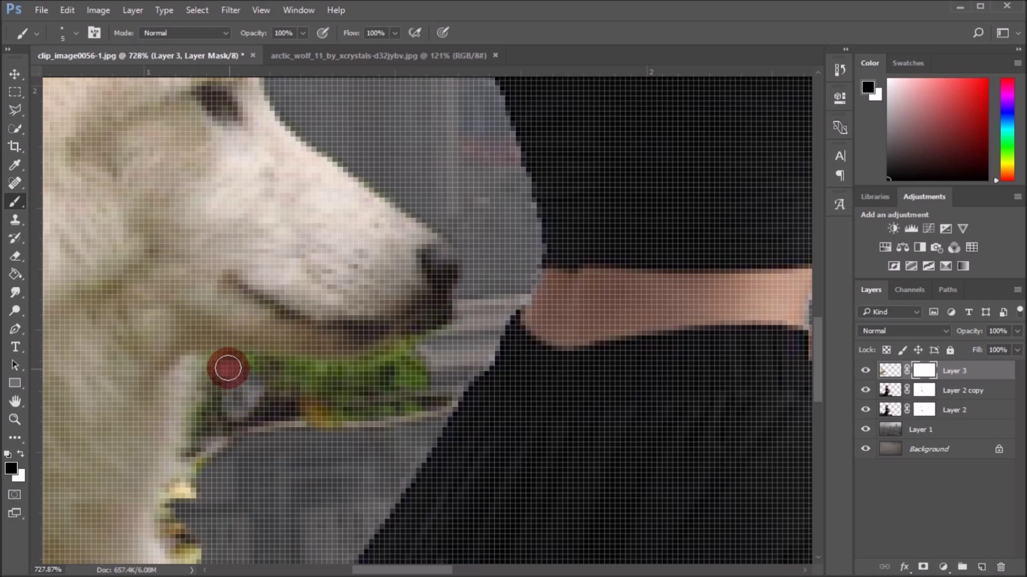
{"action": "left_click_drag", "start_coordinate": [223, 369], "coordinate": [275, 403]}
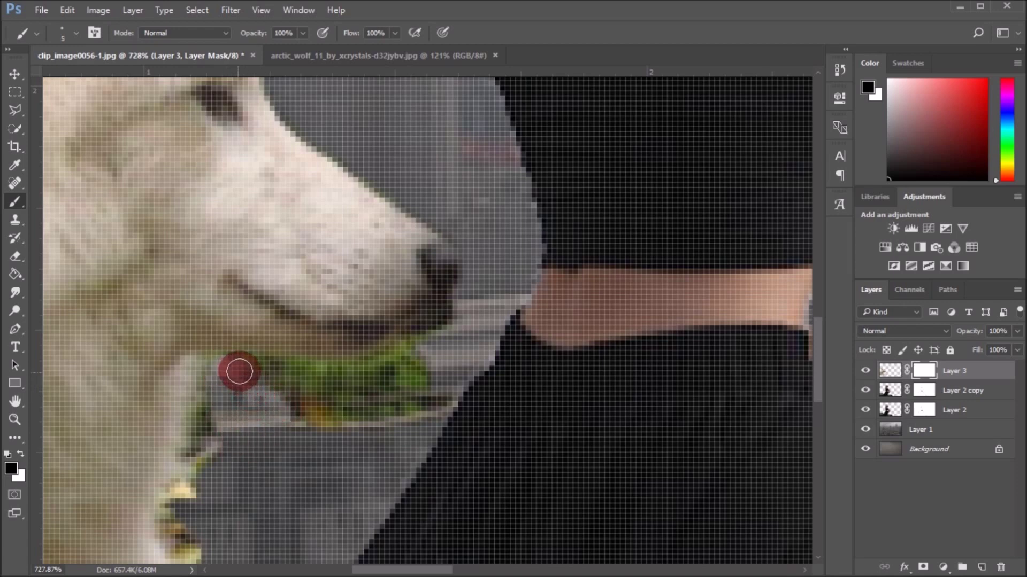
{"action": "left_click_drag", "start_coordinate": [218, 398], "coordinate": [204, 447]}
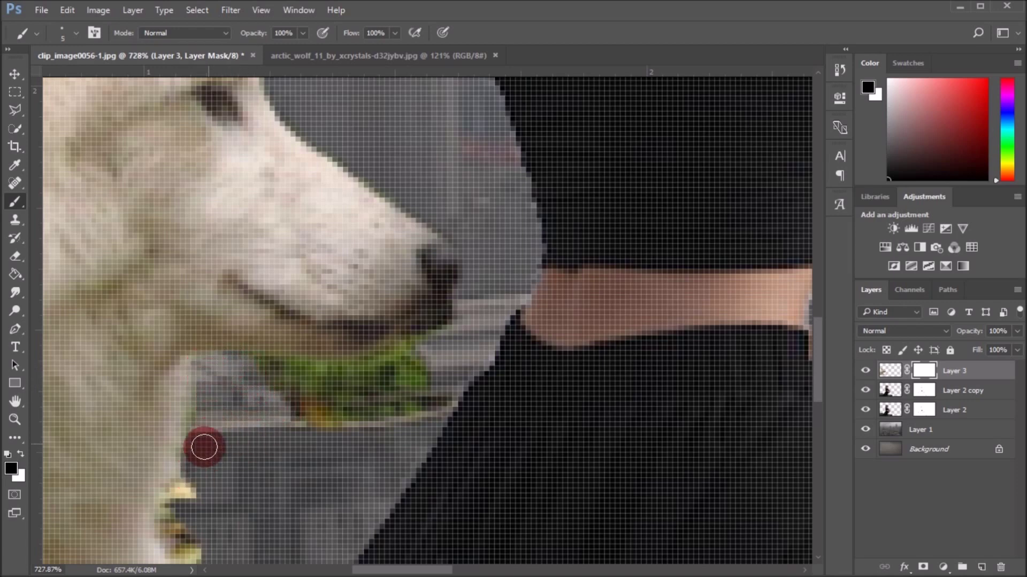
{"action": "left_click_drag", "start_coordinate": [204, 407], "coordinate": [183, 543]}
Mask out the remaining green collar band under the wolf's jaw, undoing one stray stroke
{"action": "mouse_move", "coordinate": [334, 385]}
{"action": "left_mouse_down"}
{"action": "mouse_move", "coordinate": [275, 376]}
{"action": "mouse_move", "coordinate": [470, 378]}
{"action": "mouse_move", "coordinate": [360, 382]}
{"action": "mouse_move", "coordinate": [401, 361]}
{"action": "left_mouse_up"}
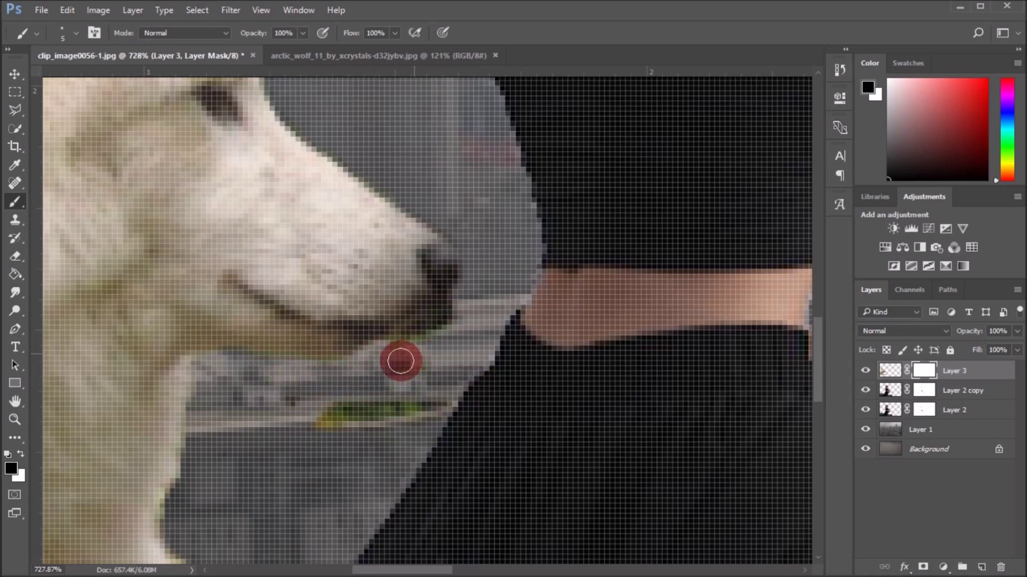
{"action": "key", "text": "ctrl+z"}
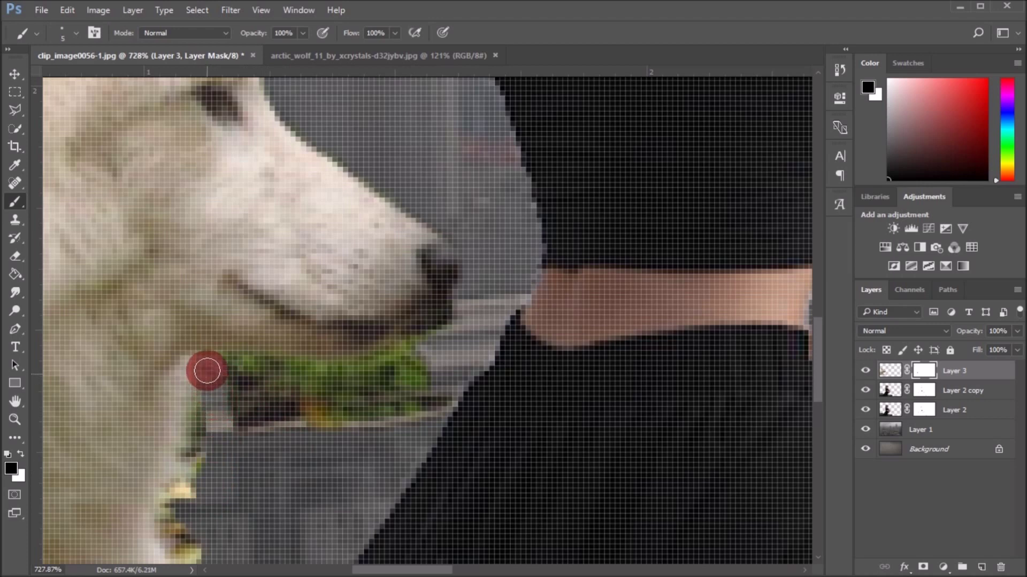
{"action": "left_click_drag", "start_coordinate": [206, 367], "coordinate": [431, 408]}
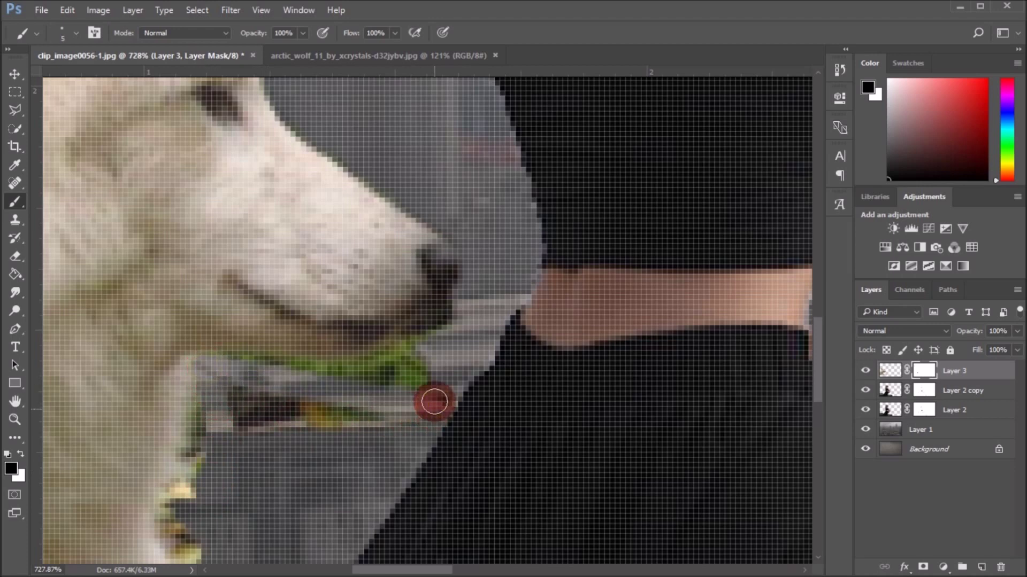
{"action": "left_click_drag", "start_coordinate": [408, 371], "coordinate": [225, 367]}
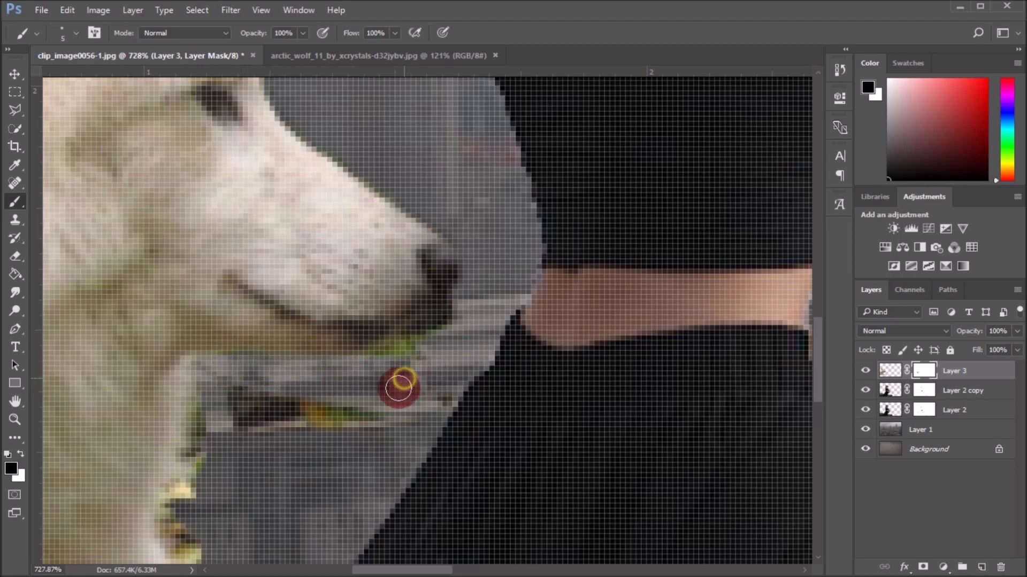
{"action": "mouse_move", "coordinate": [461, 333]}
{"action": "left_mouse_down"}
{"action": "mouse_move", "coordinate": [303, 401]}
{"action": "mouse_move", "coordinate": [344, 417]}
{"action": "mouse_move", "coordinate": [393, 351]}
{"action": "left_mouse_up"}
{"action": "scroll", "coordinate": [361, 373], "scroll_direction": "down", "scroll_amount": 3}
{"action": "scroll", "coordinate": [294, 392], "scroll_direction": "down", "scroll_amount": 2}
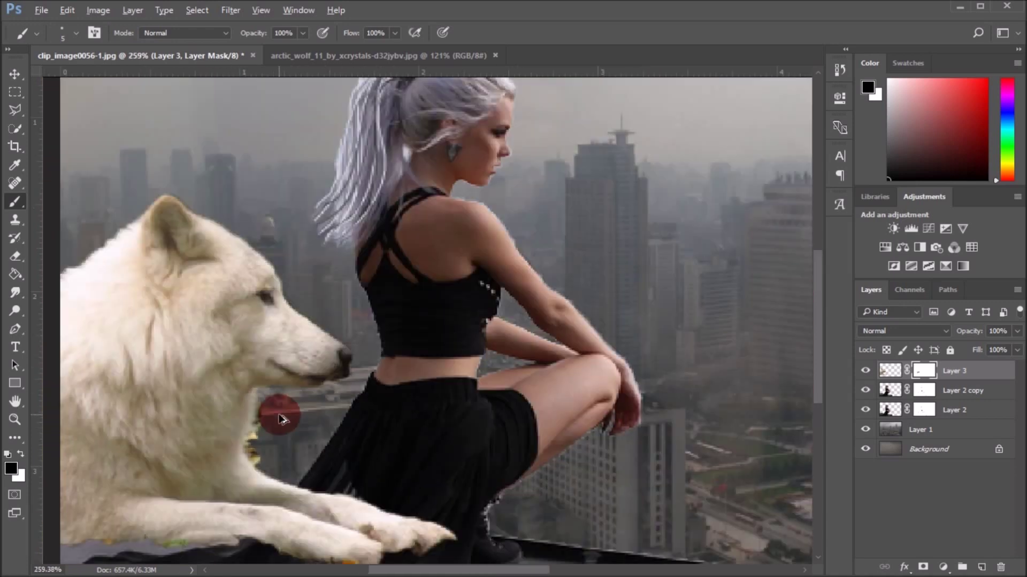
Mask out collar remnants and yellowish fringe down the wolf's neck edge
{"action": "left_click_drag", "start_coordinate": [324, 394], "coordinate": [261, 436]}
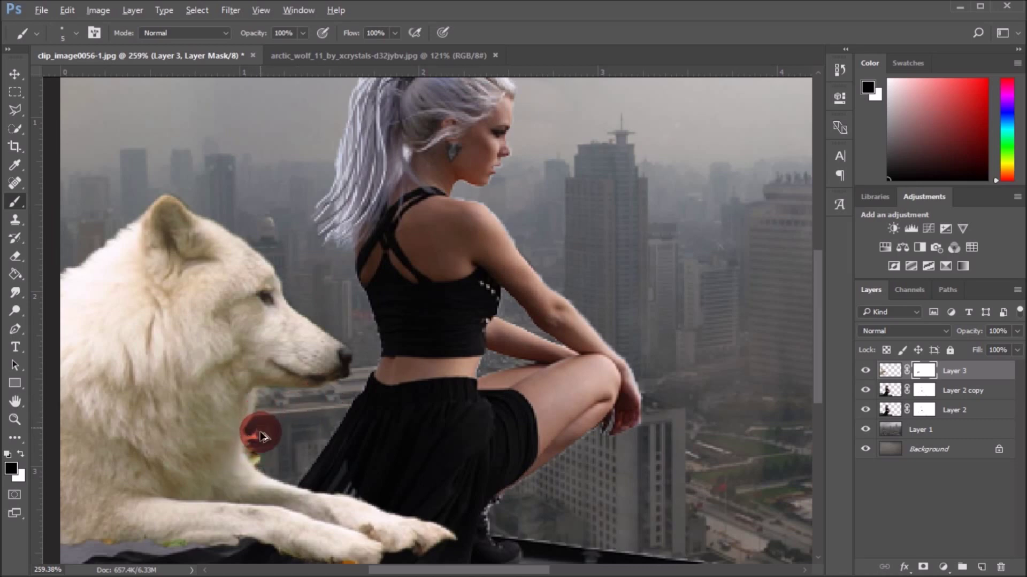
{"action": "scroll", "coordinate": [237, 446], "scroll_direction": "up", "scroll_amount": 3}
{"action": "scroll", "coordinate": [247, 419], "scroll_direction": "up", "scroll_amount": 3}
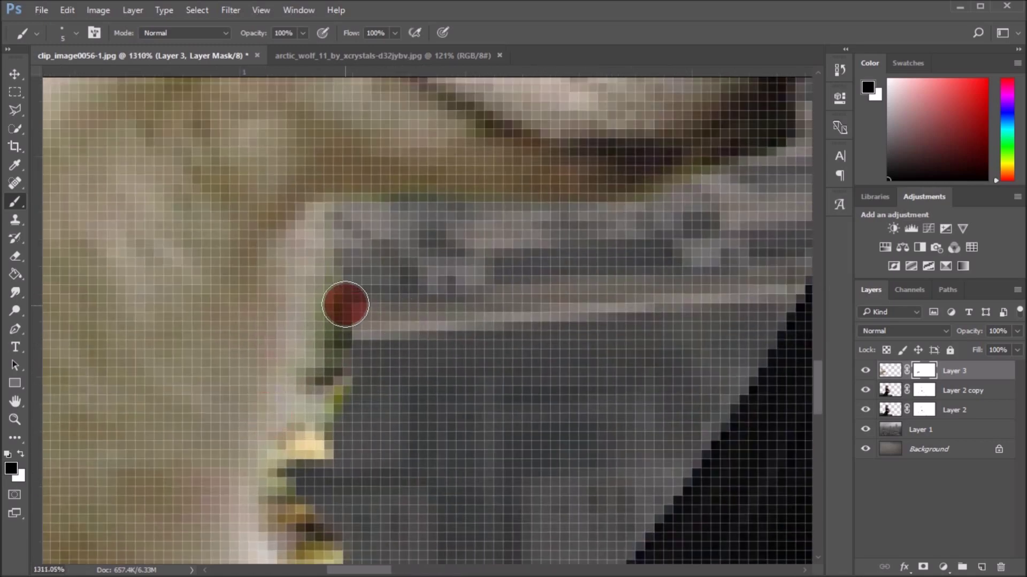
{"action": "left_click_drag", "start_coordinate": [360, 308], "coordinate": [310, 475]}
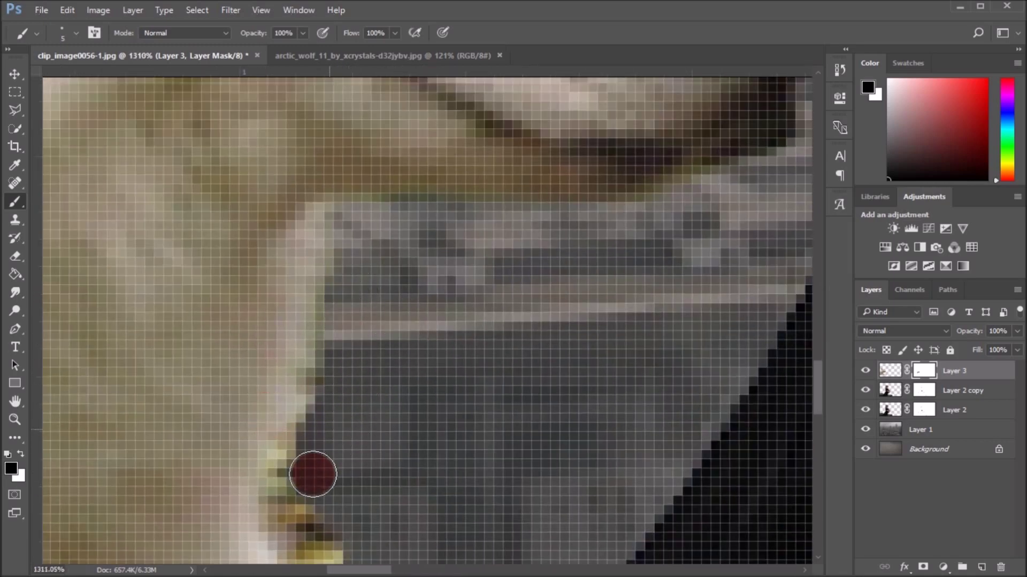
{"action": "scroll", "coordinate": [343, 437], "scroll_direction": "down", "scroll_amount": 2}
{"action": "scroll", "coordinate": [342, 437], "scroll_direction": "down", "scroll_amount": 1}
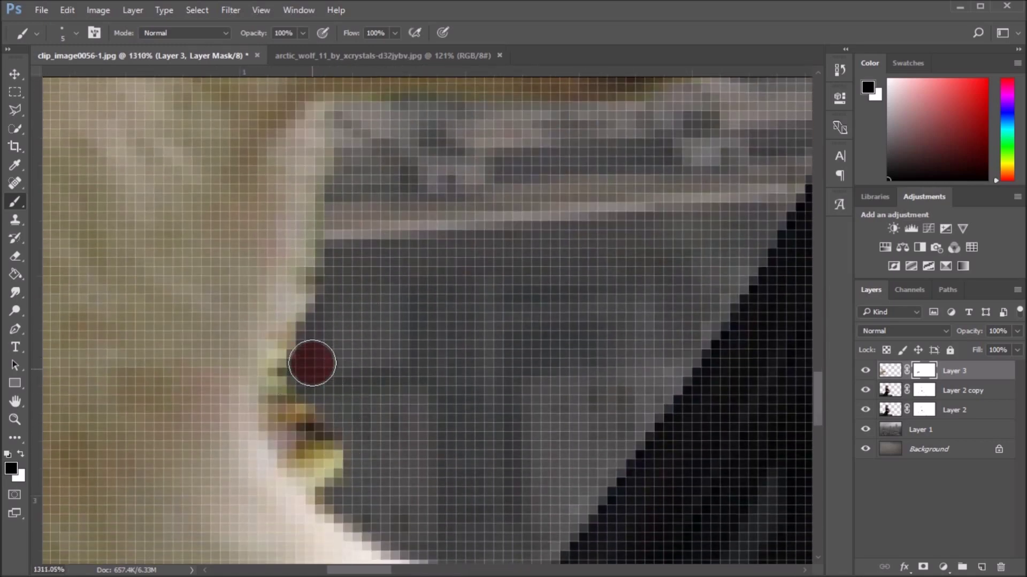
{"action": "mouse_move", "coordinate": [299, 364]}
{"action": "left_mouse_down"}
{"action": "mouse_move", "coordinate": [307, 419]}
{"action": "mouse_move", "coordinate": [335, 475]}
{"action": "mouse_move", "coordinate": [345, 233]}
{"action": "left_mouse_up"}
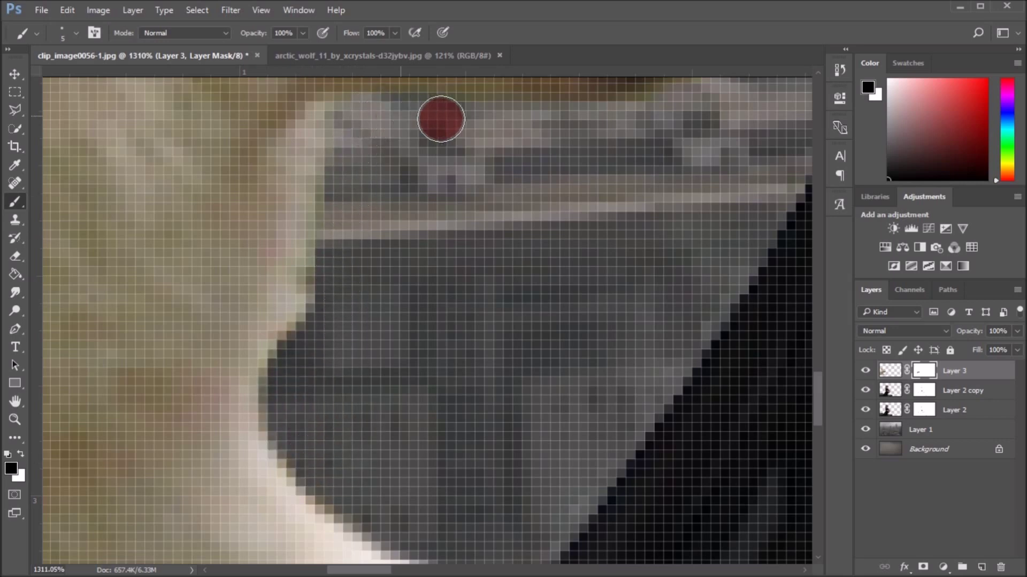
{"action": "left_click_drag", "start_coordinate": [342, 133], "coordinate": [334, 287]}
{"action": "scroll", "coordinate": [430, 268], "scroll_direction": "down", "scroll_amount": 3}
{"action": "scroll", "coordinate": [406, 299], "scroll_direction": "down", "scroll_amount": 4}
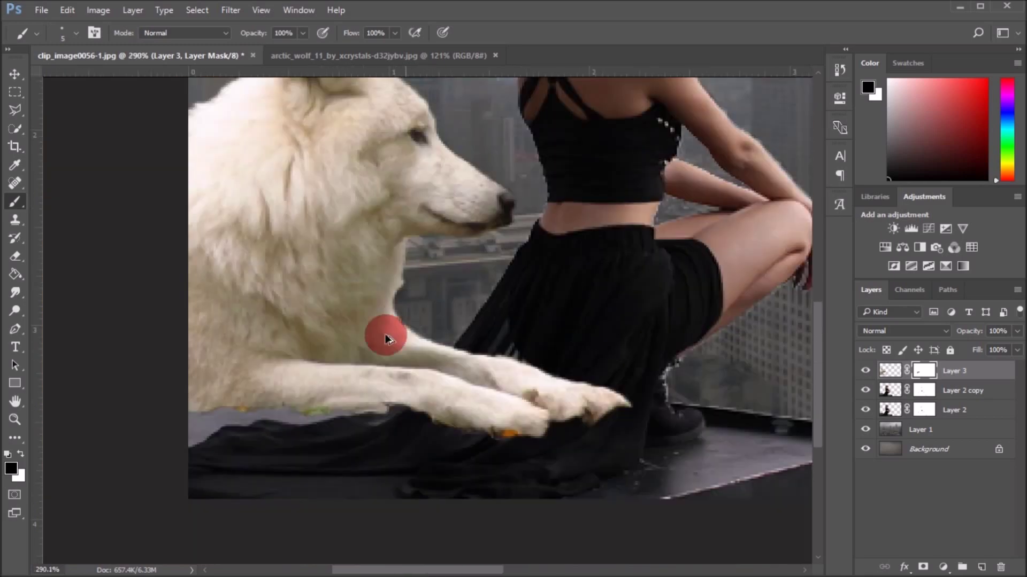
{"action": "scroll", "coordinate": [213, 428], "scroll_direction": "up", "scroll_amount": 3}
{"action": "scroll", "coordinate": [229, 405], "scroll_direction": "up", "scroll_amount": 4}
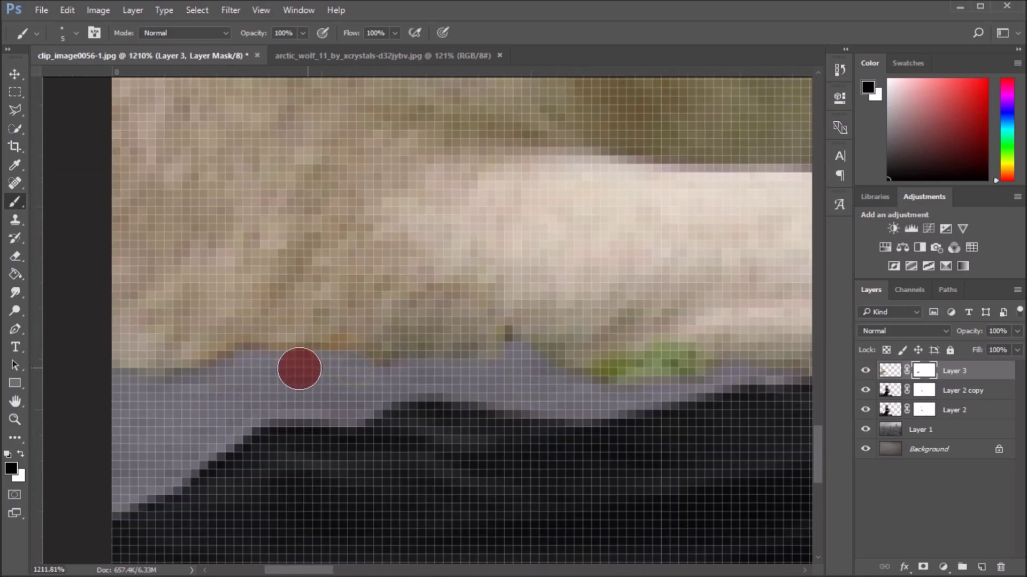
Trim the fringe along the wolf's lower edge and around its paws
{"action": "mouse_move", "coordinate": [204, 385]}
{"action": "left_mouse_down"}
{"action": "mouse_move", "coordinate": [427, 375]}
{"action": "mouse_move", "coordinate": [593, 390]}
{"action": "mouse_move", "coordinate": [668, 370]}
{"action": "left_mouse_up"}
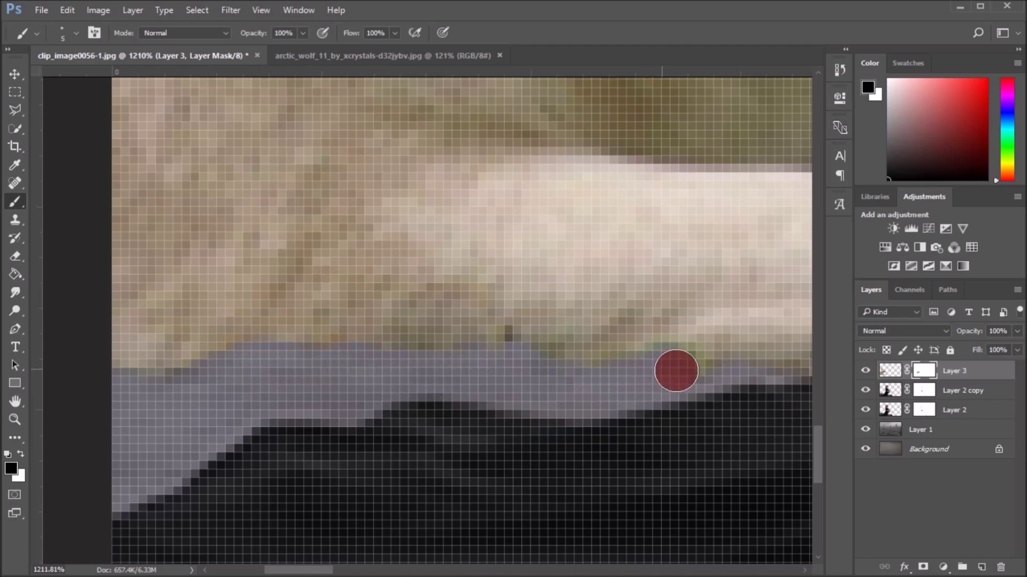
{"action": "scroll", "coordinate": [586, 467], "scroll_direction": "down", "scroll_amount": 3}
{"action": "scroll", "coordinate": [713, 472], "scroll_direction": "down", "scroll_amount": 2}
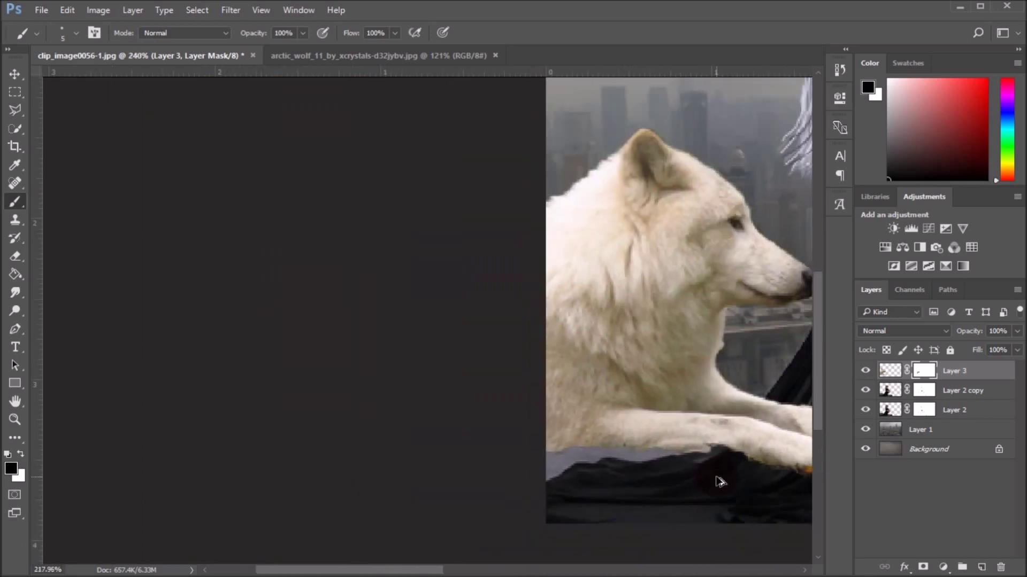
{"action": "scroll", "coordinate": [720, 481], "scroll_direction": "down", "scroll_amount": 2}
{"action": "scroll", "coordinate": [355, 509], "scroll_direction": "up", "scroll_amount": 2}
{"action": "scroll", "coordinate": [99, 509], "scroll_direction": "up", "scroll_amount": 2}
{"action": "scroll", "coordinate": [161, 518], "scroll_direction": "up", "scroll_amount": 2}
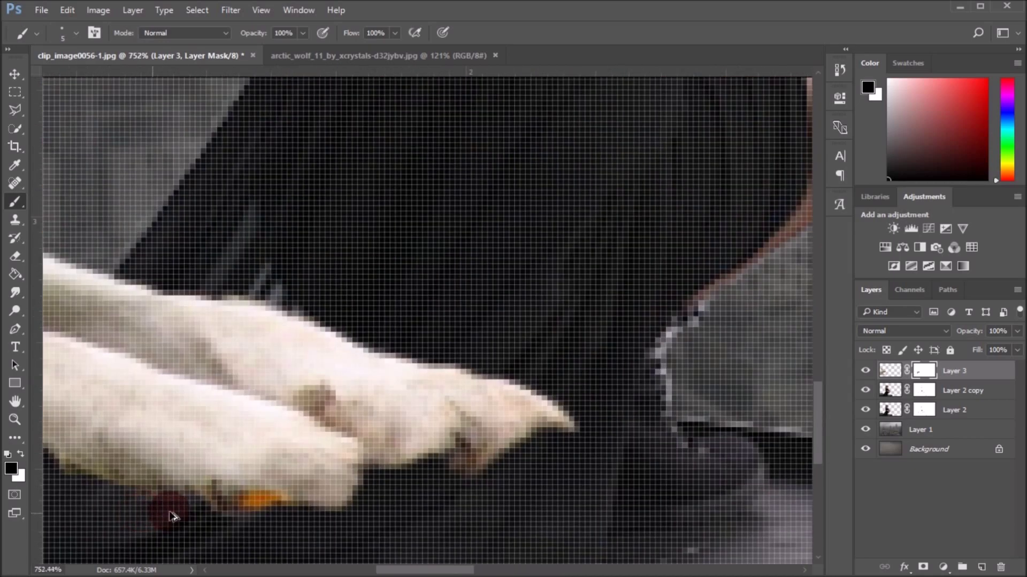
{"action": "scroll", "coordinate": [160, 517], "scroll_direction": "up", "scroll_amount": 1}
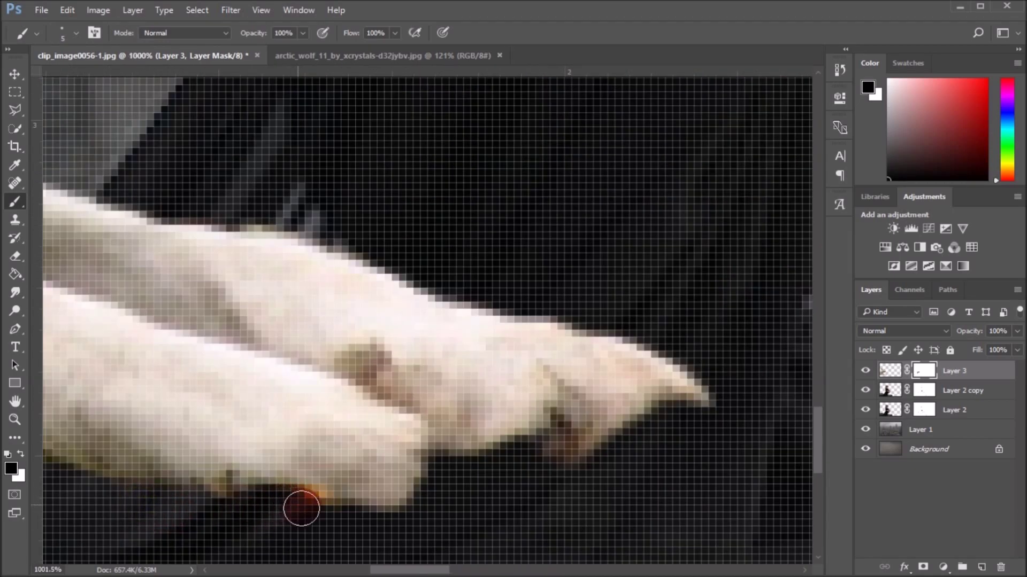
{"action": "scroll", "coordinate": [275, 522], "scroll_direction": "down", "scroll_amount": 2}
{"action": "scroll", "coordinate": [273, 524], "scroll_direction": "down", "scroll_amount": 2}
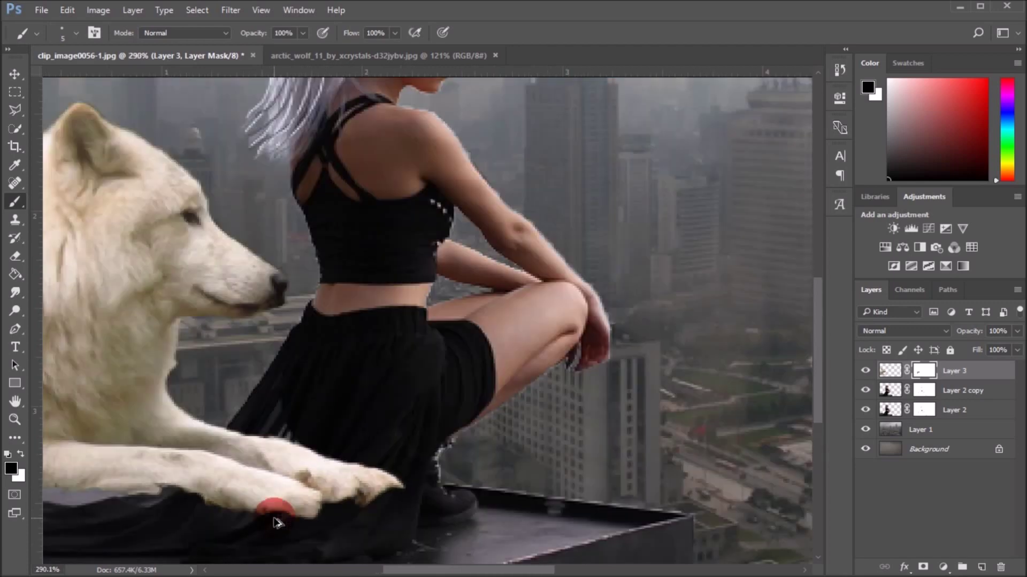
{"action": "scroll", "coordinate": [270, 526], "scroll_direction": "down", "scroll_amount": 1}
{"action": "scroll", "coordinate": [269, 529], "scroll_direction": "down", "scroll_amount": 1}
{"action": "scroll", "coordinate": [179, 474], "scroll_direction": "up", "scroll_amount": 1}
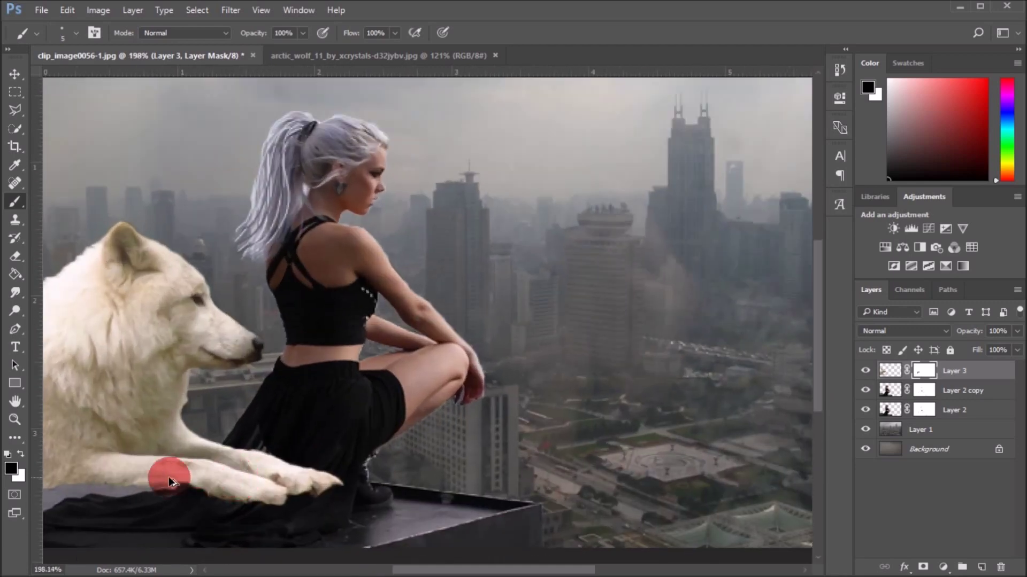
{"action": "scroll", "coordinate": [47, 483], "scroll_direction": "up", "scroll_amount": 1}
{"action": "scroll", "coordinate": [229, 493], "scroll_direction": "up", "scroll_amount": 2}
{"action": "scroll", "coordinate": [465, 460], "scroll_direction": "up", "scroll_amount": 1}
{"action": "mouse_move", "coordinate": [469, 464]}
{"action": "left_mouse_down"}
{"action": "mouse_move", "coordinate": [472, 403]}
{"action": "mouse_move", "coordinate": [435, 364]}
{"action": "mouse_move", "coordinate": [451, 438]}
{"action": "mouse_move", "coordinate": [460, 392]}
{"action": "mouse_move", "coordinate": [446, 428]}
{"action": "mouse_move", "coordinate": [553, 394]}
{"action": "mouse_move", "coordinate": [531, 397]}
{"action": "mouse_move", "coordinate": [600, 413]}
{"action": "mouse_move", "coordinate": [665, 442]}
{"action": "mouse_move", "coordinate": [715, 484]}
{"action": "mouse_move", "coordinate": [745, 488]}
{"action": "left_mouse_up"}
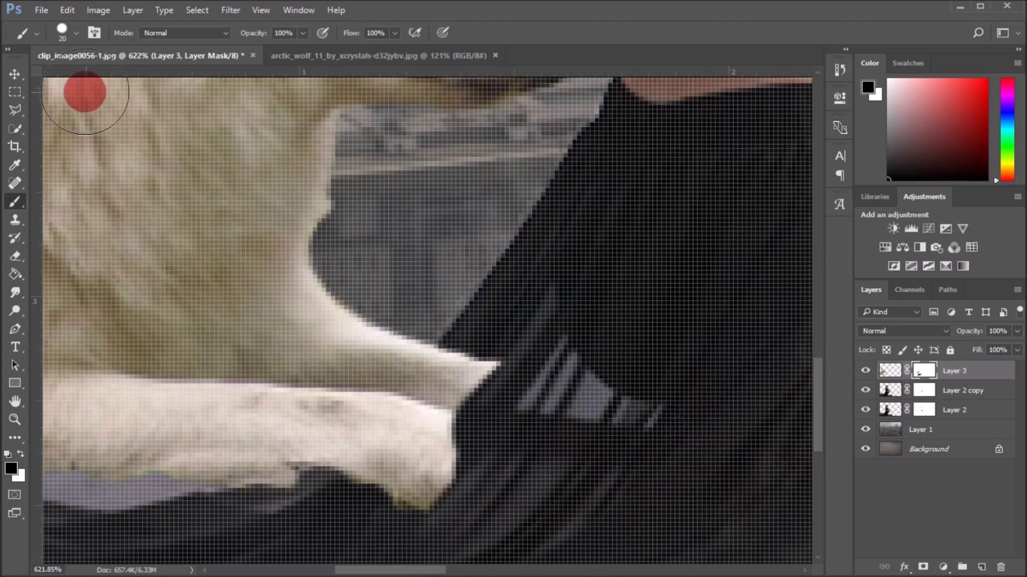
Switch to a soft round brush tip and mask the tip and lower edge of the paw
{"action": "left_click", "coordinate": [82, 30]}
{"action": "left_click", "coordinate": [92, 167]}
{"action": "left_click", "coordinate": [119, 178]}
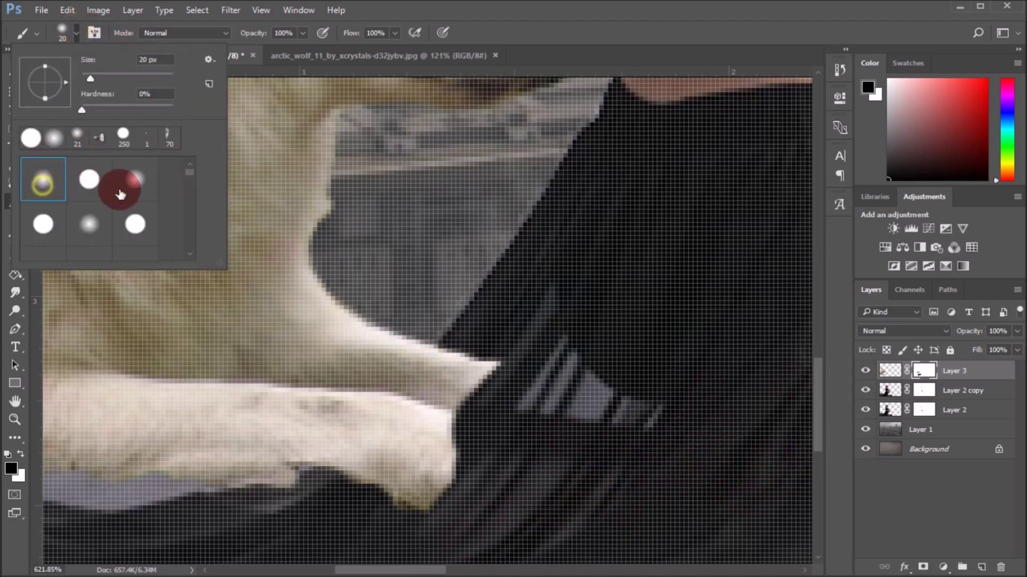
{"action": "left_click", "coordinate": [662, 409]}
{"action": "mouse_move", "coordinate": [661, 409]}
{"action": "left_mouse_down"}
{"action": "mouse_move", "coordinate": [379, 508]}
{"action": "mouse_move", "coordinate": [318, 513]}
{"action": "mouse_move", "coordinate": [423, 454]}
{"action": "mouse_move", "coordinate": [476, 371]}
{"action": "mouse_move", "coordinate": [376, 477]}
{"action": "left_mouse_up"}
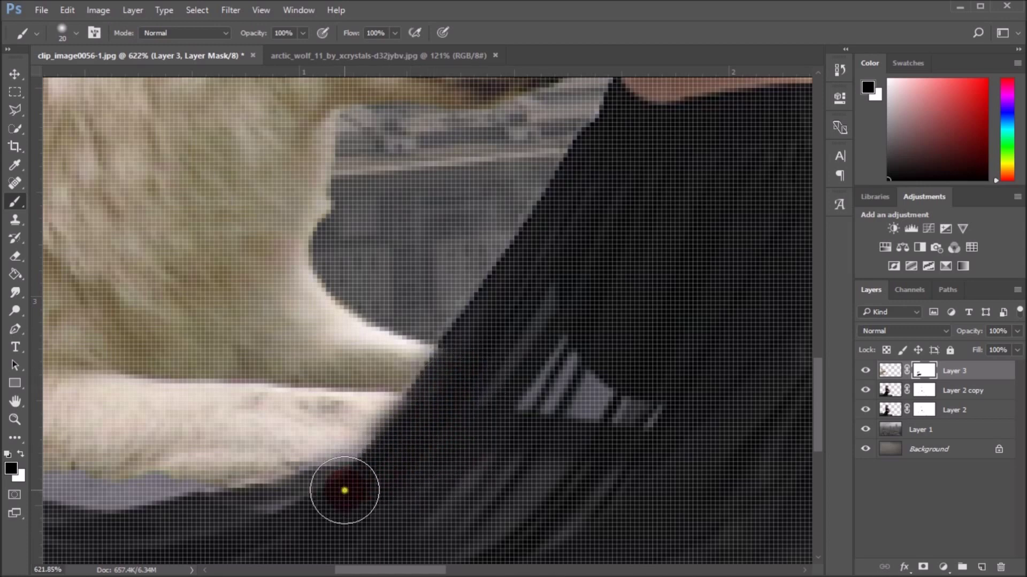
{"action": "mouse_move", "coordinate": [465, 362]}
{"action": "left_mouse_down"}
{"action": "mouse_move", "coordinate": [456, 408]}
{"action": "mouse_move", "coordinate": [353, 517]}
{"action": "mouse_move", "coordinate": [52, 471]}
{"action": "left_mouse_up"}
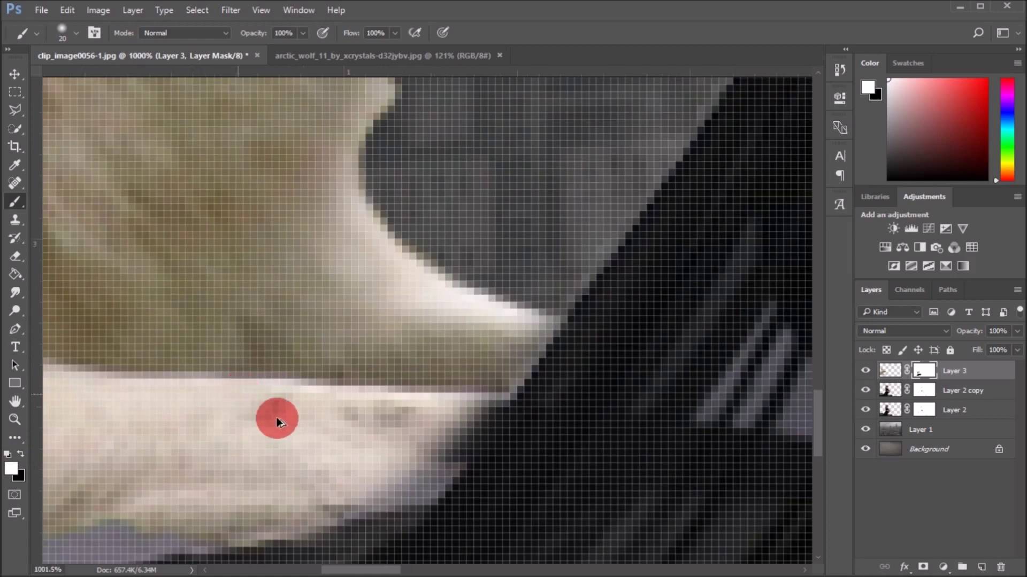
{"action": "scroll", "coordinate": [225, 396], "scroll_direction": "up", "scroll_amount": 3}
Paint black on the mask along the paw's top and edge so it tucks behind the skirt
{"action": "mouse_move", "coordinate": [404, 442]}
{"action": "left_mouse_down"}
{"action": "mouse_move", "coordinate": [394, 435]}
{"action": "mouse_move", "coordinate": [440, 376]}
{"action": "left_mouse_up"}
{"action": "scroll", "coordinate": [439, 369], "scroll_direction": "down", "scroll_amount": 2}
{"action": "scroll", "coordinate": [349, 394], "scroll_direction": "down", "scroll_amount": 2}
{"action": "scroll", "coordinate": [266, 436], "scroll_direction": "down", "scroll_amount": 3}
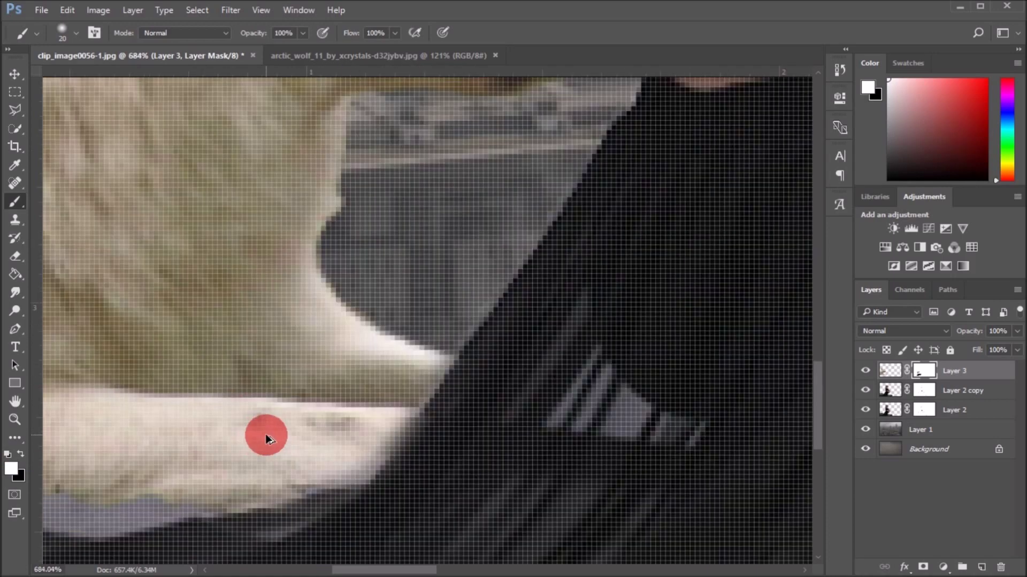
{"action": "scroll", "coordinate": [258, 439], "scroll_direction": "down", "scroll_amount": 2}
{"action": "scroll", "coordinate": [259, 439], "scroll_direction": "down", "scroll_amount": 2}
{"action": "scroll", "coordinate": [231, 437], "scroll_direction": "down", "scroll_amount": 2}
{"action": "scroll", "coordinate": [232, 441], "scroll_direction": "down", "scroll_amount": 1}
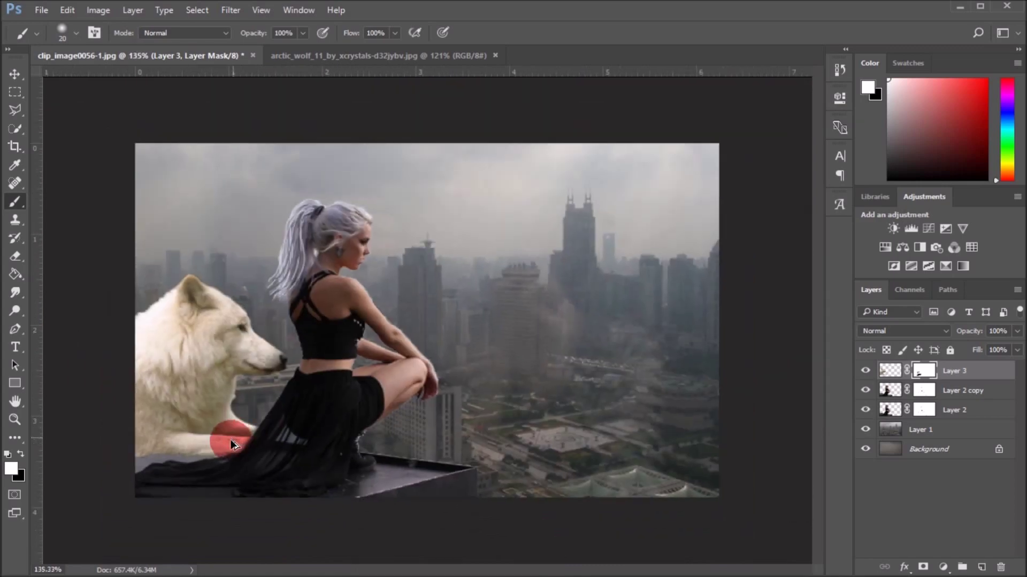
{"action": "scroll", "coordinate": [179, 470], "scroll_direction": "up", "scroll_amount": 2}
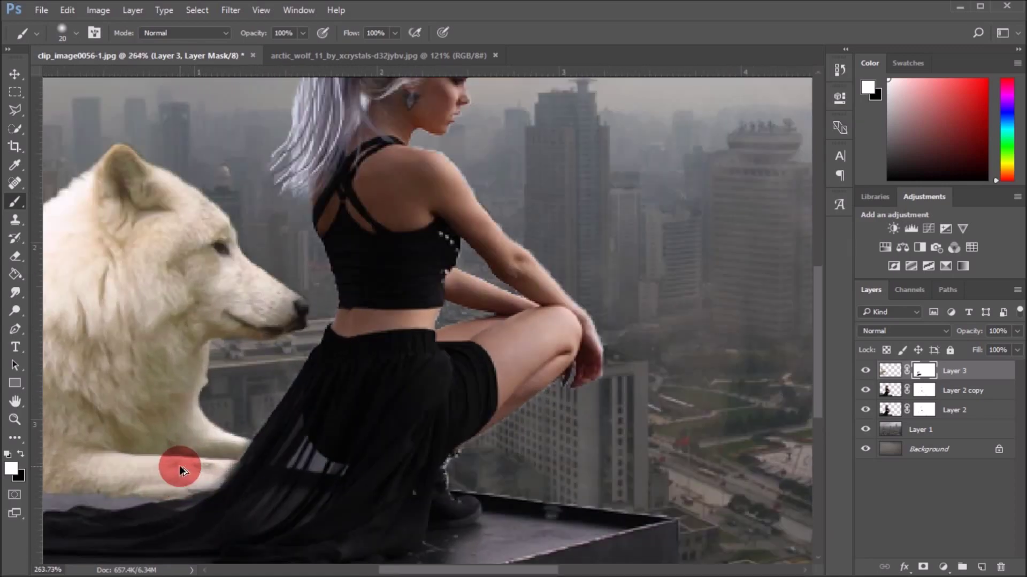
{"action": "scroll", "coordinate": [229, 474], "scroll_direction": "up", "scroll_amount": 3}
{"action": "scroll", "coordinate": [31, 464], "scroll_direction": "up", "scroll_amount": 2}
{"action": "key", "text": "d"}
{"action": "left_click_drag", "start_coordinate": [310, 474], "coordinate": [251, 521]}
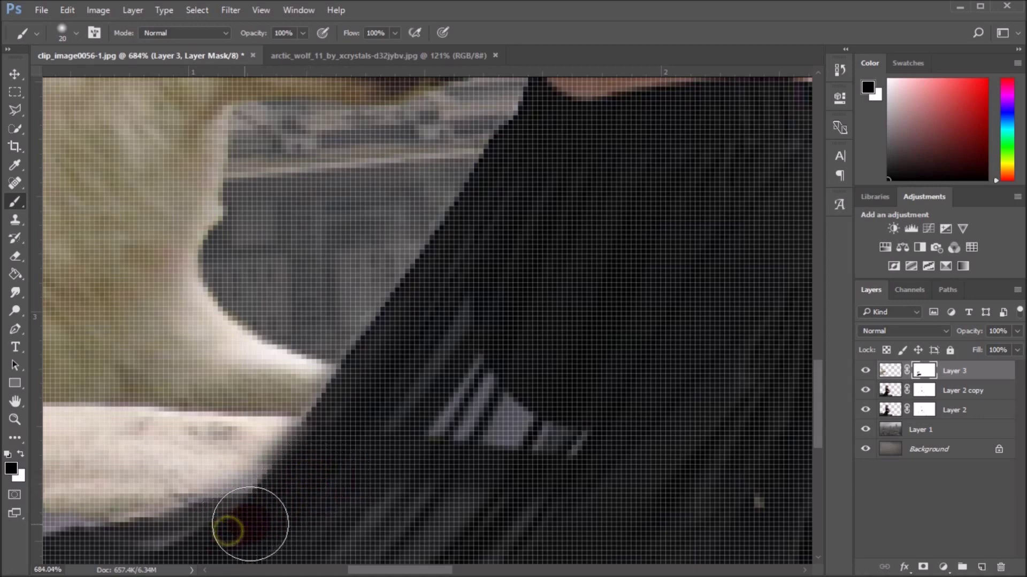
{"action": "scroll", "coordinate": [251, 516], "scroll_direction": "down", "scroll_amount": 3}
{"action": "scroll", "coordinate": [165, 504], "scroll_direction": "down", "scroll_amount": 2}
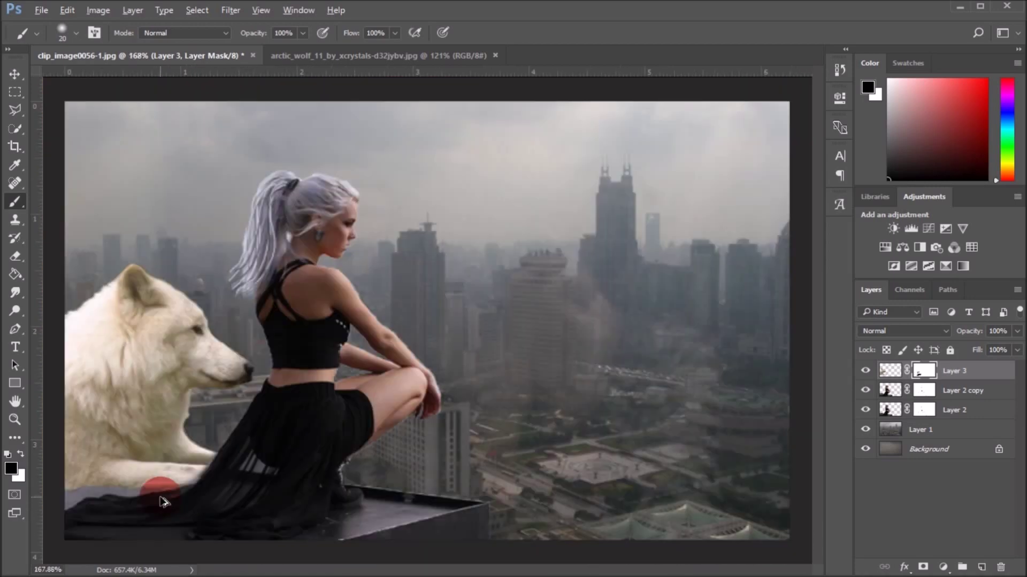
{"action": "scroll", "coordinate": [164, 502], "scroll_direction": "down", "scroll_amount": 1}
Choose the Clone Stamp tool on Layer 3's pixels with default black and white colours
{"action": "left_click", "coordinate": [14, 218]}
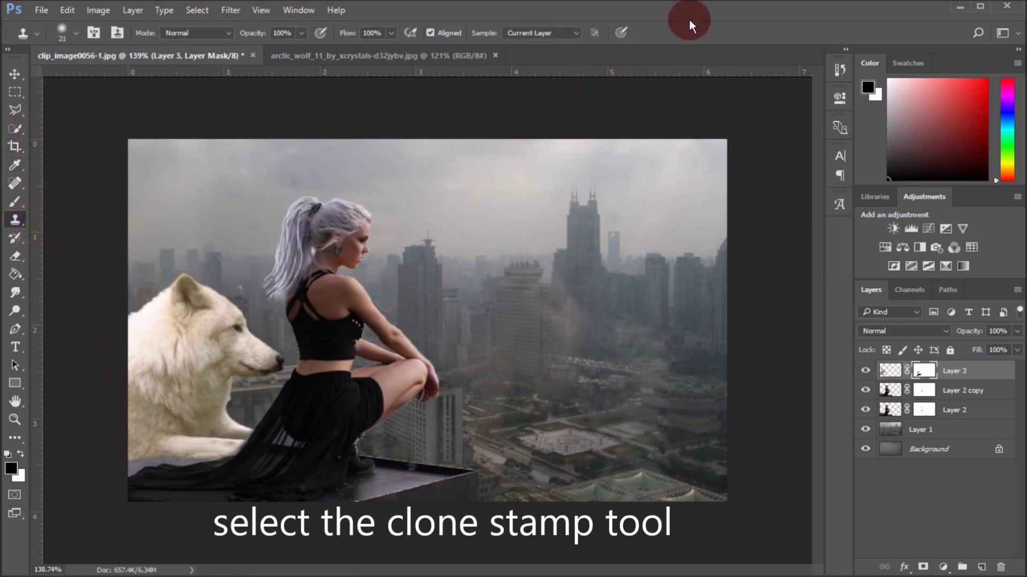
{"action": "left_click", "coordinate": [879, 374]}
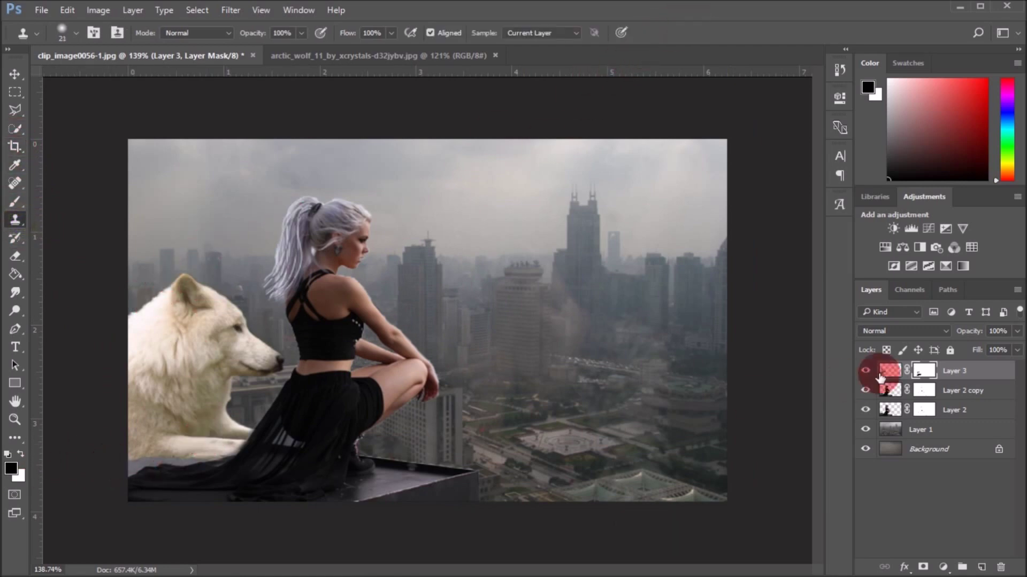
{"action": "left_click", "coordinate": [890, 371]}
{"action": "scroll", "coordinate": [74, 486], "scroll_direction": "up", "scroll_amount": 5}
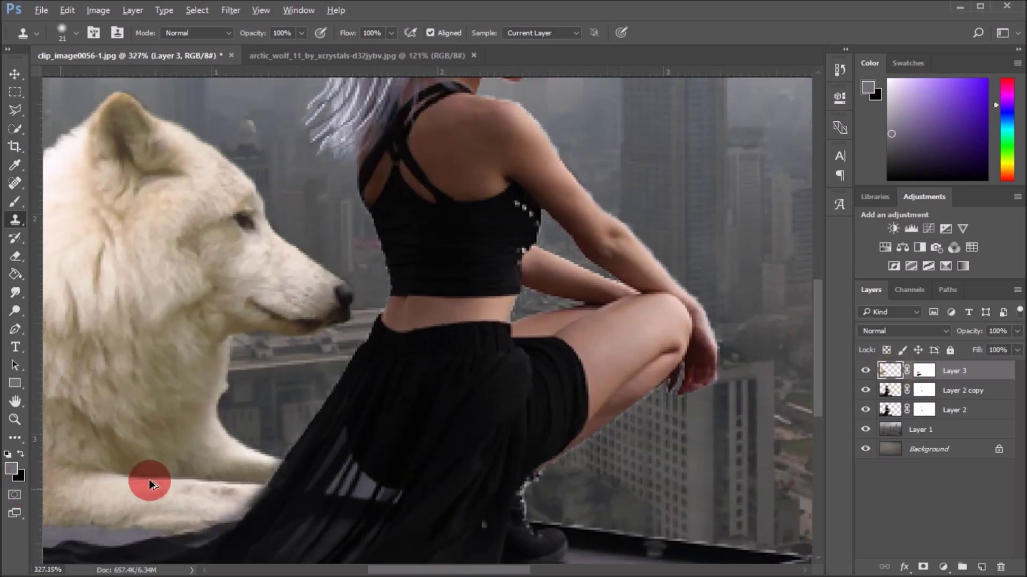
{"action": "key", "text": "d"}
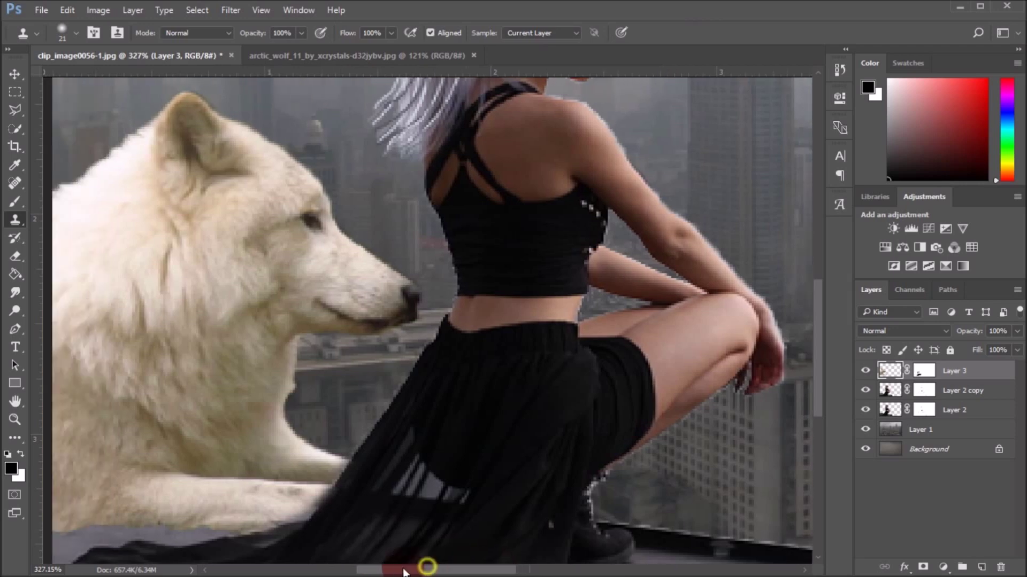
{"action": "left_click_drag", "start_coordinate": [422, 571], "coordinate": [344, 550]}
{"action": "scroll", "coordinate": [201, 496], "scroll_direction": "up", "scroll_amount": 2}
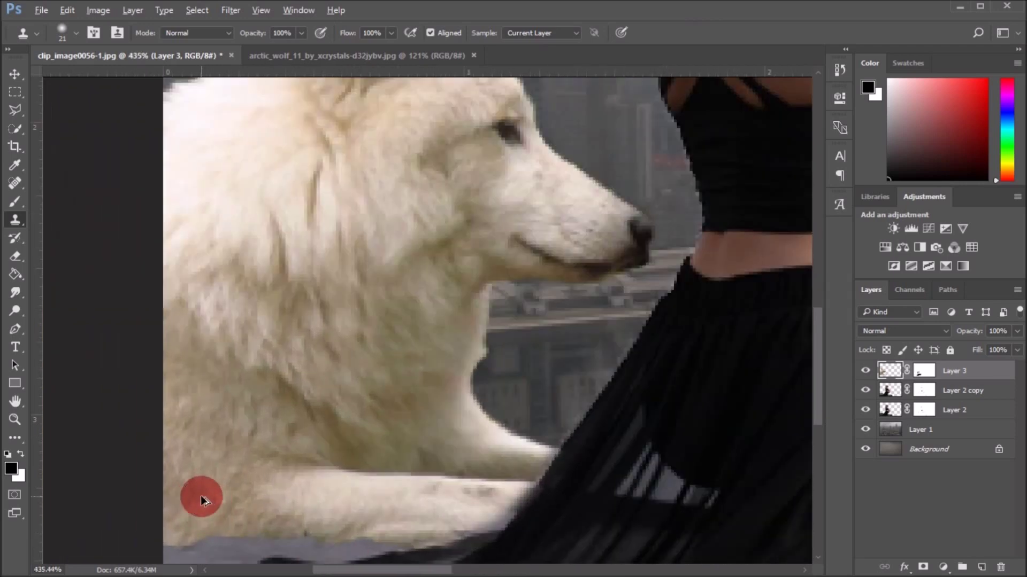
{"action": "scroll", "coordinate": [222, 490], "scroll_direction": "up", "scroll_amount": 1}
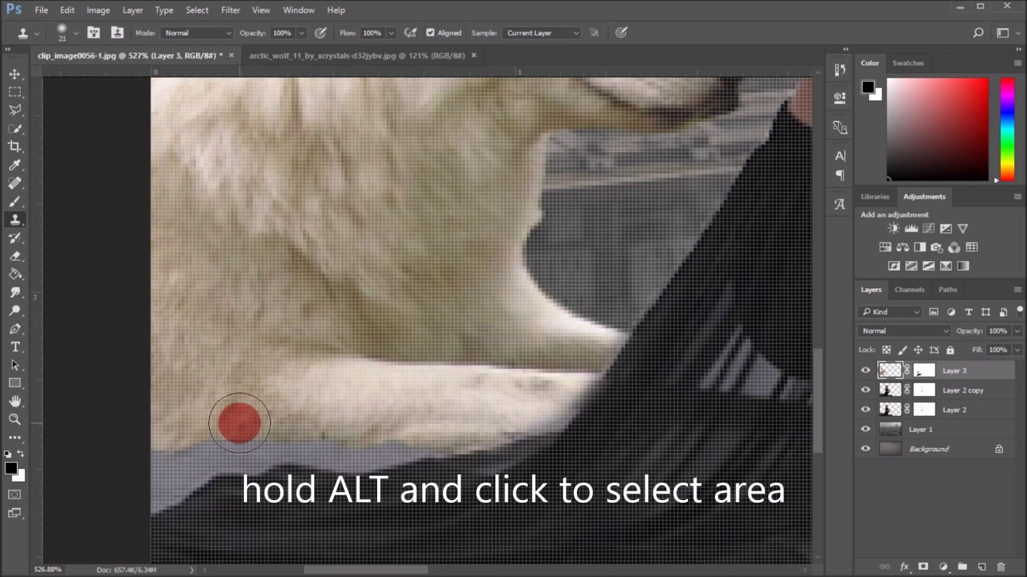
Try cloning onto the grey band and dismiss the missing clone source warning
{"action": "left_click", "coordinate": [222, 430], "text": "alt"}
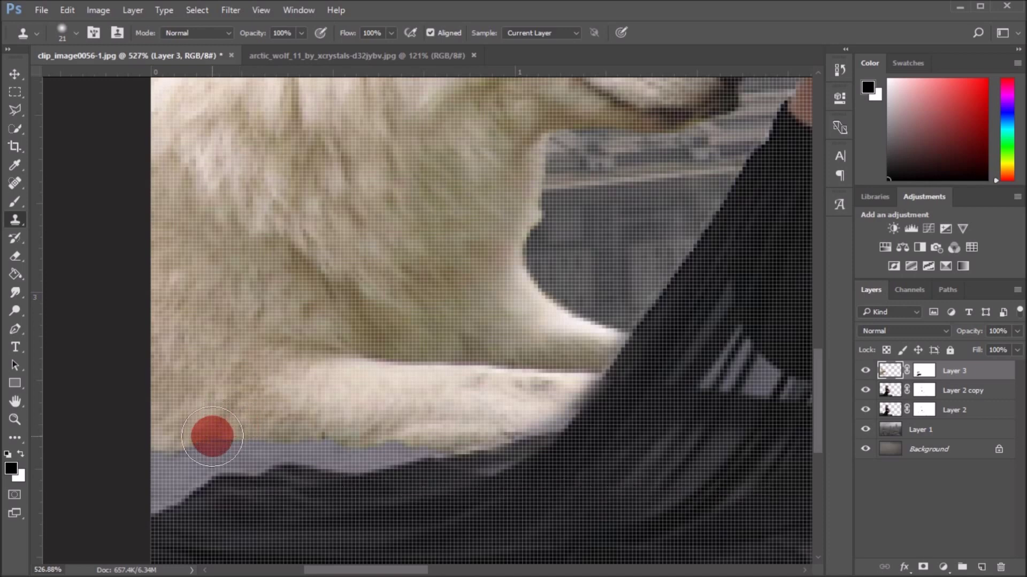
{"action": "left_click", "coordinate": [213, 437]}
{"action": "left_click", "coordinate": [564, 232]}
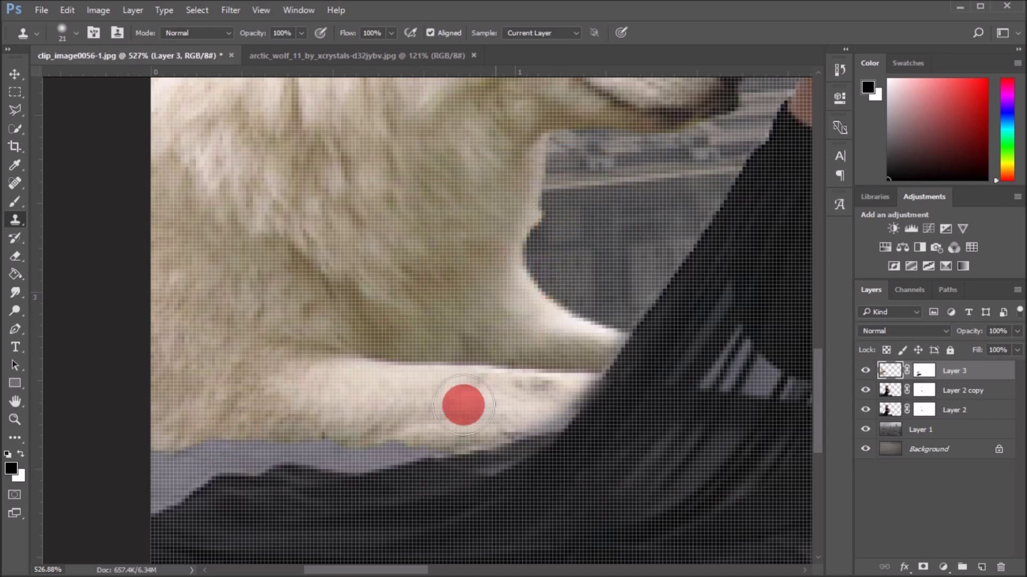
{"action": "left_click", "coordinate": [420, 431]}
{"action": "left_click", "coordinate": [548, 223]}
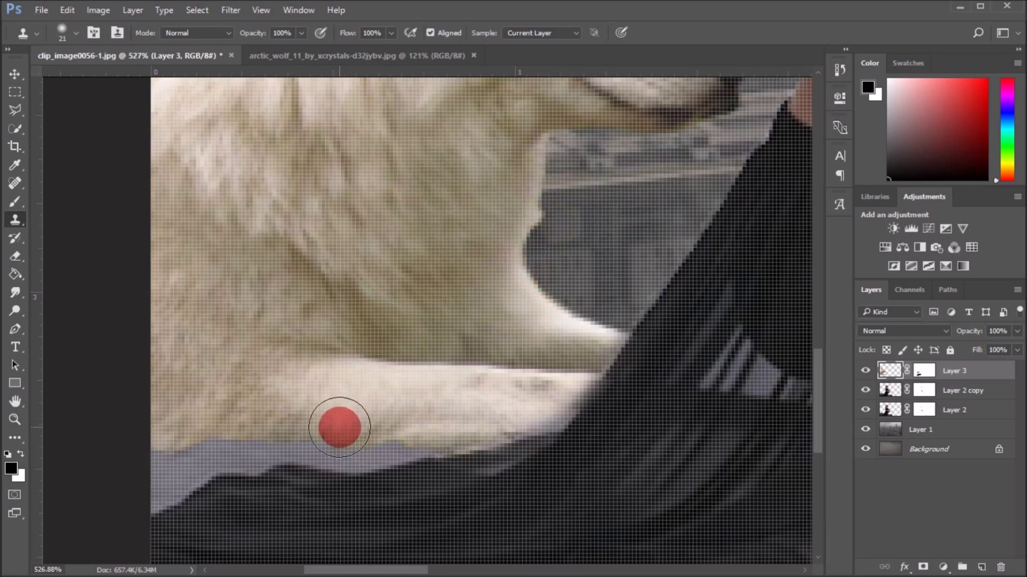
Sample paw fur and clone it over the grey band under the wolf's paw
{"action": "left_click", "coordinate": [325, 443]}
{"action": "mouse_move", "coordinate": [307, 452]}
{"action": "left_mouse_down"}
{"action": "mouse_move", "coordinate": [172, 458]}
{"action": "mouse_move", "coordinate": [204, 445]}
{"action": "mouse_move", "coordinate": [328, 464]}
{"action": "mouse_move", "coordinate": [229, 452]}
{"action": "mouse_move", "coordinate": [363, 441]}
{"action": "left_mouse_up"}
{"action": "left_click", "coordinate": [300, 452]}
{"action": "left_click_drag", "start_coordinate": [294, 442], "coordinate": [273, 442]}
{"action": "left_click", "coordinate": [298, 312]}
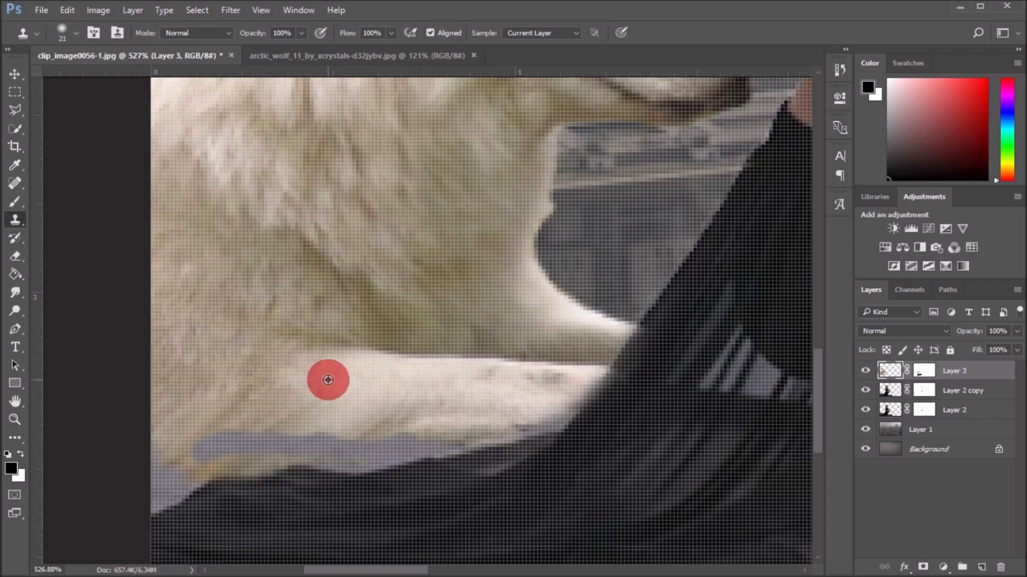
{"action": "left_click", "coordinate": [255, 452]}
{"action": "mouse_move", "coordinate": [279, 351]}
{"action": "left_mouse_down"}
{"action": "mouse_move", "coordinate": [282, 434]}
{"action": "mouse_move", "coordinate": [174, 474]}
{"action": "mouse_move", "coordinate": [284, 442]}
{"action": "mouse_move", "coordinate": [392, 439]}
{"action": "mouse_move", "coordinate": [550, 415]}
{"action": "mouse_move", "coordinate": [437, 435]}
{"action": "mouse_move", "coordinate": [362, 499]}
{"action": "mouse_move", "coordinate": [321, 458]}
{"action": "mouse_move", "coordinate": [556, 445]}
{"action": "mouse_move", "coordinate": [556, 431]}
{"action": "mouse_move", "coordinate": [527, 419]}
{"action": "mouse_move", "coordinate": [551, 416]}
{"action": "mouse_move", "coordinate": [224, 445]}
{"action": "mouse_move", "coordinate": [172, 467]}
{"action": "mouse_move", "coordinate": [296, 428]}
{"action": "mouse_move", "coordinate": [212, 448]}
{"action": "left_mouse_up"}
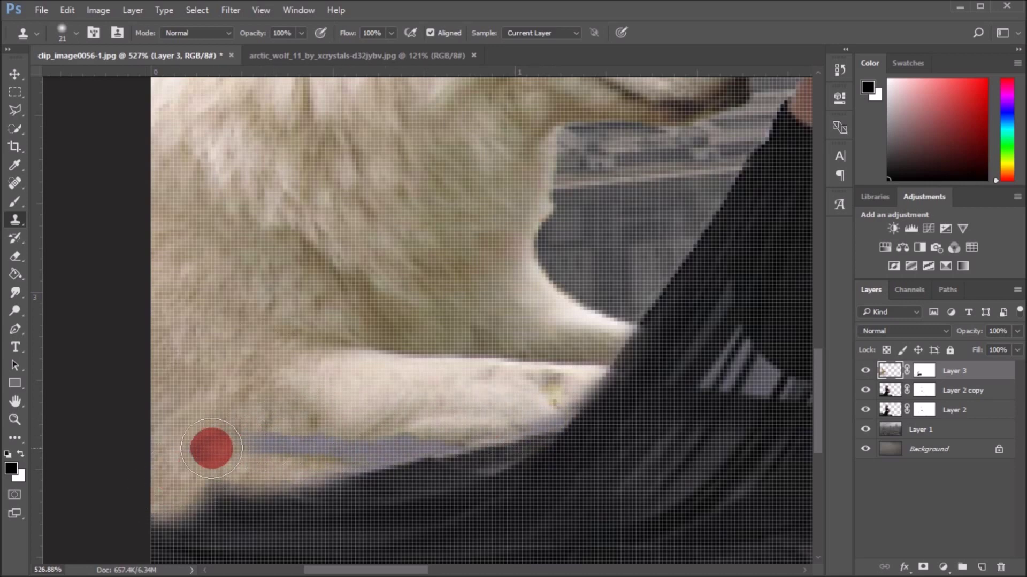
{"action": "scroll", "coordinate": [492, 408], "scroll_direction": "down", "scroll_amount": 5}
{"action": "scroll", "coordinate": [489, 411], "scroll_direction": "up", "scroll_amount": 2}
{"action": "scroll", "coordinate": [467, 419], "scroll_direction": "up", "scroll_amount": 1}
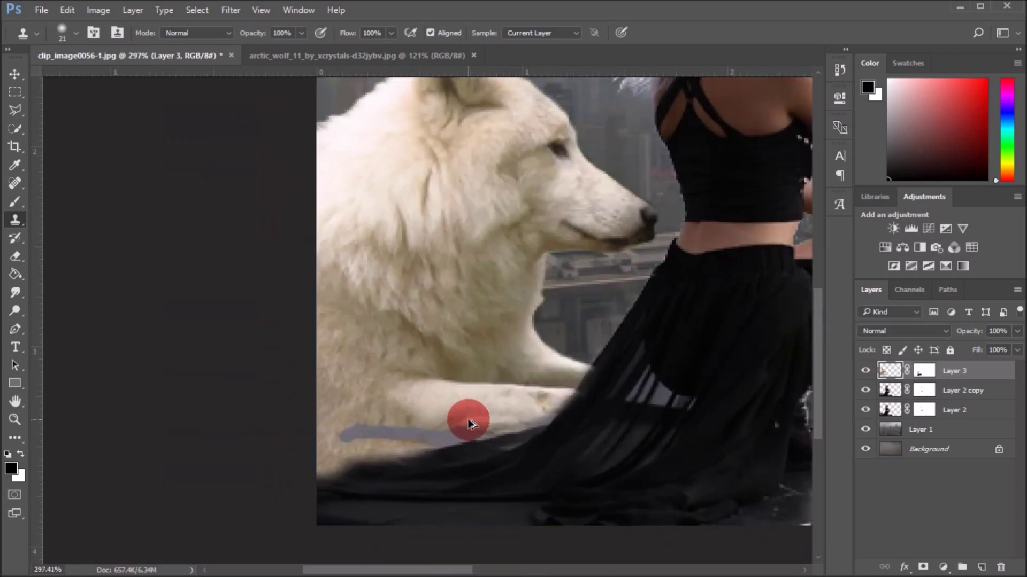
{"action": "scroll", "coordinate": [396, 427], "scroll_direction": "up", "scroll_amount": 1}
{"action": "scroll", "coordinate": [406, 424], "scroll_direction": "up", "scroll_amount": 1}
{"action": "scroll", "coordinate": [420, 419], "scroll_direction": "down", "scroll_amount": 1}
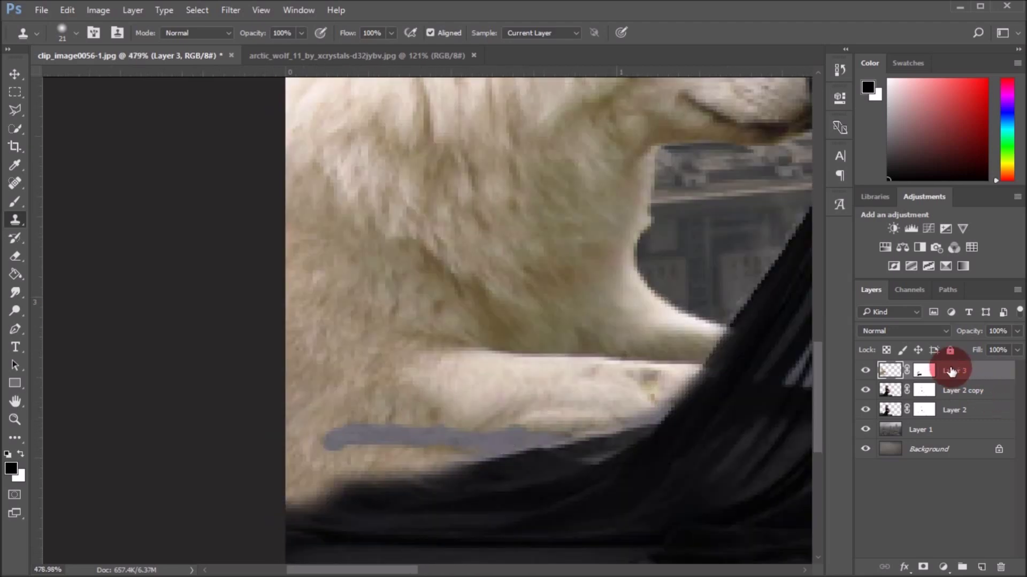
Undo a stray mask stroke and smooth the grey strip along the paw's lower edge
{"action": "left_click", "coordinate": [924, 370]}
{"action": "mouse_move", "coordinate": [440, 428]}
{"action": "left_mouse_down"}
{"action": "mouse_move", "coordinate": [369, 434]}
{"action": "mouse_move", "coordinate": [484, 436]}
{"action": "mouse_move", "coordinate": [447, 457]}
{"action": "mouse_move", "coordinate": [556, 436]}
{"action": "left_mouse_up"}
{"action": "key", "text": "ctrl+z"}
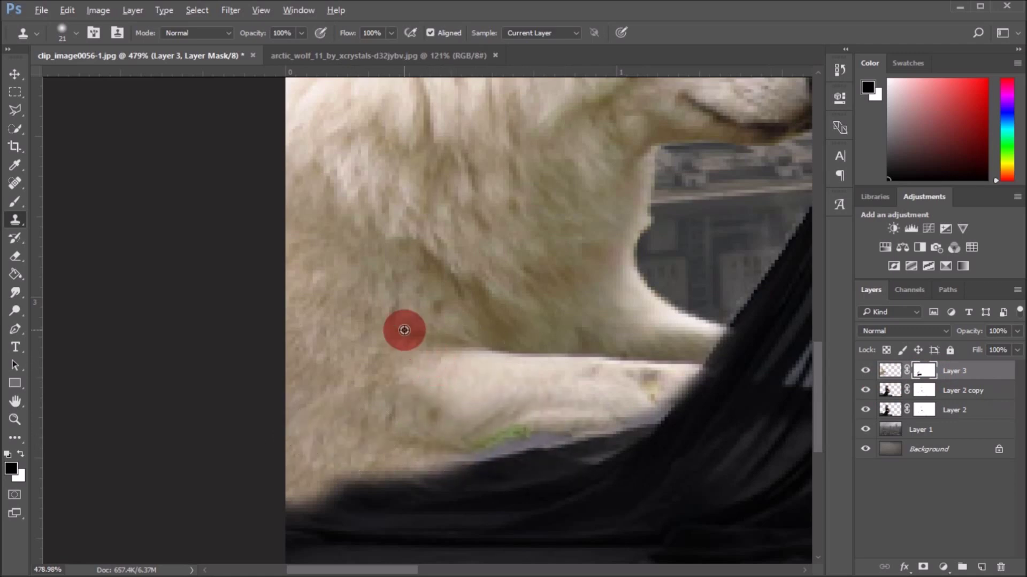
{"action": "mouse_move", "coordinate": [500, 422]}
{"action": "left_mouse_down"}
{"action": "mouse_move", "coordinate": [471, 433]}
{"action": "mouse_move", "coordinate": [660, 395]}
{"action": "left_mouse_up"}
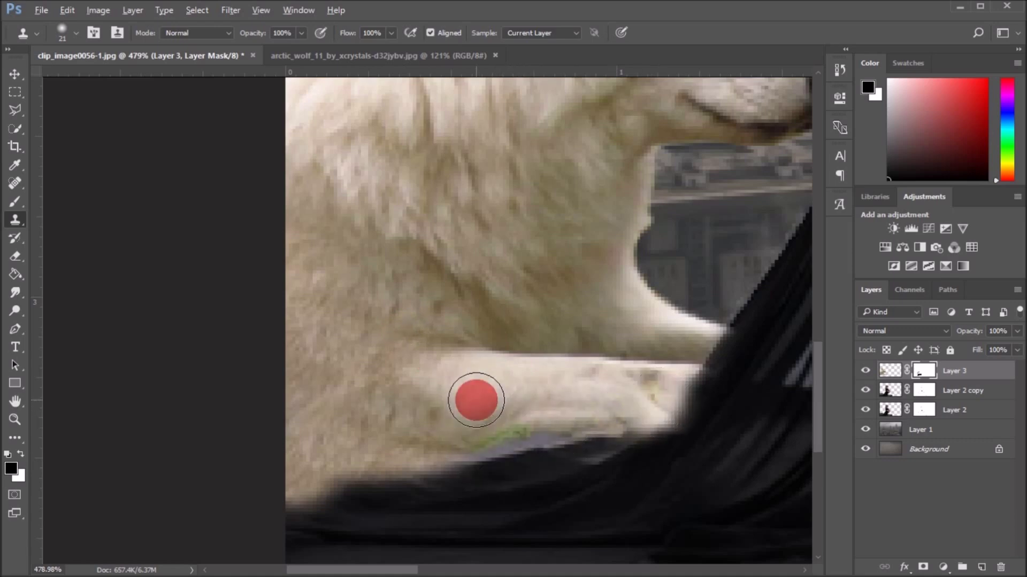
{"action": "mouse_move", "coordinate": [484, 379]}
{"action": "left_mouse_down"}
{"action": "mouse_move", "coordinate": [500, 435]}
{"action": "mouse_move", "coordinate": [587, 435]}
{"action": "mouse_move", "coordinate": [509, 463]}
{"action": "mouse_move", "coordinate": [477, 408]}
{"action": "left_mouse_up"}
Clone fresh paw fur from new sources over the discoloured patch on Layer 3
{"action": "left_click", "coordinate": [889, 370]}
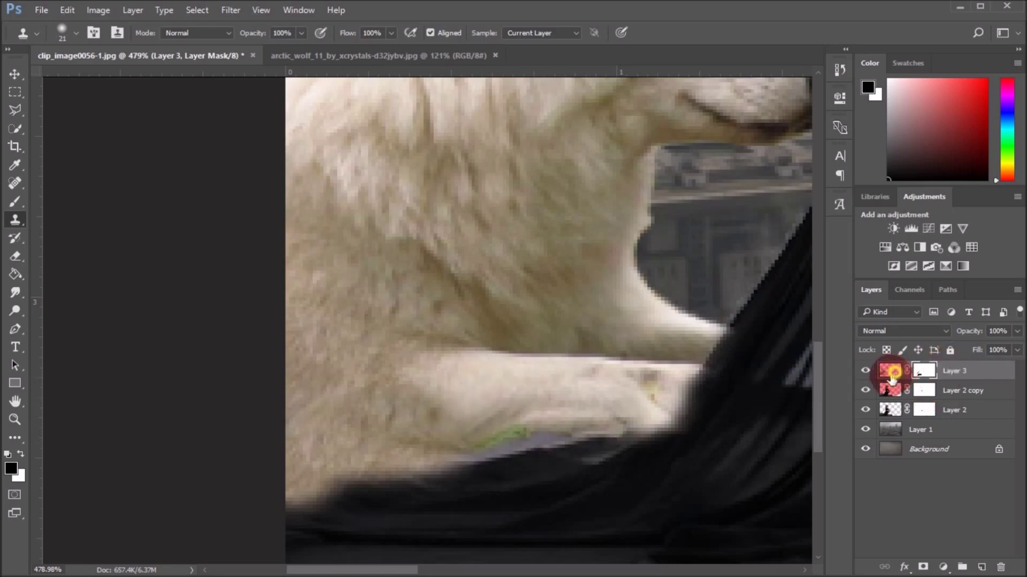
{"action": "mouse_move", "coordinate": [503, 421]}
{"action": "left_mouse_down"}
{"action": "mouse_move", "coordinate": [614, 415]}
{"action": "mouse_move", "coordinate": [624, 373]}
{"action": "mouse_move", "coordinate": [488, 390]}
{"action": "mouse_move", "coordinate": [394, 371]}
{"action": "mouse_move", "coordinate": [499, 429]}
{"action": "mouse_move", "coordinate": [649, 397]}
{"action": "mouse_move", "coordinate": [563, 371]}
{"action": "mouse_move", "coordinate": [602, 408]}
{"action": "mouse_move", "coordinate": [604, 396]}
{"action": "mouse_move", "coordinate": [506, 386]}
{"action": "left_mouse_up"}
{"action": "left_click", "coordinate": [508, 379], "text": "alt"}
{"action": "left_click", "coordinate": [644, 396]}
{"action": "left_click_drag", "start_coordinate": [593, 404], "coordinate": [597, 406]}
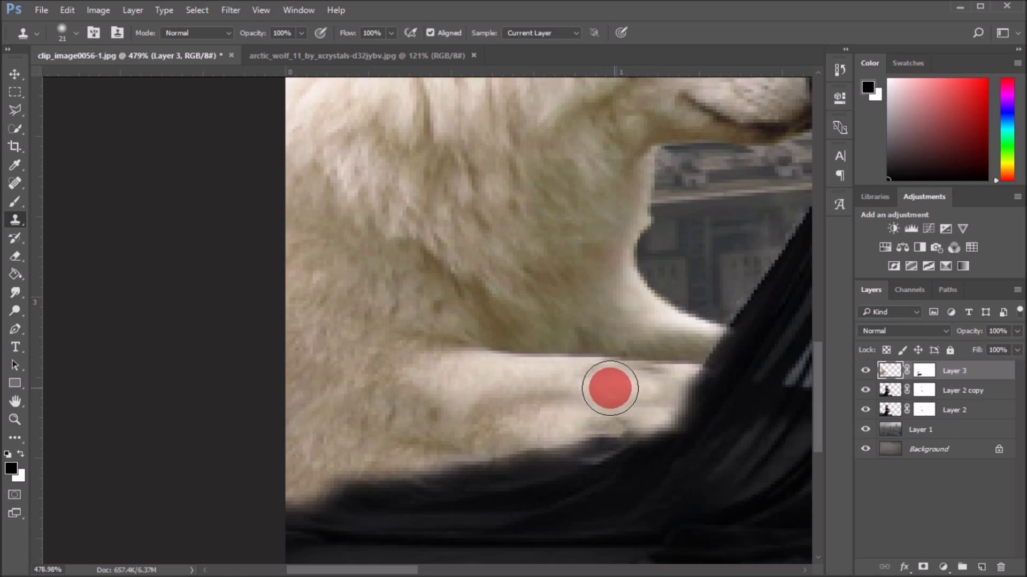
Zoom out to view the whole composite and reselect Layer 3's mask
{"action": "scroll", "coordinate": [610, 389], "scroll_direction": "down", "scroll_amount": 6}
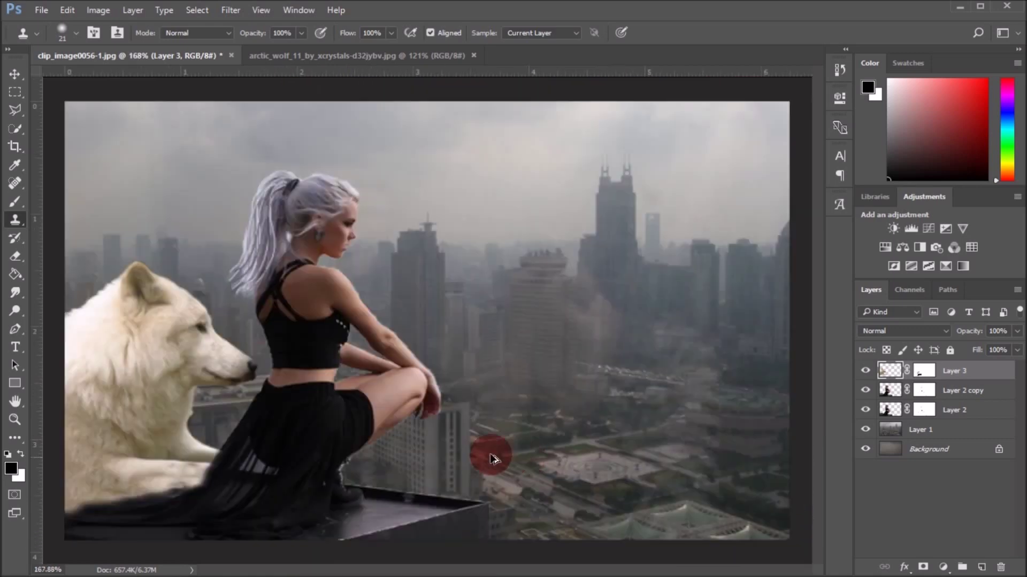
{"action": "left_click_drag", "start_coordinate": [491, 458], "coordinate": [358, 470]}
{"action": "left_click_drag", "start_coordinate": [240, 451], "coordinate": [172, 443]}
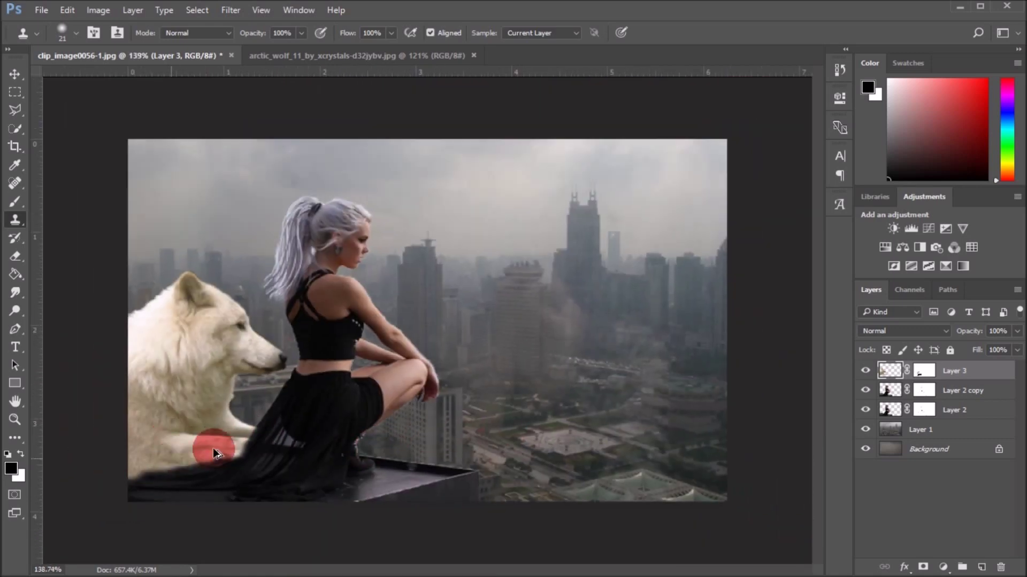
{"action": "left_click", "coordinate": [924, 371]}
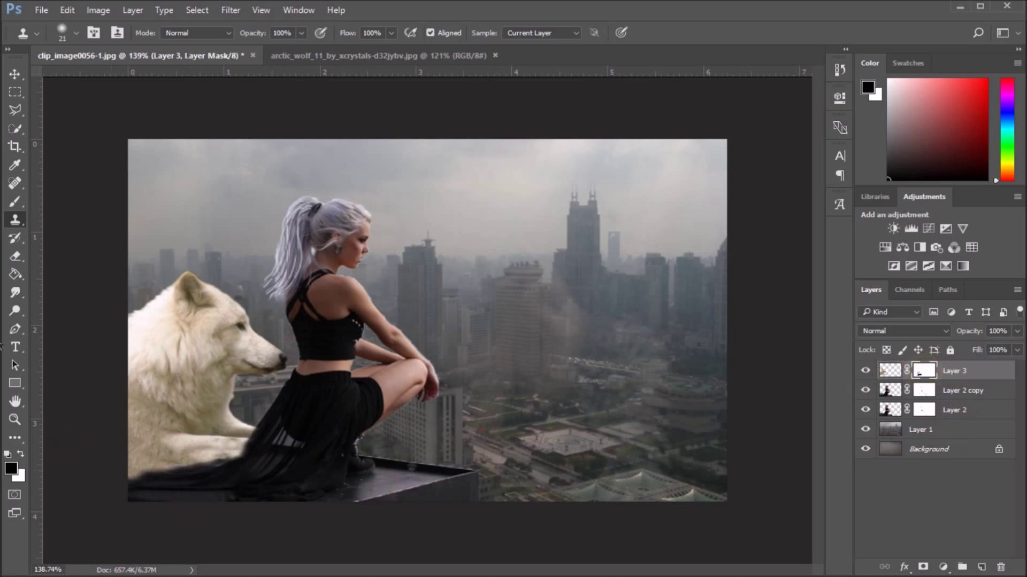
Brush Layer 3's mask along the edge where the wolf's fur meets the black skirt
{"action": "left_click", "coordinate": [21, 208]}
{"action": "mouse_move", "coordinate": [75, 266]}
{"action": "left_mouse_down"}
{"action": "mouse_move", "coordinate": [24, 510]}
{"action": "mouse_move", "coordinate": [57, 512]}
{"action": "left_mouse_up"}
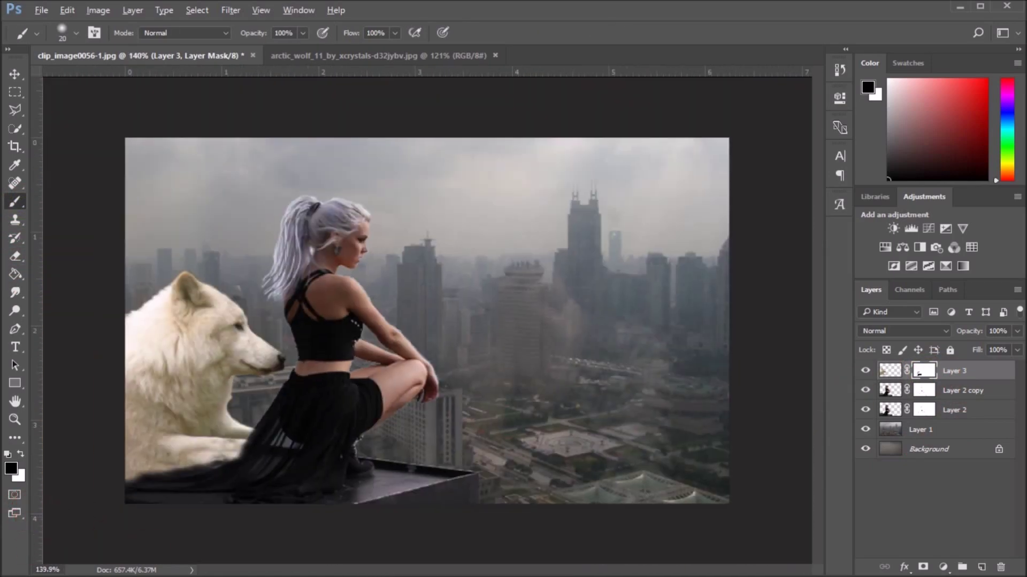
{"action": "left_click_drag", "start_coordinate": [146, 462], "coordinate": [78, 527]}
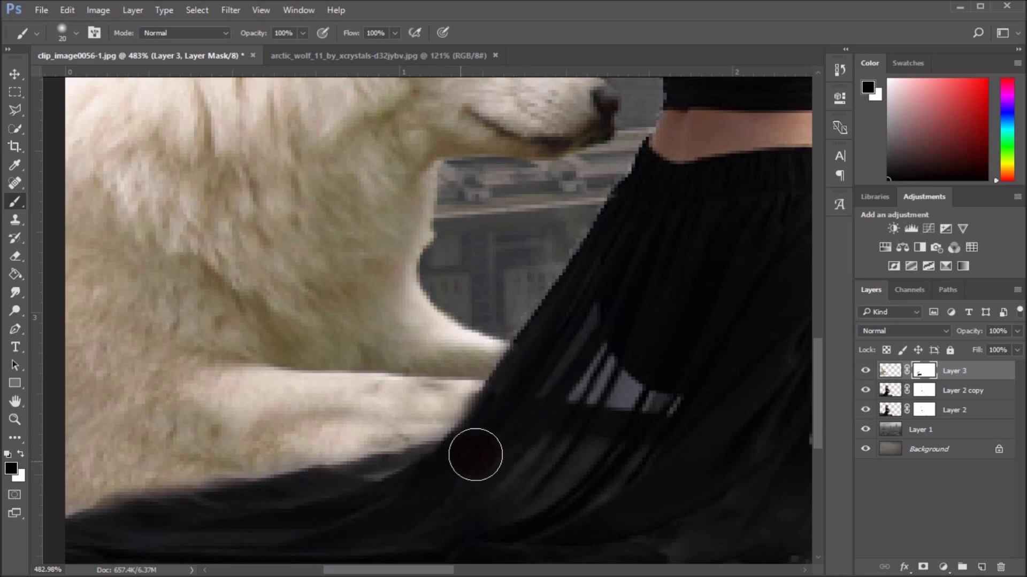
{"action": "left_click_drag", "start_coordinate": [250, 499], "coordinate": [350, 483]}
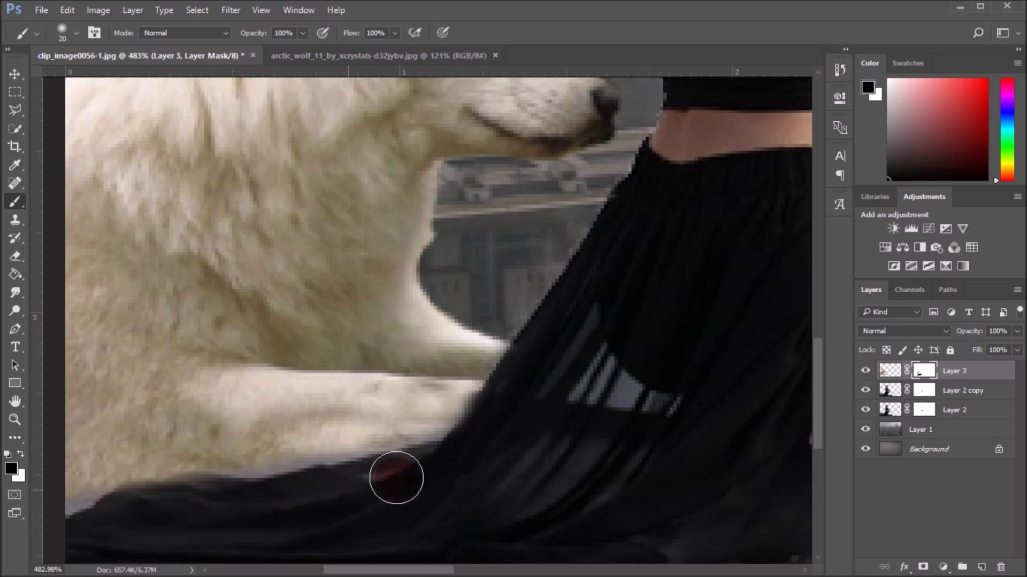
{"action": "scroll", "coordinate": [481, 484], "scroll_direction": "down", "scroll_amount": 3}
{"action": "scroll", "coordinate": [556, 481], "scroll_direction": "down", "scroll_amount": 2}
{"action": "scroll", "coordinate": [550, 474], "scroll_direction": "down", "scroll_amount": 2}
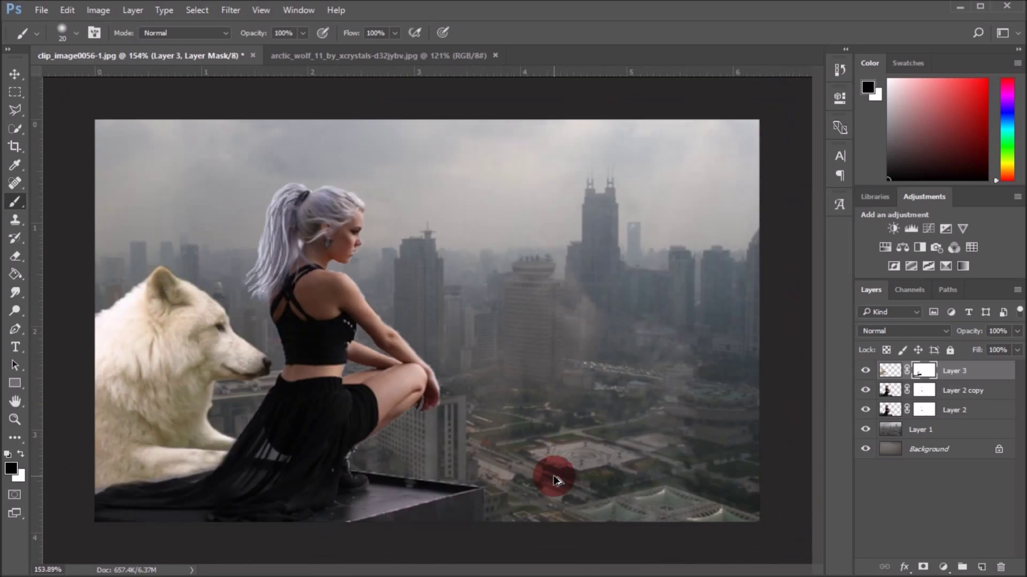
{"action": "scroll", "coordinate": [555, 480], "scroll_direction": "down", "scroll_amount": 1}
{"action": "left_click", "coordinate": [196, 375]}
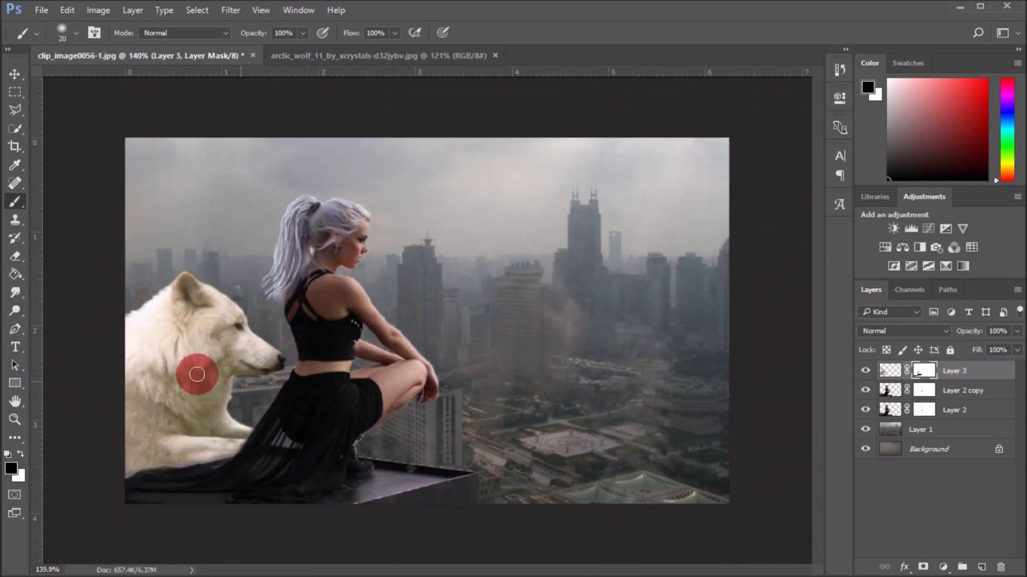
{"action": "left_click", "coordinate": [890, 412]}
Add a Hue/Saturation layer above Layer 2 copy with Saturation -24 and Hue 0
{"action": "left_click", "coordinate": [891, 395]}
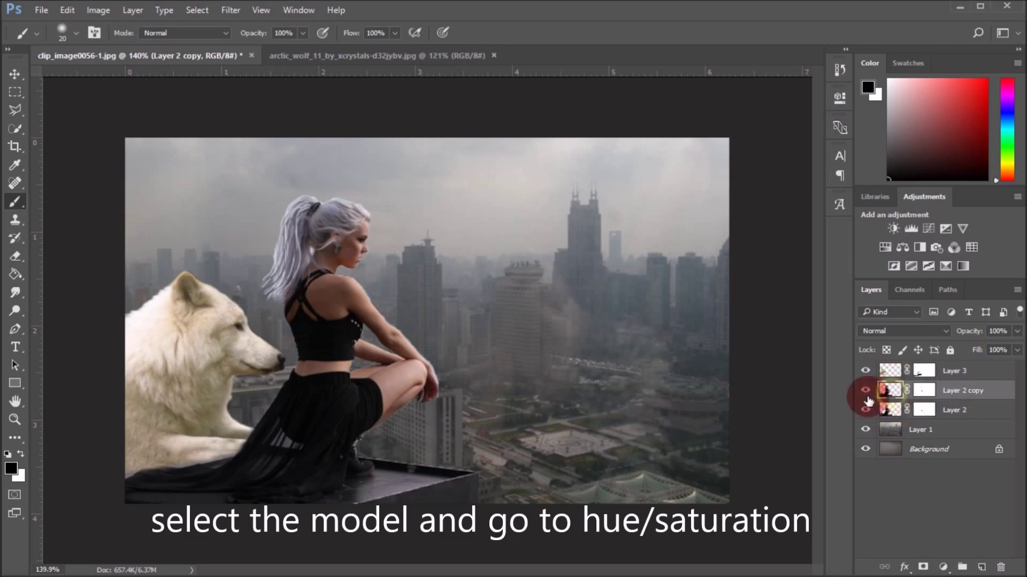
{"action": "left_click", "coordinate": [946, 565]}
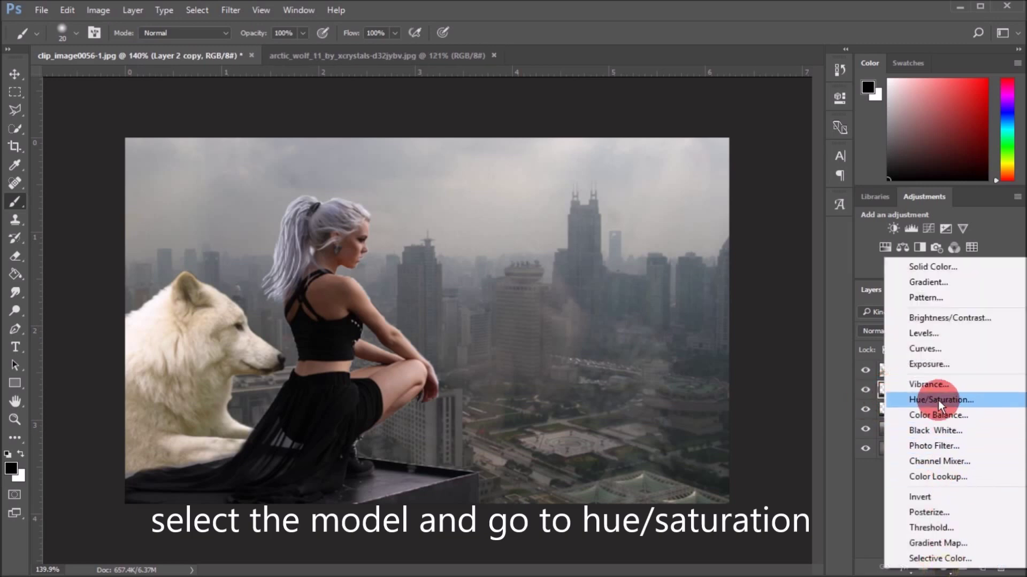
{"action": "left_click", "coordinate": [938, 400]}
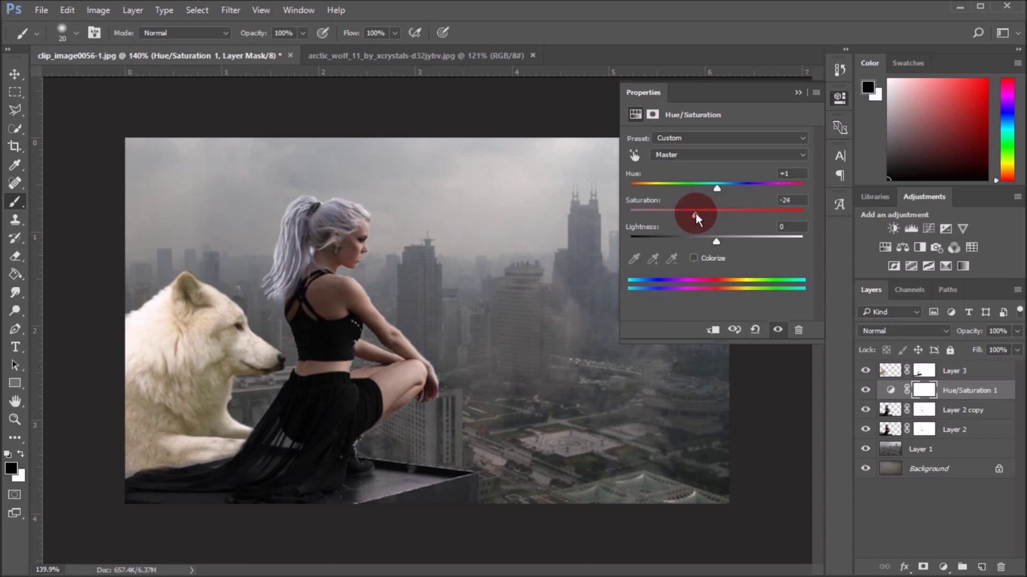
{"action": "left_click", "coordinate": [790, 172]}
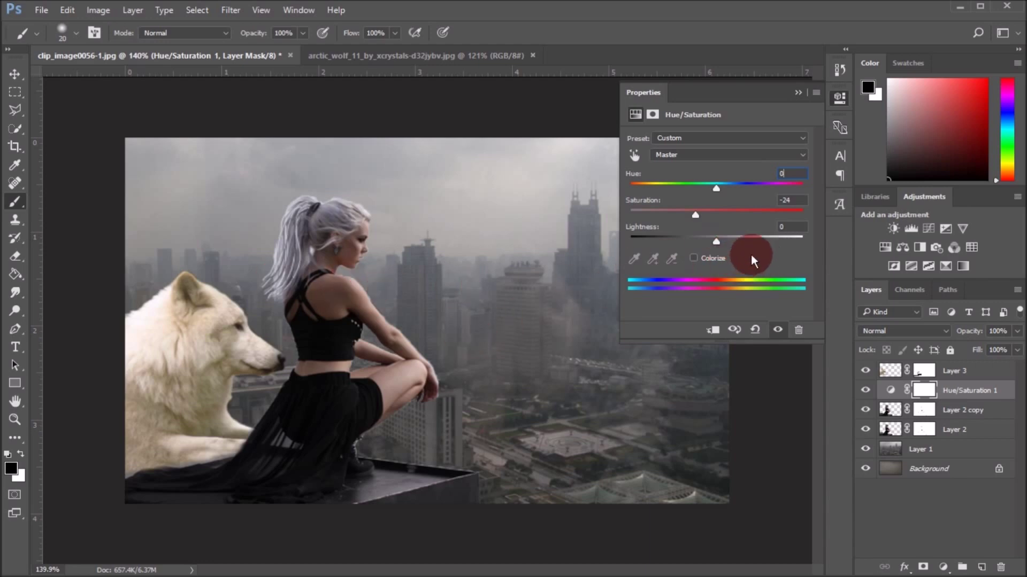
{"action": "left_click", "coordinate": [798, 92]}
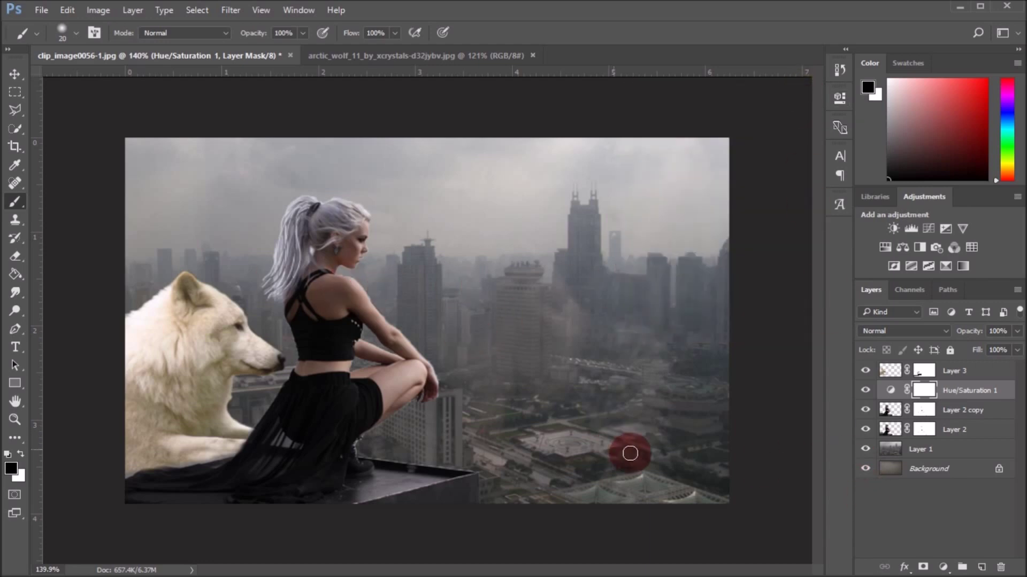
{"action": "left_click_drag", "start_coordinate": [371, 56], "coordinate": [471, 57]}
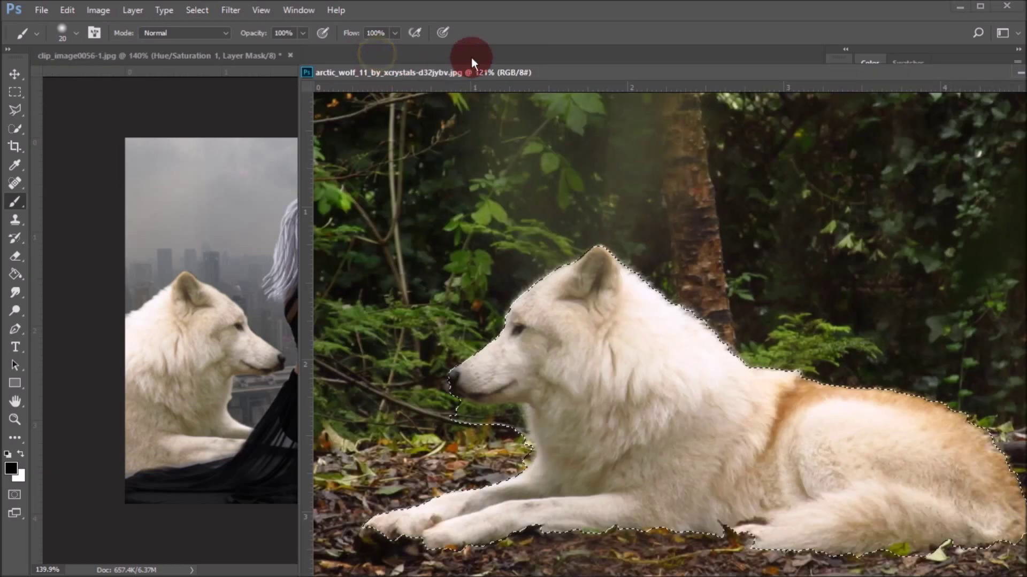
Close the floating wolf photo and bring the seaside cliffs stock photo into the composite
{"action": "left_click_drag", "start_coordinate": [858, 67], "coordinate": [736, 53]}
{"action": "left_click", "coordinate": [965, 50]}
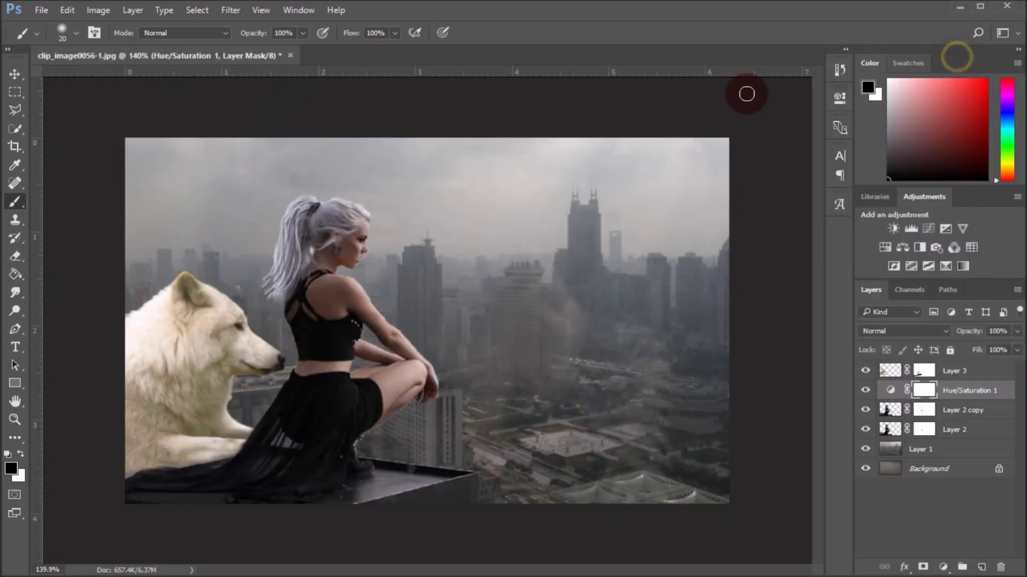
{"action": "left_click", "coordinate": [35, 9]}
{"action": "left_click", "coordinate": [57, 38]}
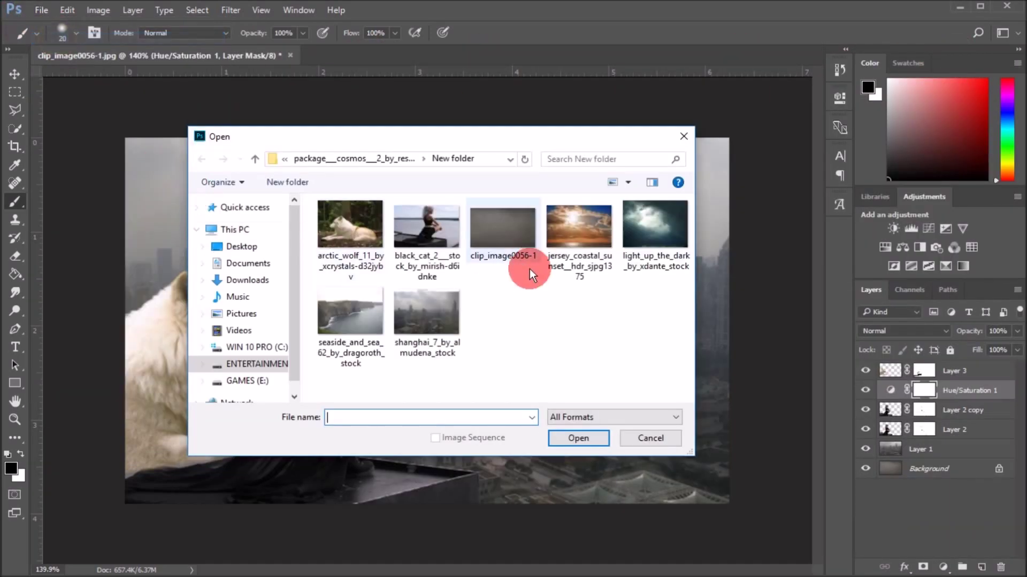
{"action": "left_click", "coordinate": [631, 246]}
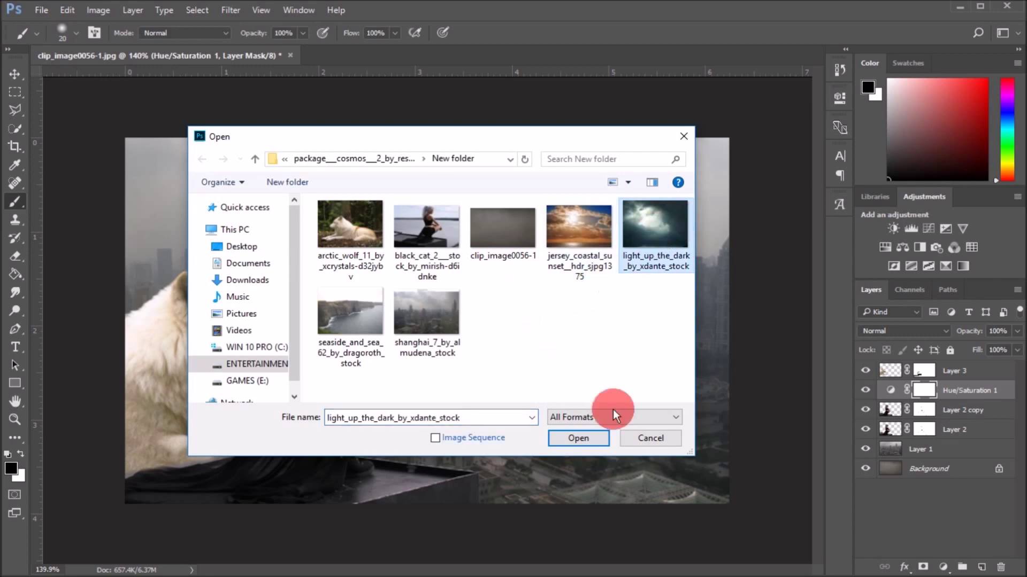
{"action": "left_click", "coordinate": [359, 325]}
{"action": "left_click", "coordinate": [604, 444]}
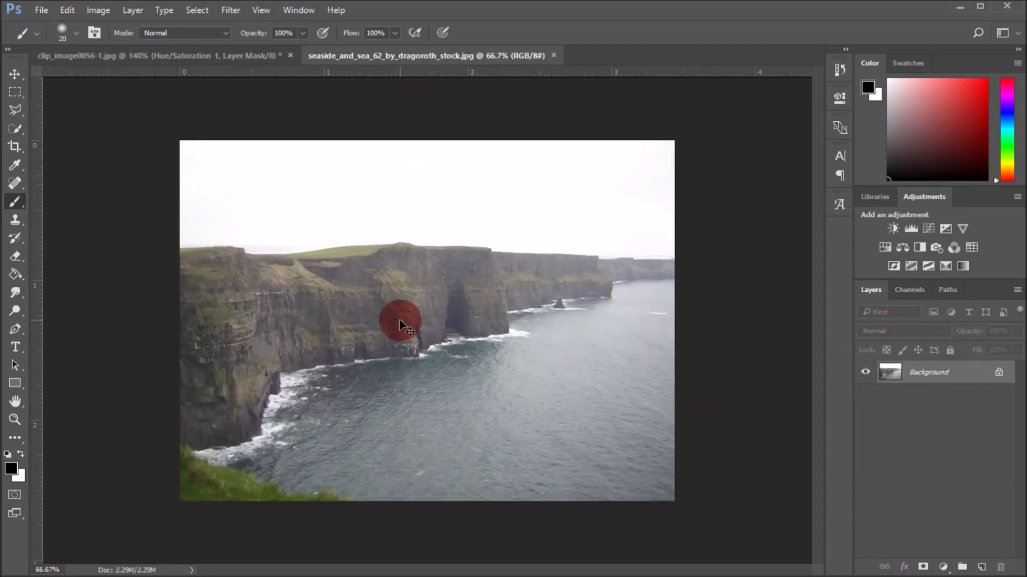
{"action": "left_click", "coordinate": [137, 55]}
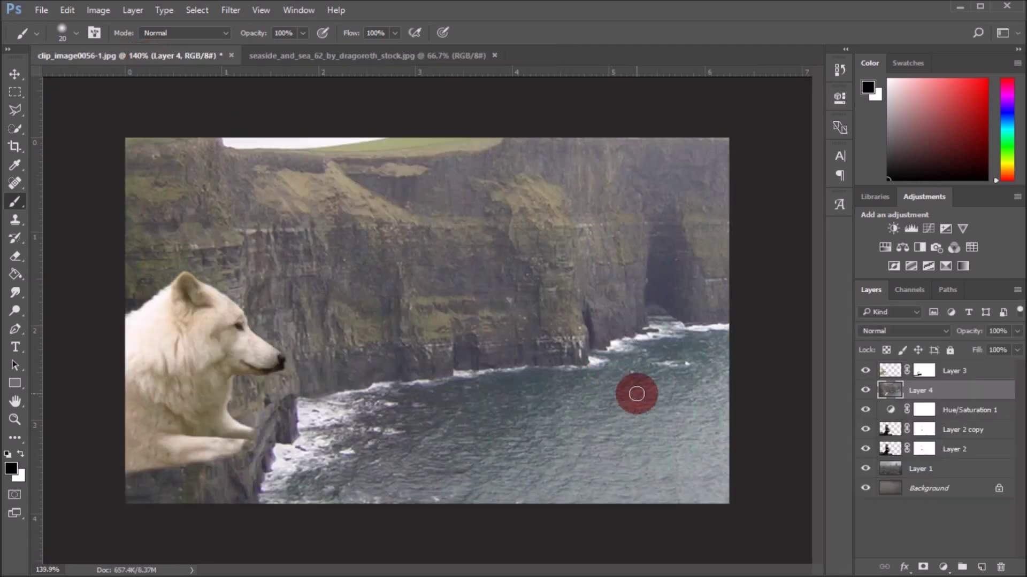
Free-transform the cliffs layer to about 25% and place it lower right
{"action": "key", "text": "ctrl+t"}
{"action": "mouse_move", "coordinate": [624, 385]}
{"action": "left_mouse_down"}
{"action": "mouse_move", "coordinate": [630, 287]}
{"action": "mouse_move", "coordinate": [523, 259]}
{"action": "mouse_move", "coordinate": [663, 175]}
{"action": "left_mouse_up"}
{"action": "mouse_move", "coordinate": [652, 109]}
{"action": "left_mouse_down"}
{"action": "mouse_move", "coordinate": [337, 337]}
{"action": "mouse_move", "coordinate": [607, 216]}
{"action": "mouse_move", "coordinate": [305, 447]}
{"action": "mouse_move", "coordinate": [662, 229]}
{"action": "left_mouse_up"}
{"action": "left_click_drag", "start_coordinate": [758, 116], "coordinate": [624, 213]}
{"action": "mouse_move", "coordinate": [550, 271]}
{"action": "left_mouse_down"}
{"action": "mouse_move", "coordinate": [612, 393]}
{"action": "mouse_move", "coordinate": [674, 390]}
{"action": "mouse_move", "coordinate": [620, 394]}
{"action": "mouse_move", "coordinate": [680, 362]}
{"action": "left_mouse_up"}
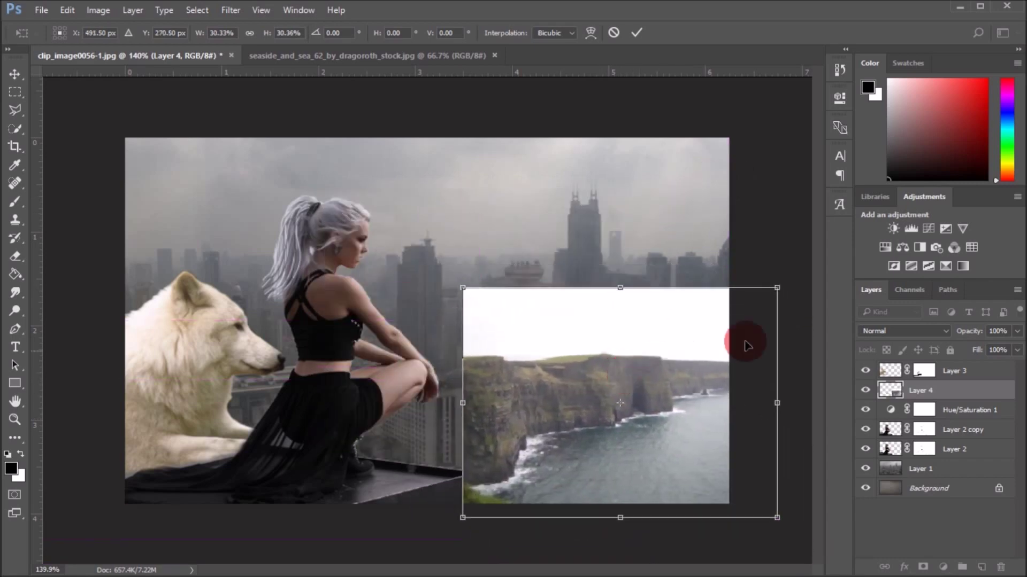
{"action": "left_click_drag", "start_coordinate": [778, 286], "coordinate": [690, 347]}
{"action": "mouse_move", "coordinate": [605, 405]}
{"action": "left_mouse_down"}
{"action": "mouse_move", "coordinate": [651, 374]}
{"action": "mouse_move", "coordinate": [632, 400]}
{"action": "mouse_move", "coordinate": [704, 369]}
{"action": "left_mouse_up"}
{"action": "mouse_move", "coordinate": [647, 382]}
{"action": "left_mouse_down"}
{"action": "mouse_move", "coordinate": [624, 386]}
{"action": "mouse_move", "coordinate": [635, 387]}
{"action": "left_mouse_up"}
{"action": "left_click_drag", "start_coordinate": [700, 350], "coordinate": [730, 323]}
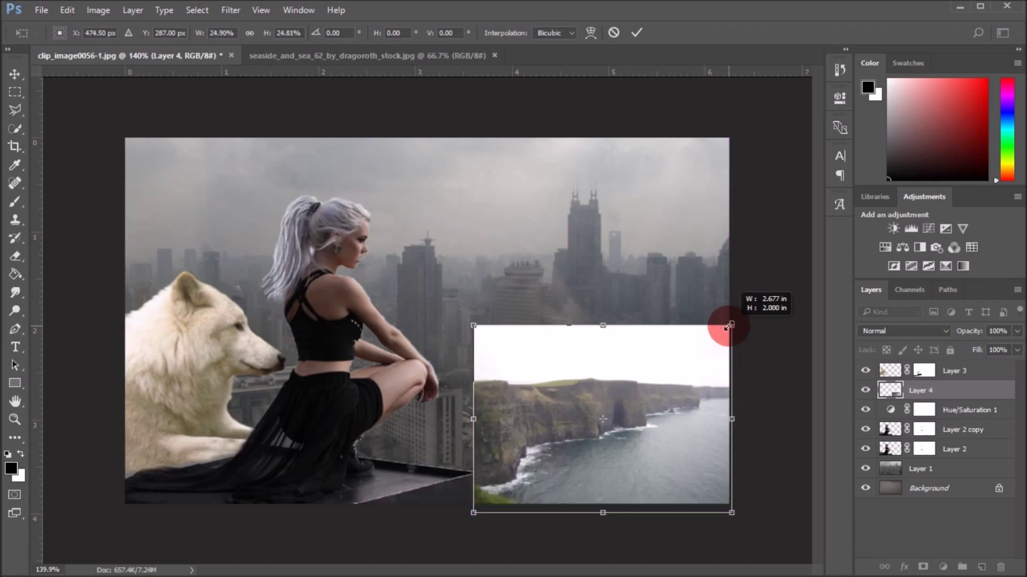
{"action": "mouse_move", "coordinate": [627, 379]}
{"action": "left_mouse_down"}
{"action": "mouse_move", "coordinate": [637, 377]}
{"action": "mouse_move", "coordinate": [624, 383]}
{"action": "left_mouse_up"}
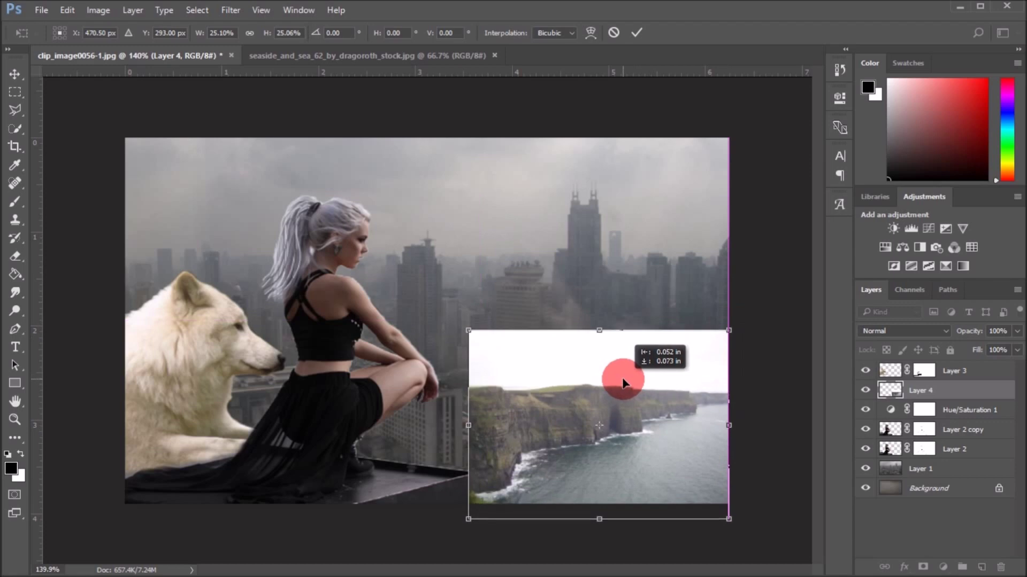
{"action": "left_click", "coordinate": [644, 32]}
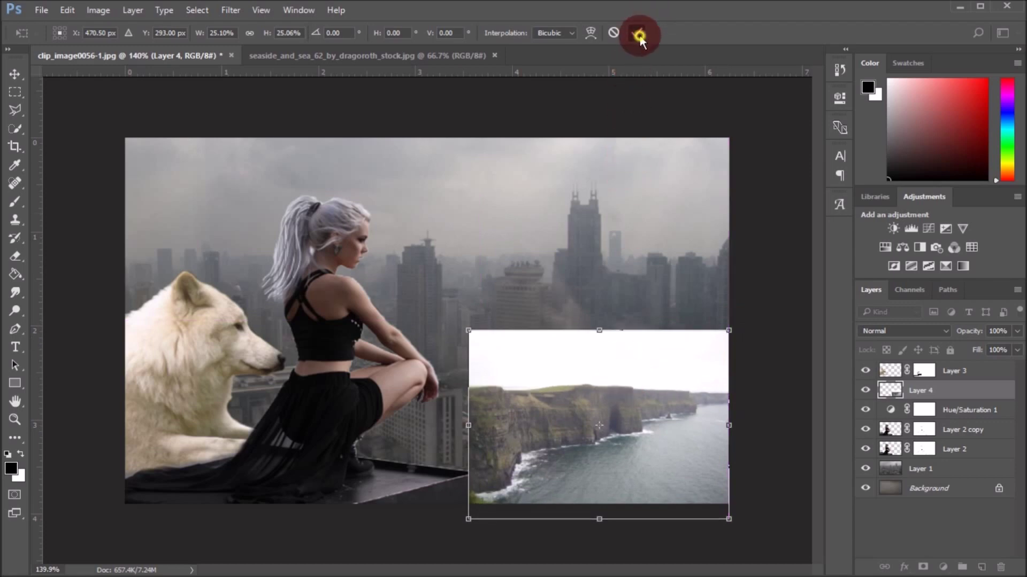
{"action": "key", "text": "b"}
Move Layer 4 above Layer 3, add a mask, and paint out the sky above the cliffs
{"action": "left_click_drag", "start_coordinate": [923, 415], "coordinate": [912, 363]}
{"action": "left_click", "coordinate": [924, 566]}
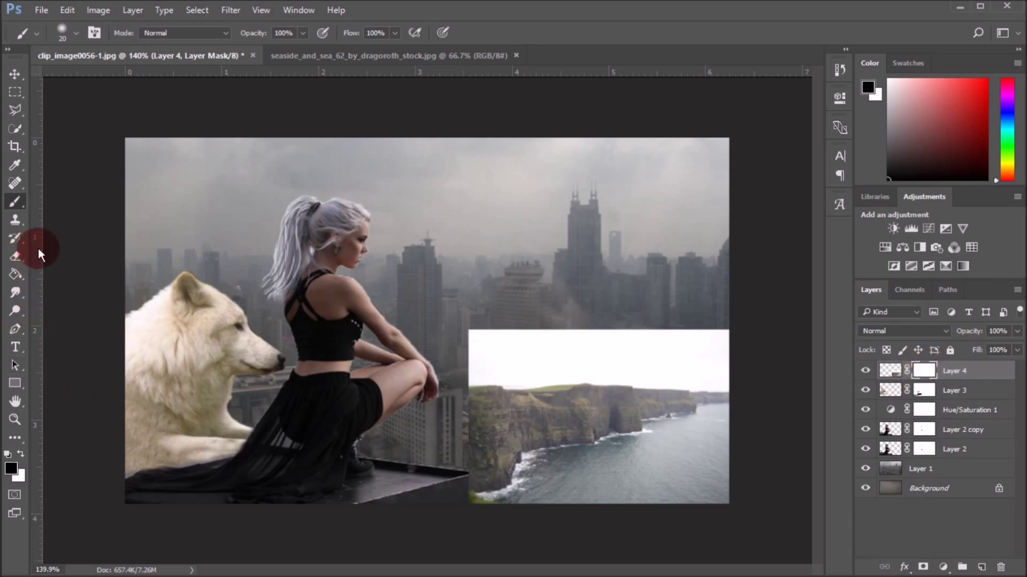
{"action": "mouse_move", "coordinate": [488, 360]}
{"action": "left_mouse_down"}
{"action": "mouse_move", "coordinate": [479, 385]}
{"action": "mouse_move", "coordinate": [497, 337]}
{"action": "mouse_move", "coordinate": [625, 346]}
{"action": "left_mouse_up"}
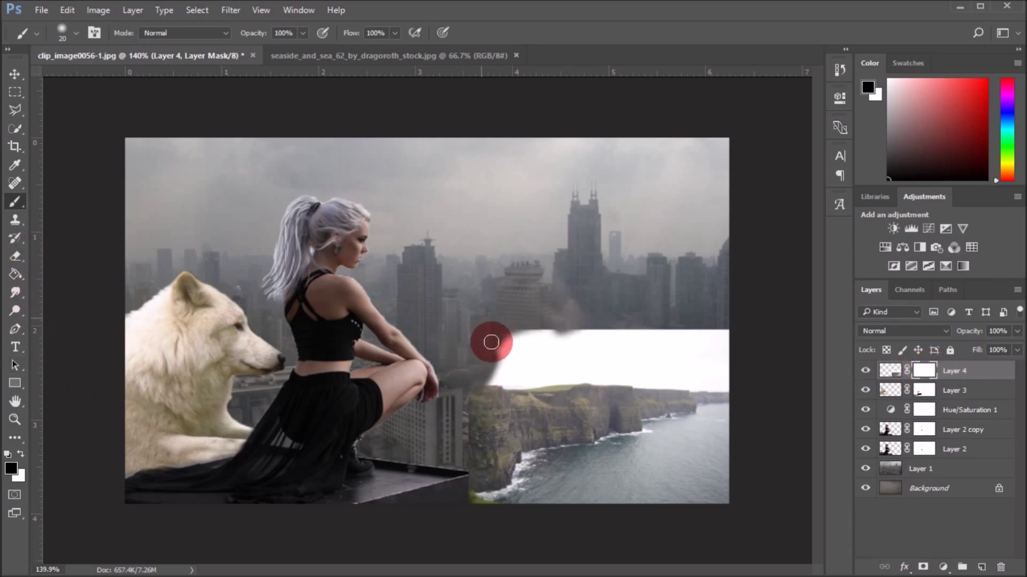
{"action": "mouse_move", "coordinate": [502, 337]}
{"action": "left_mouse_down"}
{"action": "mouse_move", "coordinate": [624, 355]}
{"action": "mouse_move", "coordinate": [554, 341]}
{"action": "mouse_move", "coordinate": [730, 332]}
{"action": "left_mouse_up"}
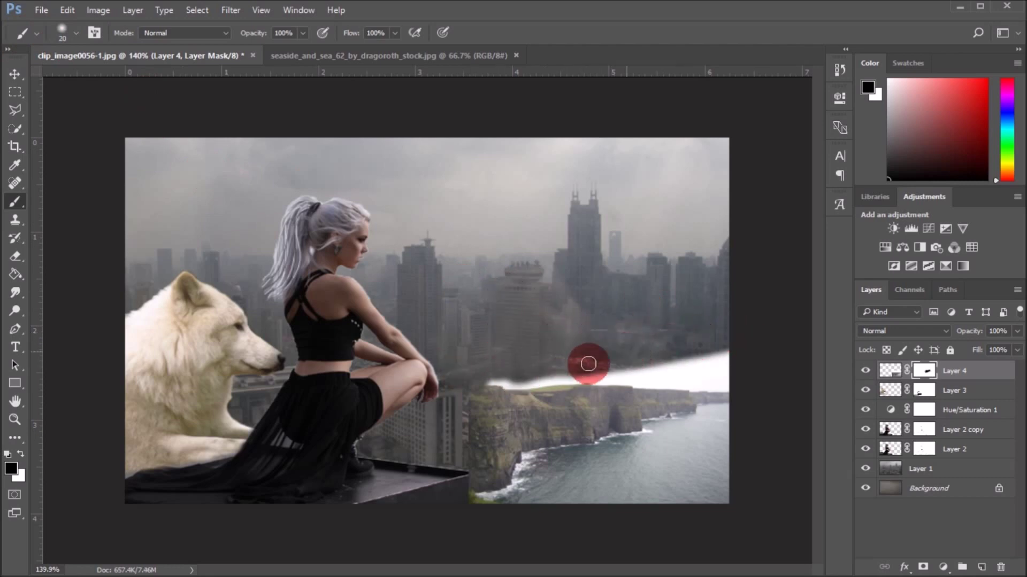
{"action": "left_click_drag", "start_coordinate": [573, 367], "coordinate": [508, 377]}
Adjust the brush and mask the remaining white sky band with a slightly larger brush
{"action": "left_click", "coordinate": [76, 37]}
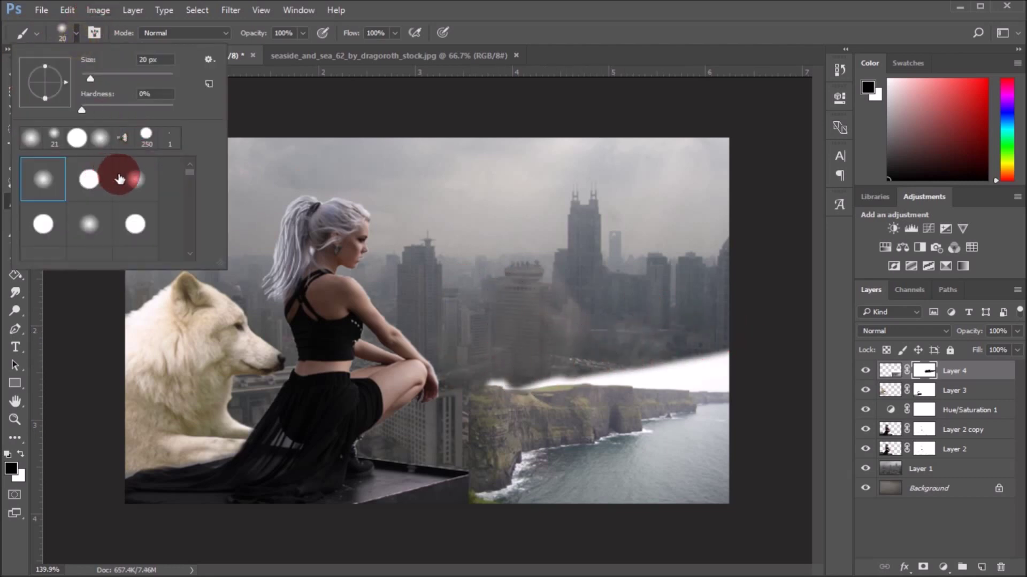
{"action": "left_click", "coordinate": [593, 49]}
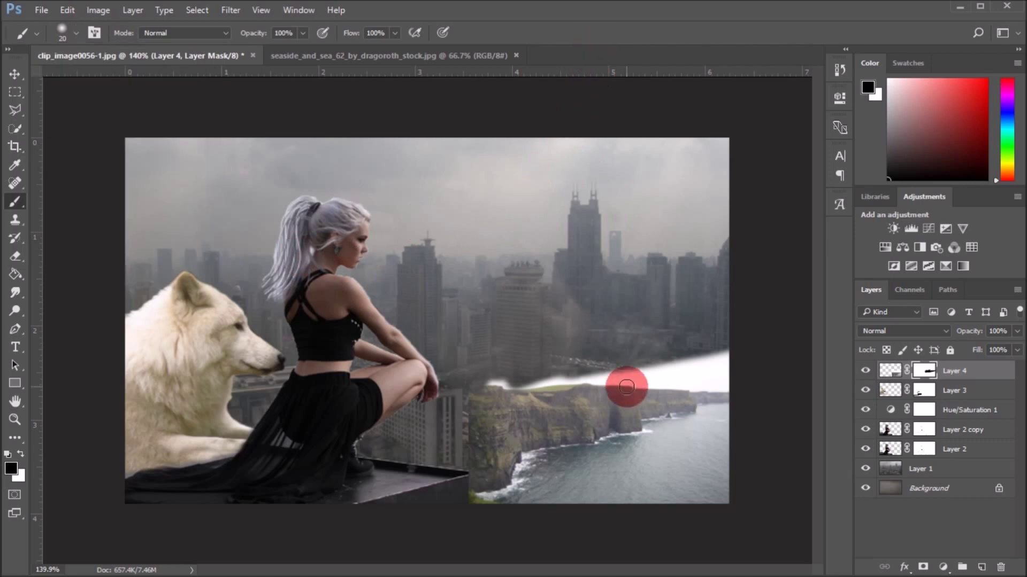
{"action": "mouse_move", "coordinate": [626, 388]}
{"action": "left_mouse_down"}
{"action": "mouse_move", "coordinate": [493, 362]}
{"action": "mouse_move", "coordinate": [607, 369]}
{"action": "mouse_move", "coordinate": [601, 383]}
{"action": "mouse_move", "coordinate": [699, 360]}
{"action": "mouse_move", "coordinate": [731, 372]}
{"action": "mouse_move", "coordinate": [523, 367]}
{"action": "mouse_move", "coordinate": [563, 390]}
{"action": "mouse_move", "coordinate": [513, 396]}
{"action": "mouse_move", "coordinate": [447, 446]}
{"action": "mouse_move", "coordinate": [450, 491]}
{"action": "mouse_move", "coordinate": [733, 341]}
{"action": "mouse_move", "coordinate": [692, 364]}
{"action": "mouse_move", "coordinate": [715, 371]}
{"action": "mouse_move", "coordinate": [698, 378]}
{"action": "mouse_move", "coordinate": [743, 379]}
{"action": "mouse_move", "coordinate": [730, 386]}
{"action": "mouse_move", "coordinate": [465, 470]}
{"action": "mouse_move", "coordinate": [653, 460]}
{"action": "left_mouse_up"}
{"action": "key", "text": "bracketright"}
{"action": "left_click", "coordinate": [824, 496]}
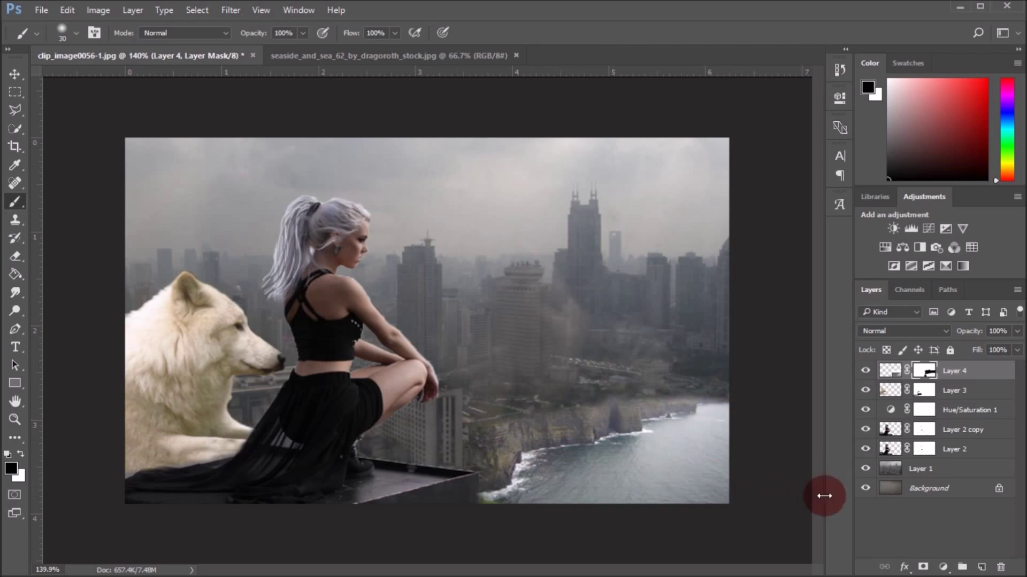
{"action": "left_click", "coordinate": [890, 371]}
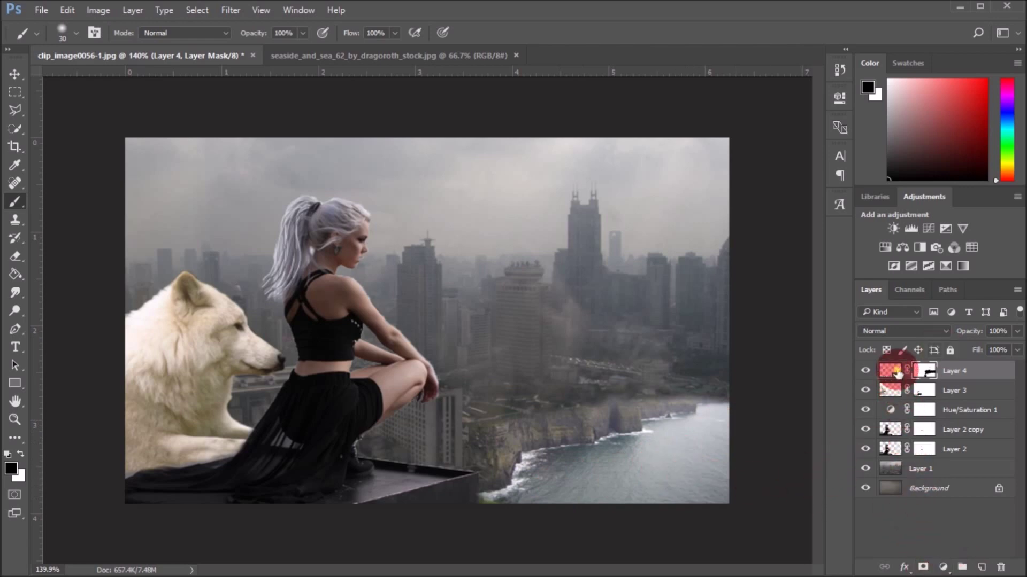
Add a Hue/Saturation 2 adjustment above the cliffs with saturation -6
{"action": "left_click", "coordinate": [942, 567]}
{"action": "left_click", "coordinate": [931, 393]}
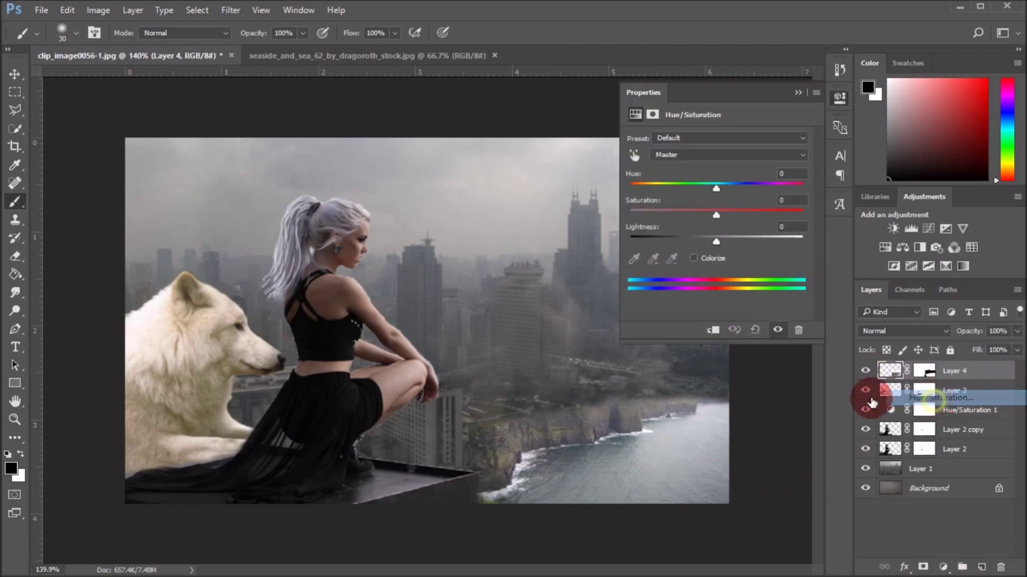
{"action": "left_click_drag", "start_coordinate": [735, 213], "coordinate": [719, 217]}
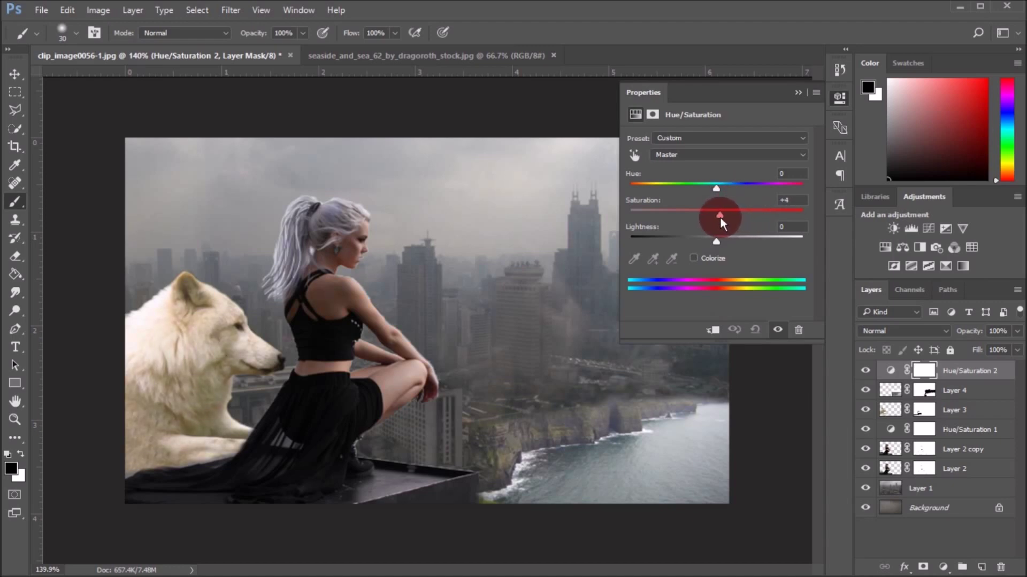
{"action": "left_click_drag", "start_coordinate": [720, 216], "coordinate": [711, 213]}
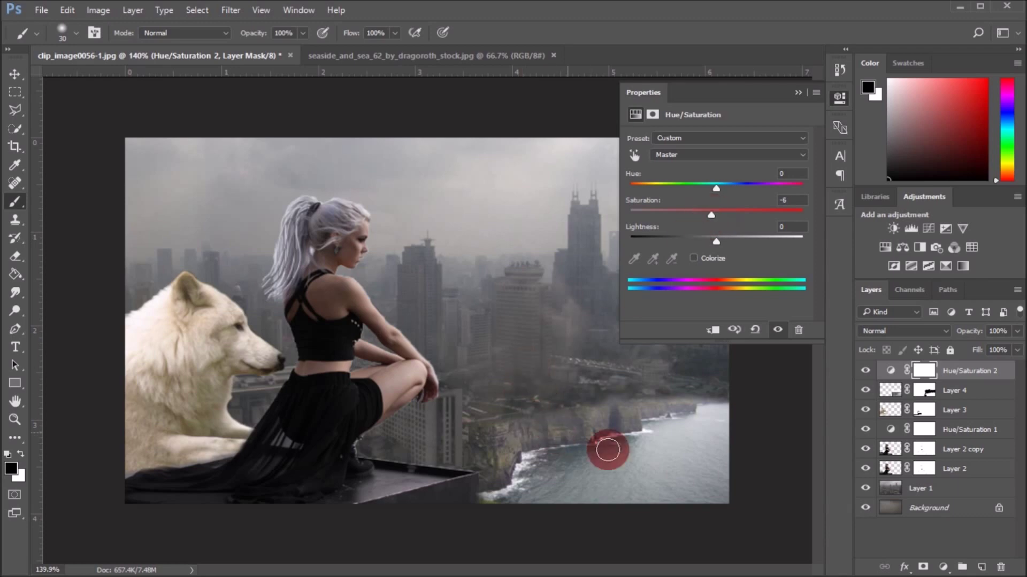
{"action": "left_click", "coordinate": [799, 90]}
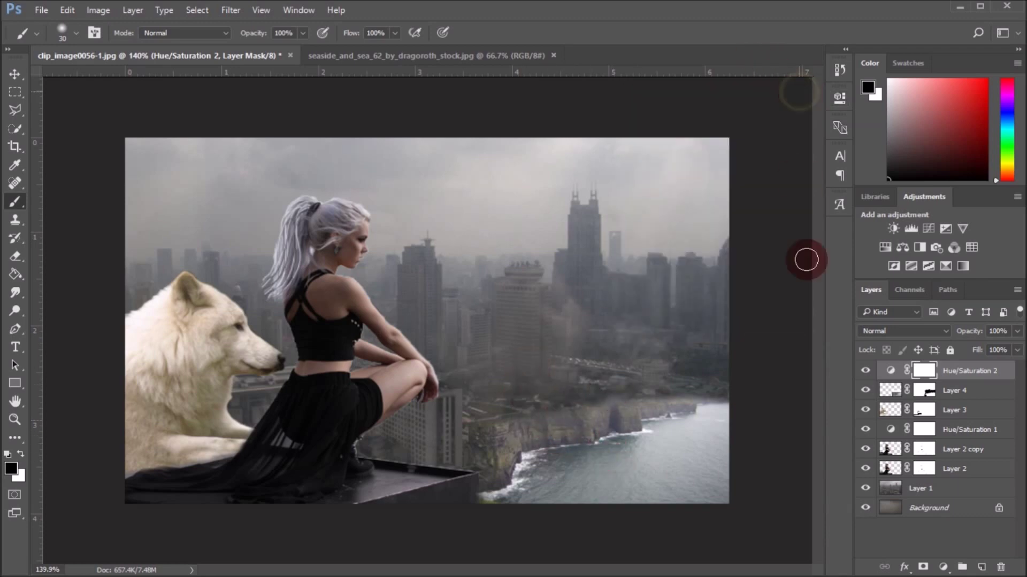
Select Hue/Saturation 2 and bring the seaside_and_sea stock image document into view
{"action": "left_click", "coordinate": [888, 392]}
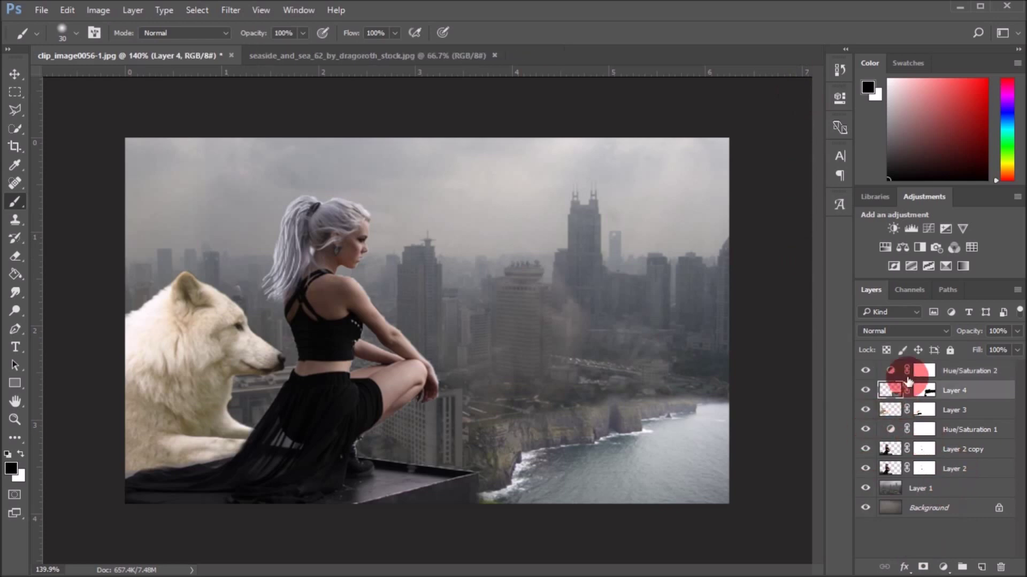
{"action": "left_click", "coordinate": [890, 370]}
{"action": "left_click", "coordinate": [364, 53]}
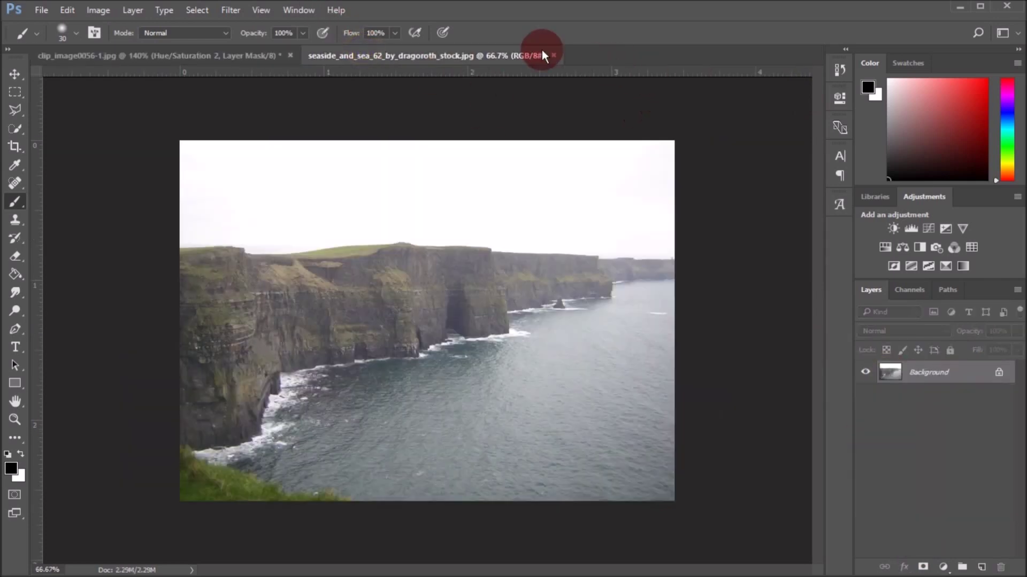
Close the seaside document and bring the light_up_the_dark cloud image into the composite
{"action": "left_click", "coordinate": [553, 55]}
{"action": "left_click", "coordinate": [41, 11]}
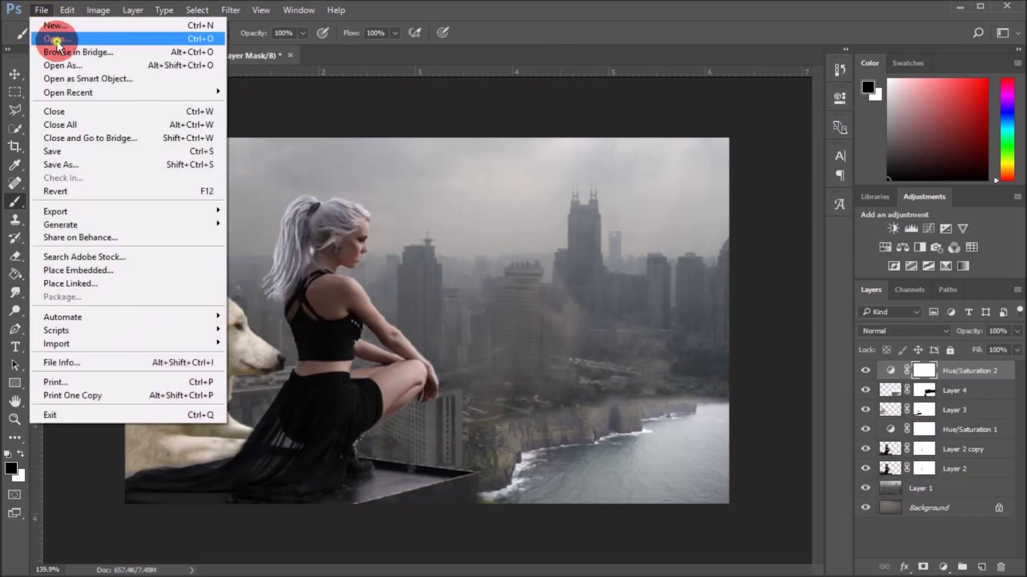
{"action": "left_click", "coordinate": [53, 36]}
{"action": "left_click", "coordinate": [663, 236]}
{"action": "left_click", "coordinate": [580, 439]}
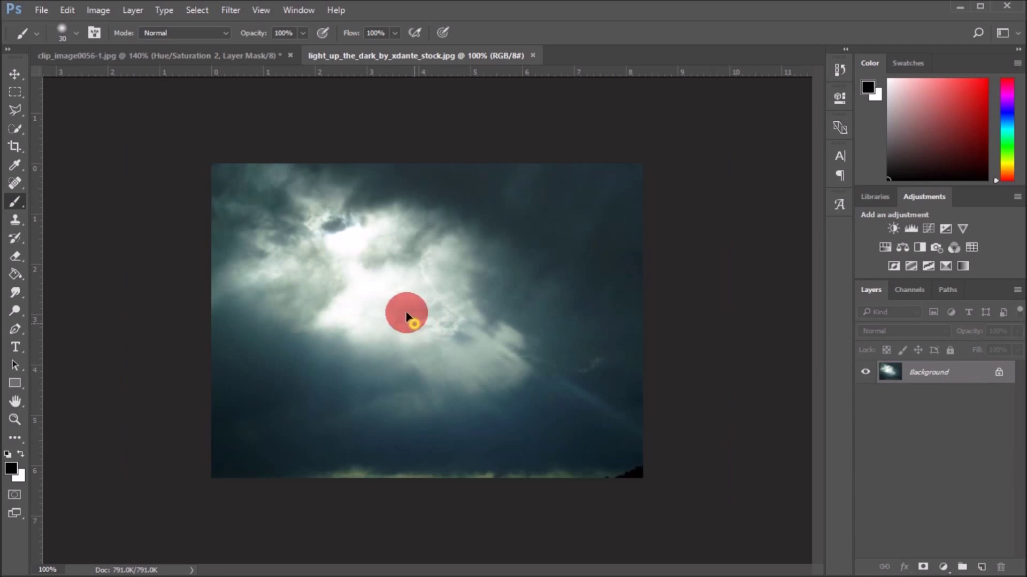
{"action": "left_click", "coordinate": [239, 55]}
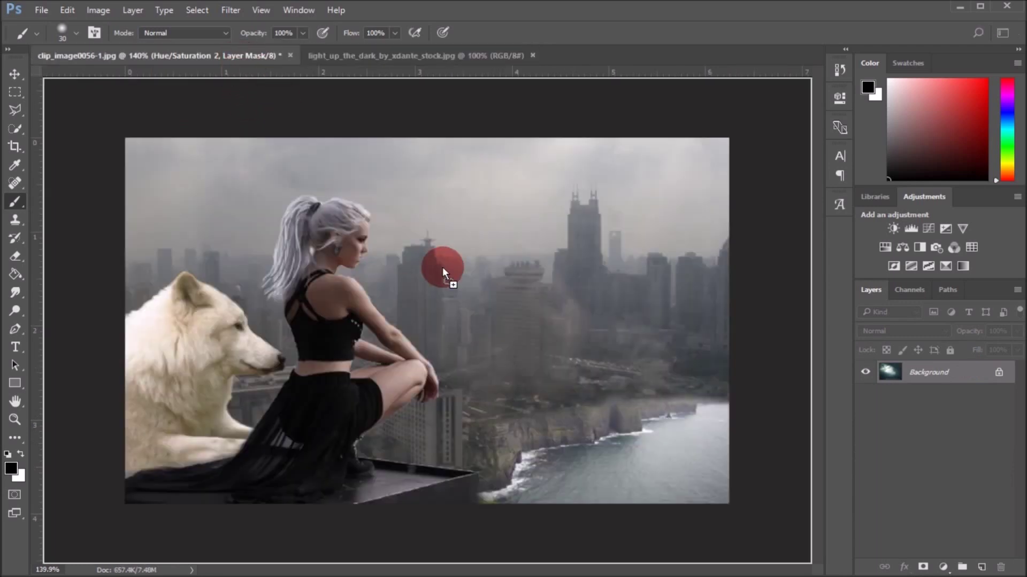
{"action": "left_click_drag", "start_coordinate": [442, 267], "coordinate": [442, 267]}
Flip the cloud layer horizontally with Free Transform
{"action": "right_click", "coordinate": [498, 258]}
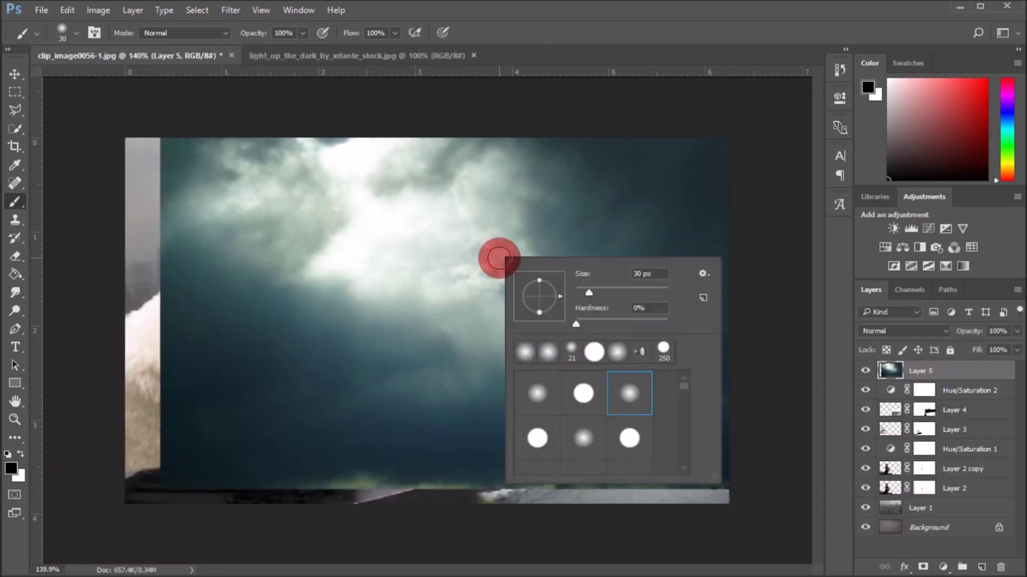
{"action": "key", "text": "Escape"}
{"action": "key", "text": "ctrl+t"}
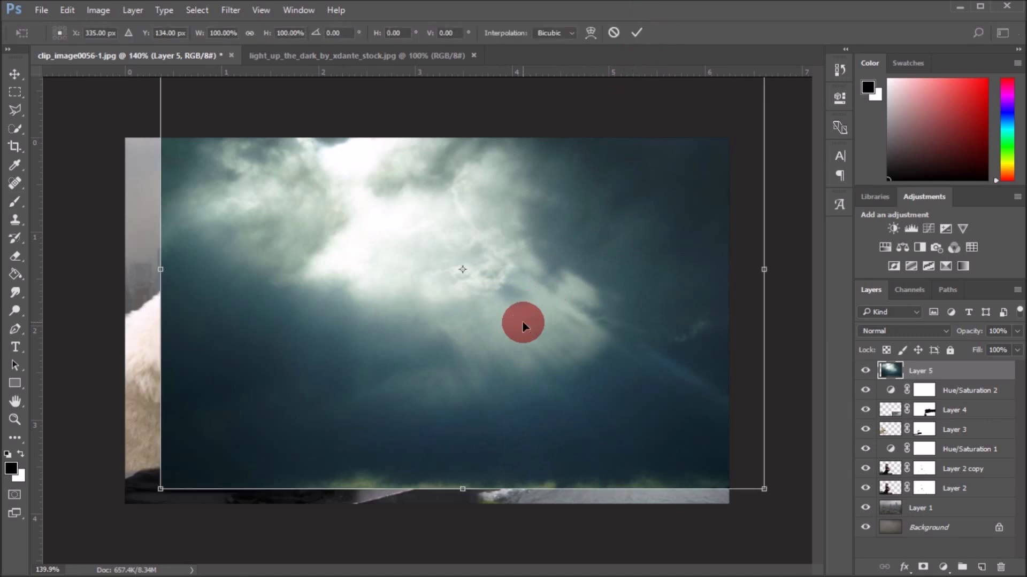
{"action": "right_click", "coordinate": [493, 284]}
{"action": "left_click", "coordinate": [548, 488]}
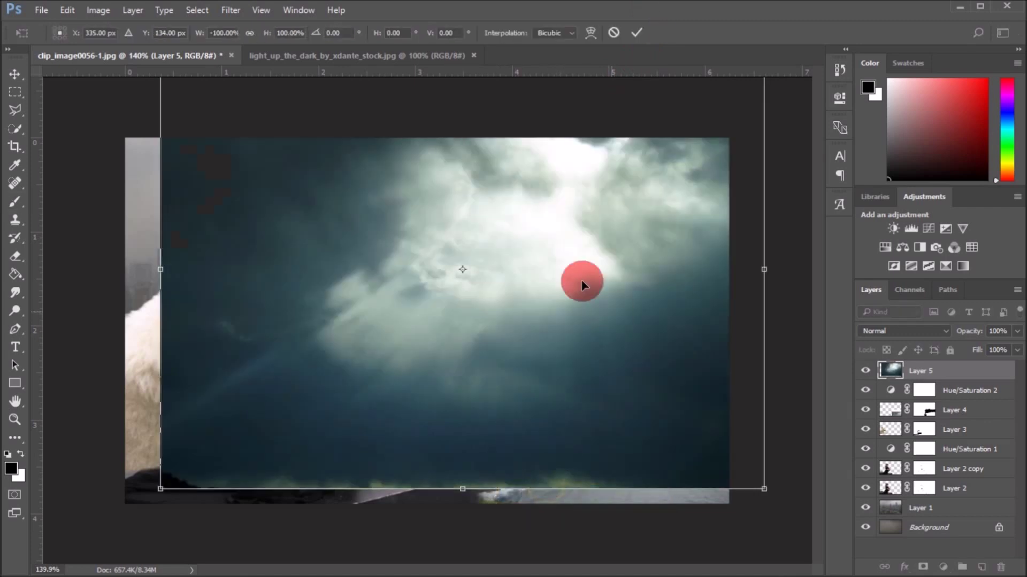
Move and stretch the mirrored clouds across the upper canvas, then commit the transform
{"action": "left_click_drag", "start_coordinate": [532, 320], "coordinate": [699, 194]}
{"action": "mouse_move", "coordinate": [412, 303]}
{"action": "left_mouse_down"}
{"action": "mouse_move", "coordinate": [411, 368]}
{"action": "mouse_move", "coordinate": [395, 387]}
{"action": "left_mouse_up"}
{"action": "left_click_drag", "start_coordinate": [964, 332], "coordinate": [955, 334]}
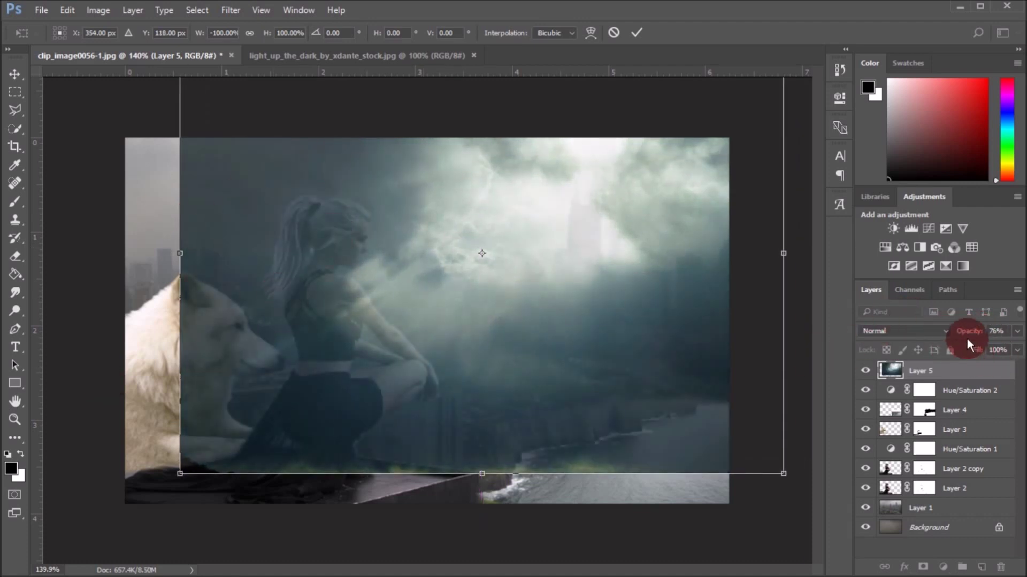
{"action": "left_click_drag", "start_coordinate": [974, 333], "coordinate": [1002, 333]}
{"action": "left_click_drag", "start_coordinate": [447, 284], "coordinate": [443, 288]}
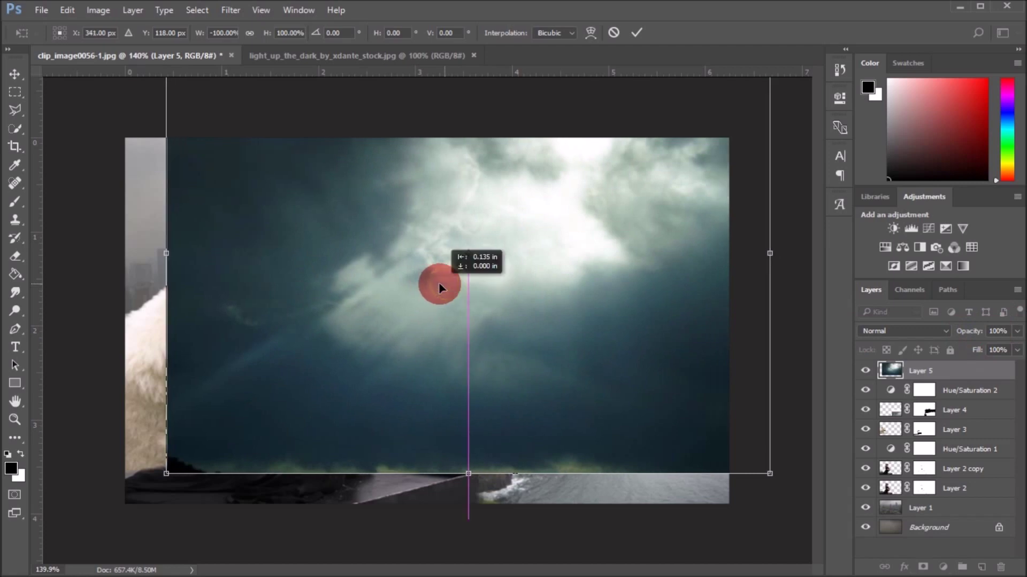
{"action": "left_click_drag", "start_coordinate": [180, 253], "coordinate": [120, 253]}
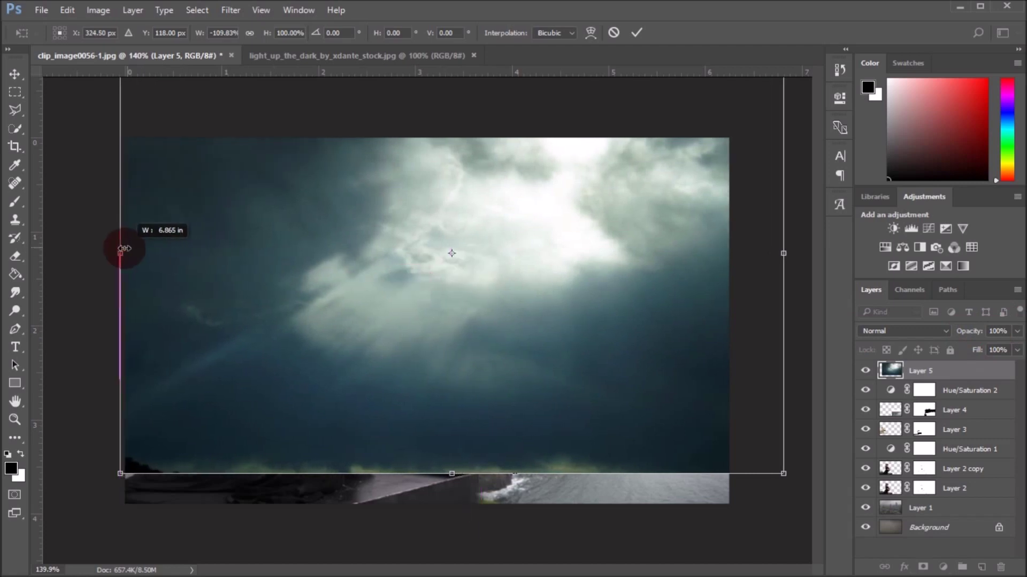
{"action": "left_click_drag", "start_coordinate": [782, 249], "coordinate": [810, 249]}
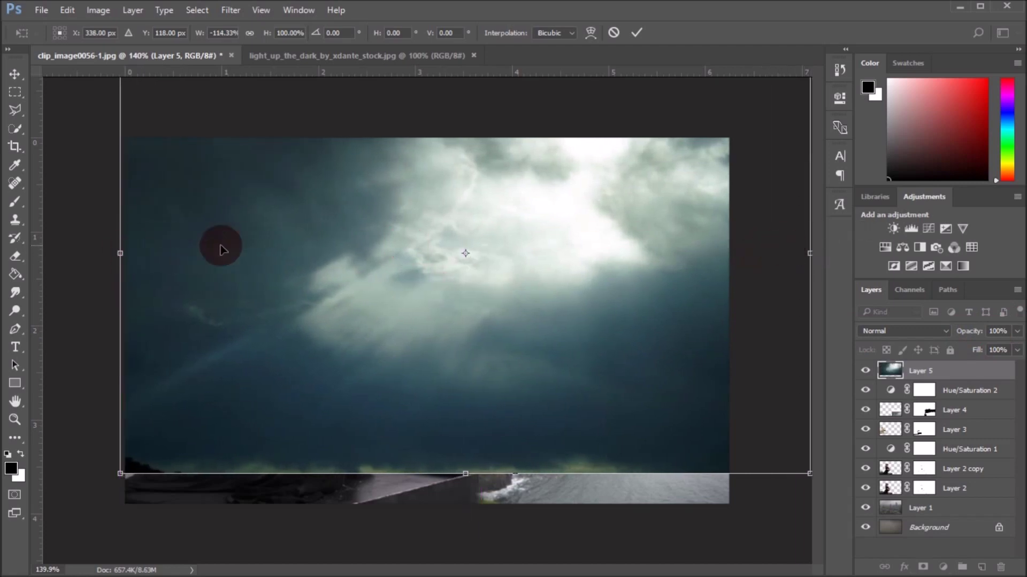
{"action": "left_click_drag", "start_coordinate": [426, 275], "coordinate": [427, 273]}
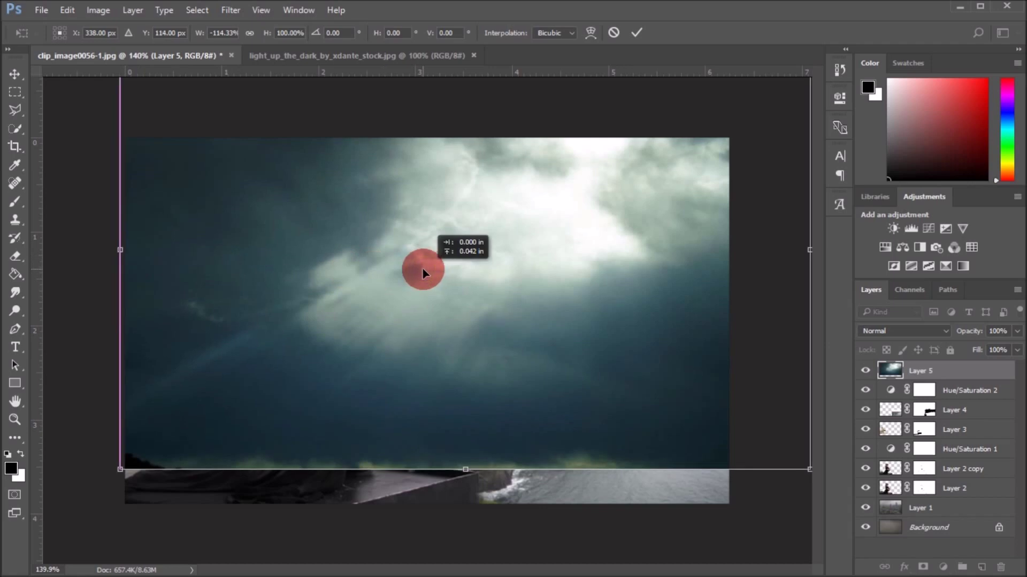
{"action": "left_click", "coordinate": [637, 32]}
Set Layer 5's cloud blend mode to Overlay after trying Screen
{"action": "key", "text": "b"}
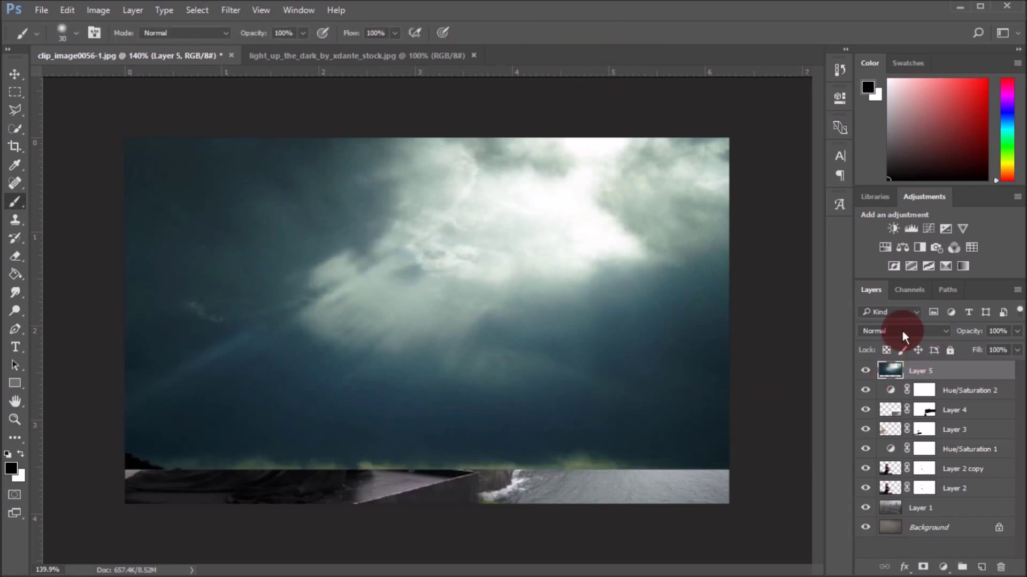
{"action": "left_click", "coordinate": [902, 332]}
{"action": "left_click", "coordinate": [880, 427]}
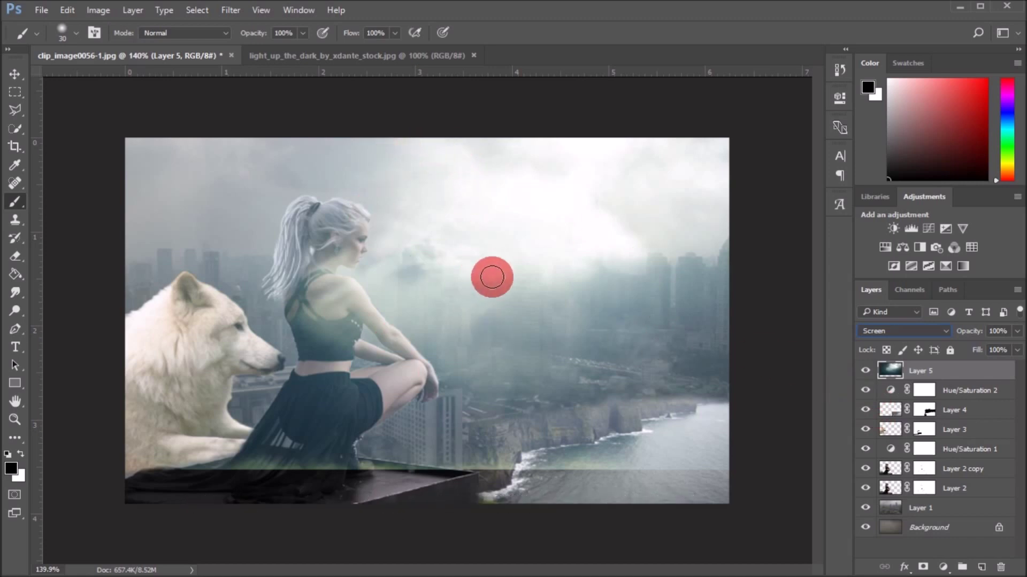
{"action": "left_click", "coordinate": [912, 332]}
{"action": "left_click", "coordinate": [886, 467]}
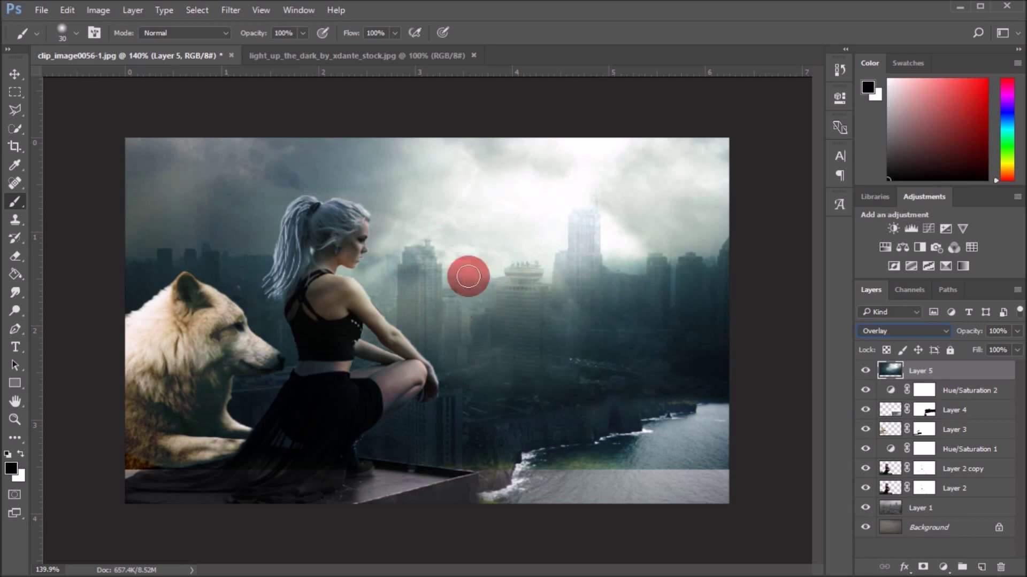
{"action": "left_click_drag", "start_coordinate": [461, 230], "coordinate": [612, 384]}
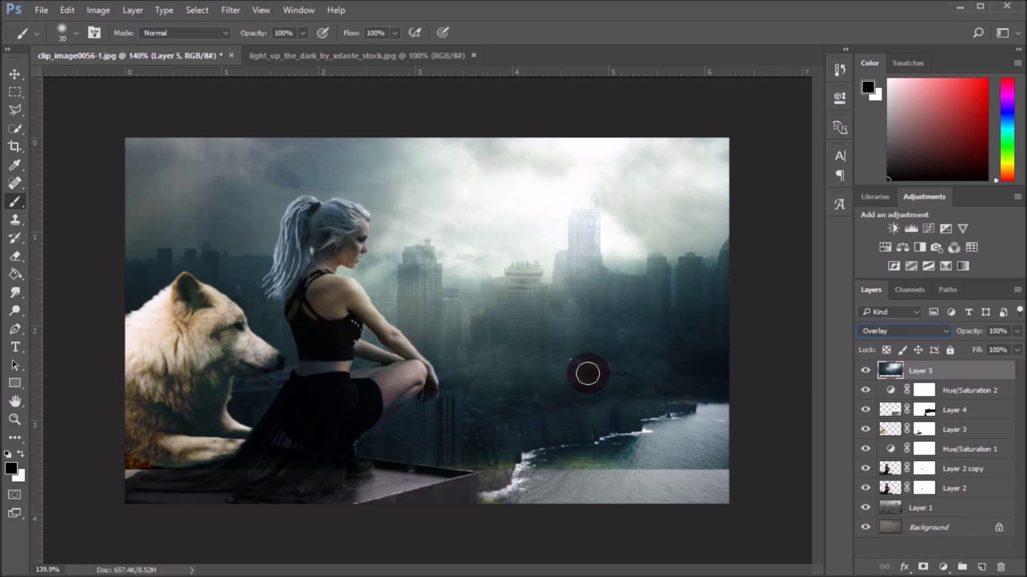
{"action": "left_click_drag", "start_coordinate": [915, 373], "coordinate": [966, 507]}
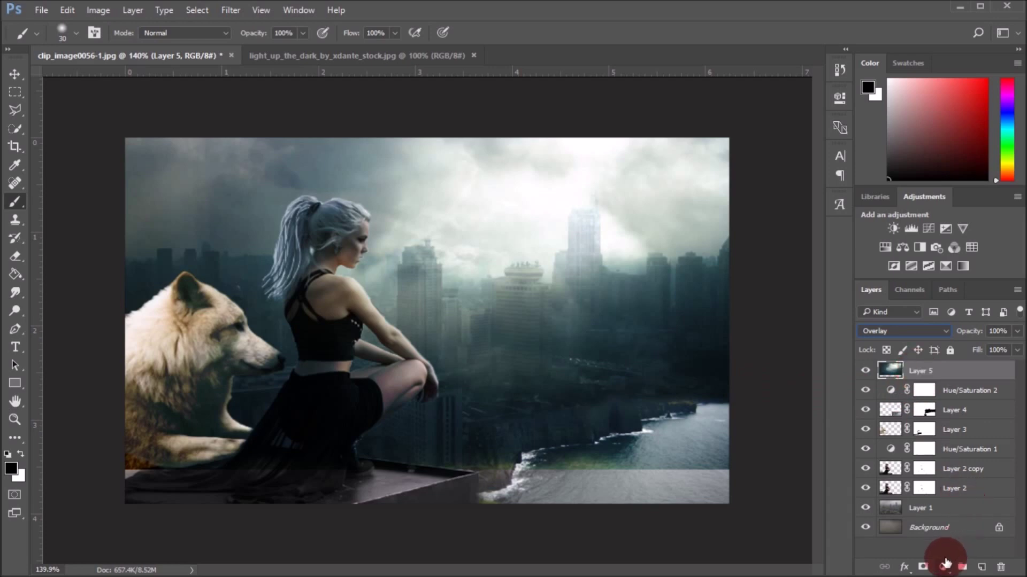
Add a Levels adjustment above the clouds with the midtones at 1.18
{"action": "left_click", "coordinate": [945, 564]}
{"action": "left_click", "coordinate": [935, 322]}
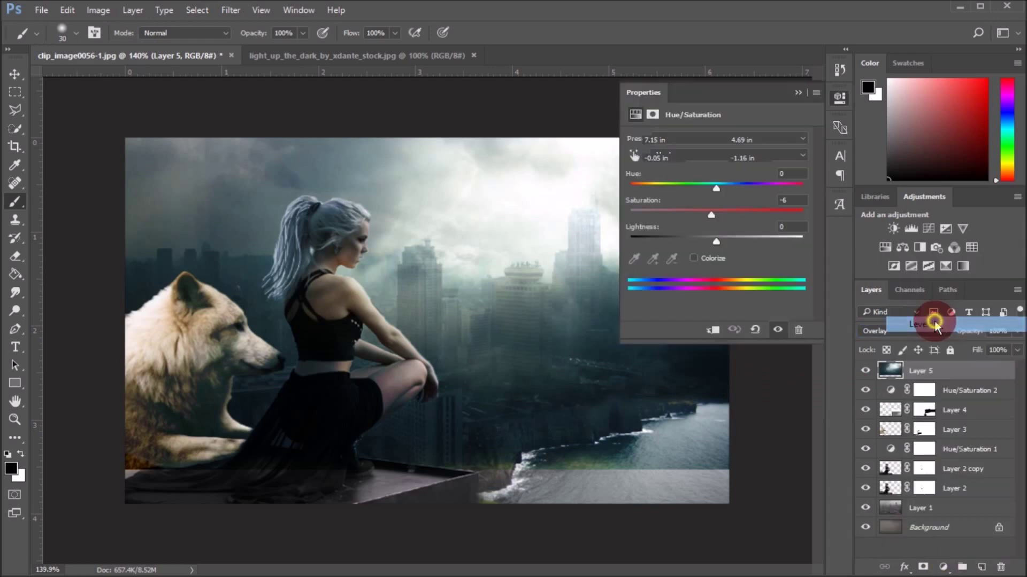
{"action": "left_click", "coordinate": [728, 213]}
{"action": "left_click_drag", "start_coordinate": [729, 236], "coordinate": [712, 235]}
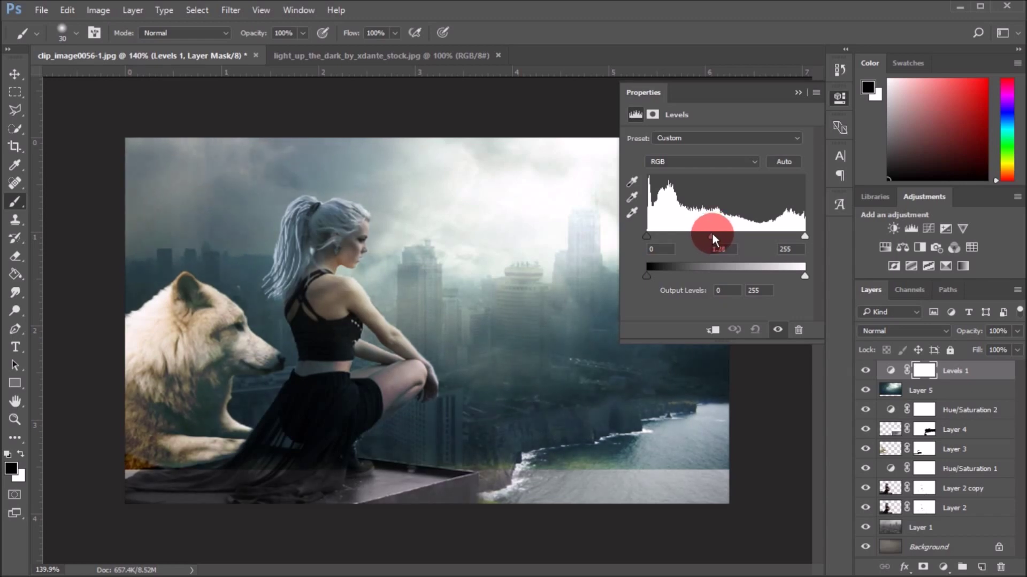
{"action": "left_click", "coordinate": [796, 94]}
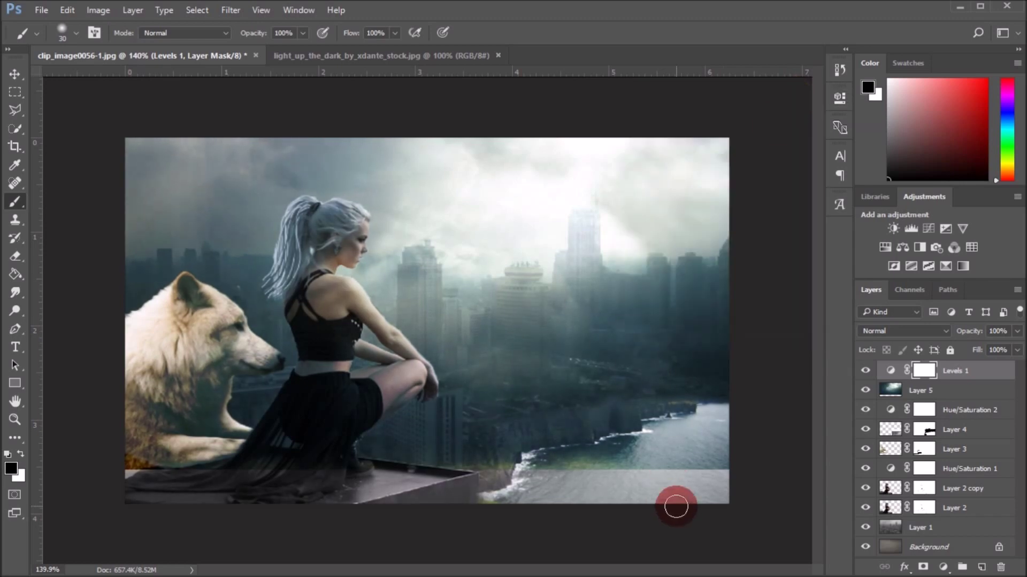
{"action": "left_click", "coordinate": [921, 391]}
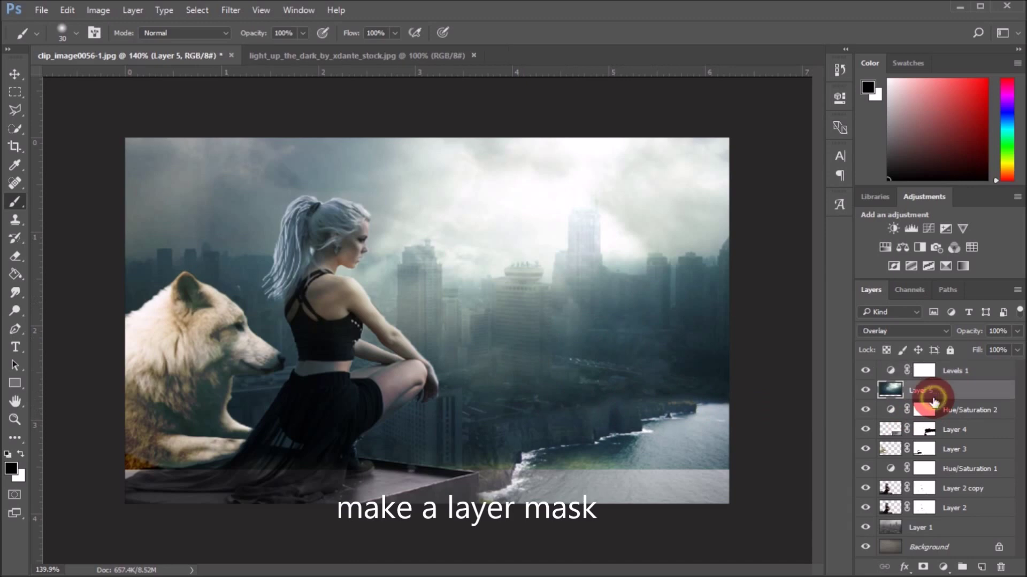
Mask Layer 5 and paint the clouds off the wolf, the woman's legs and the cliffs
{"action": "left_click", "coordinate": [923, 567]}
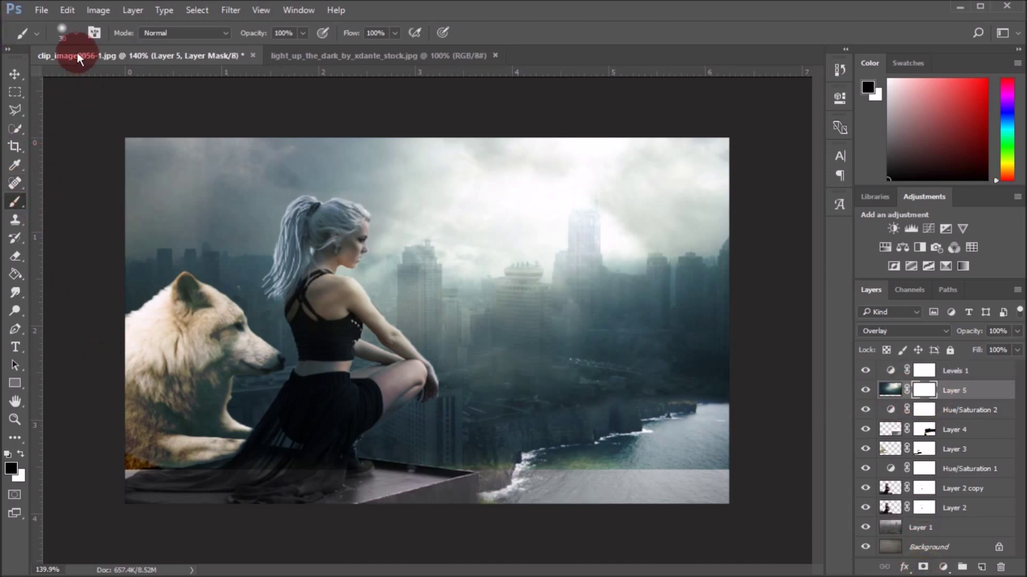
{"action": "left_click_drag", "start_coordinate": [270, 357], "coordinate": [328, 396]}
{"action": "mouse_move", "coordinate": [232, 445]}
{"action": "left_mouse_down"}
{"action": "mouse_move", "coordinate": [172, 424]}
{"action": "mouse_move", "coordinate": [160, 360]}
{"action": "mouse_move", "coordinate": [122, 422]}
{"action": "mouse_move", "coordinate": [217, 325]}
{"action": "mouse_move", "coordinate": [156, 428]}
{"action": "mouse_move", "coordinate": [138, 441]}
{"action": "mouse_move", "coordinate": [202, 421]}
{"action": "mouse_move", "coordinate": [237, 481]}
{"action": "left_mouse_up"}
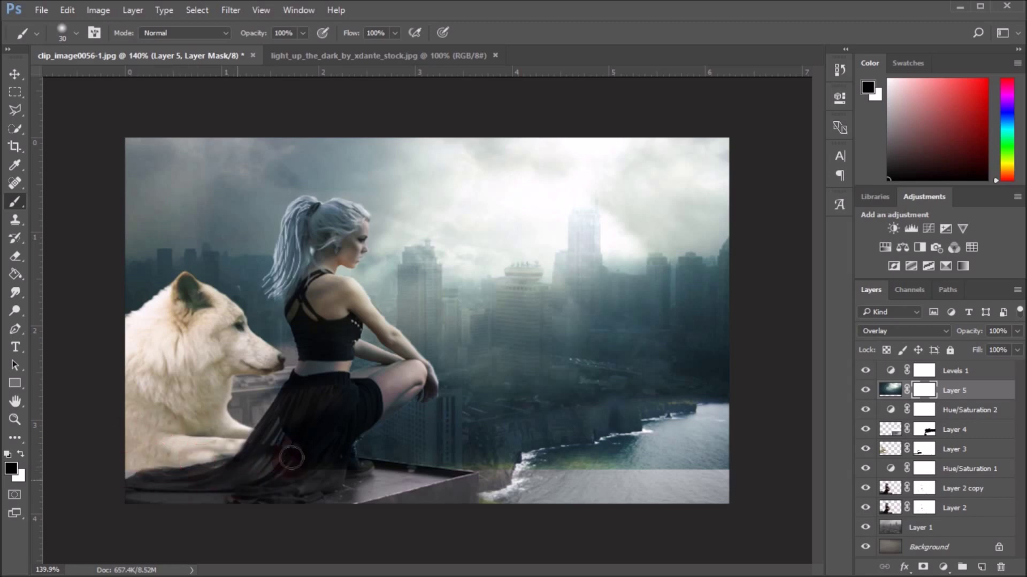
{"action": "mouse_move", "coordinate": [348, 433]}
{"action": "left_mouse_down"}
{"action": "mouse_move", "coordinate": [398, 377]}
{"action": "mouse_move", "coordinate": [327, 398]}
{"action": "mouse_move", "coordinate": [316, 234]}
{"action": "mouse_move", "coordinate": [339, 223]}
{"action": "mouse_move", "coordinate": [280, 225]}
{"action": "mouse_move", "coordinate": [275, 284]}
{"action": "mouse_move", "coordinate": [327, 216]}
{"action": "mouse_move", "coordinate": [290, 218]}
{"action": "mouse_move", "coordinate": [343, 319]}
{"action": "mouse_move", "coordinate": [344, 403]}
{"action": "mouse_move", "coordinate": [403, 366]}
{"action": "mouse_move", "coordinate": [364, 351]}
{"action": "mouse_move", "coordinate": [388, 337]}
{"action": "mouse_move", "coordinate": [423, 380]}
{"action": "mouse_move", "coordinate": [453, 474]}
{"action": "mouse_move", "coordinate": [541, 455]}
{"action": "mouse_move", "coordinate": [577, 424]}
{"action": "mouse_move", "coordinate": [553, 424]}
{"action": "mouse_move", "coordinate": [614, 456]}
{"action": "mouse_move", "coordinate": [474, 456]}
{"action": "mouse_move", "coordinate": [178, 420]}
{"action": "mouse_move", "coordinate": [188, 445]}
{"action": "mouse_move", "coordinate": [492, 412]}
{"action": "mouse_move", "coordinate": [660, 367]}
{"action": "mouse_move", "coordinate": [584, 419]}
{"action": "mouse_move", "coordinate": [537, 414]}
{"action": "left_mouse_up"}
{"action": "key", "text": "bracketright"}
{"action": "key", "text": "bracketright"}
{"action": "key", "text": "bracketright"}
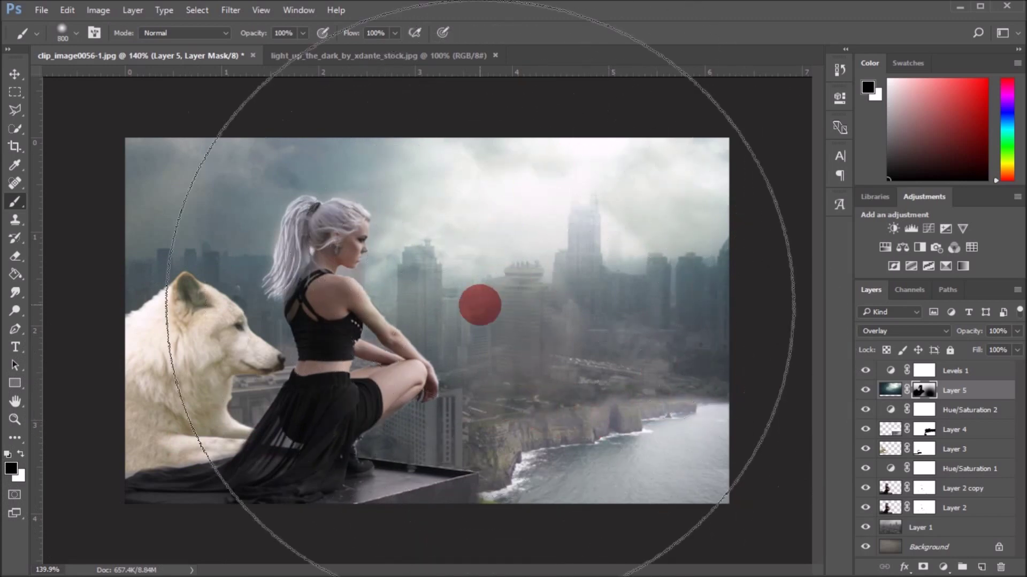
{"action": "key", "text": "bracketleft"}
{"action": "key", "text": "bracketleft"}
{"action": "key", "text": "bracketleft"}
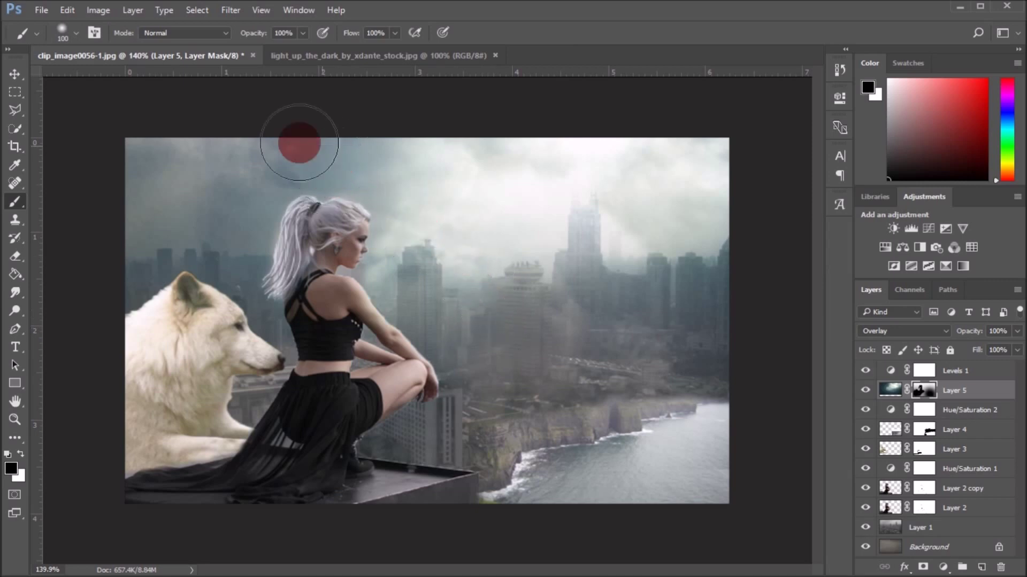
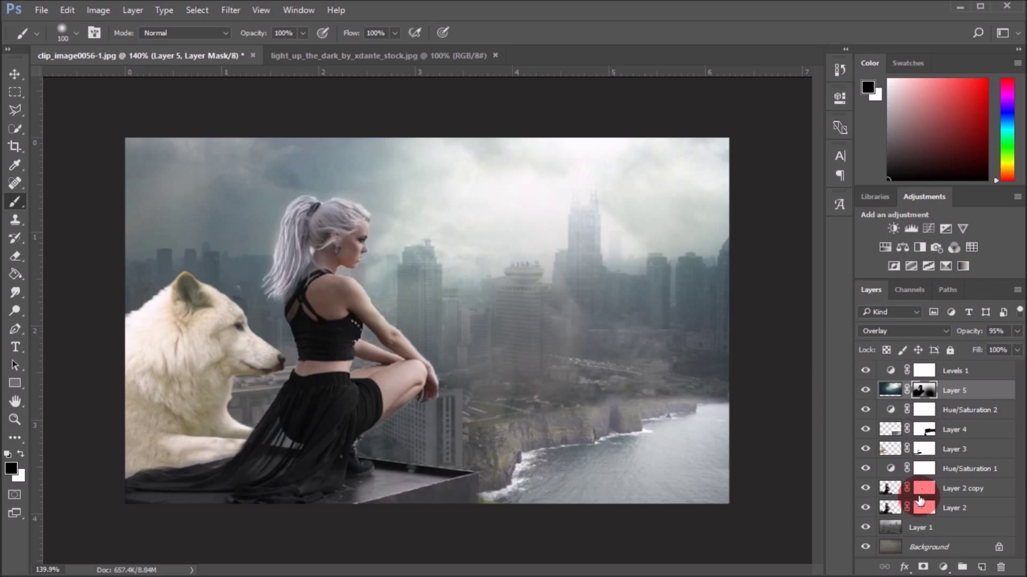
Close the cloudy sky photo and rename the bottom Layer 1 to 'city'
{"action": "left_click", "coordinate": [402, 57]}
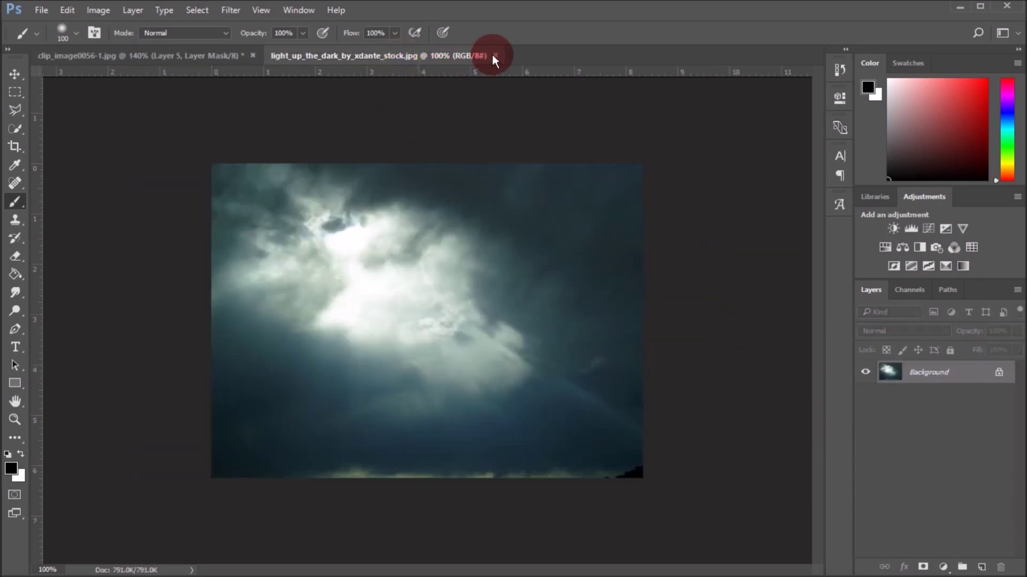
{"action": "left_click", "coordinate": [495, 55]}
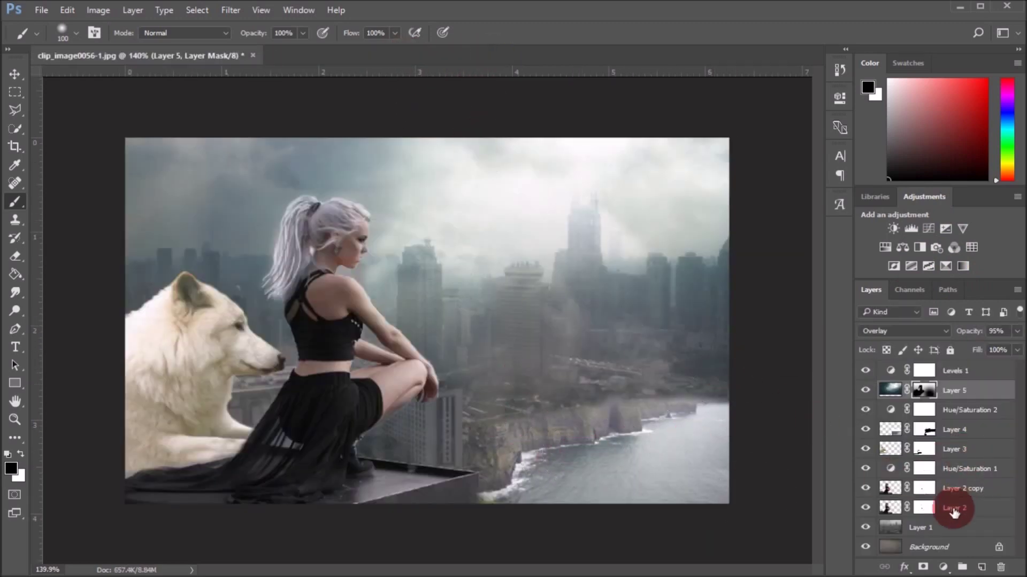
{"action": "left_click", "coordinate": [916, 529]}
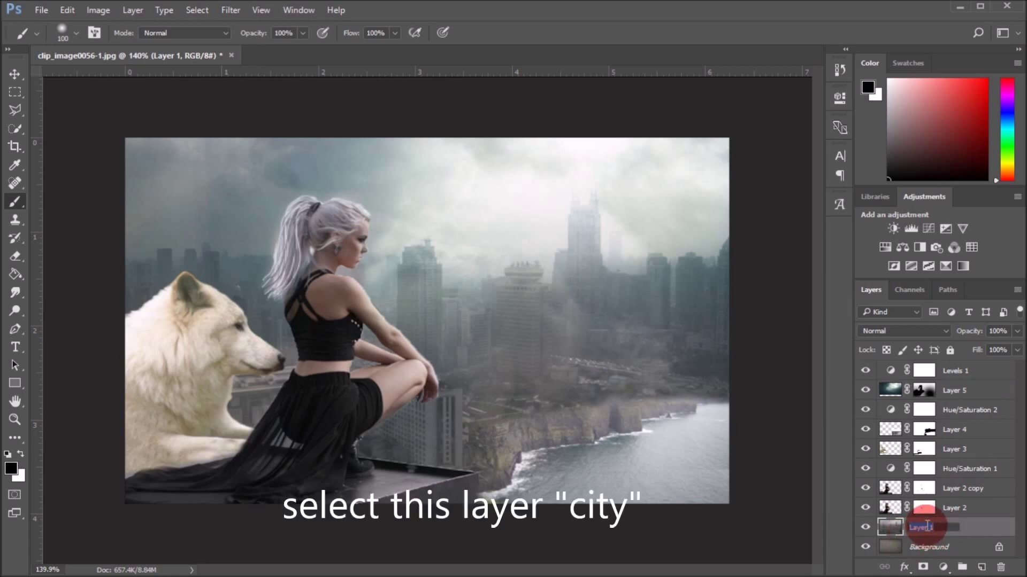
{"action": "type", "text": "city"}
{"action": "key", "text": "Return"}
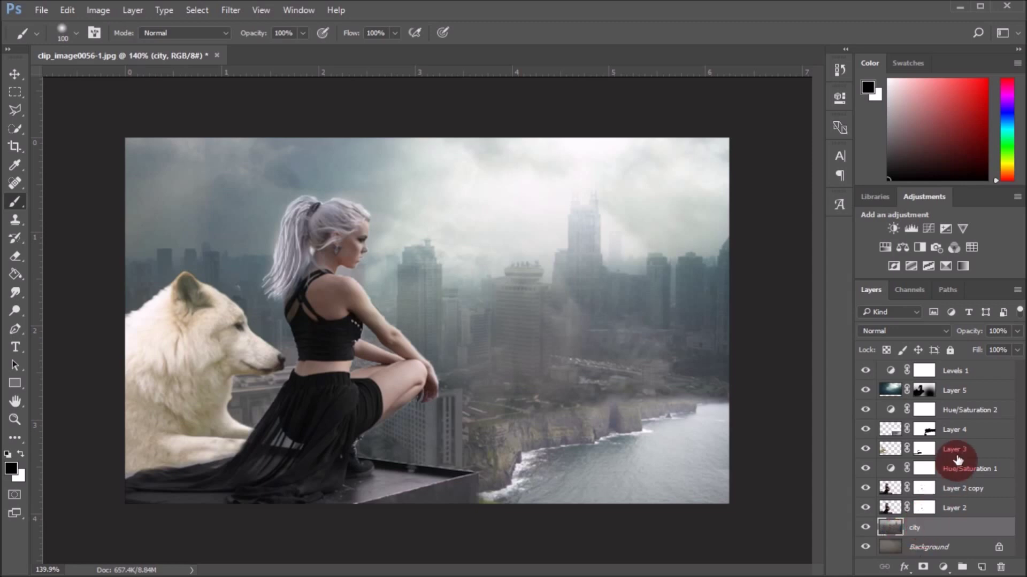
Draw a four-corner Polygonal Lasso selection tapering from the ledge up into the sky
{"action": "left_click", "coordinate": [14, 110]}
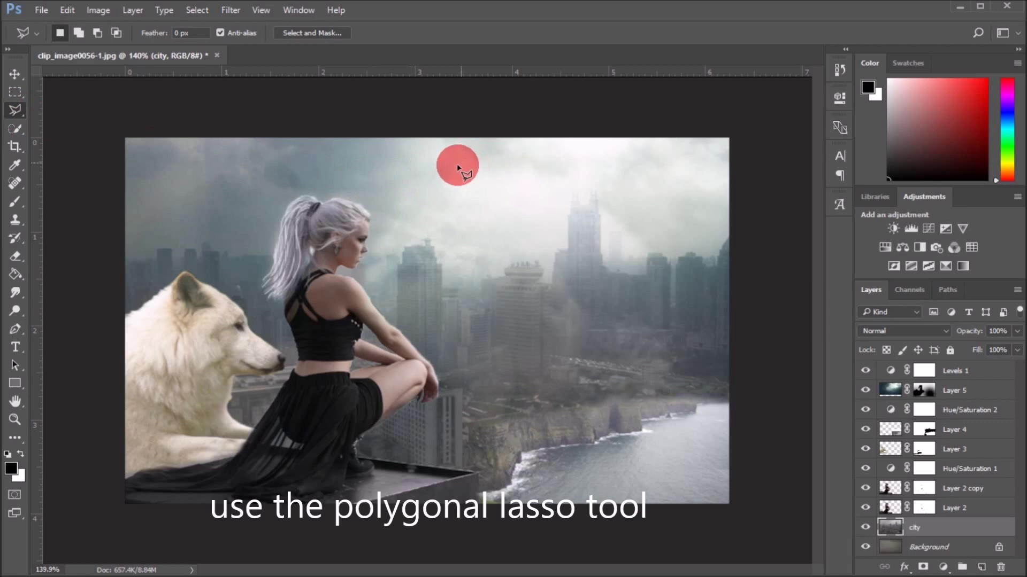
{"action": "left_click", "coordinate": [426, 466]}
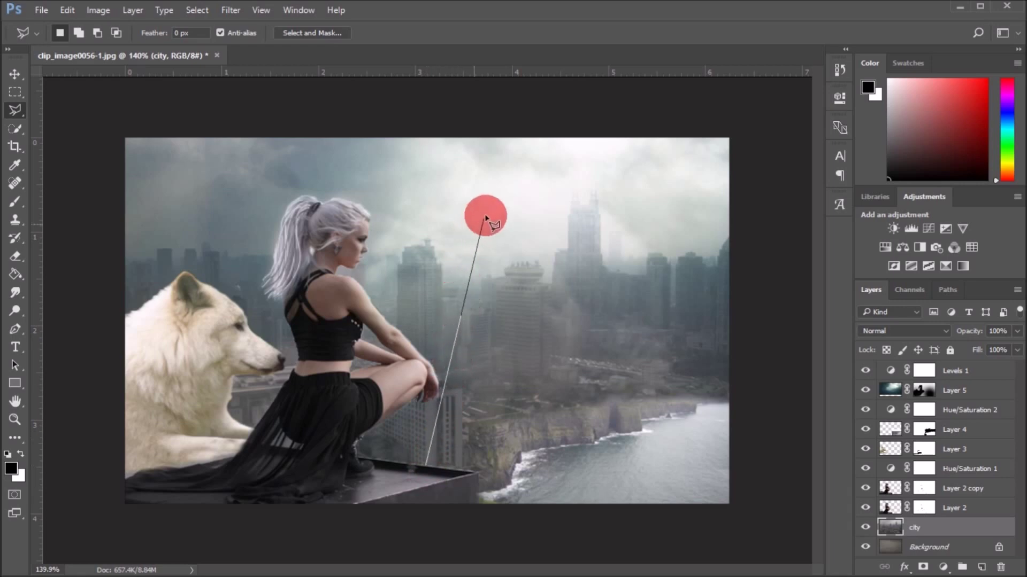
{"action": "left_click", "coordinate": [491, 169]}
{"action": "left_click", "coordinate": [544, 170]}
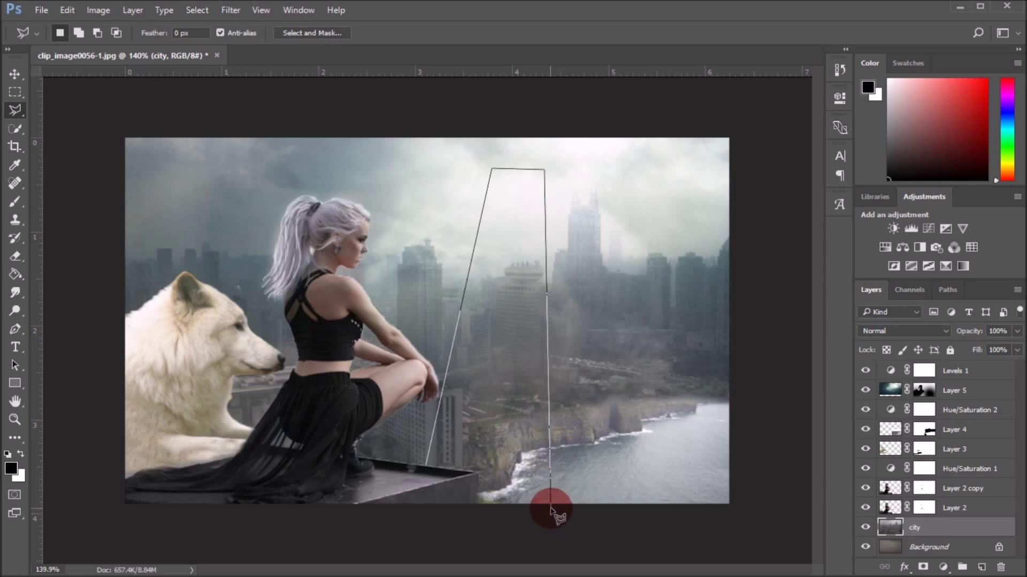
{"action": "left_click", "coordinate": [578, 500]}
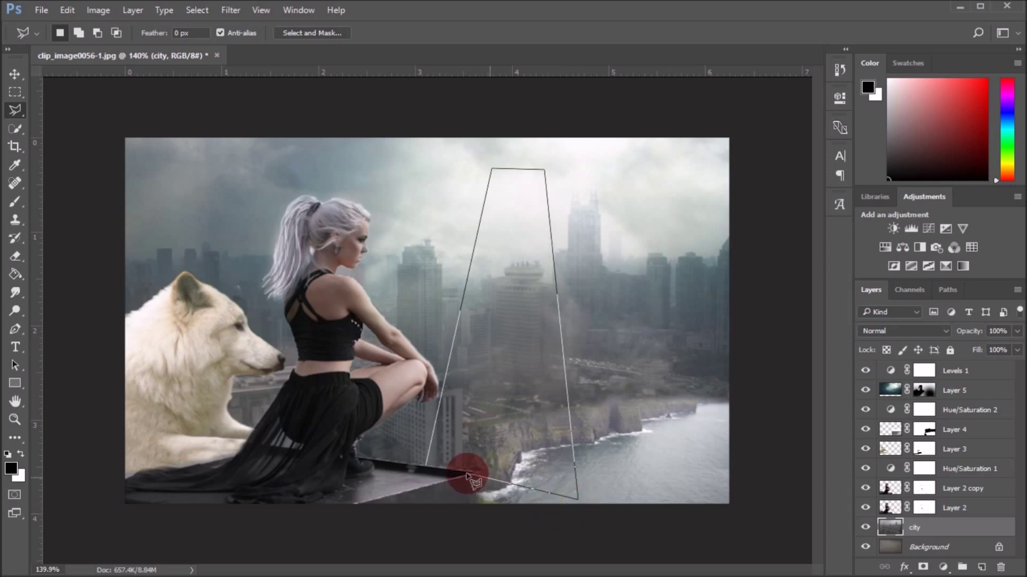
{"action": "left_click", "coordinate": [424, 466]}
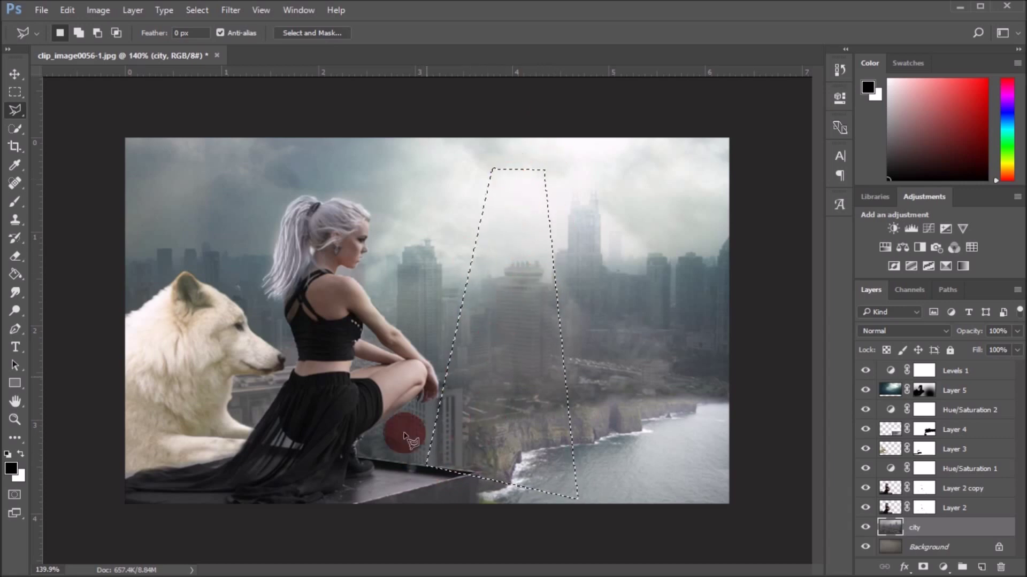
{"action": "left_click", "coordinate": [949, 560]}
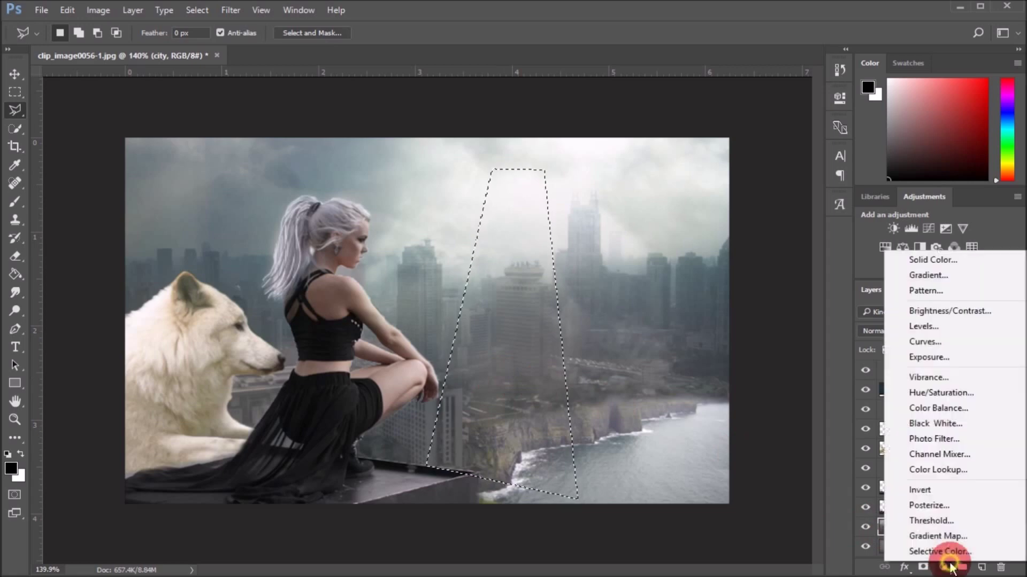
Add a Curves adjustment with the RGB curve raised to brighten the beam selection
{"action": "left_click", "coordinate": [932, 340]}
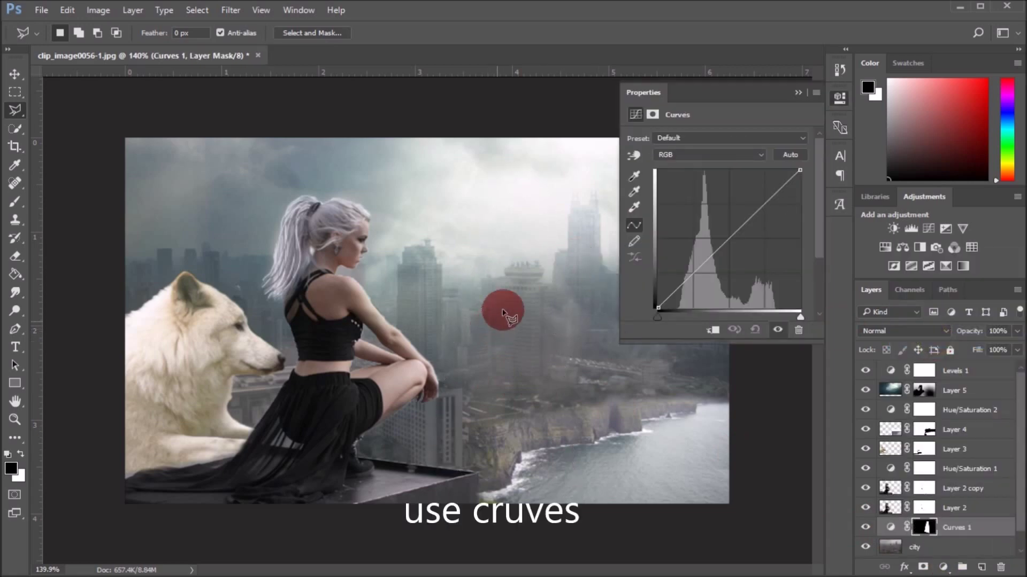
{"action": "left_click_drag", "start_coordinate": [729, 236], "coordinate": [713, 229]}
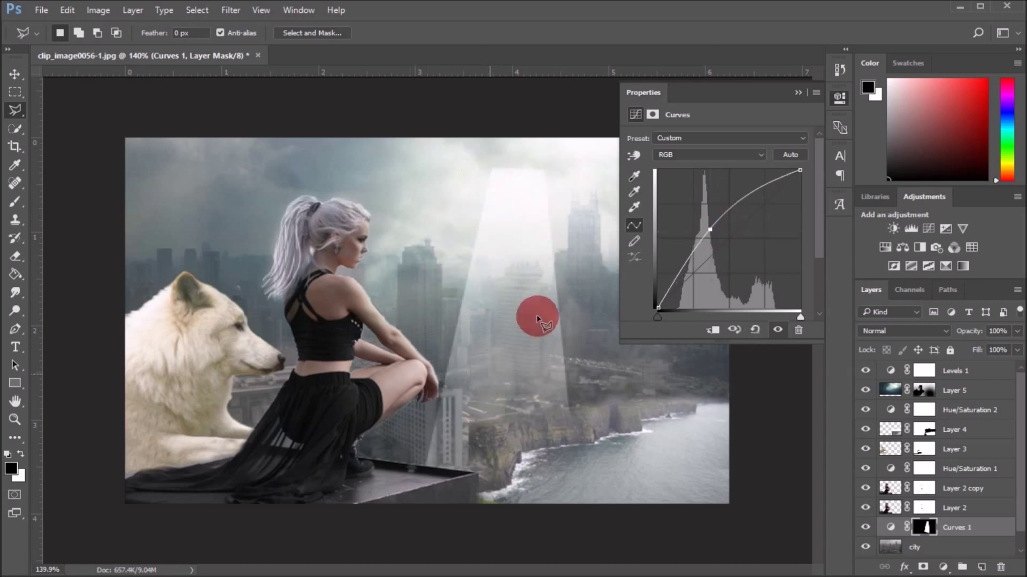
{"action": "left_click", "coordinate": [799, 93]}
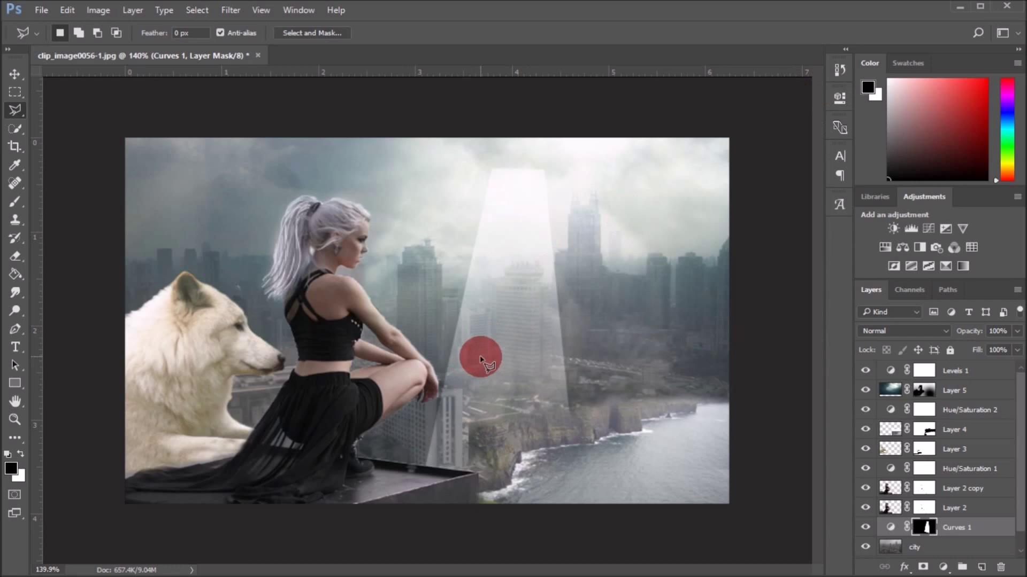
{"action": "left_click", "coordinate": [230, 10]}
{"action": "mouse_move", "coordinate": [238, 164]}
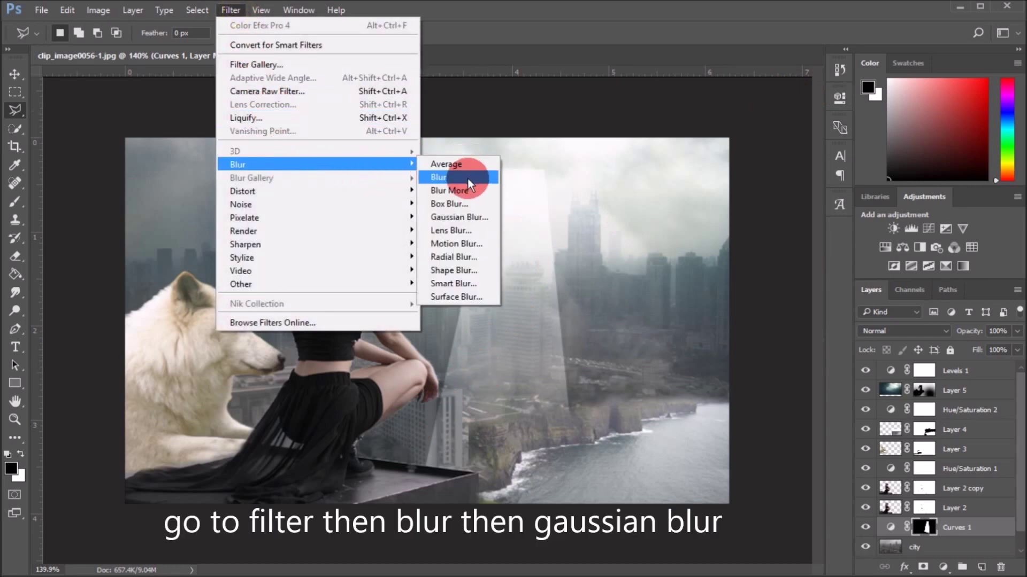
Apply a Gaussian Blur of about 4.3 pixels radius to the beam's mask
{"action": "left_click", "coordinate": [459, 216]}
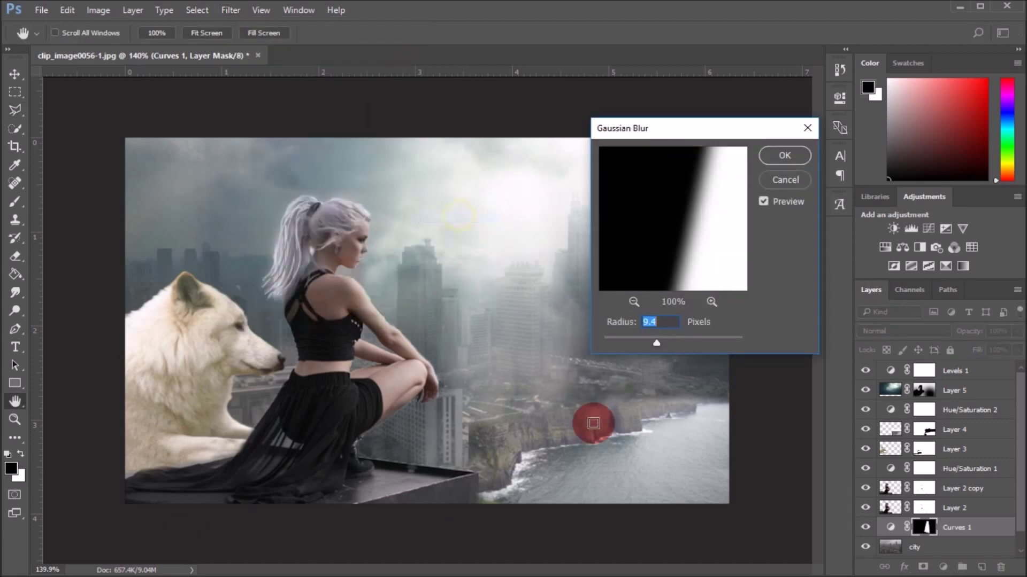
{"action": "left_click_drag", "start_coordinate": [640, 342], "coordinate": [629, 343]}
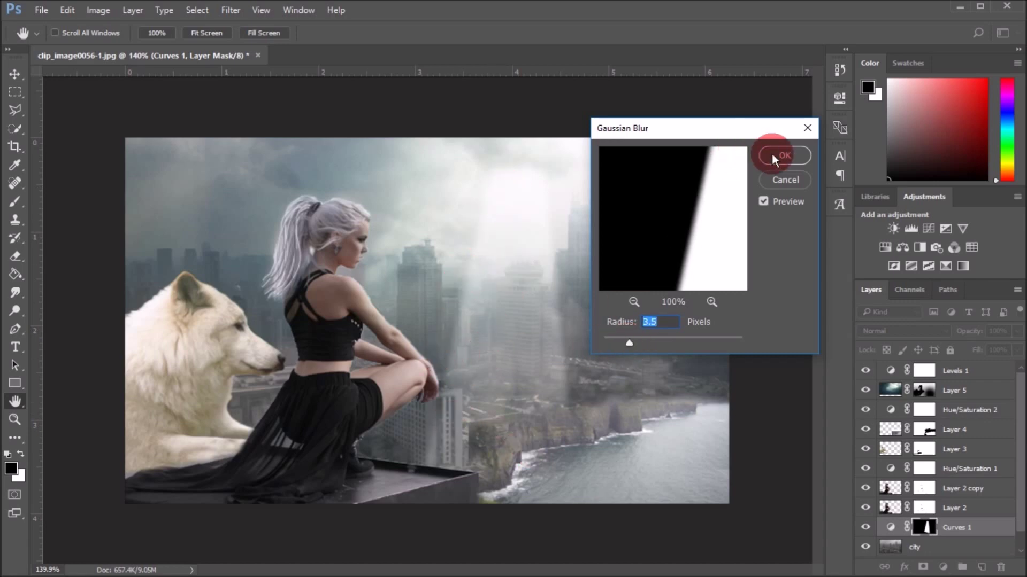
{"action": "left_click_drag", "start_coordinate": [635, 342], "coordinate": [636, 343]}
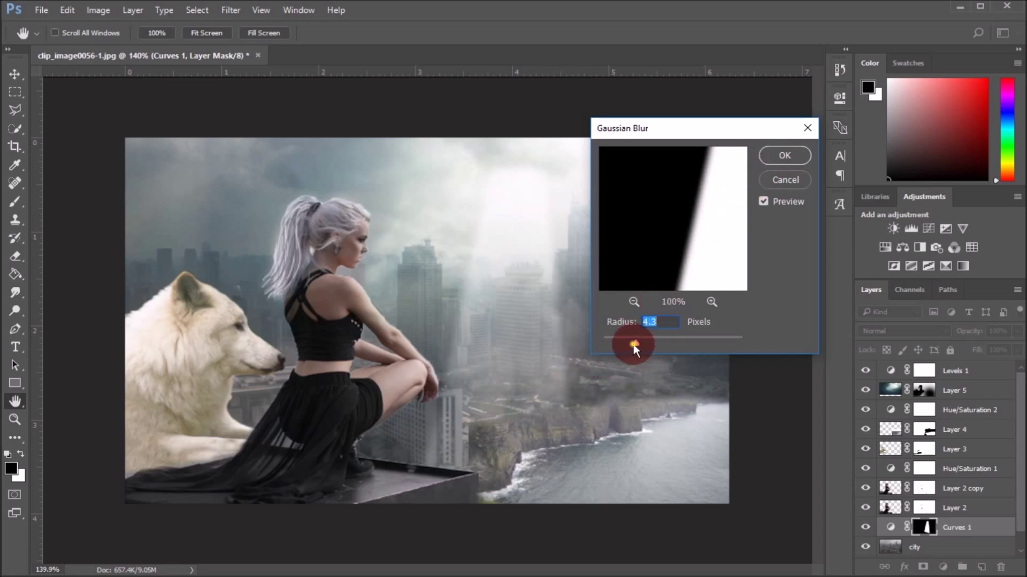
{"action": "left_click", "coordinate": [775, 155]}
Rotate the Curves 1 beam about 9°, scale it up slightly, then duplicate it
{"action": "key", "text": "l"}
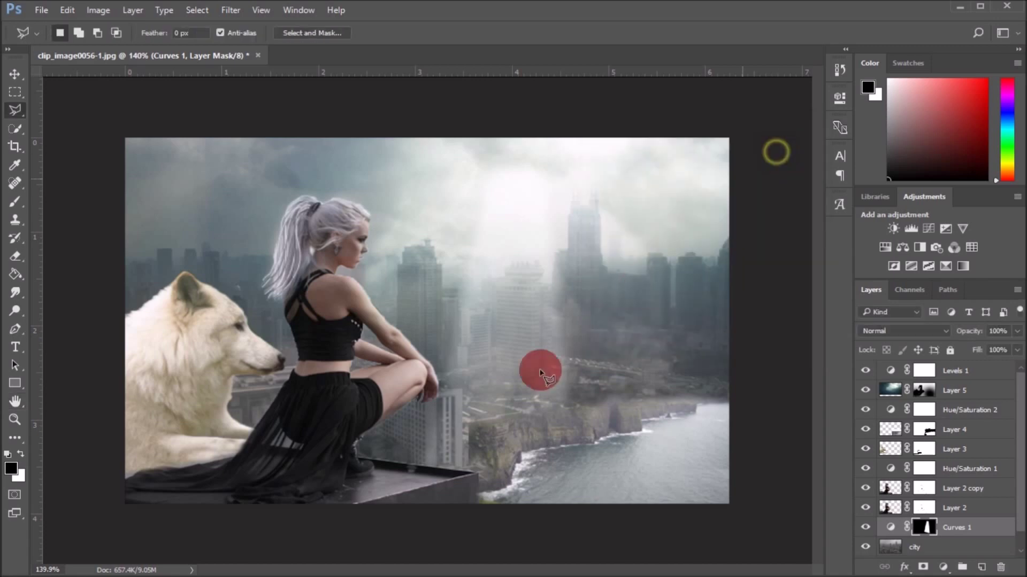
{"action": "key", "text": "ctrl+t"}
{"action": "left_click_drag", "start_coordinate": [505, 324], "coordinate": [496, 308]}
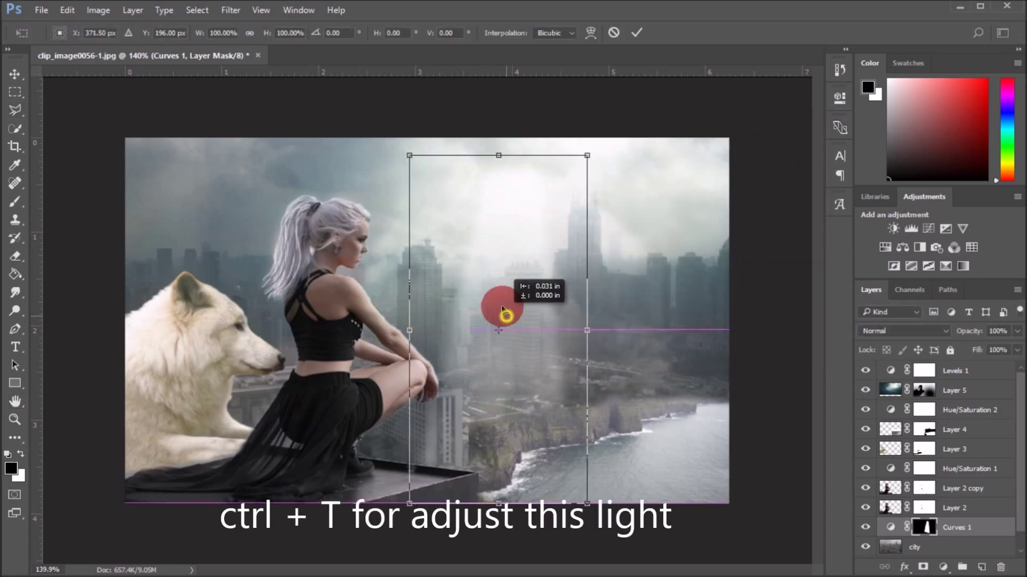
{"action": "left_click_drag", "start_coordinate": [571, 153], "coordinate": [589, 127]}
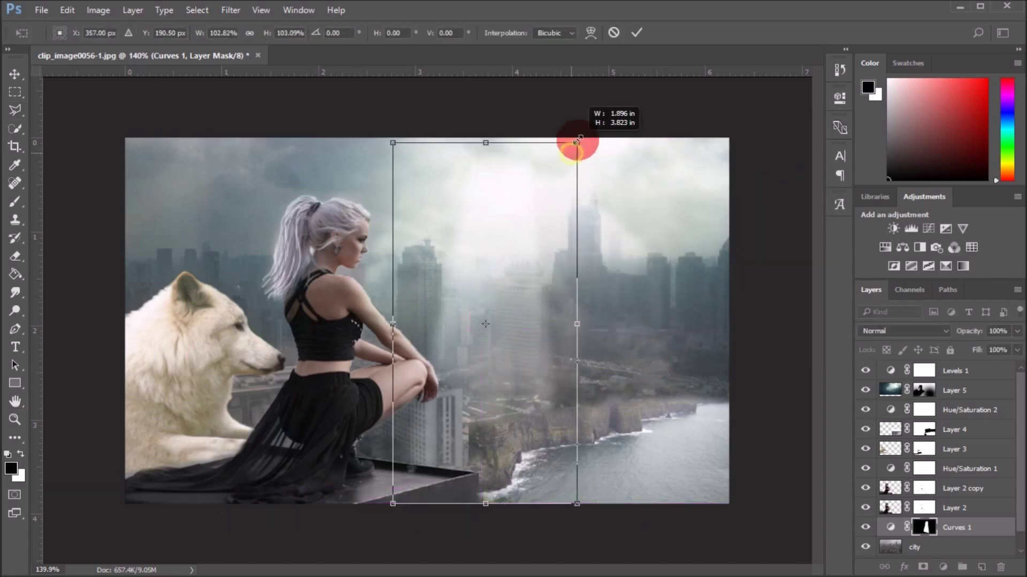
{"action": "left_click_drag", "start_coordinate": [557, 314], "coordinate": [571, 314]}
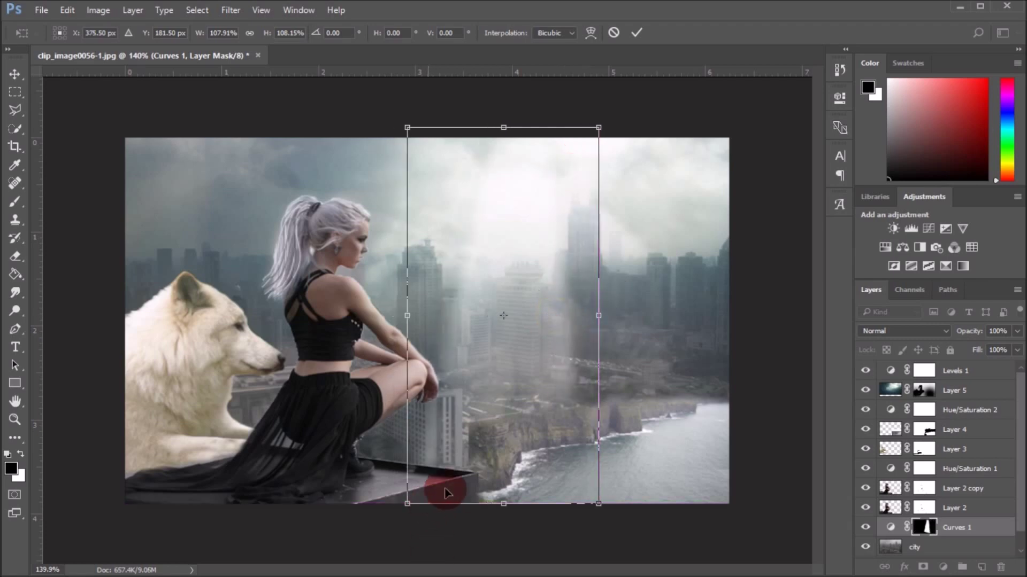
{"action": "left_click_drag", "start_coordinate": [640, 401], "coordinate": [637, 419]}
{"action": "left_click_drag", "start_coordinate": [452, 378], "coordinate": [433, 384]}
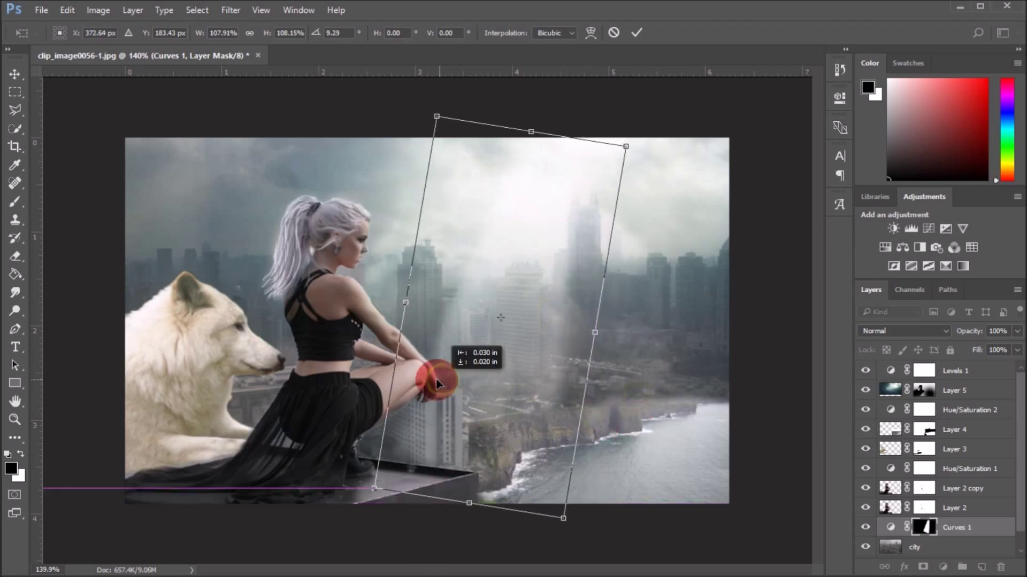
{"action": "left_click_drag", "start_coordinate": [364, 488], "coordinate": [356, 501]}
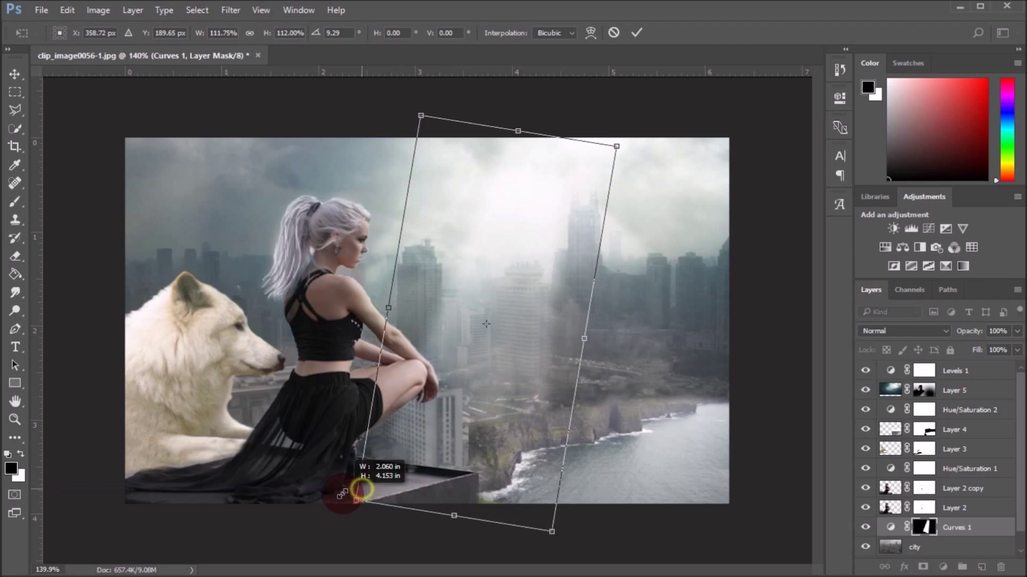
{"action": "left_click", "coordinate": [638, 34]}
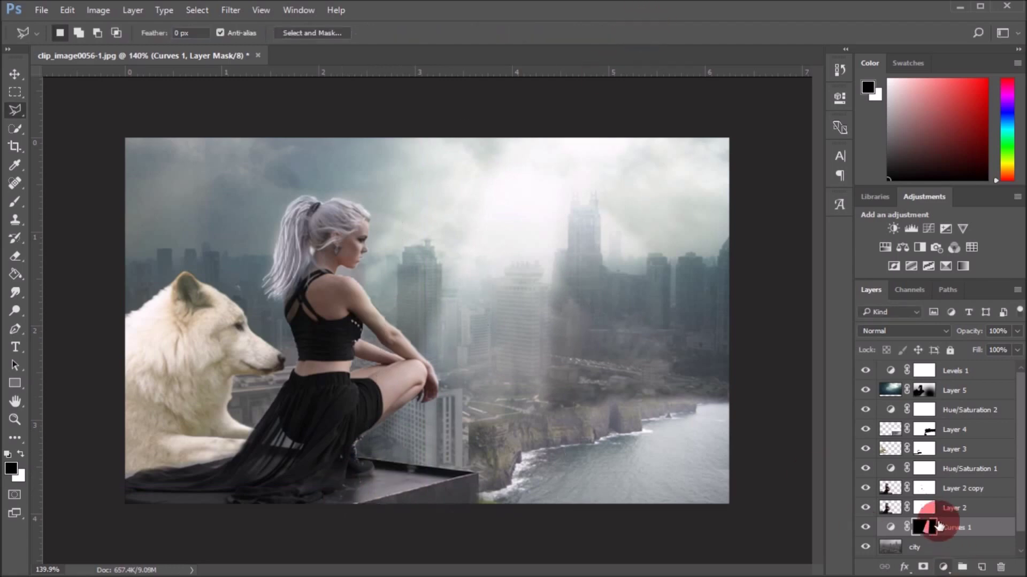
{"action": "key", "text": "ctrl+j"}
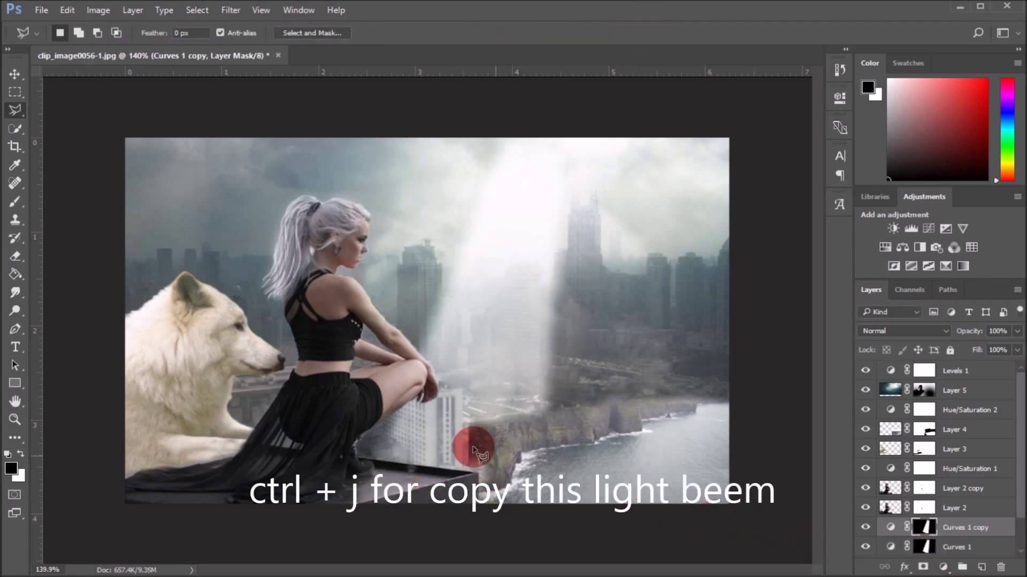
Rotate and shift the copied beam rightward into a second angled ray
{"action": "key", "text": "ctrl+t"}
{"action": "mouse_move", "coordinate": [679, 358]}
{"action": "left_mouse_down"}
{"action": "mouse_move", "coordinate": [549, 377]}
{"action": "mouse_move", "coordinate": [618, 413]}
{"action": "left_mouse_up"}
{"action": "mouse_move", "coordinate": [543, 338]}
{"action": "left_mouse_down"}
{"action": "mouse_move", "coordinate": [669, 338]}
{"action": "mouse_move", "coordinate": [715, 309]}
{"action": "left_mouse_up"}
{"action": "mouse_move", "coordinate": [779, 217]}
{"action": "left_mouse_down"}
{"action": "mouse_move", "coordinate": [795, 272]}
{"action": "mouse_move", "coordinate": [781, 247]}
{"action": "left_mouse_up"}
{"action": "left_click_drag", "start_coordinate": [667, 326], "coordinate": [658, 338]}
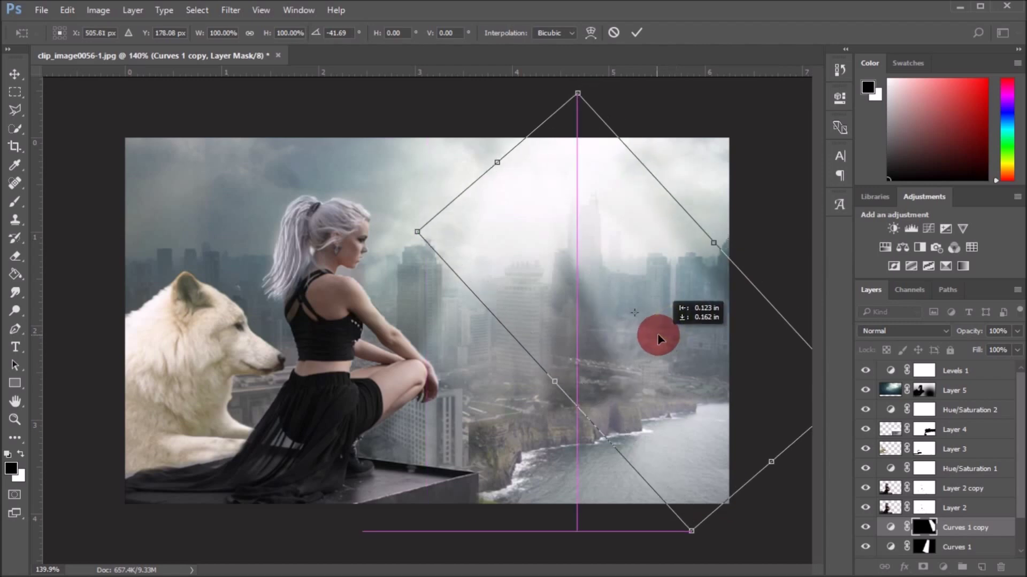
{"action": "left_click", "coordinate": [636, 27]}
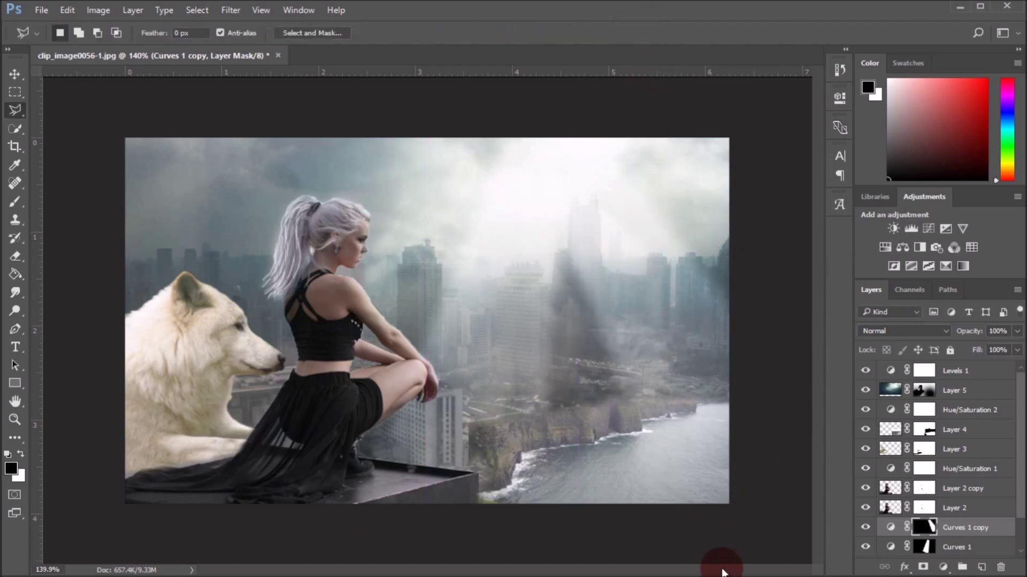
Duplicate the beam again, rotate it about 74° toward the girl and enlarge it
{"action": "key", "text": "ctrl+j"}
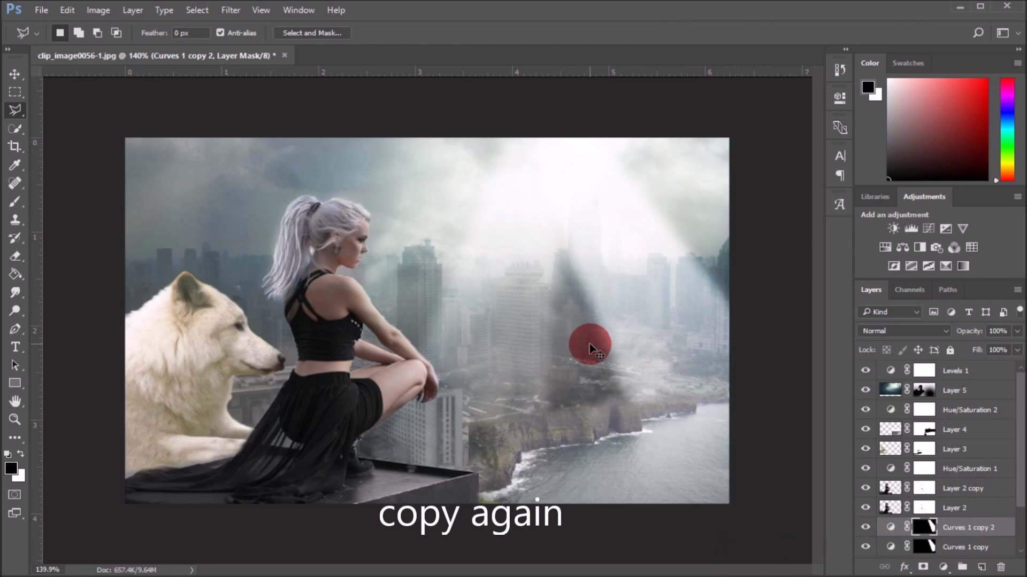
{"action": "key", "text": "ctrl+t"}
{"action": "left_click_drag", "start_coordinate": [582, 366], "coordinate": [433, 344]}
{"action": "mouse_move", "coordinate": [741, 229]}
{"action": "left_mouse_down"}
{"action": "mouse_move", "coordinate": [600, 457]}
{"action": "mouse_move", "coordinate": [550, 458]}
{"action": "left_mouse_up"}
{"action": "left_click_drag", "start_coordinate": [524, 313], "coordinate": [372, 302]}
{"action": "mouse_move", "coordinate": [140, 386]}
{"action": "left_mouse_down"}
{"action": "mouse_move", "coordinate": [84, 407]}
{"action": "mouse_move", "coordinate": [46, 448]}
{"action": "left_mouse_up"}
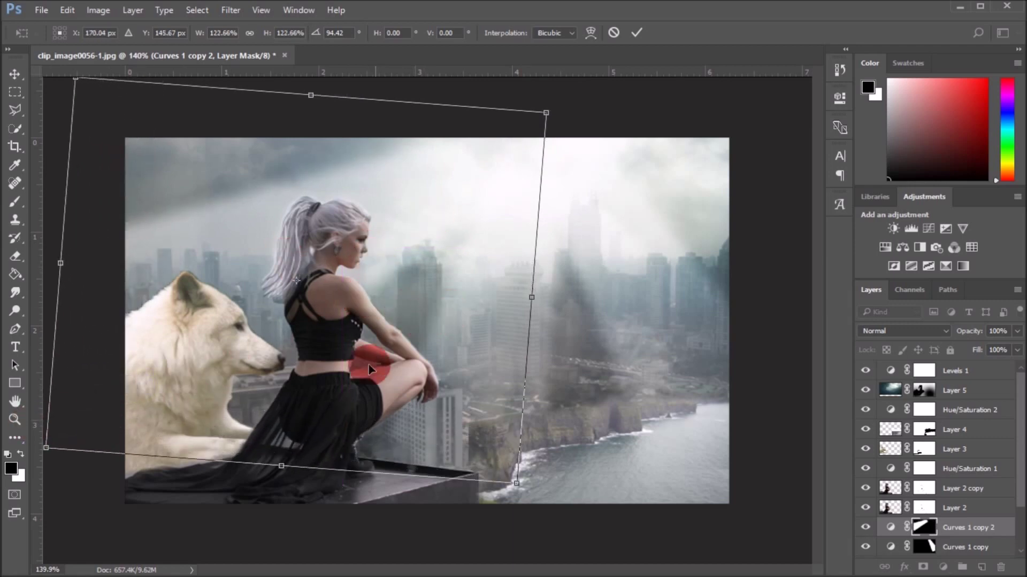
Commit the third ray, merge all layers into one Background, and duplicate it as Layer 1
{"action": "left_click", "coordinate": [636, 35]}
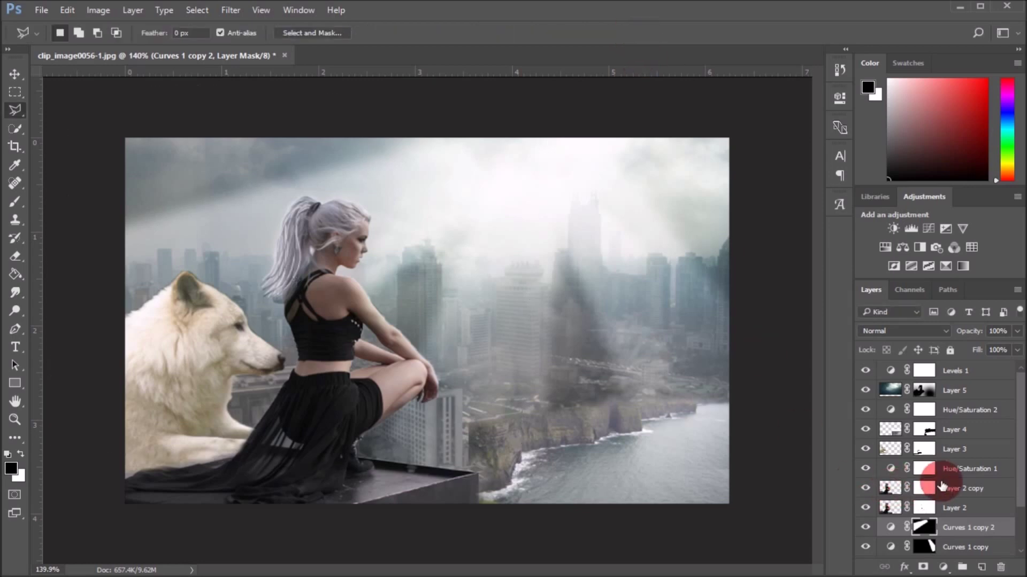
{"action": "scroll", "coordinate": [919, 507], "scroll_direction": "down", "scroll_amount": 3}
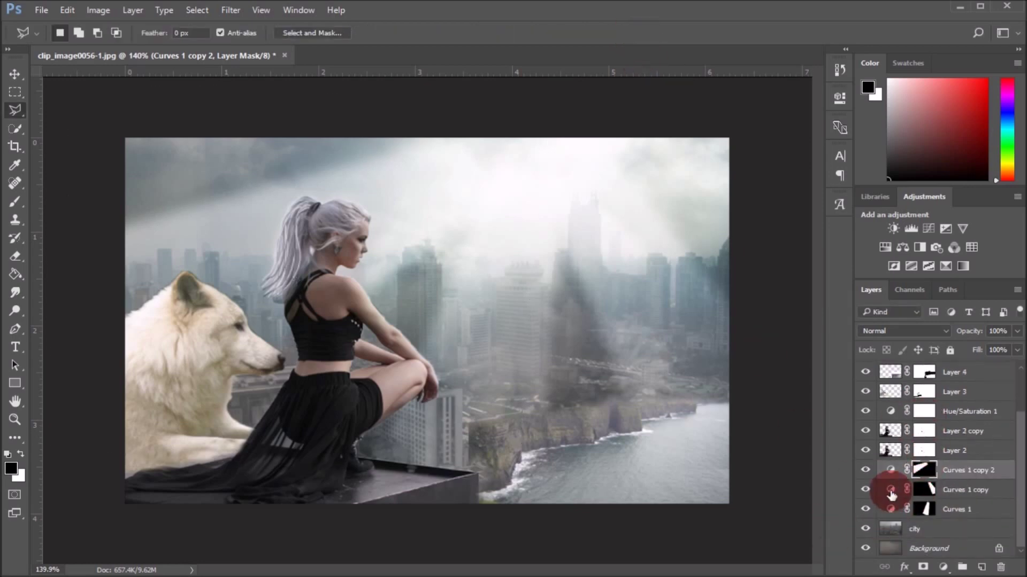
{"action": "left_click", "coordinate": [929, 555]}
{"action": "left_click_drag", "start_coordinate": [1019, 490], "coordinate": [1020, 458]}
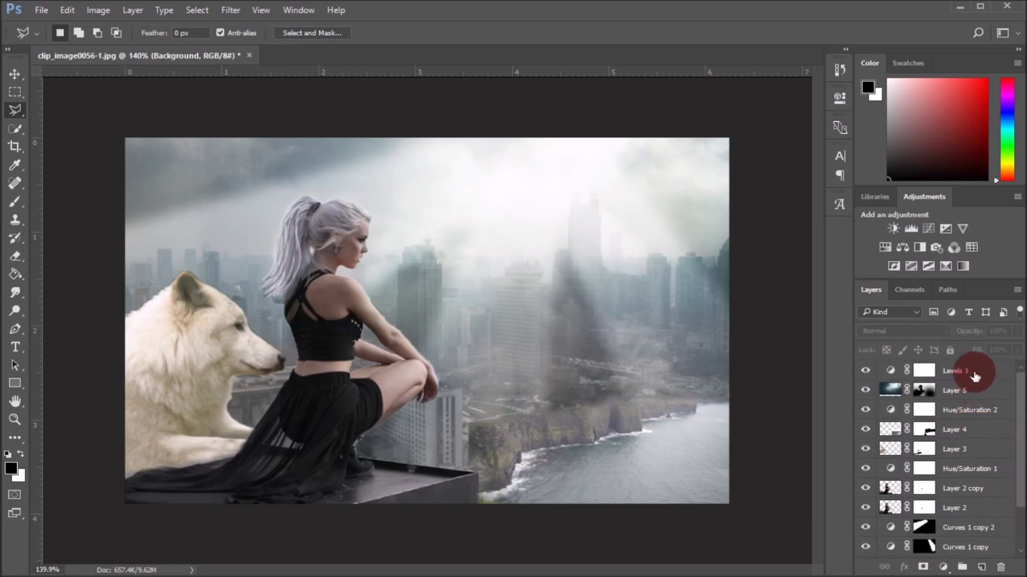
{"action": "left_click", "coordinate": [973, 370], "text": "shift"}
{"action": "left_click", "coordinate": [768, 491]}
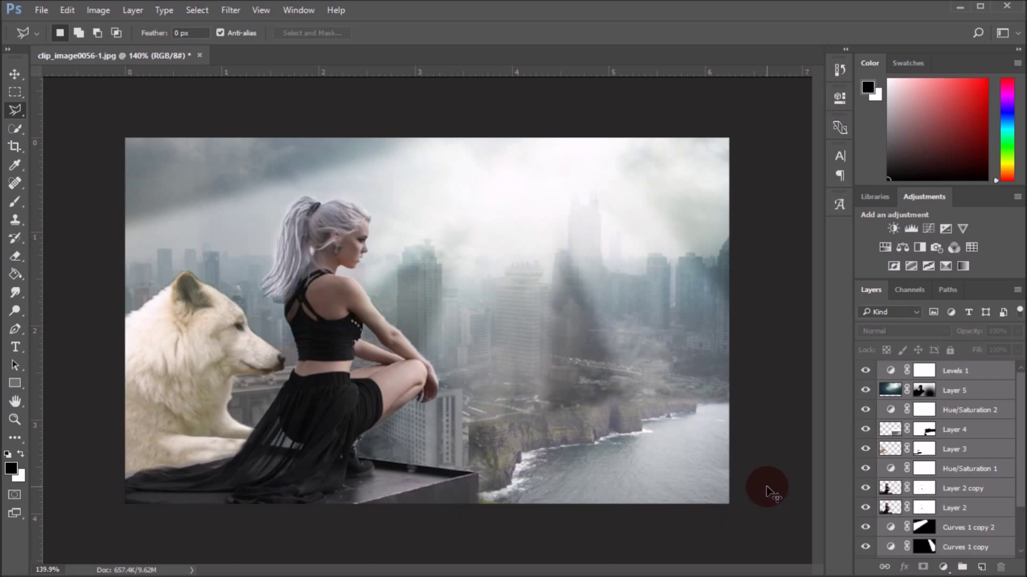
{"action": "key", "text": "ctrl+e"}
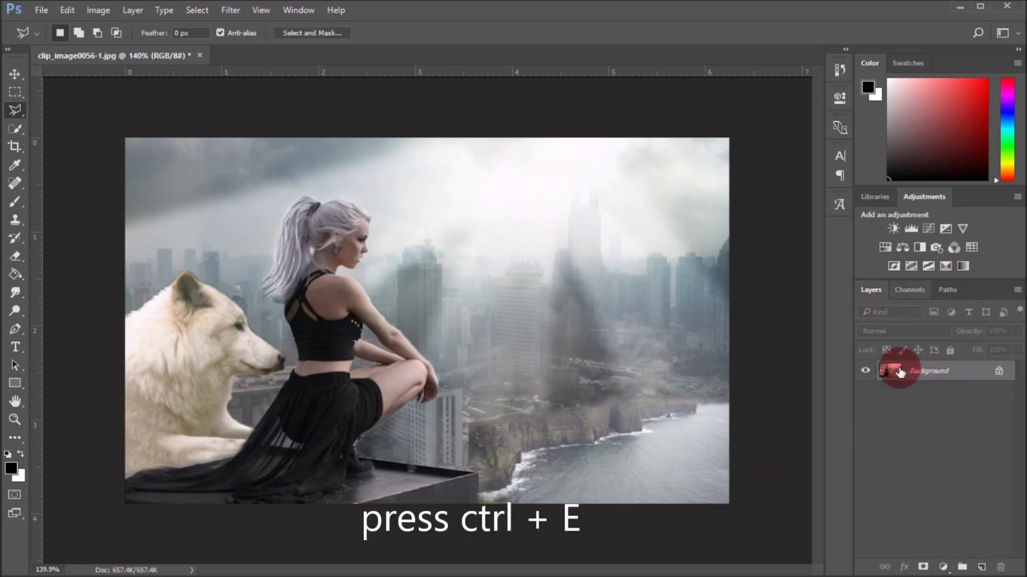
{"action": "key", "text": "ctrl+j"}
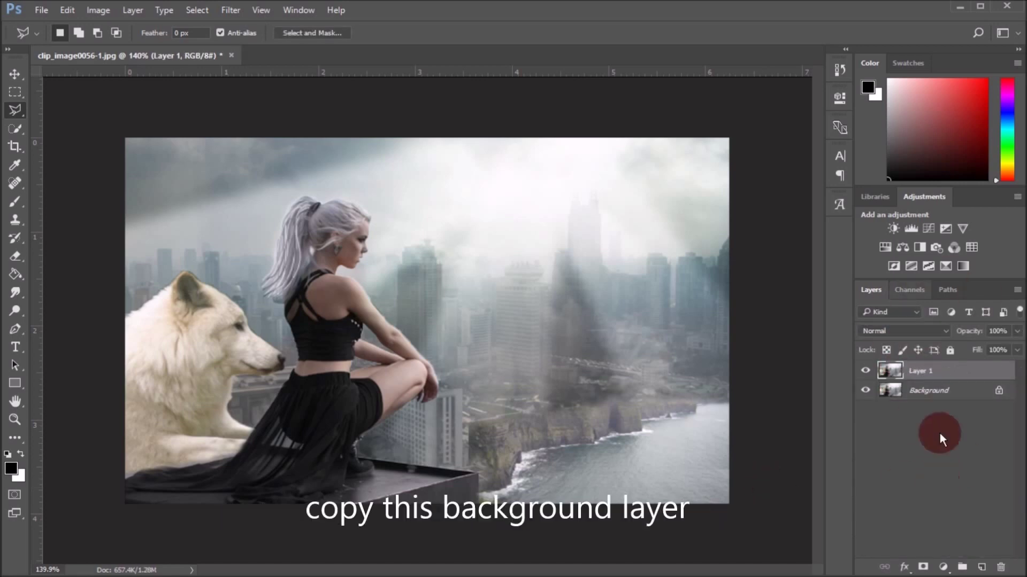
Launch Color Efex Pro 4 from the Filter menu on Layer 1
{"action": "left_click", "coordinate": [228, 9]}
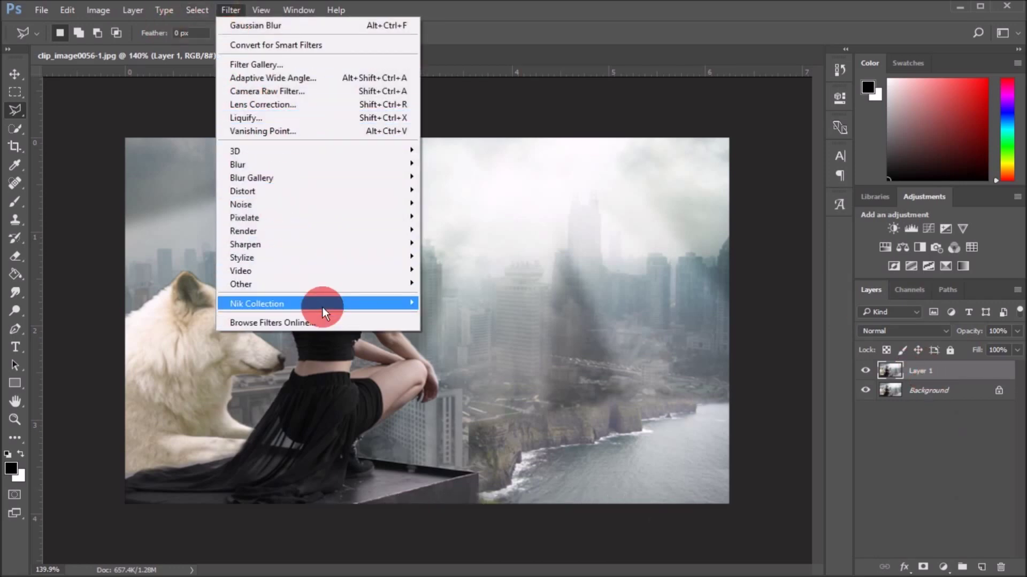
{"action": "mouse_move", "coordinate": [256, 303]}
{"action": "left_click", "coordinate": [487, 316]}
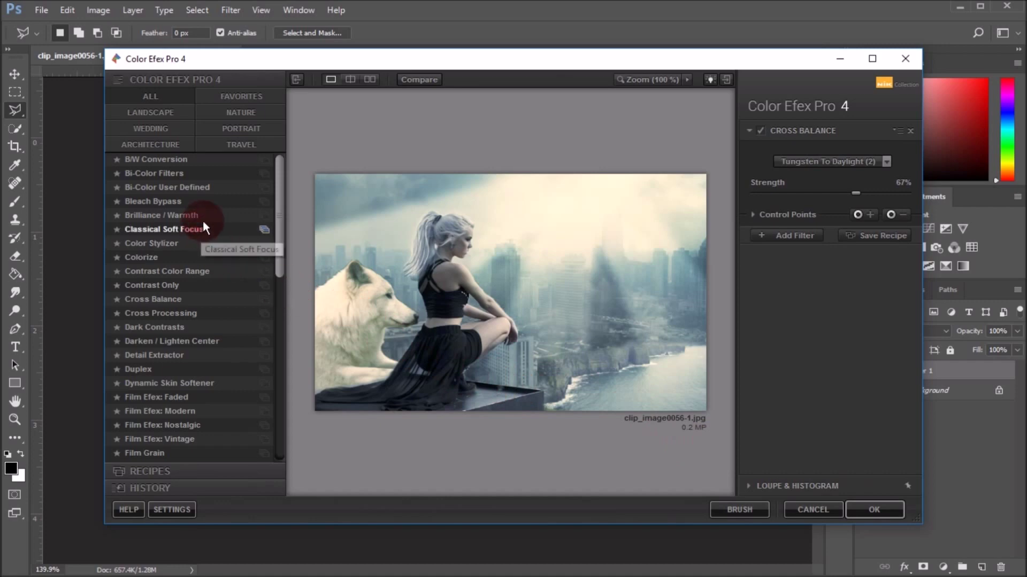
Preview filters from Cross Balance down through the Film Efex looks and Film Grain
{"action": "left_click", "coordinate": [164, 299]}
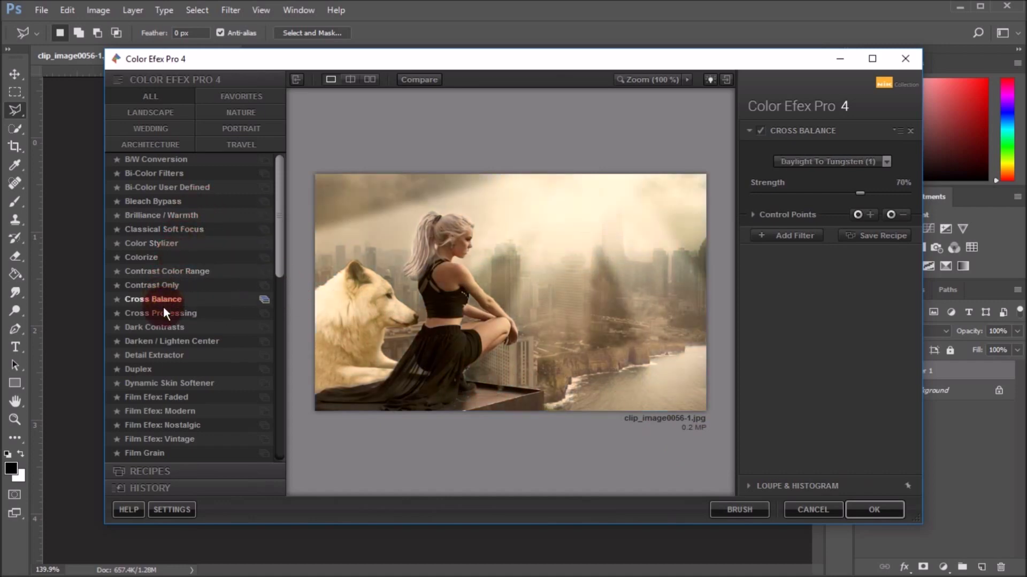
{"action": "left_click", "coordinate": [163, 312]}
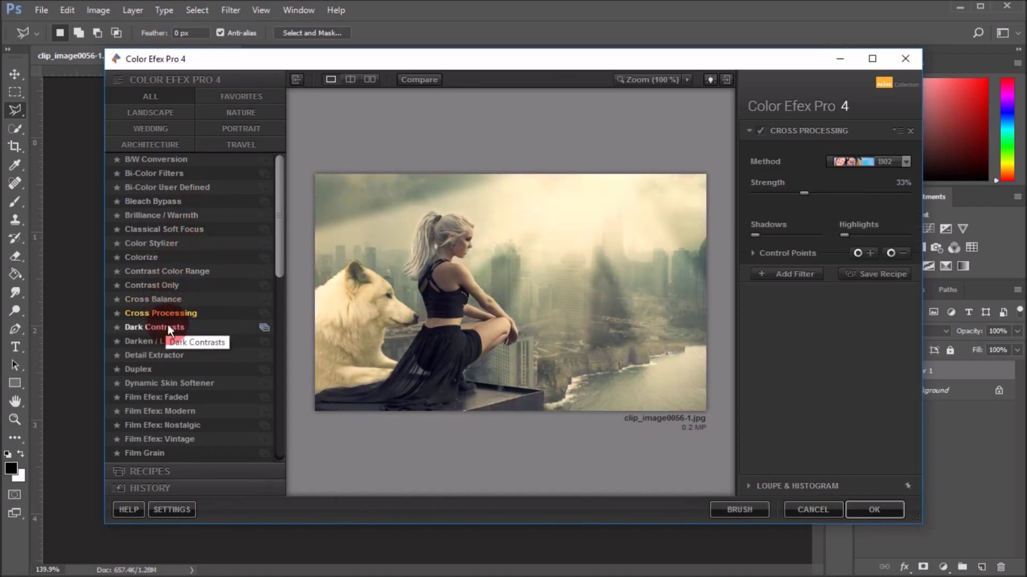
{"action": "left_click", "coordinate": [168, 326]}
{"action": "left_click", "coordinate": [172, 341]}
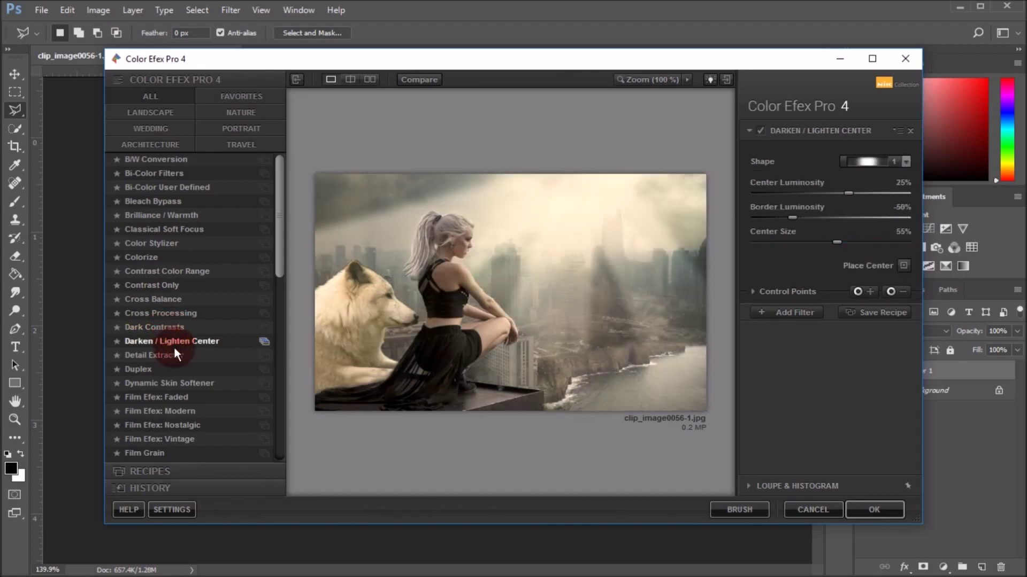
{"action": "left_click", "coordinate": [175, 353]}
{"action": "scroll", "coordinate": [174, 352], "scroll_direction": "down", "scroll_amount": 1}
{"action": "scroll", "coordinate": [174, 342], "scroll_direction": "down", "scroll_amount": 2}
{"action": "left_click", "coordinate": [174, 331]}
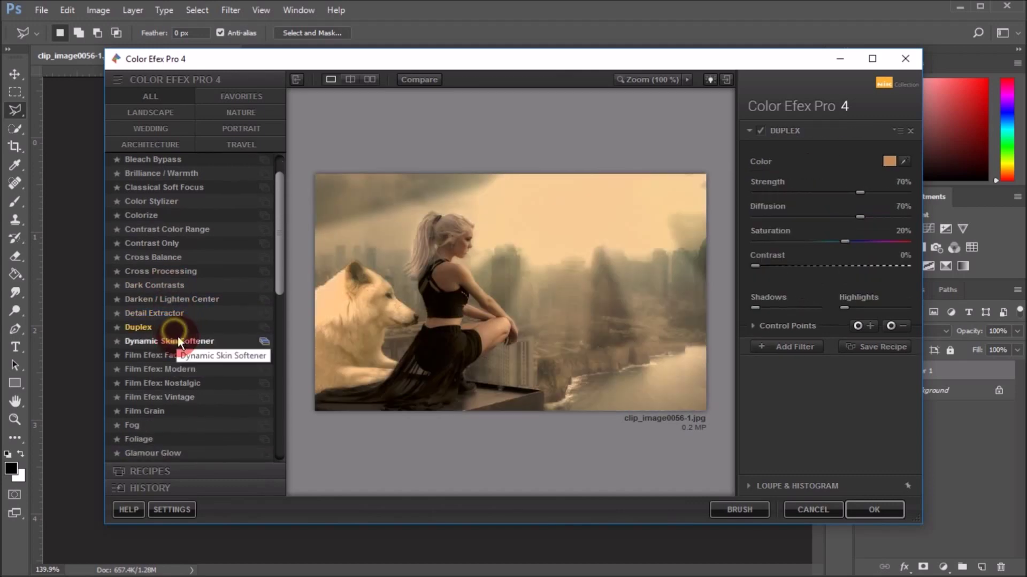
{"action": "left_click", "coordinate": [180, 346]}
{"action": "left_click", "coordinate": [182, 352]}
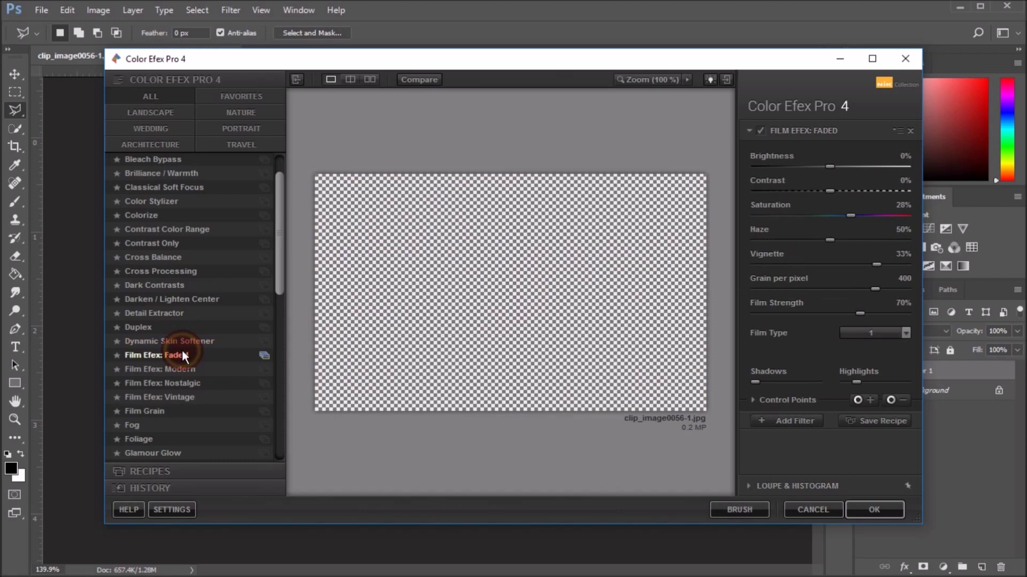
{"action": "left_click", "coordinate": [185, 366]}
{"action": "left_click", "coordinate": [187, 382]}
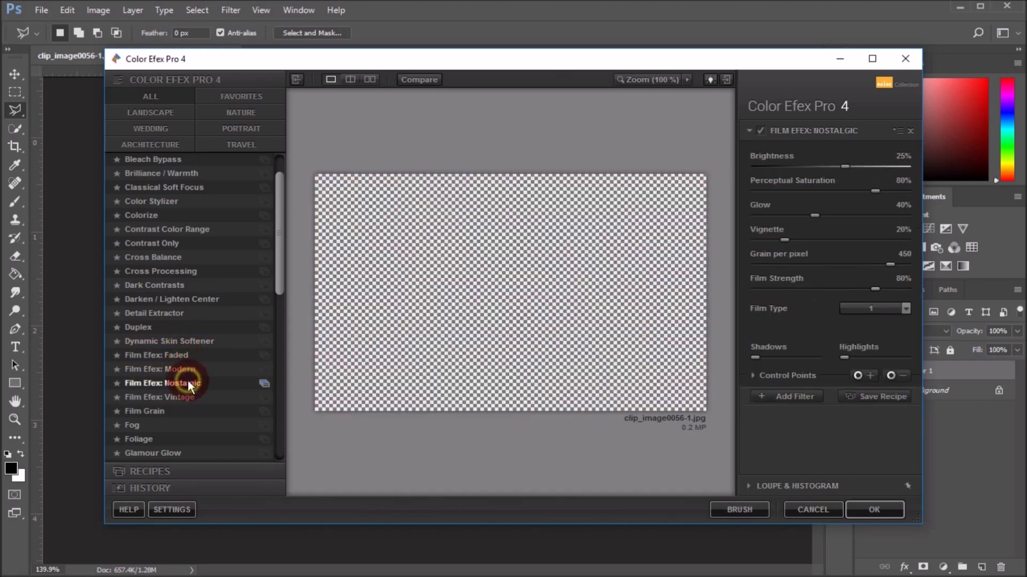
{"action": "left_click", "coordinate": [188, 392]}
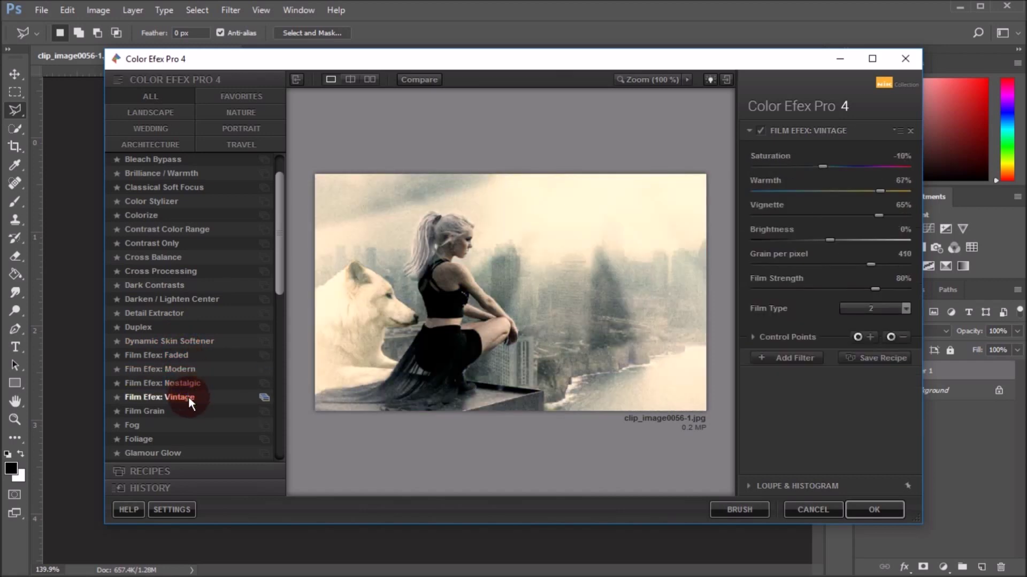
{"action": "left_click", "coordinate": [191, 408]}
Preview Bi-Color through Contrast Only, then settle on Cross Balance, Tungsten To Daylight
{"action": "scroll", "coordinate": [188, 256], "scroll_direction": "up", "scroll_amount": 2}
{"action": "scroll", "coordinate": [193, 181], "scroll_direction": "up", "scroll_amount": 1}
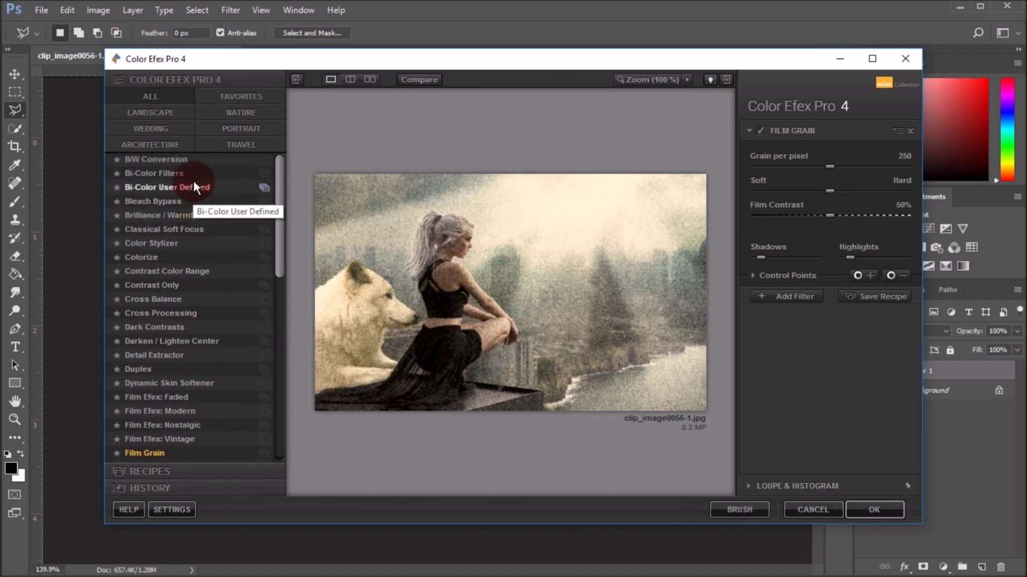
{"action": "left_click", "coordinate": [183, 161]}
{"action": "left_click", "coordinate": [189, 186]}
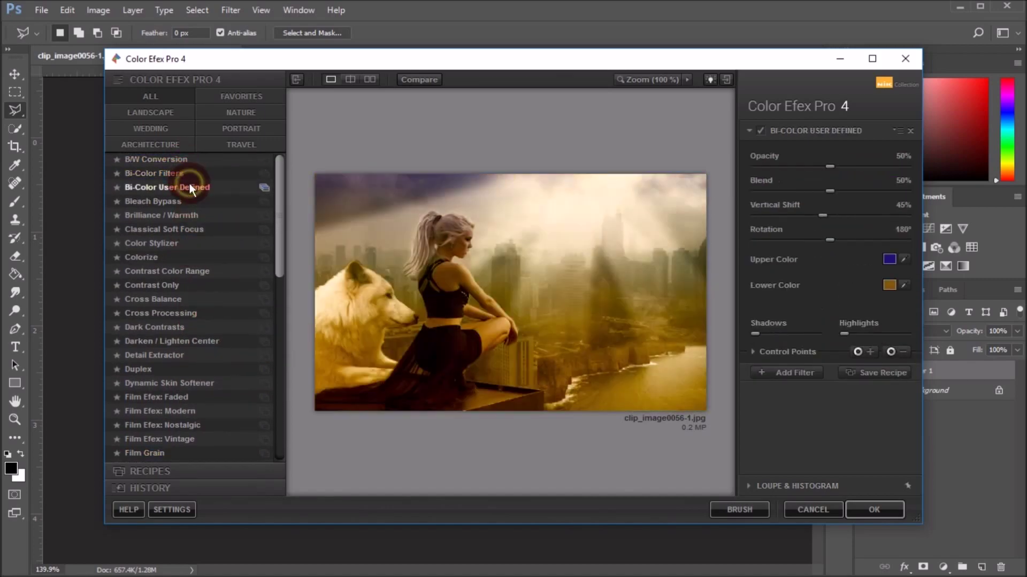
{"action": "left_click", "coordinate": [184, 201]}
{"action": "left_click", "coordinate": [183, 215]}
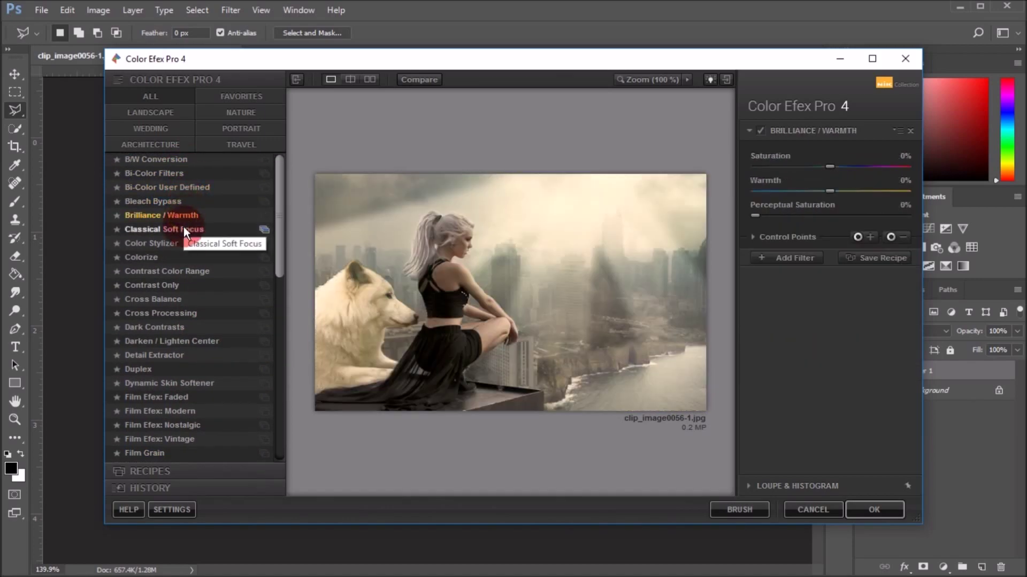
{"action": "left_click", "coordinate": [184, 230]}
{"action": "left_click", "coordinate": [181, 257]}
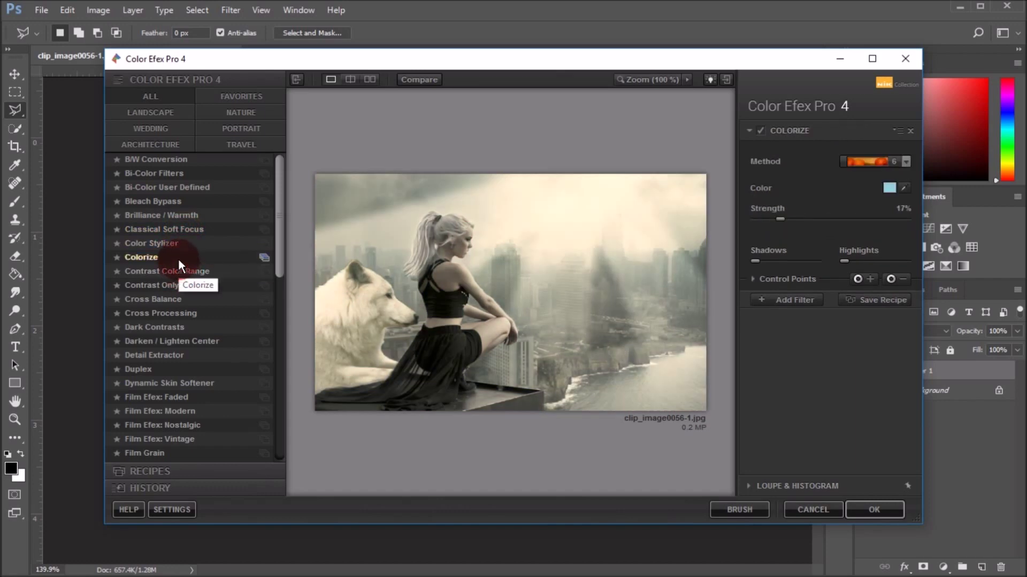
{"action": "left_click", "coordinate": [185, 272]}
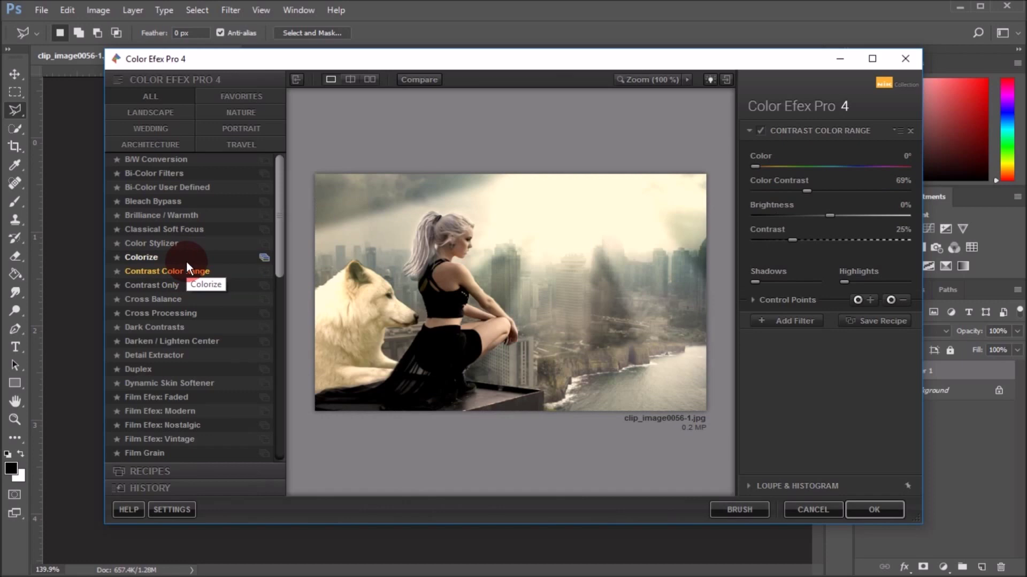
{"action": "left_click", "coordinate": [188, 284]}
{"action": "left_click", "coordinate": [187, 299]}
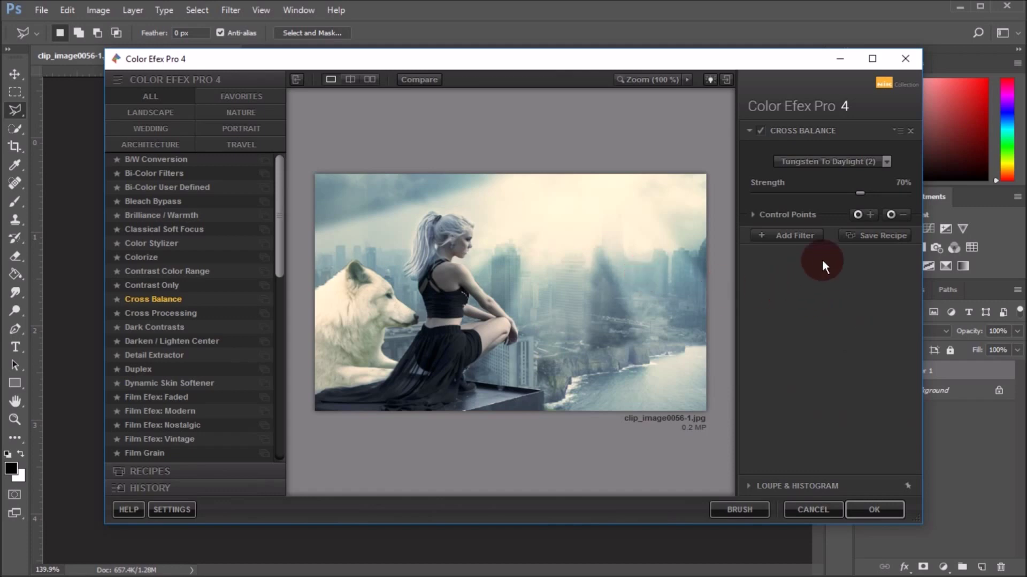
Lower Cross Balance strength to 60% and apply it to the image
{"action": "left_click_drag", "start_coordinate": [854, 198], "coordinate": [856, 195]}
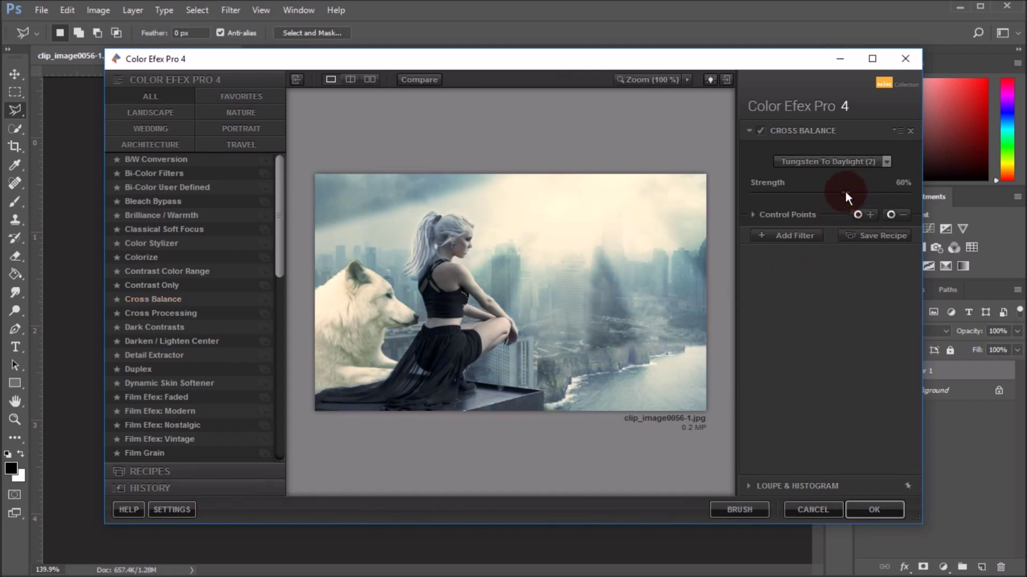
{"action": "left_click", "coordinate": [867, 514]}
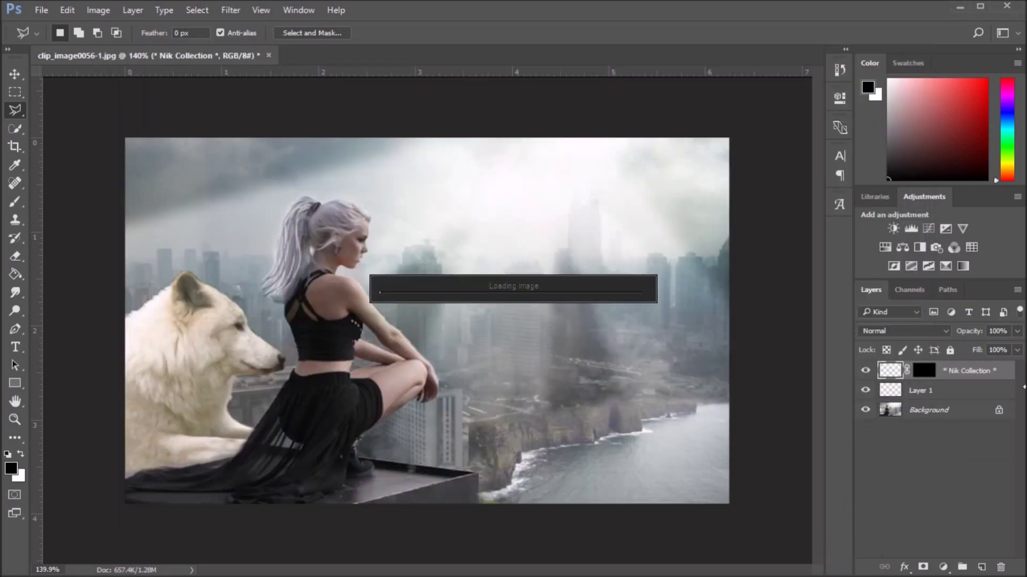
Set the Cross Balance (CEP 4) layer to 80% opacity and 80% fill
{"action": "left_click", "coordinate": [926, 442]}
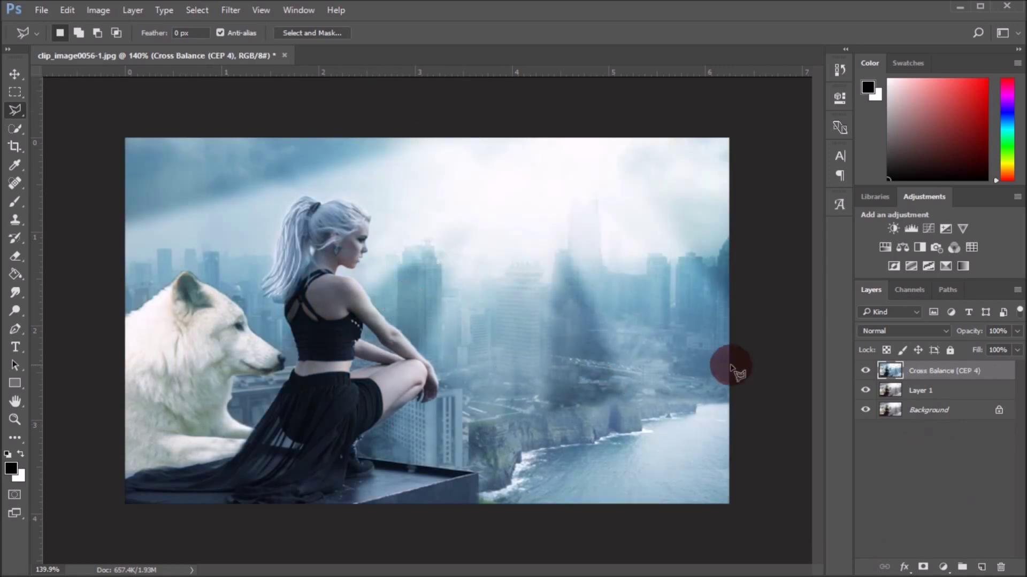
{"action": "scroll", "coordinate": [750, 386], "scroll_direction": "down", "scroll_amount": 1}
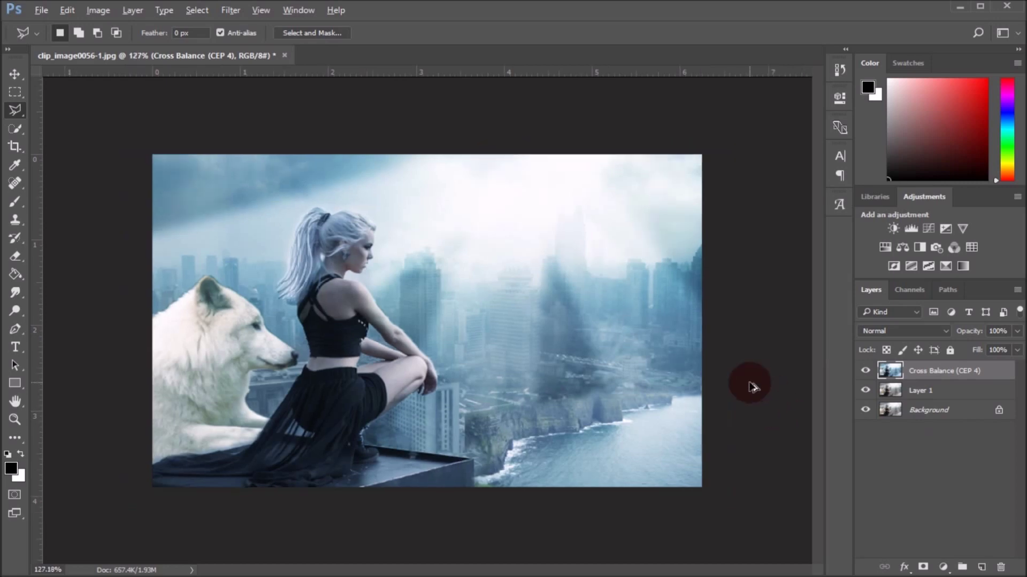
{"action": "left_click", "coordinate": [1008, 331]}
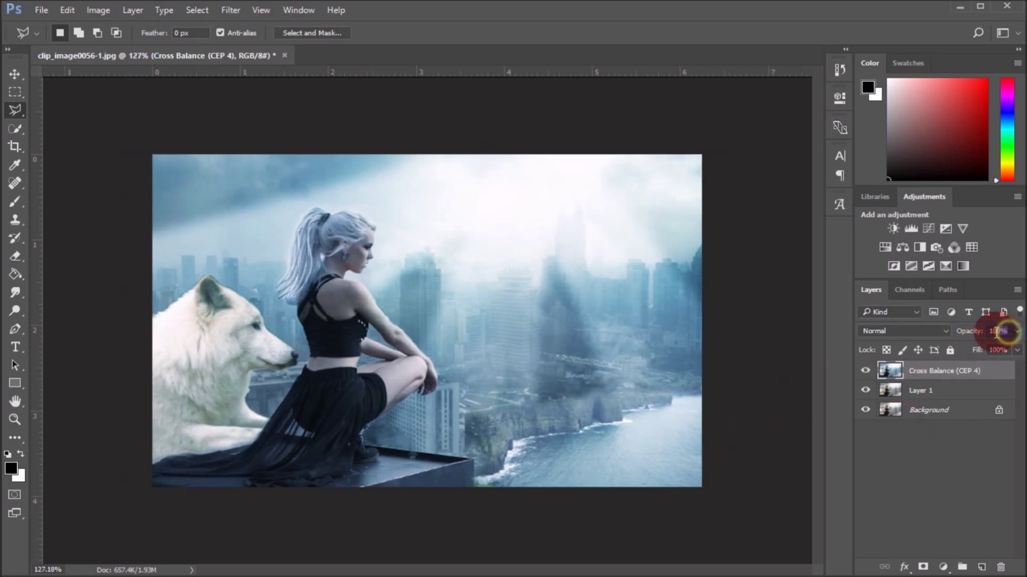
{"action": "type", "text": "80"}
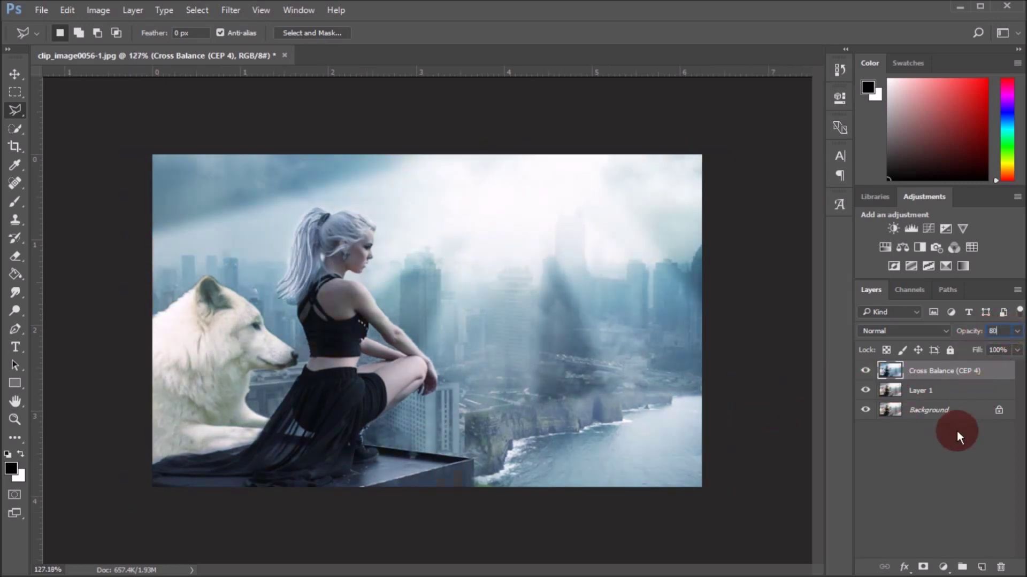
{"action": "left_click", "coordinate": [987, 350]}
{"action": "type", "text": "80"}
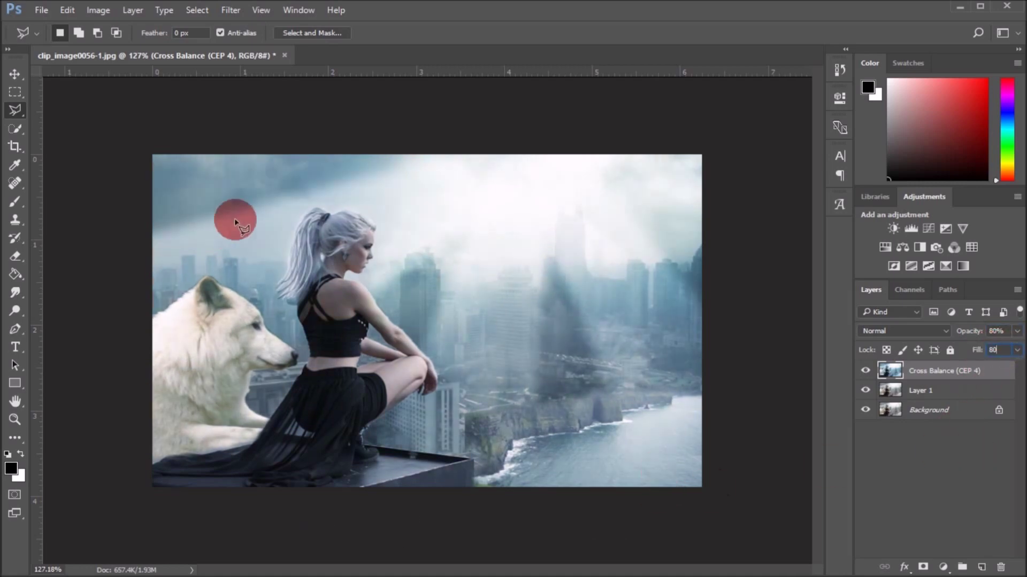
Add a Curves adjustment layer and raise a midtone point to brighten the image
{"action": "left_click", "coordinate": [942, 568]}
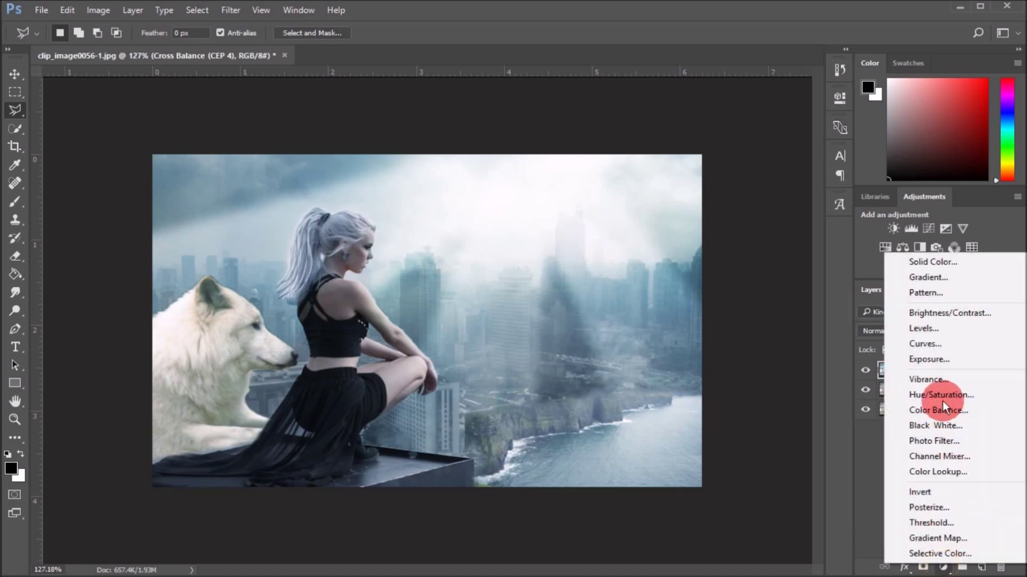
{"action": "left_click", "coordinate": [933, 342]}
{"action": "left_click", "coordinate": [730, 238]}
{"action": "left_click_drag", "start_coordinate": [731, 238], "coordinate": [721, 236]}
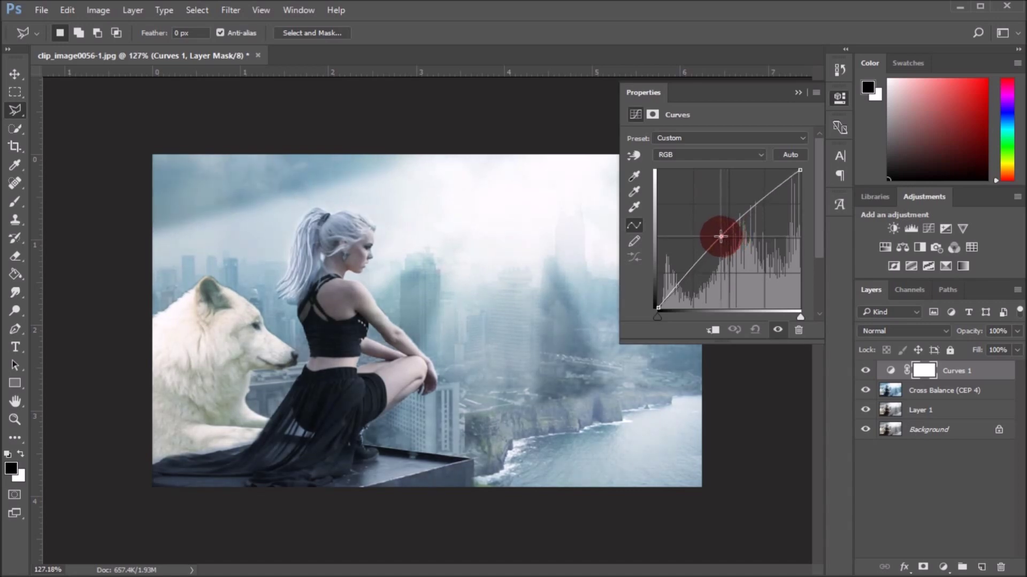
Bend the upper RGB curve for highlights, easing it slightly darker for S-curve contrast
{"action": "left_click", "coordinate": [757, 210]}
{"action": "mouse_move", "coordinate": [758, 210]}
{"action": "left_mouse_down"}
{"action": "mouse_move", "coordinate": [765, 204]}
{"action": "mouse_move", "coordinate": [756, 199]}
{"action": "left_mouse_up"}
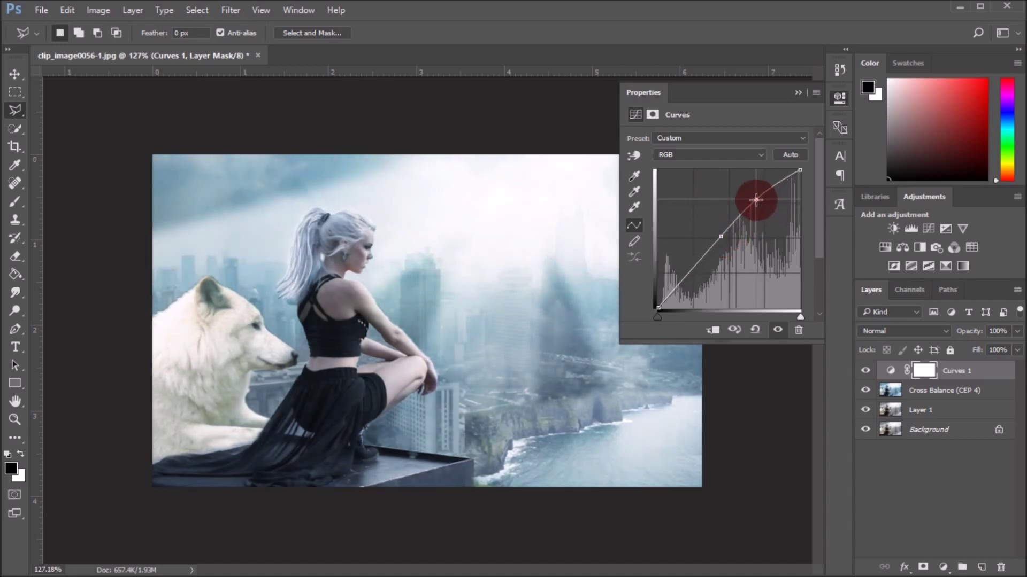
{"action": "left_click_drag", "start_coordinate": [756, 200], "coordinate": [726, 238]}
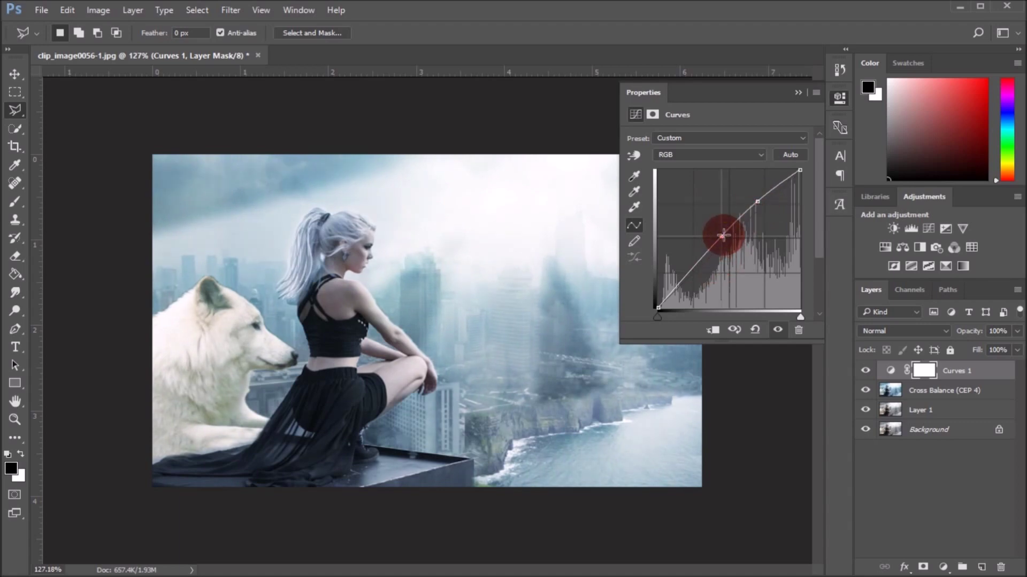
{"action": "left_click_drag", "start_coordinate": [726, 238], "coordinate": [723, 239]}
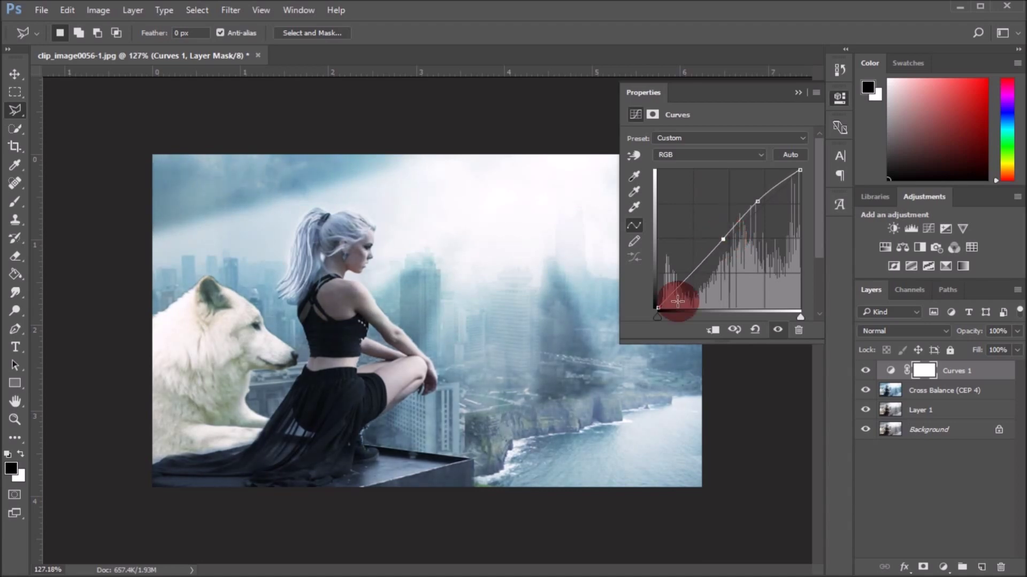
{"action": "left_click", "coordinate": [795, 92]}
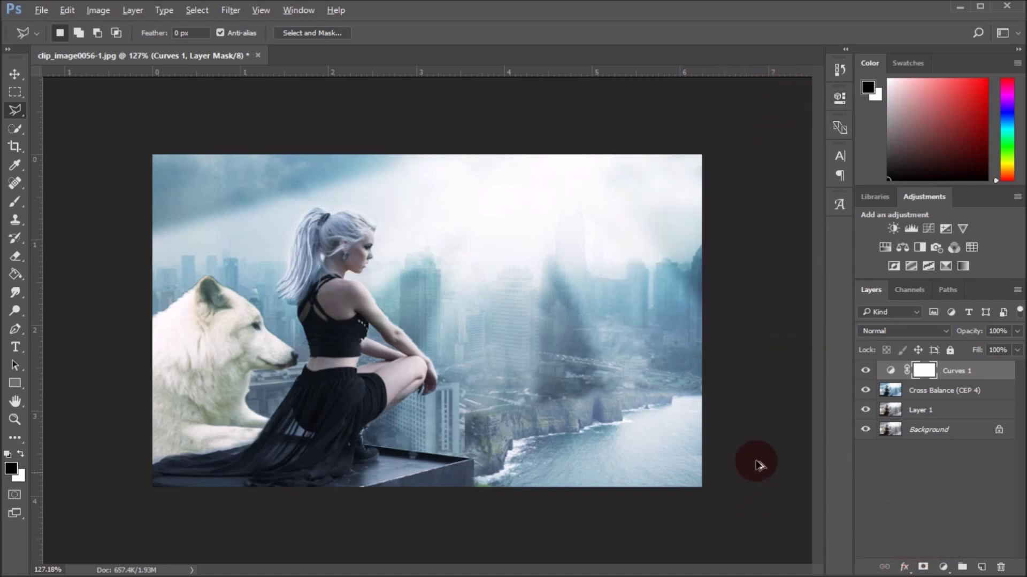
{"action": "scroll", "coordinate": [738, 470], "scroll_direction": "down", "scroll_amount": 1}
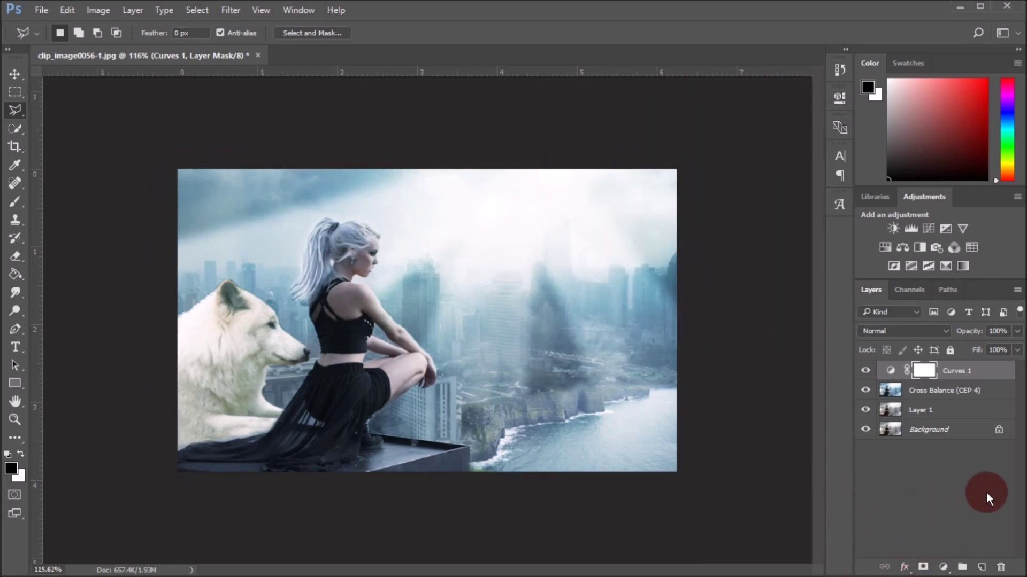